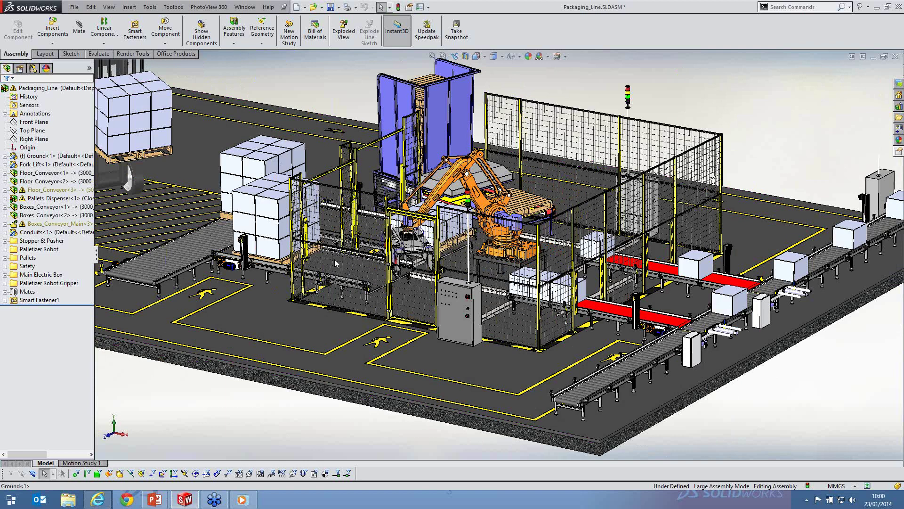
Examine the packaging line assembly from above and in isometric view, looking closely at the fenced robot cell and conveyors
shift+middle_drag(335, 260, 504, 374)
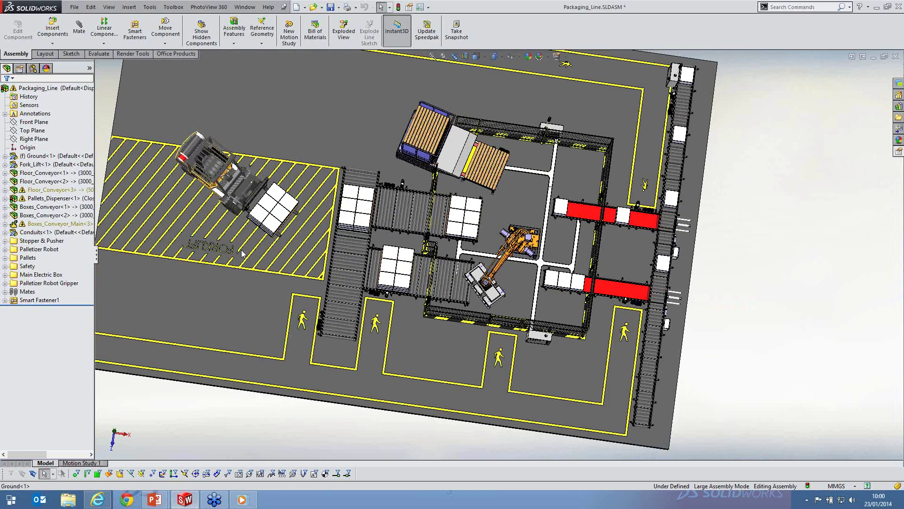
scroll(493, 364, down, 1)
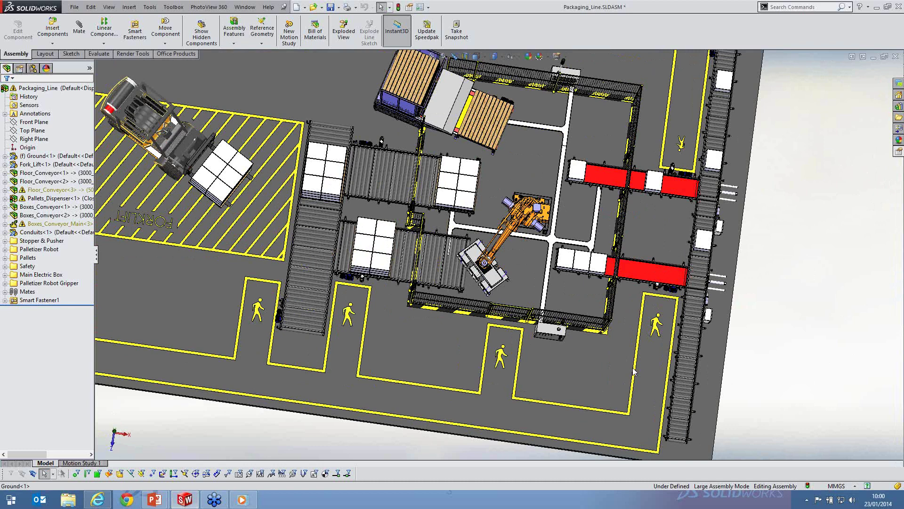
key(ctrl+7)
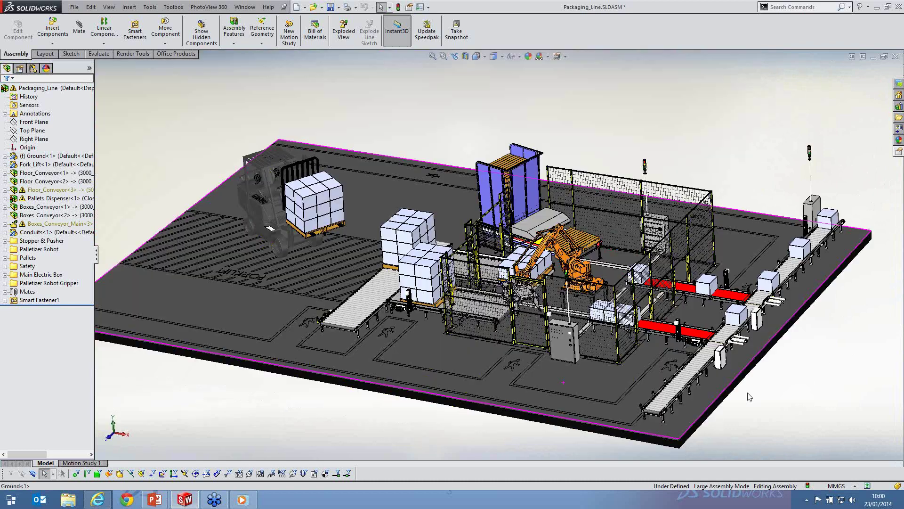
scroll(749, 397, down, 1)
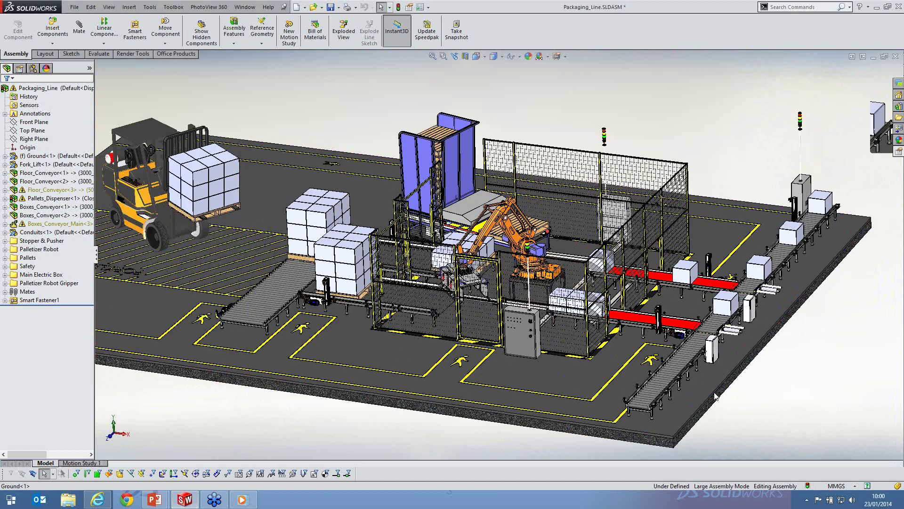
scroll(714, 395, down, 2)
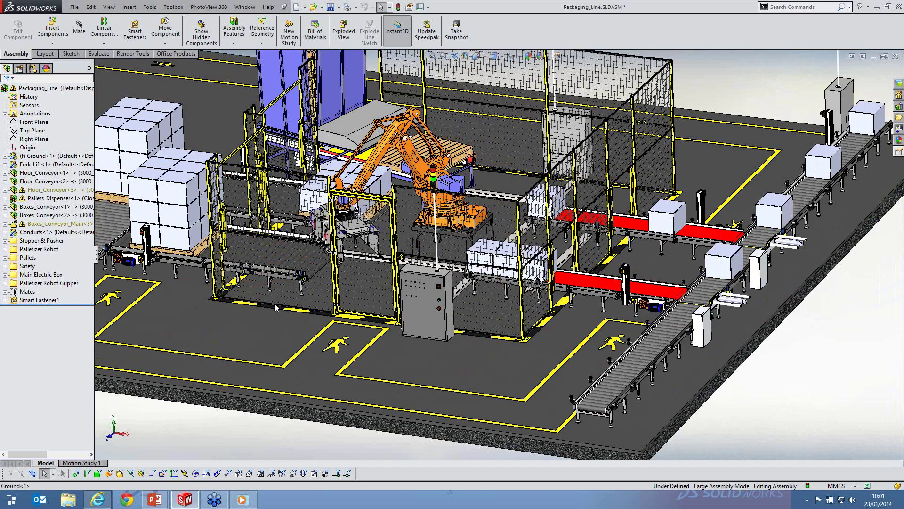
Create a new part from the Part template and start a sketch on the Top Plane
click(75, 6)
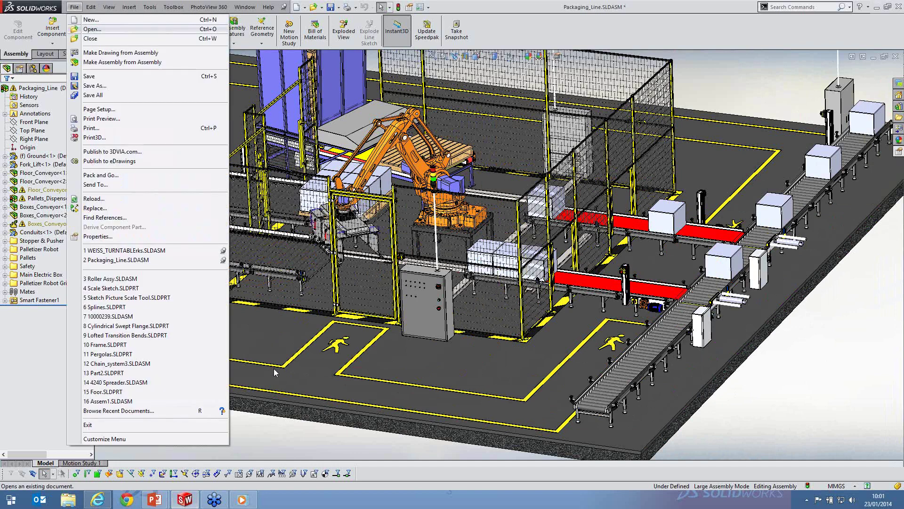
key(ctrl+n)
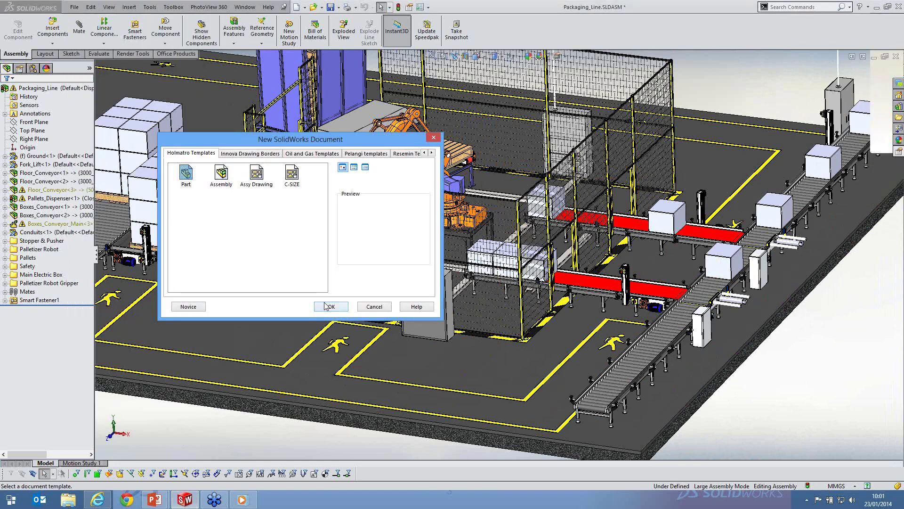
click(326, 306)
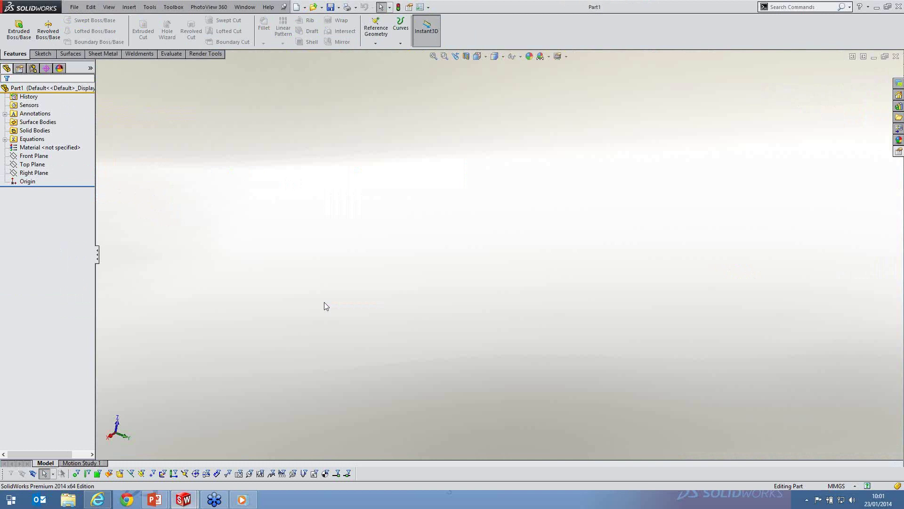
click(27, 165)
click(31, 151)
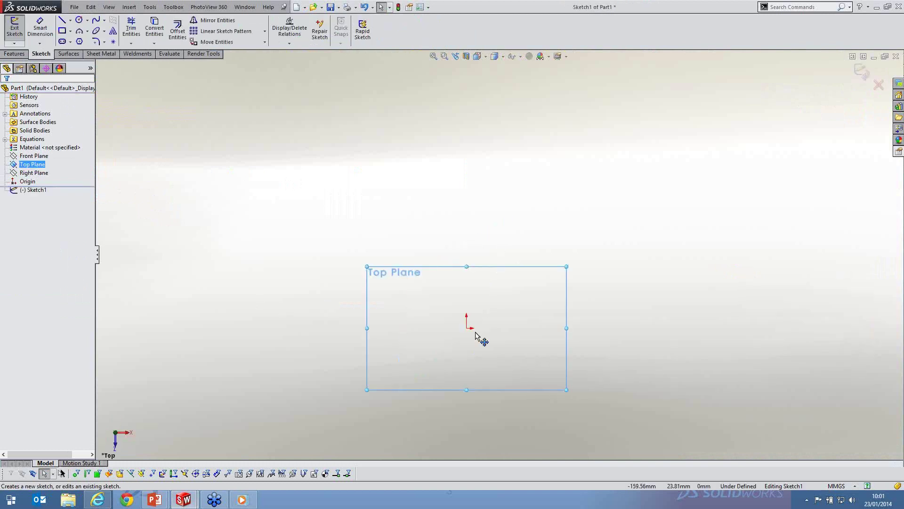
Sketch a center rectangle about 408 mm wide and 191 mm high, centred on the origin
scroll(476, 331, up, 2)
key(s)
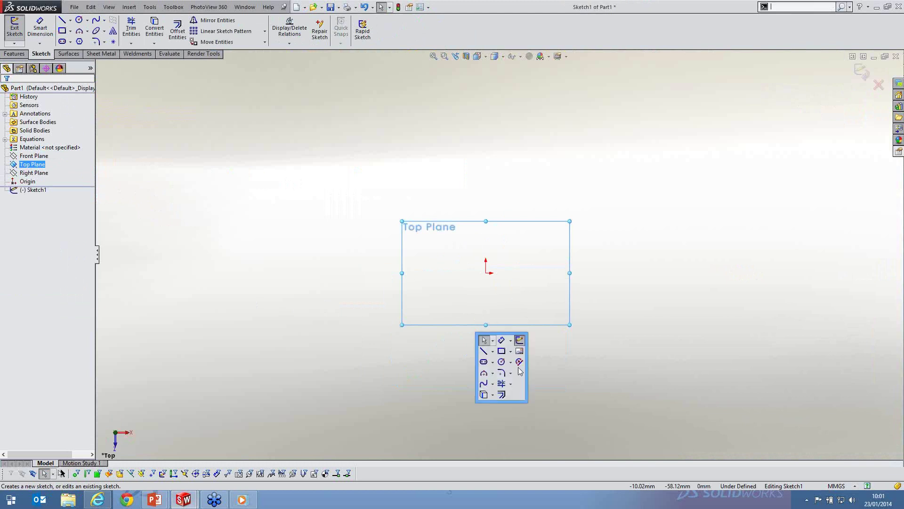
click(510, 351)
click(534, 372)
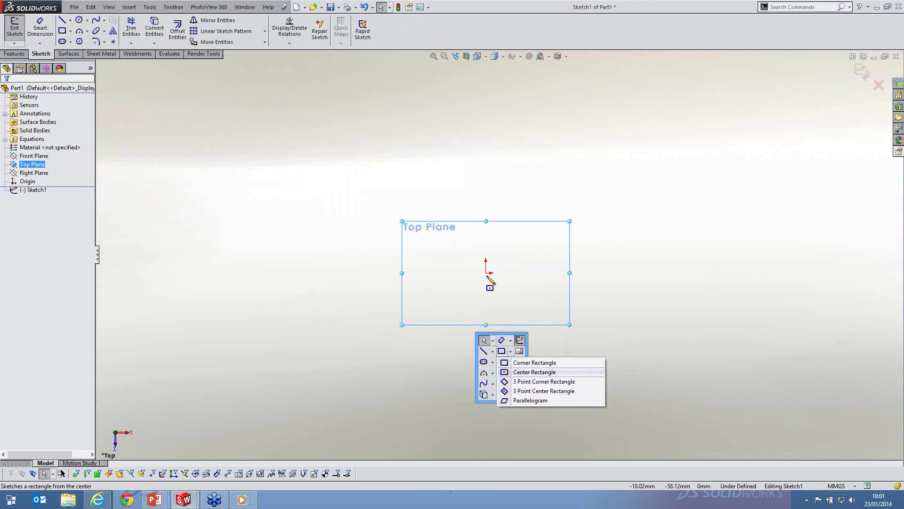
click(485, 273)
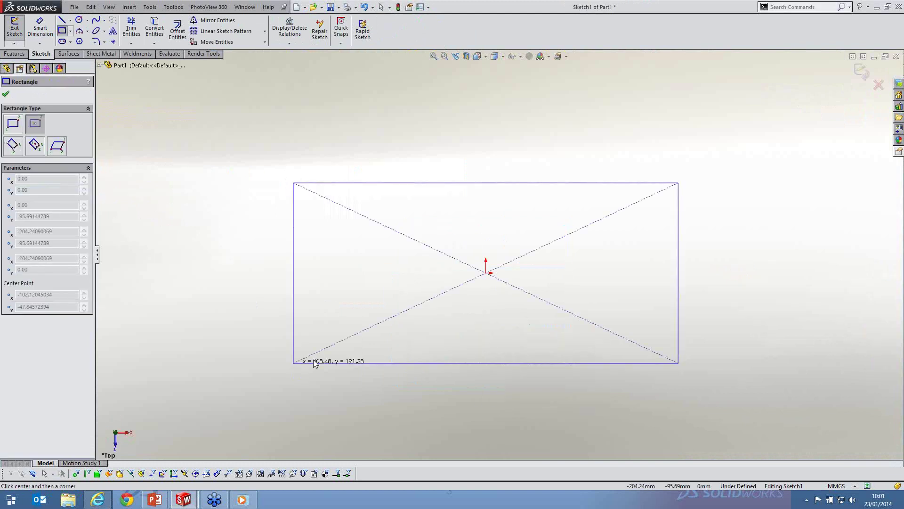
click(314, 363)
Dimension the rectangle to 3000 mm long and 490 mm wide
key(s)
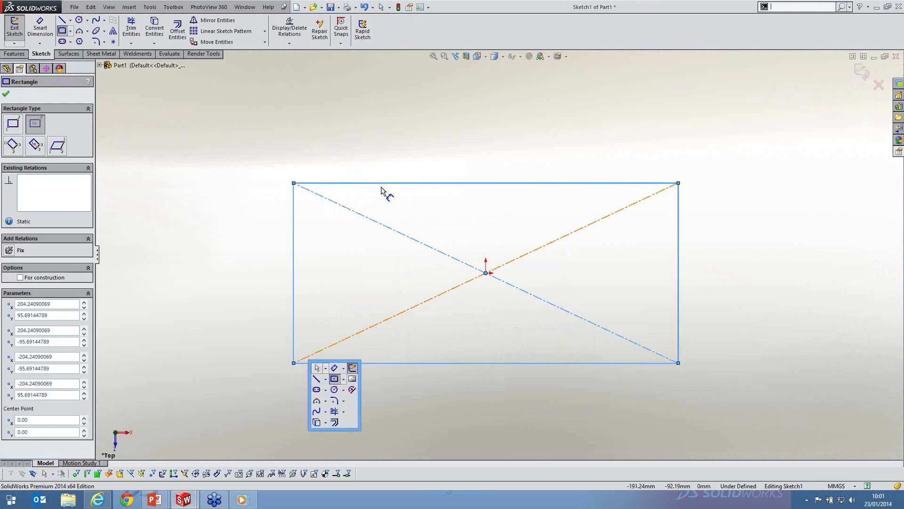
right_drag(382, 191, 386, 143)
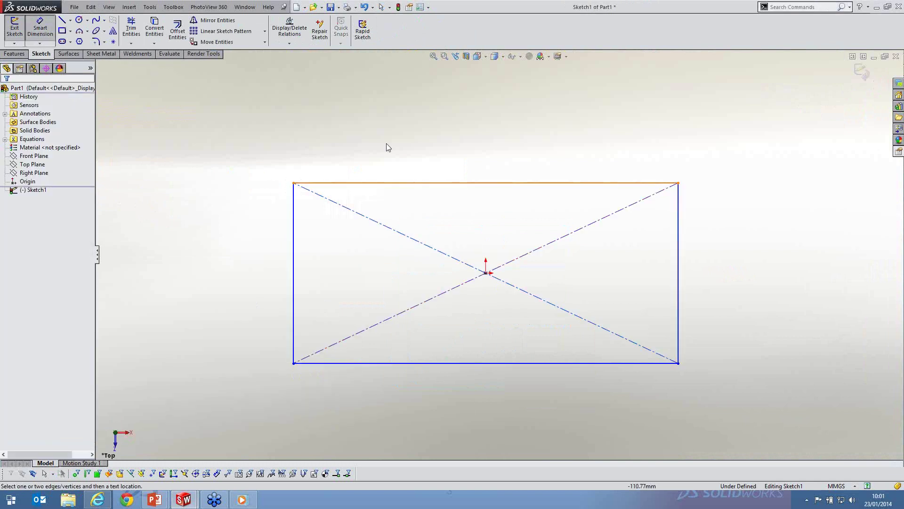
click(386, 143)
text(32)
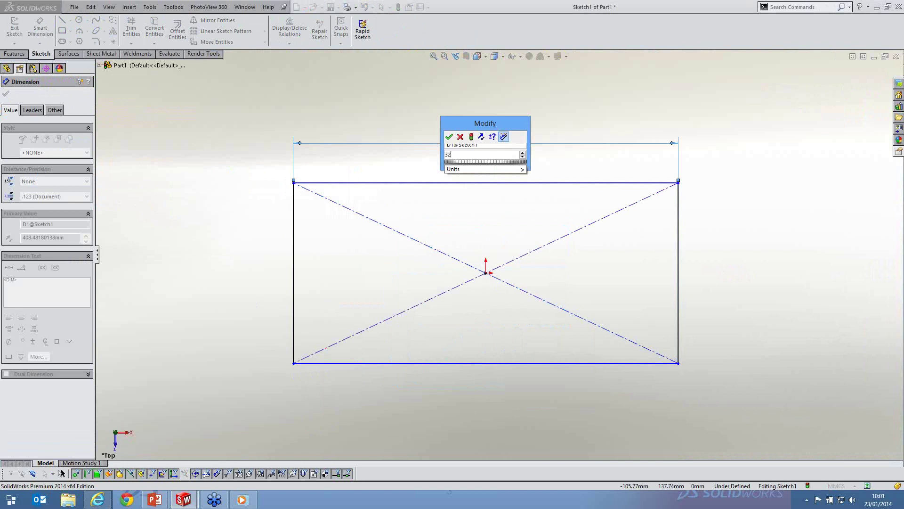
key(BackSpace)
text(000)
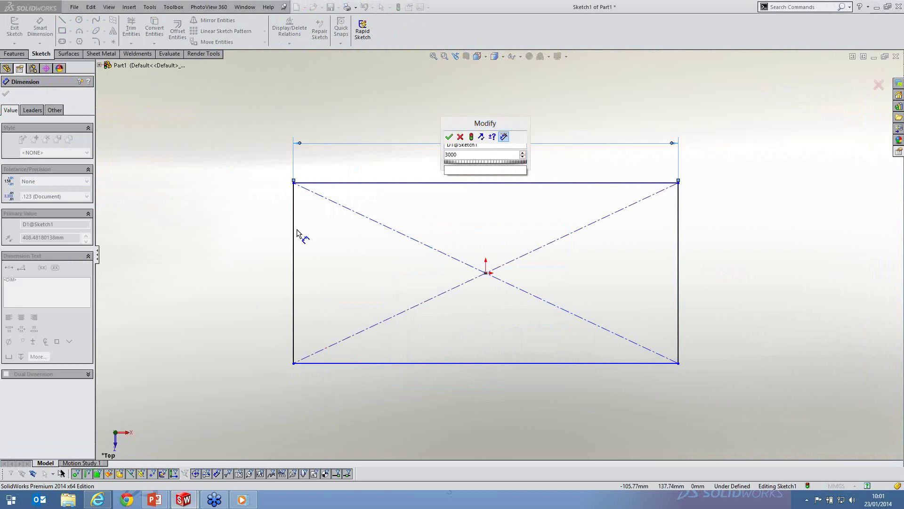
key(Return)
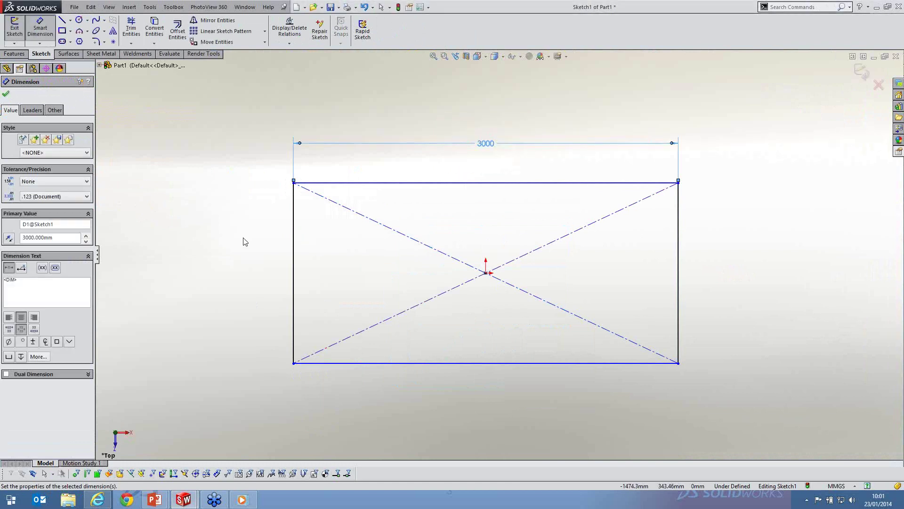
click(244, 242)
text(490)
key(Return)
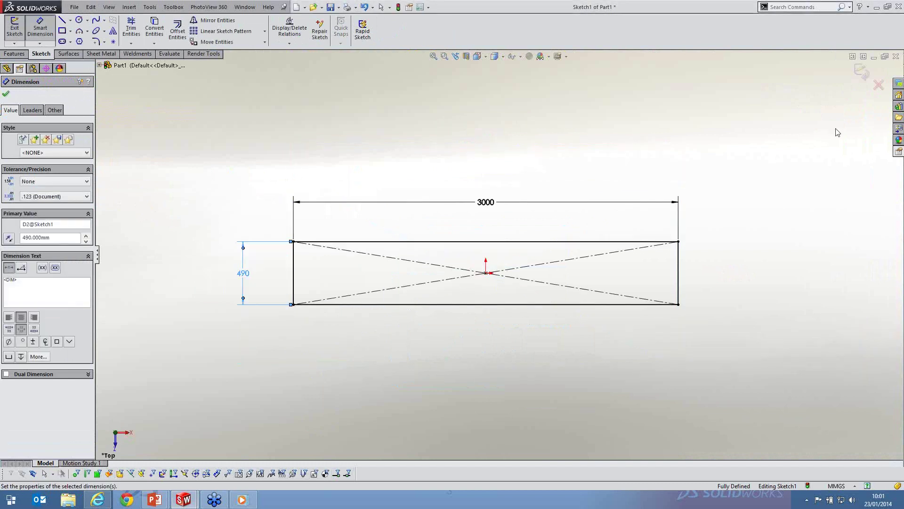
key(Escape)
Start a new 3D sketch with the finished rectangle sketch shown at an angle
mouse_move(407, 258)
middle_down()
mouse_move(470, 124)
mouse_move(592, 216)
mouse_move(547, 249)
mouse_move(440, 230)
middle_up()
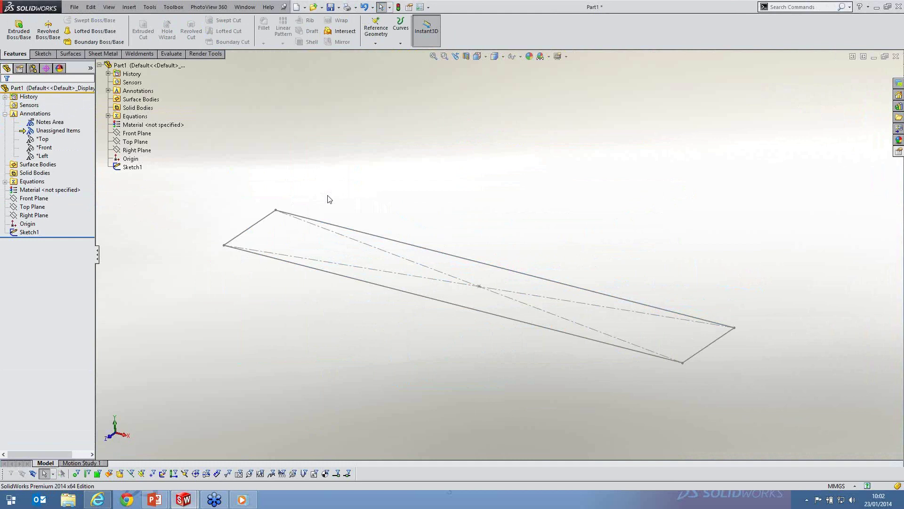
click(43, 54)
click(14, 43)
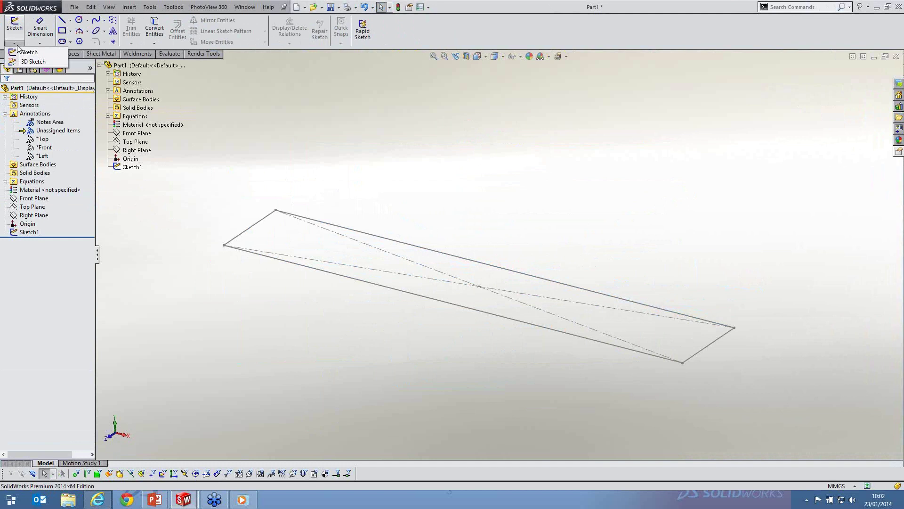
click(28, 66)
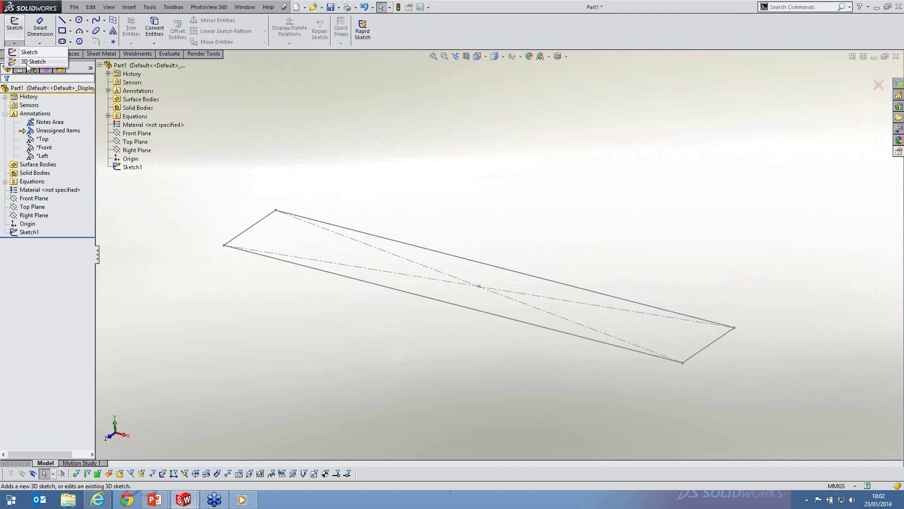
click(27, 65)
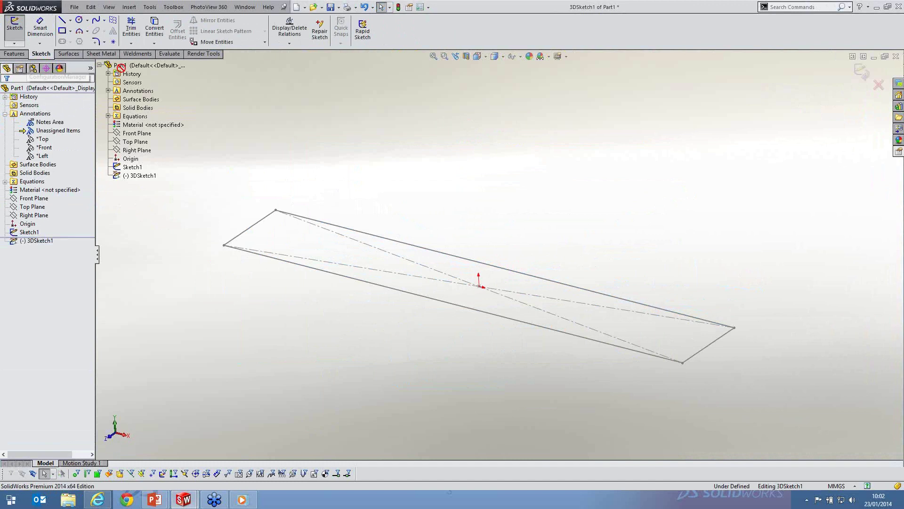
Draw a vertical line upward from each of the two corners at one short end of the rectangle
click(224, 245)
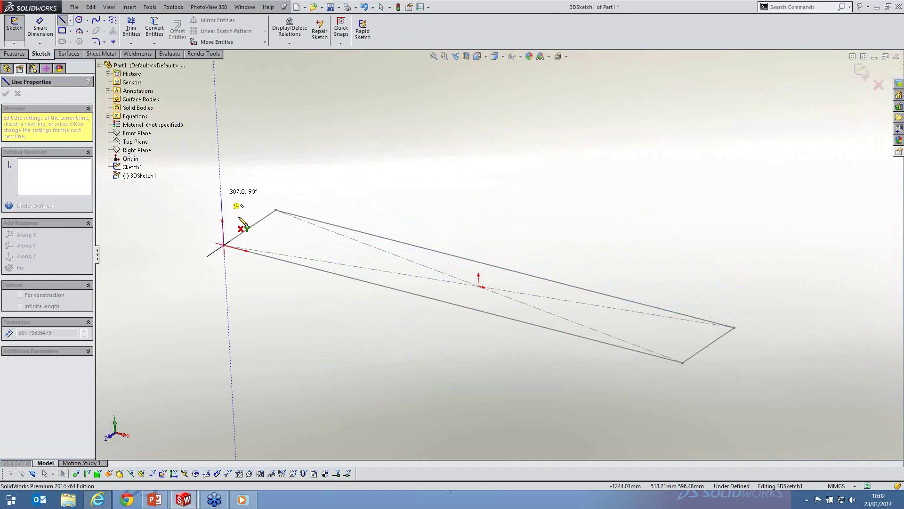
scroll(230, 207, down, 1)
middle_drag(224, 207, 221, 205)
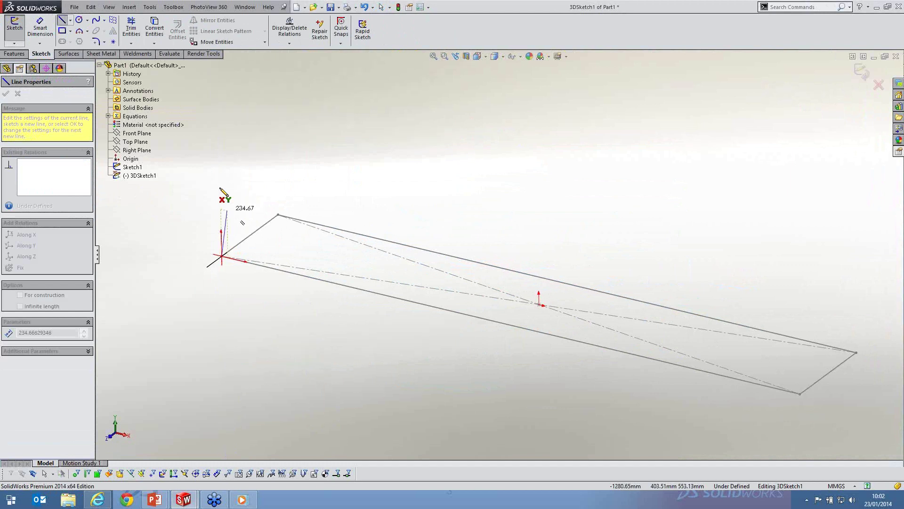
click(269, 192)
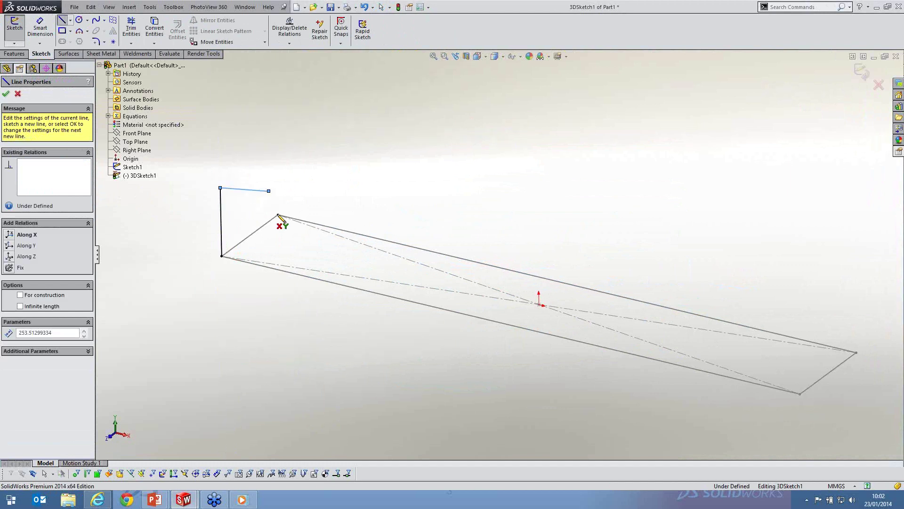
click(278, 215)
click(277, 158)
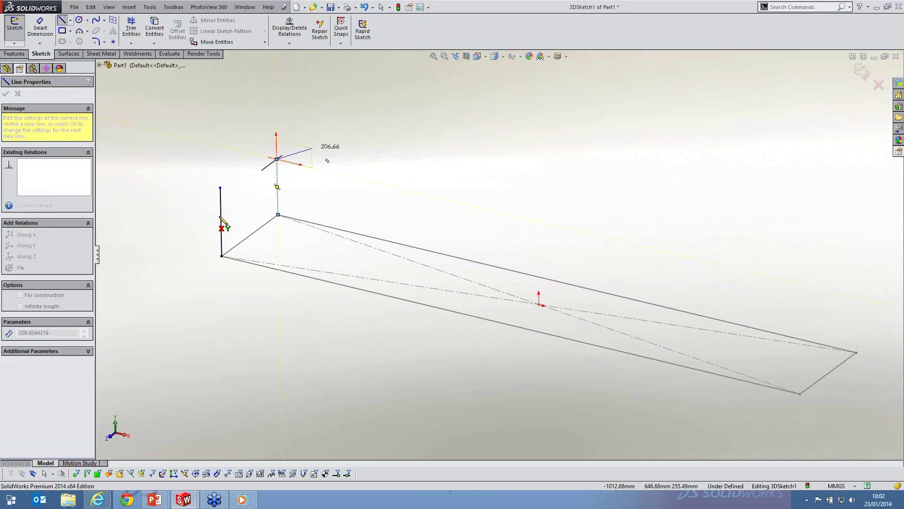
key(Escape)
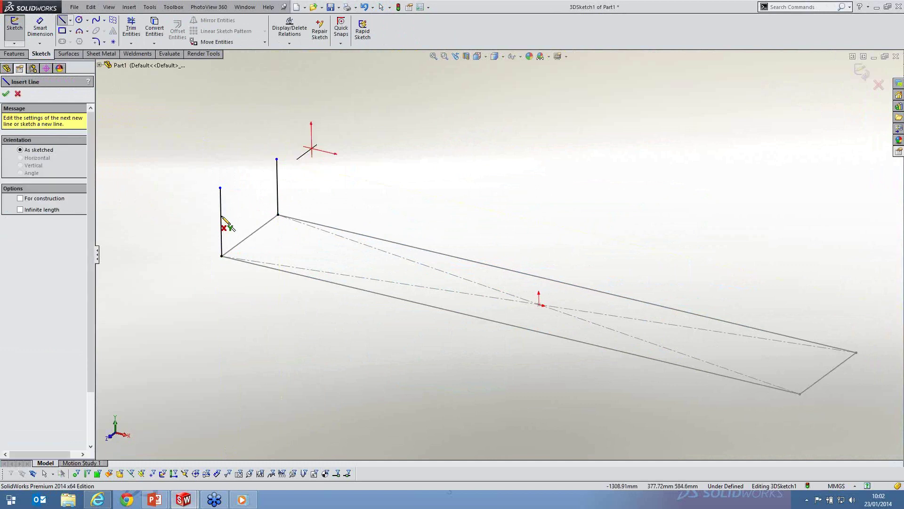
Draw a cross line about 491 mm long joining the midpoints of the two vertical lines
click(221, 222)
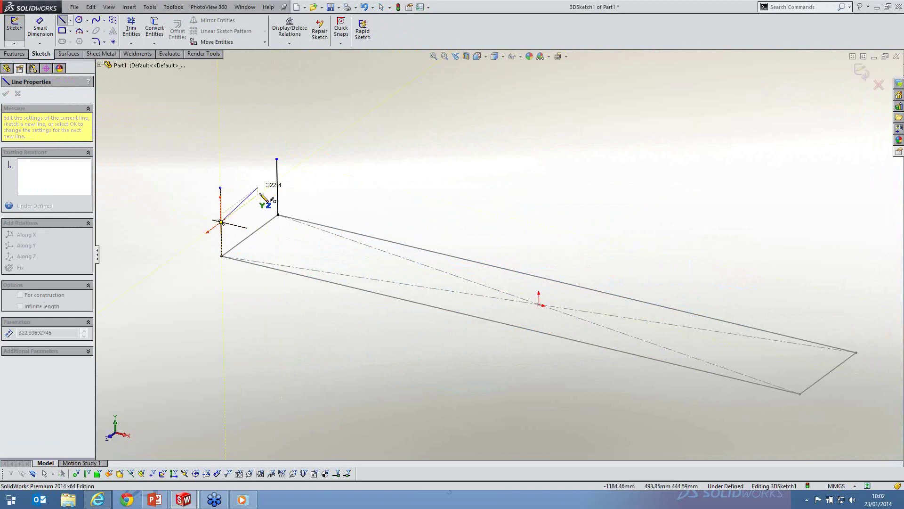
click(278, 189)
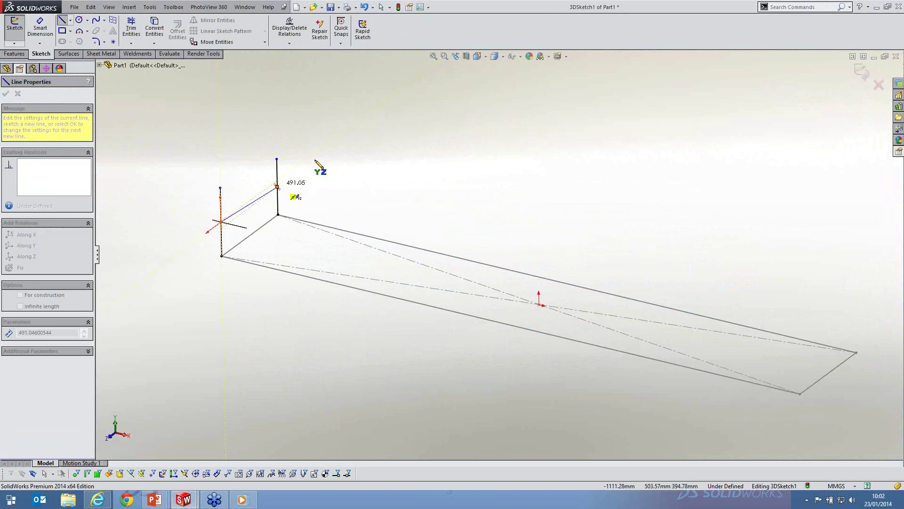
click(314, 160)
key(Escape)
key(Escape)
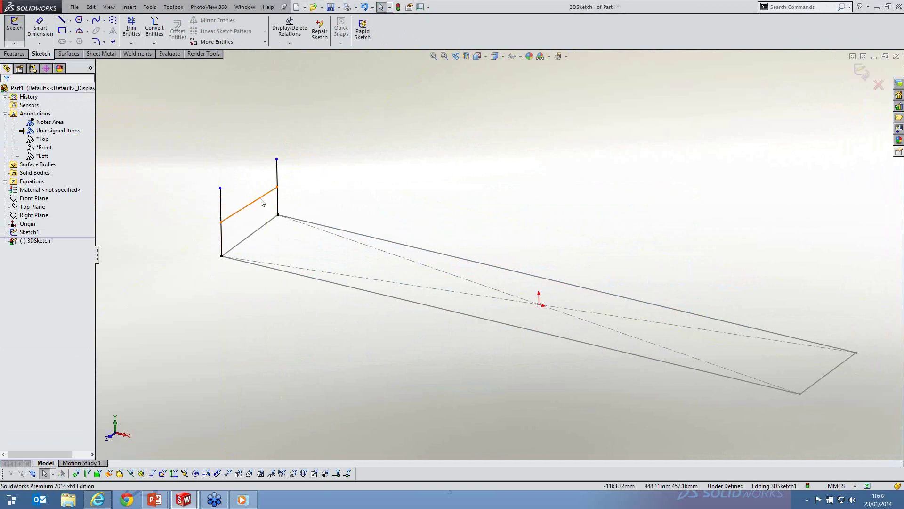
Add an Along Z relation to the cross line and vary the height of the vertical lines by moving an upper endpoint
click(263, 203)
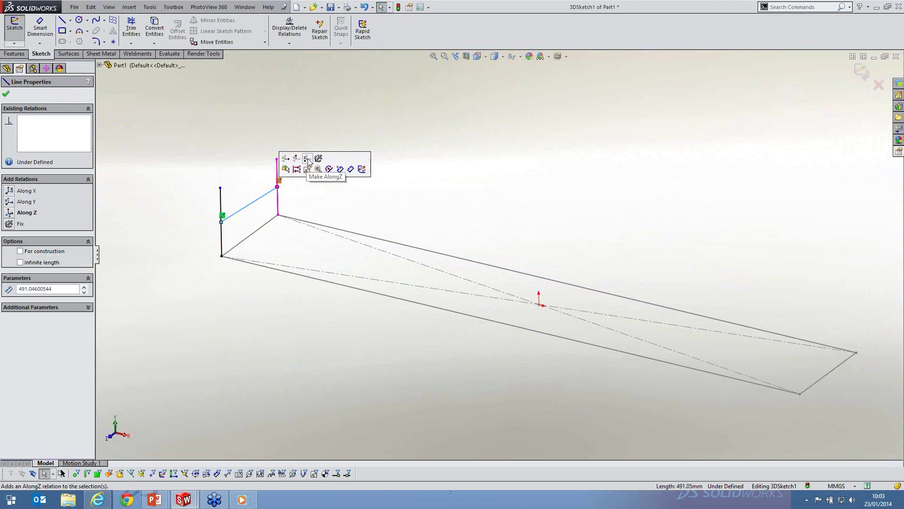
click(333, 185)
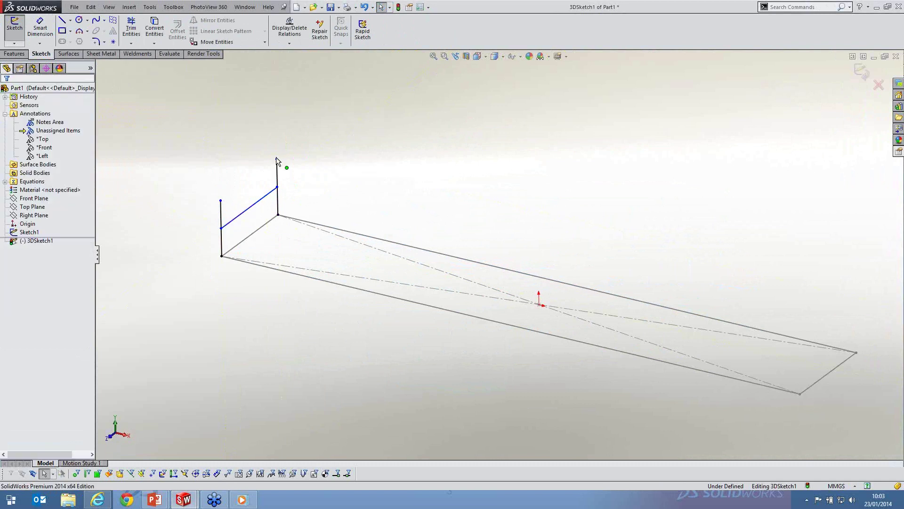
drag(273, 120, 267, 116)
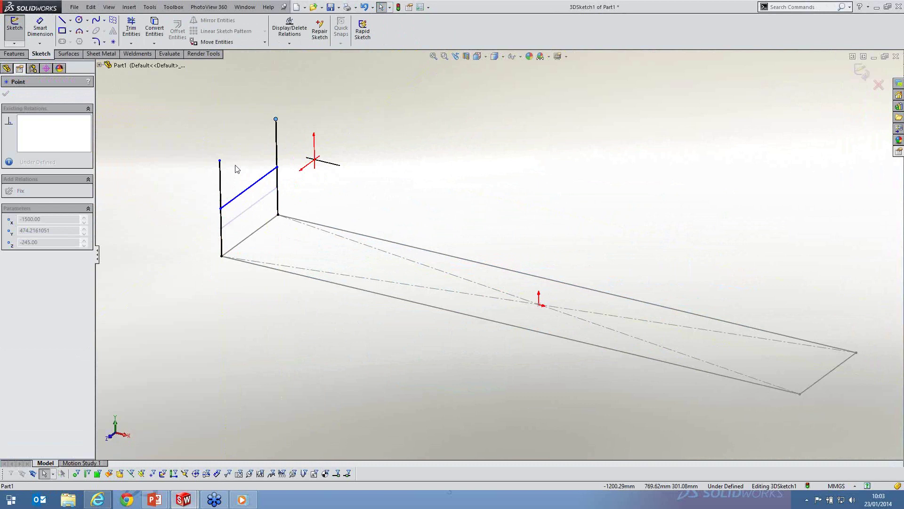
drag(237, 169, 245, 218)
Draw a line about 721 mm long along the X direction in the XY plane, just above the front leg
key(s)
click(244, 222)
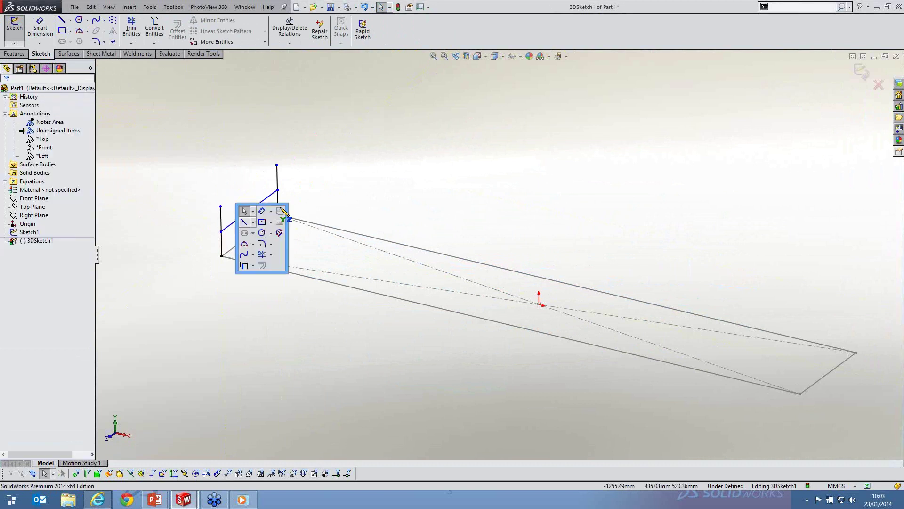
click(279, 215)
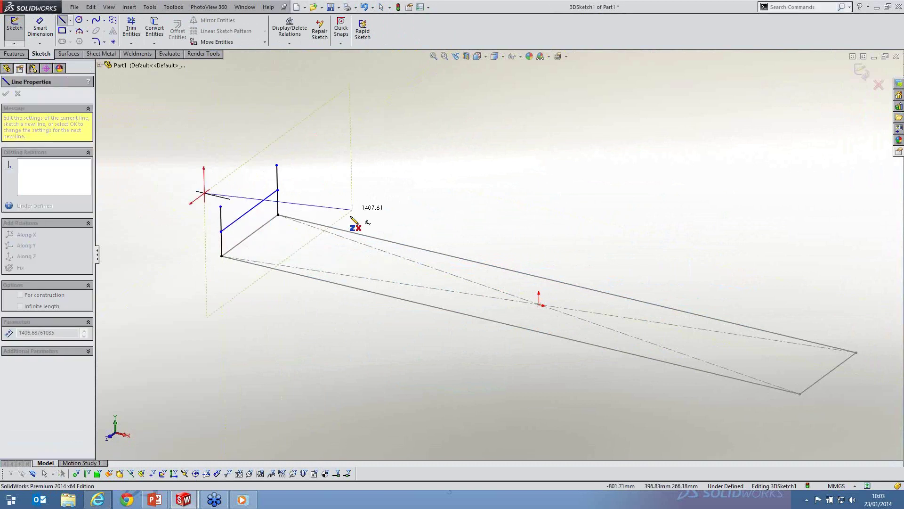
key(Tab)
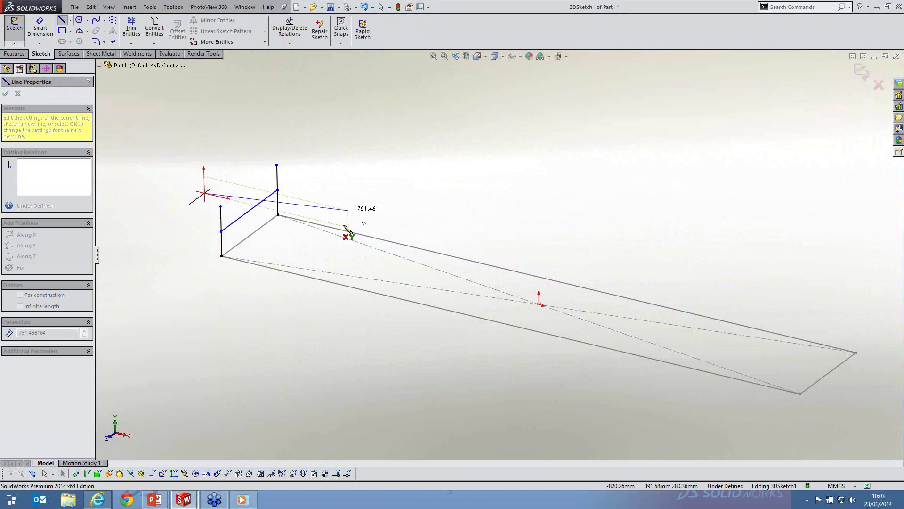
click(373, 181)
key(Escape)
key(Escape)
Make the new line coincident with the front leg's upper endpoint and stretch its near end outward past the leg
click(243, 205)
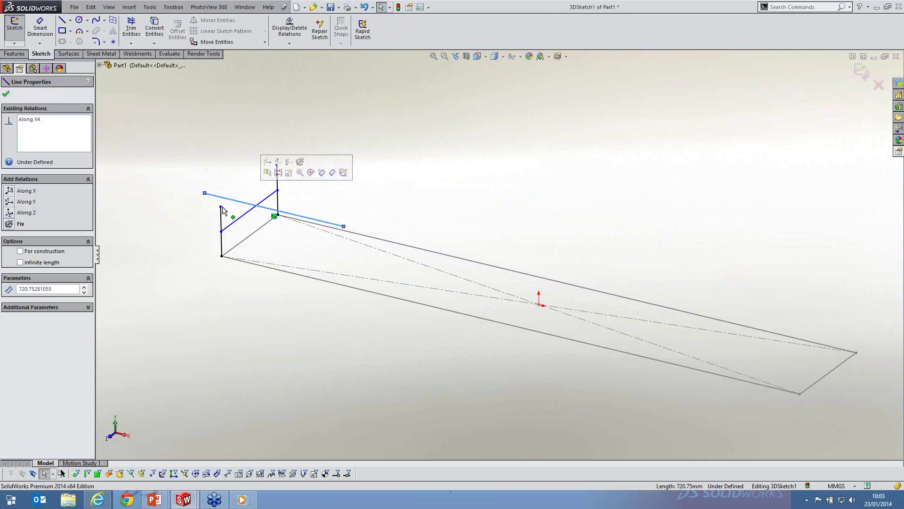
ctrl+click(221, 207)
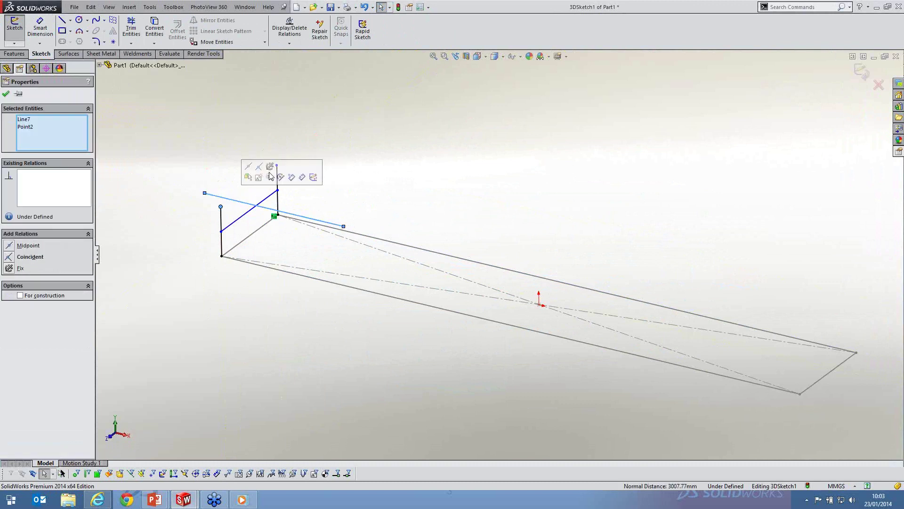
click(261, 168)
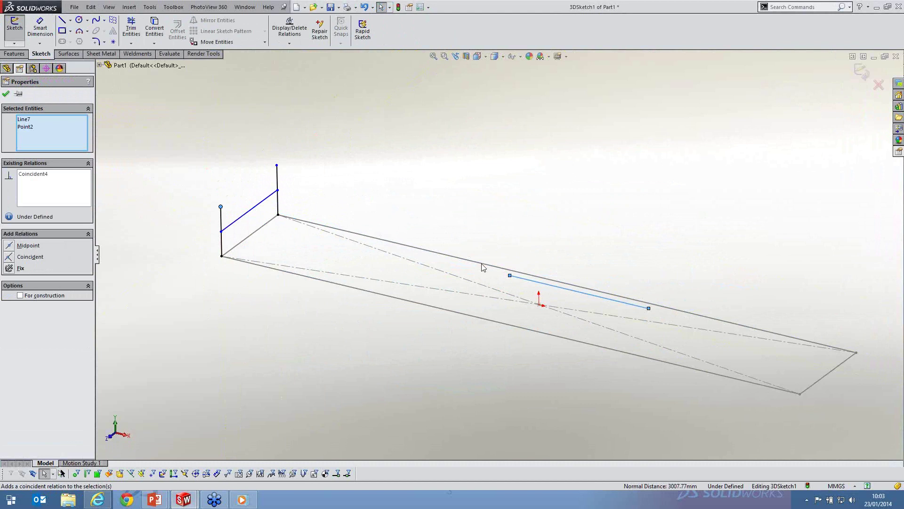
drag(510, 275, 200, 271)
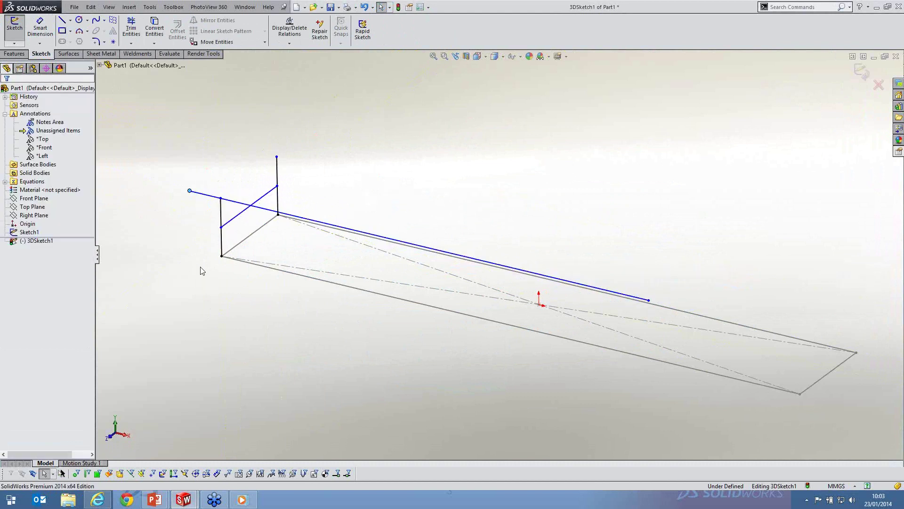
Dimension the line's overhang beyond the front leg as 100 mm and the height of its upper end above the base as 200 mm
click(220, 218)
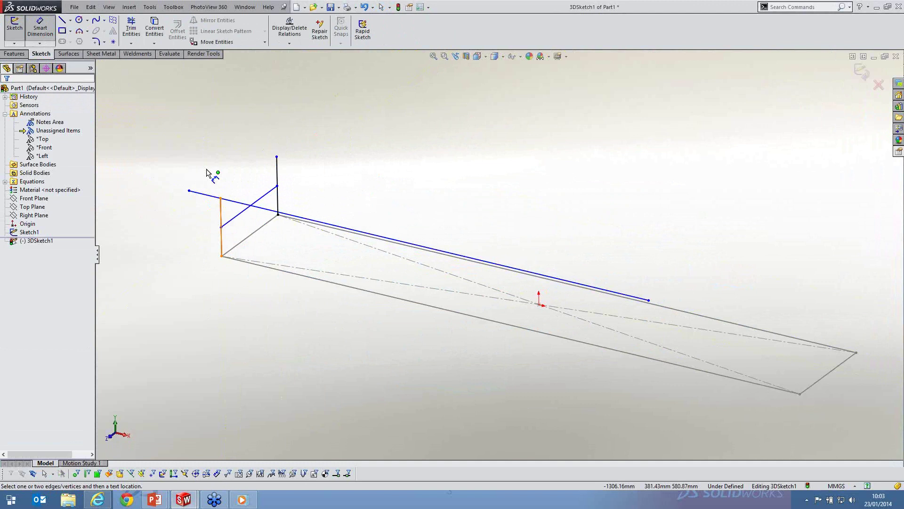
click(190, 190)
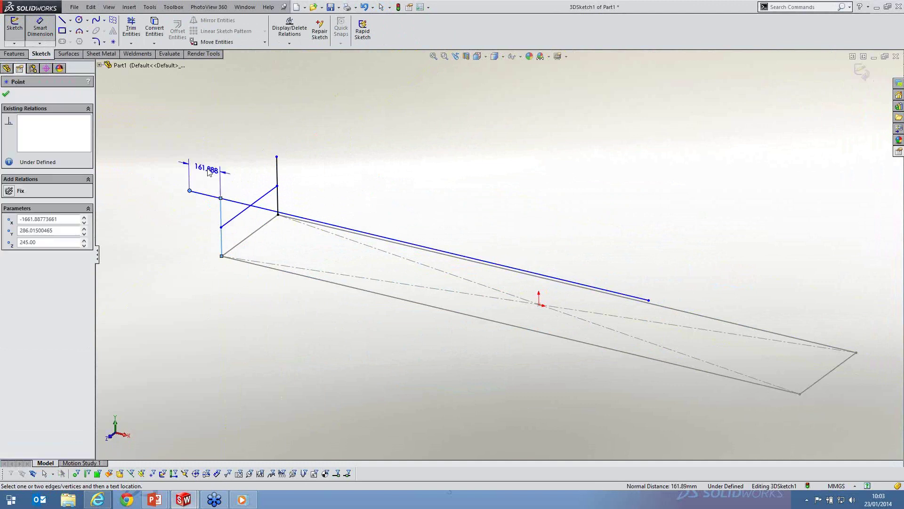
click(210, 172)
text(100)
key(Return)
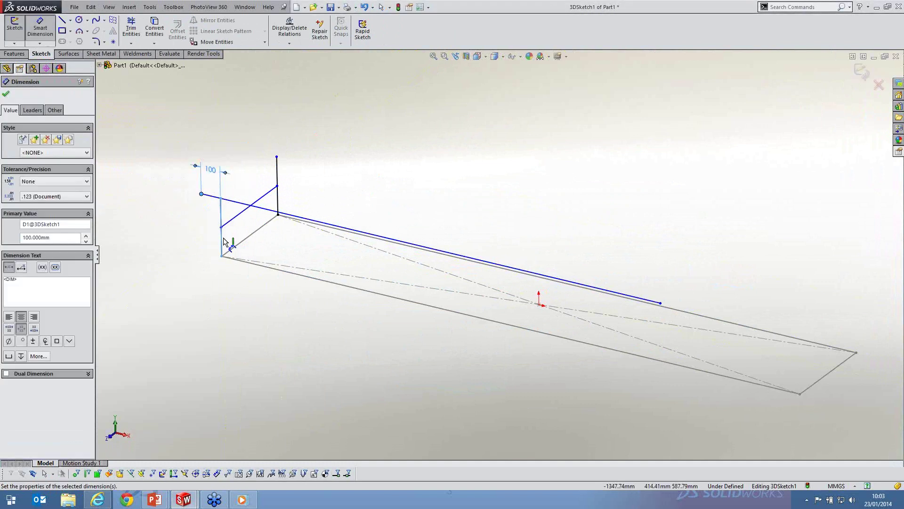
click(167, 227)
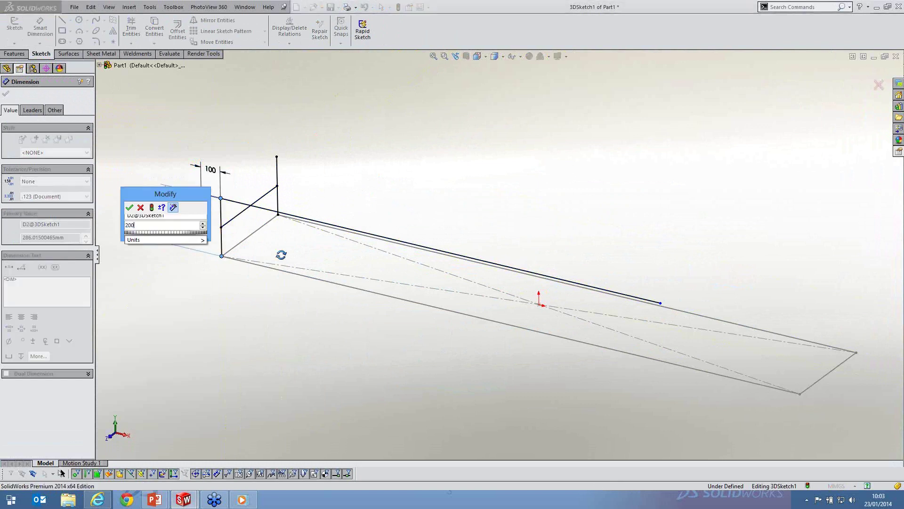
key(Return)
Draw a second line about 436 mm long along the X direction, just above the rear leg at the same end
middle_drag(275, 250, 336, 207)
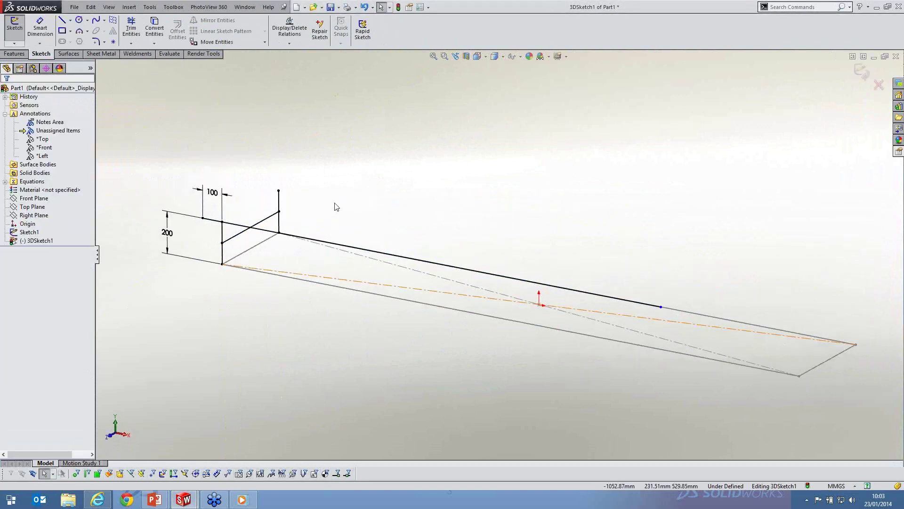
key(l)
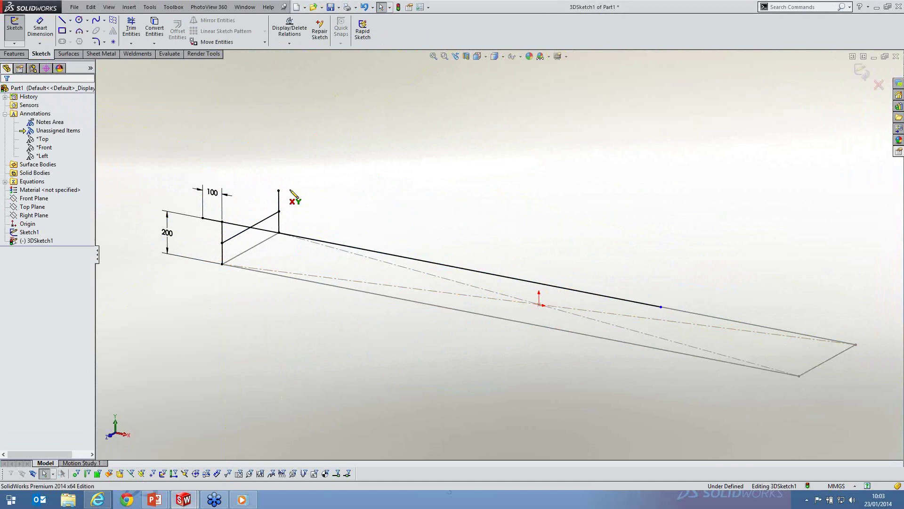
click(263, 170)
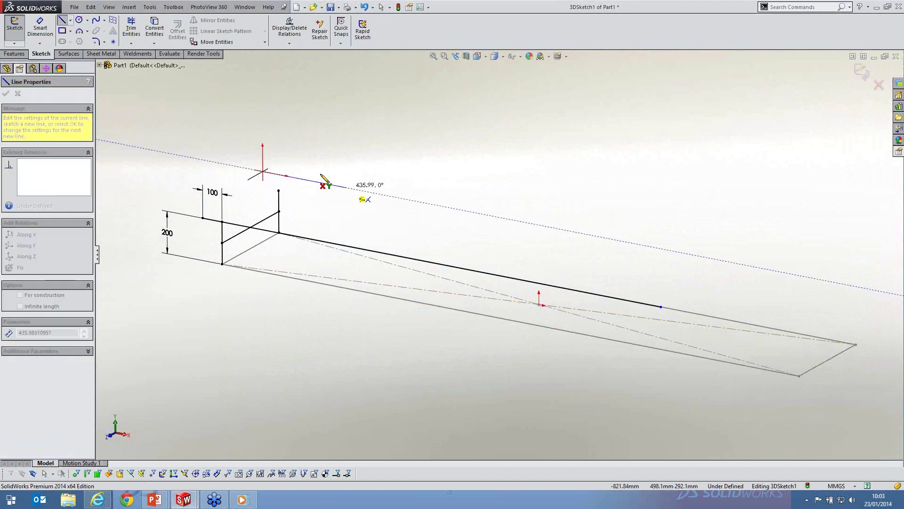
click(347, 187)
key(Escape)
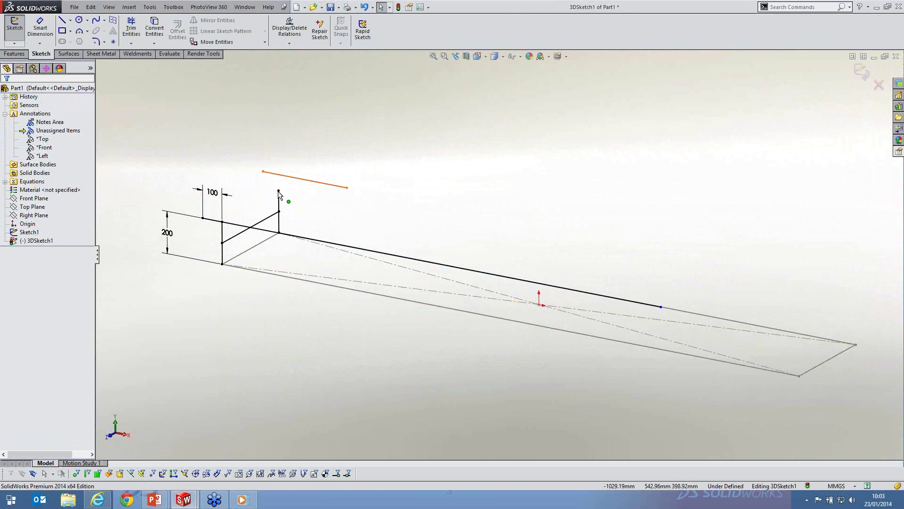
Make the second line coincident with the rear leg's upper endpoint and move its outer end past the leg
click(296, 177)
ctrl+click(278, 190)
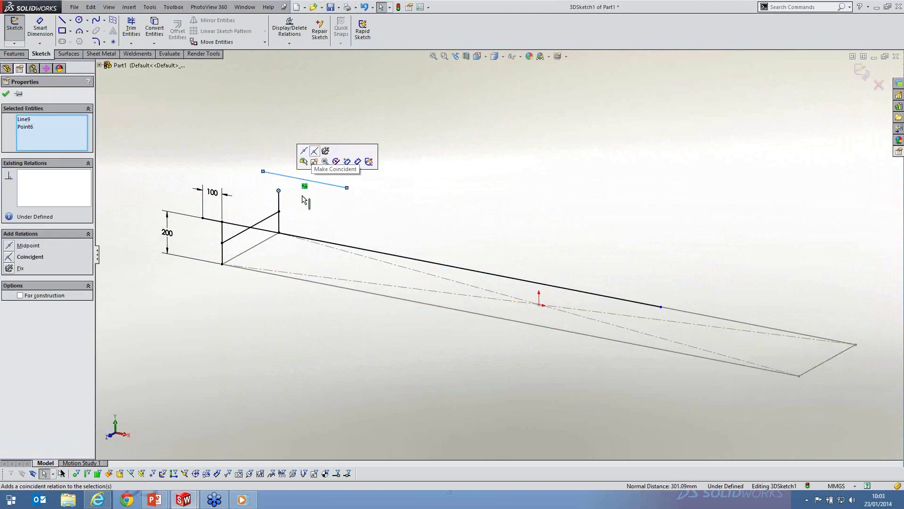
click(314, 162)
drag(291, 192, 251, 174)
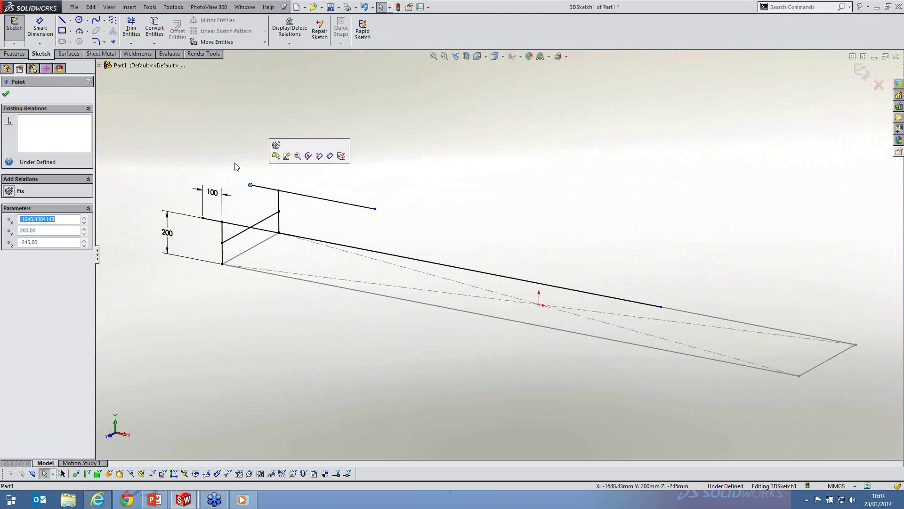
Dimension the second line's overhang beyond the rear leg as 100 mm
click(235, 164)
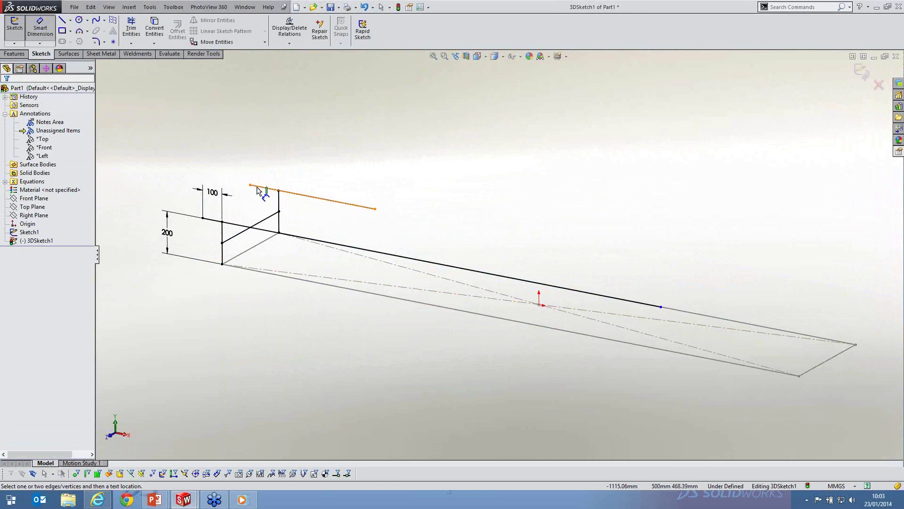
click(257, 189)
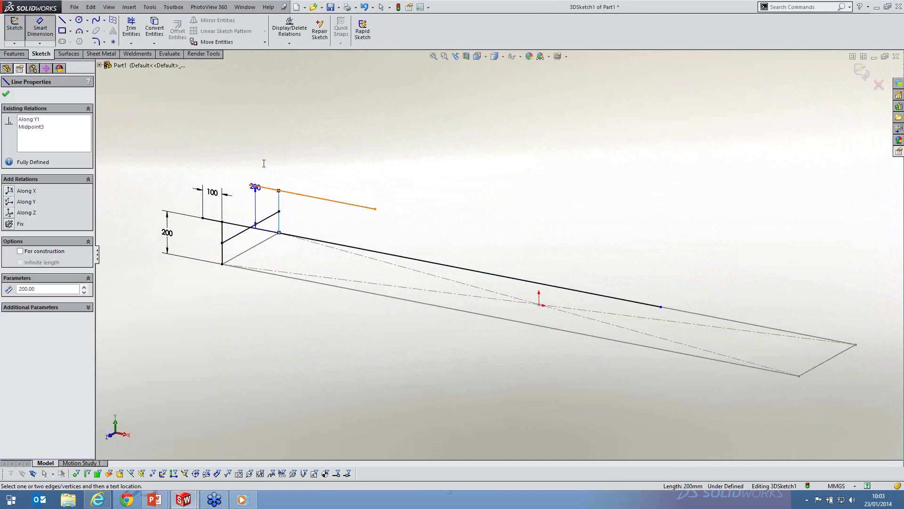
click(263, 164)
text(100)
key(Return)
key(Escape)
Draw a vertical line upward from each of the two corners at the opposite short end of the base rectangle
mouse_move(324, 293)
middle_down()
mouse_move(405, 293)
mouse_move(352, 258)
mouse_move(718, 310)
mouse_move(658, 327)
middle_up()
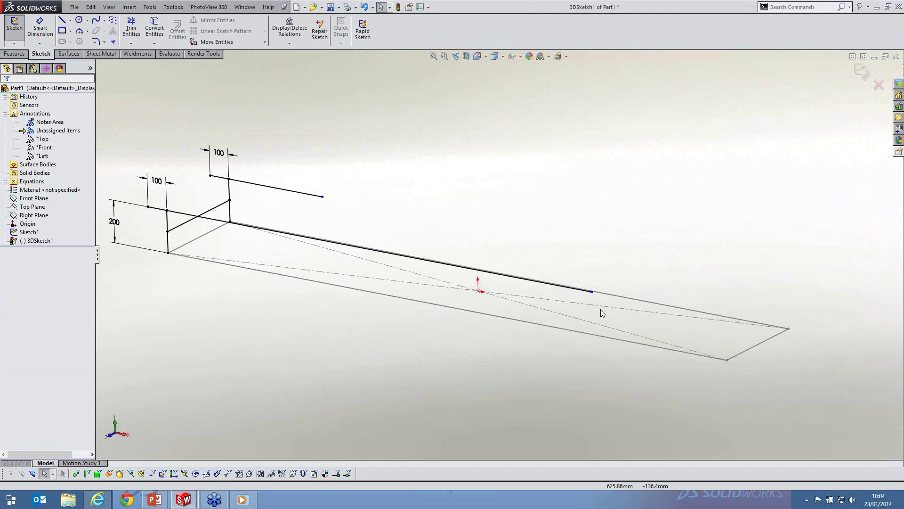
middle_drag(674, 300, 692, 225)
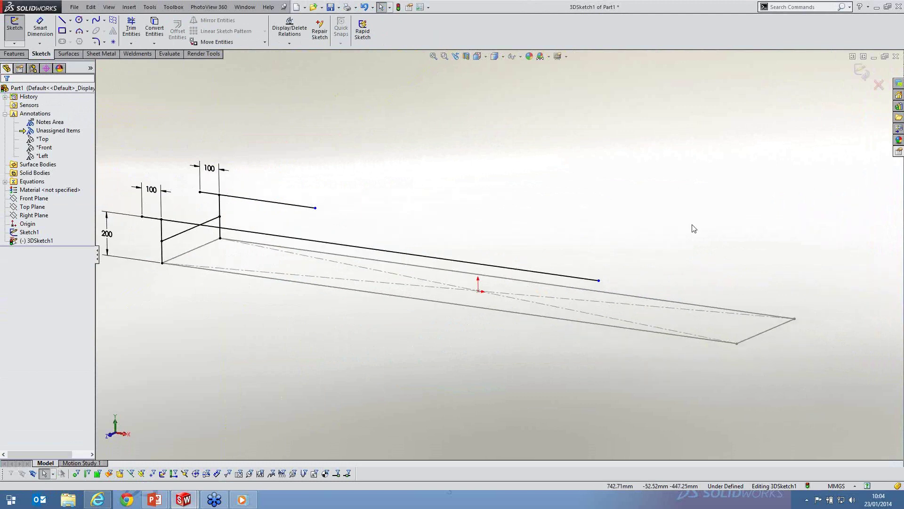
key(s)
click(753, 365)
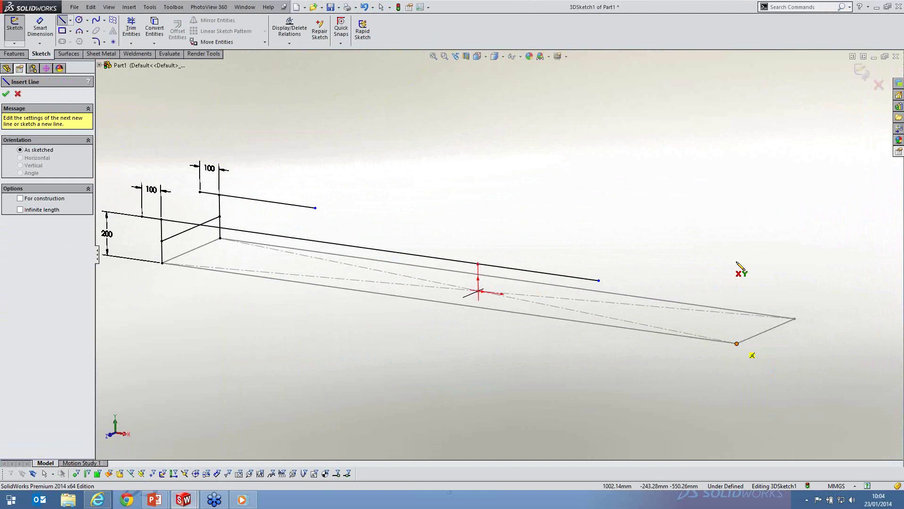
click(737, 343)
click(736, 263)
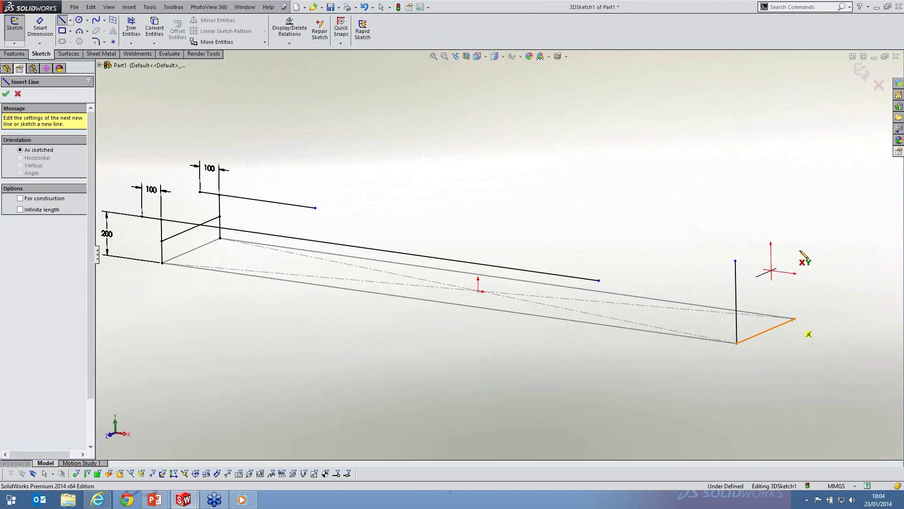
click(794, 319)
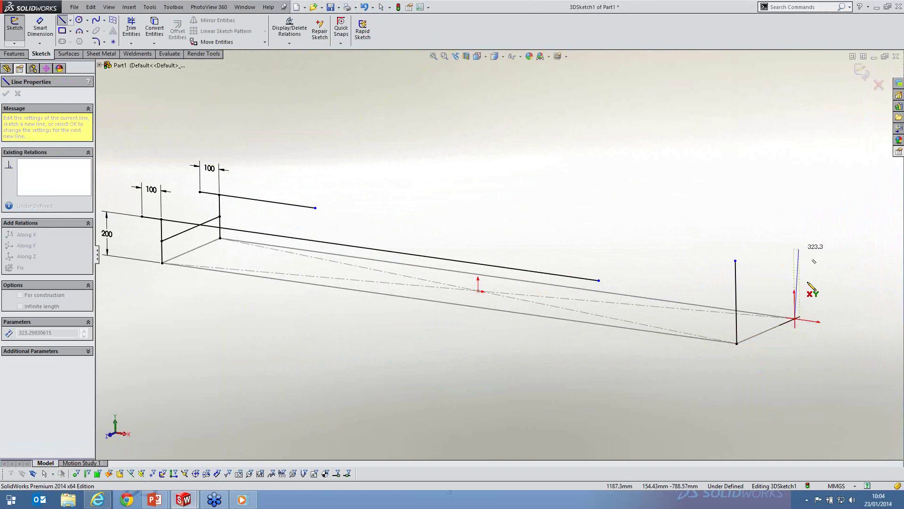
click(808, 283)
key(Escape)
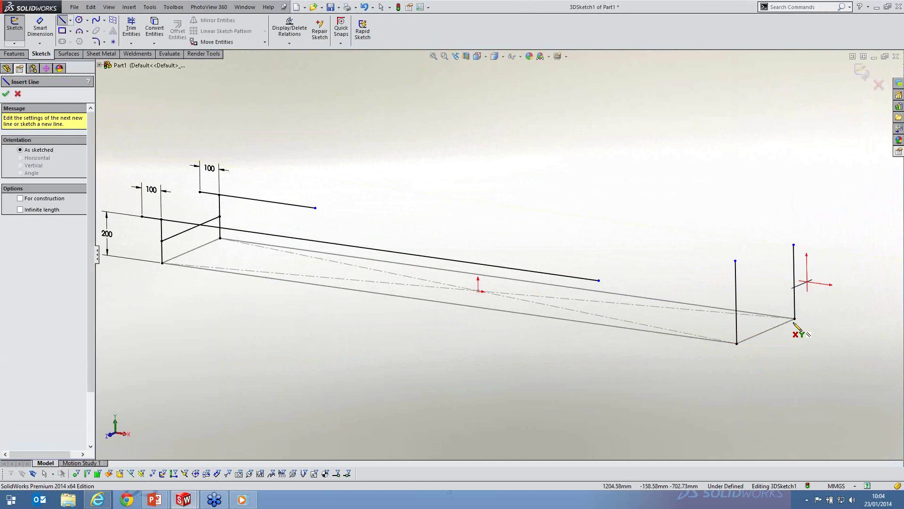
Draw a cross line about 490 mm long joining the midpoints of the two new vertical lines and add an Along Z relation to it
click(736, 302)
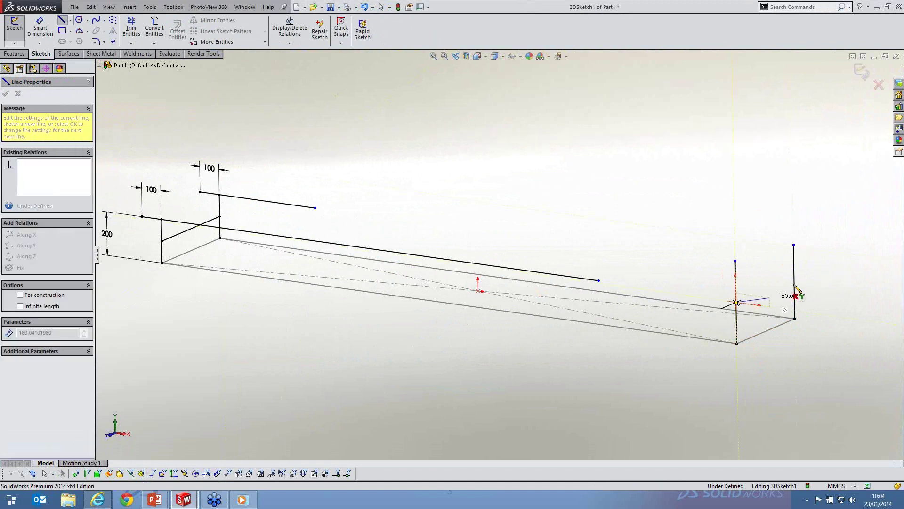
click(794, 281)
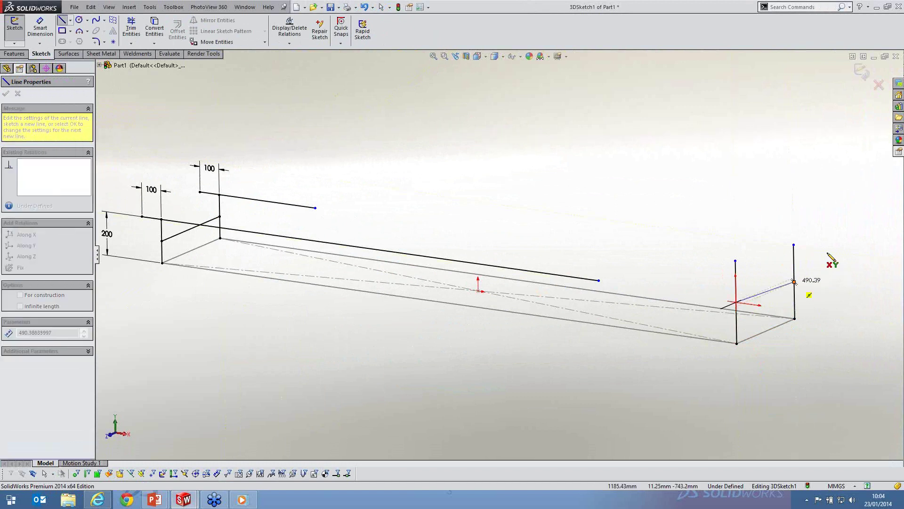
key(Escape)
key(Escape)
click(773, 289)
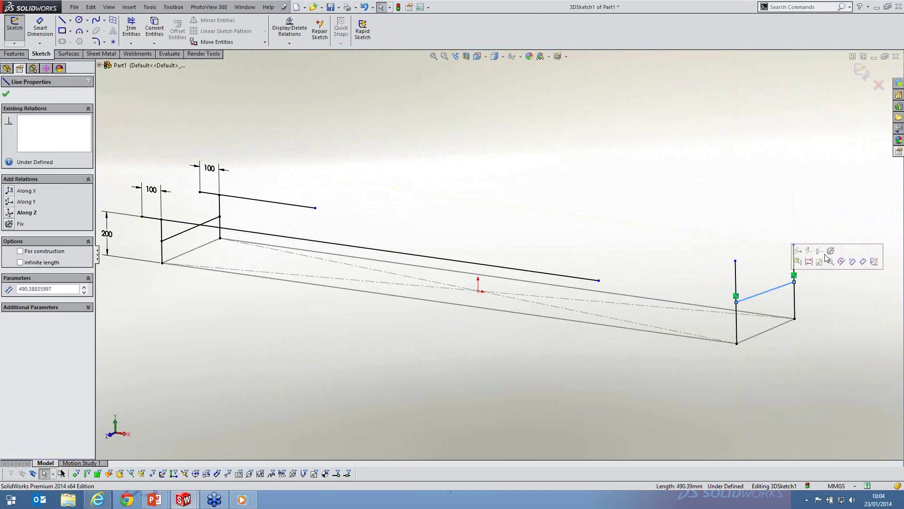
click(820, 250)
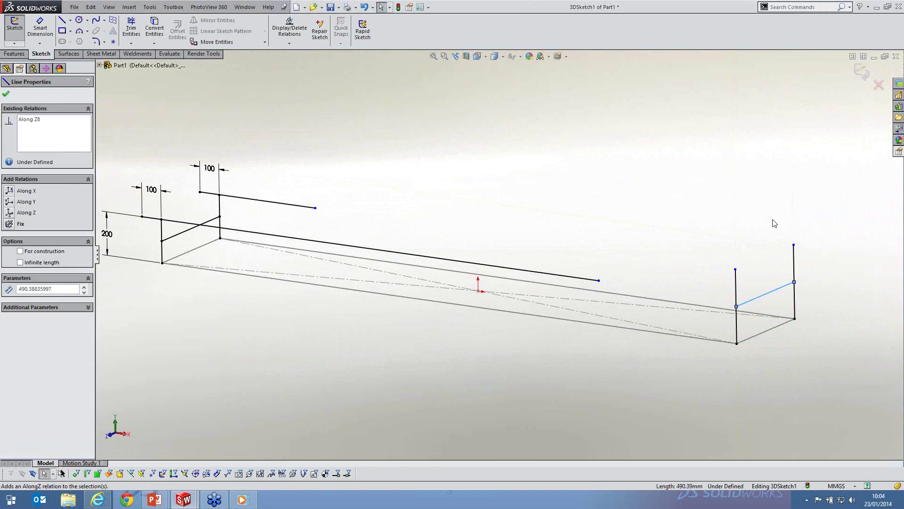
click(724, 269)
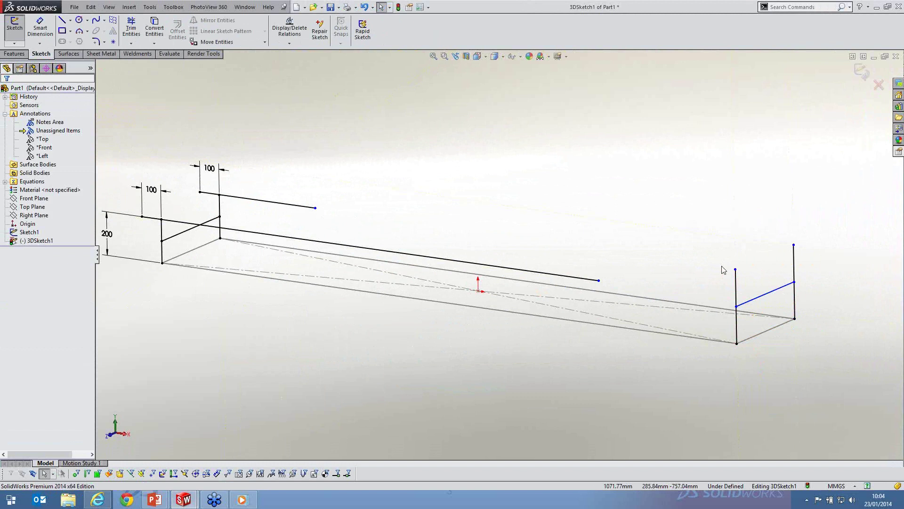
Extend the front long line past the far legs and make it coincident with the far front leg's upper endpoint
click(794, 282)
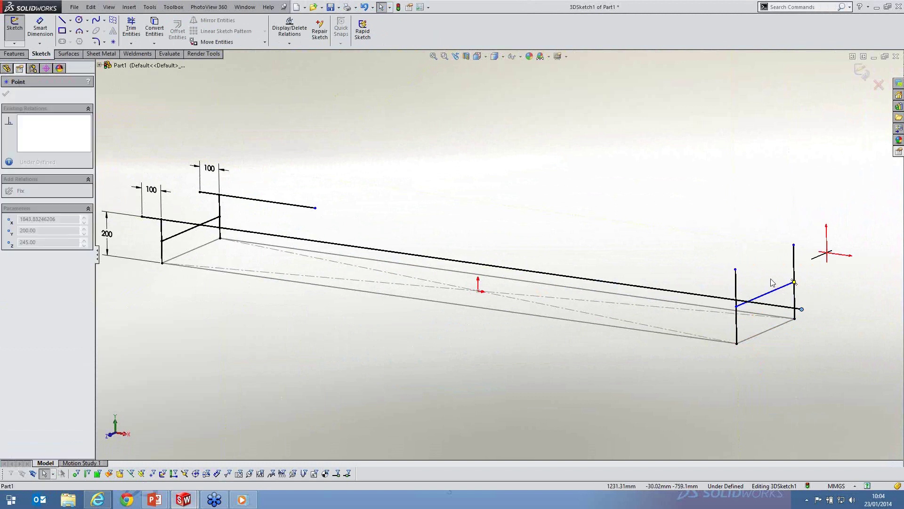
click(772, 283)
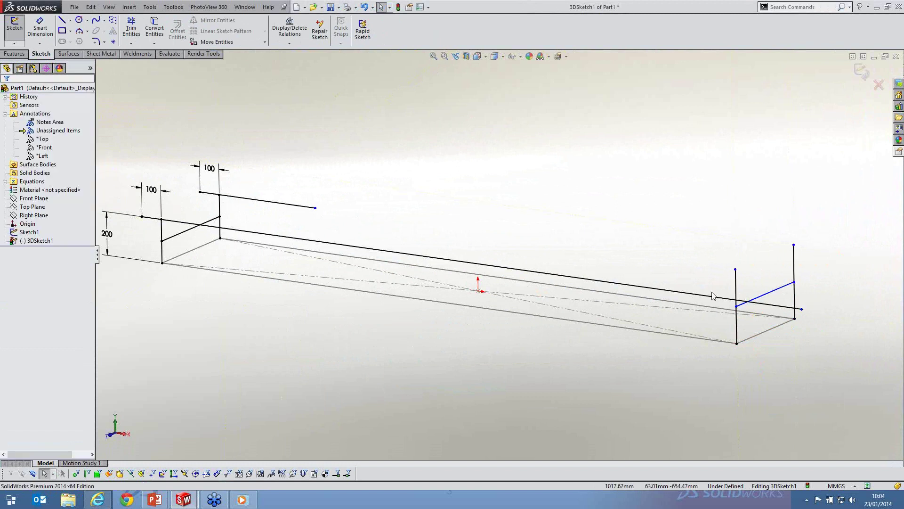
click(735, 268)
ctrl+click(711, 297)
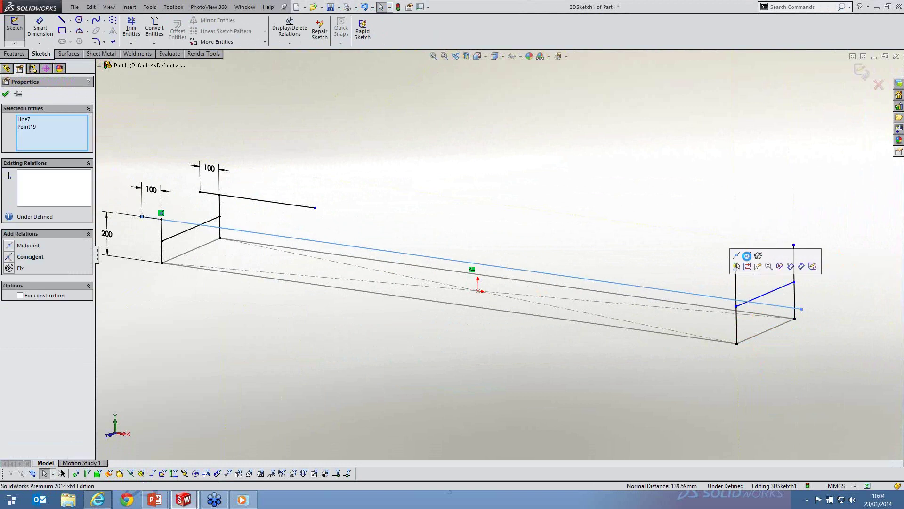
click(747, 256)
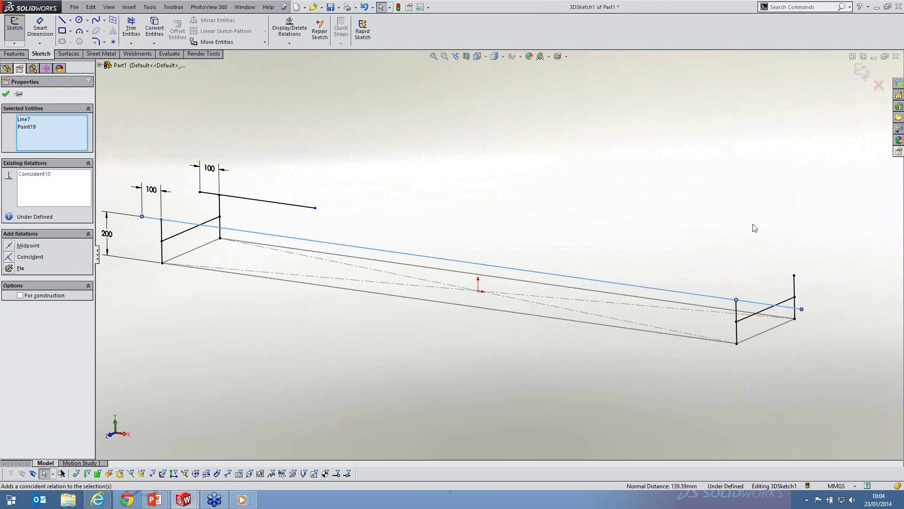
click(788, 257)
Dimension the front long line's overhang beyond the far front leg as 100 mm
key(s)
click(778, 256)
click(802, 310)
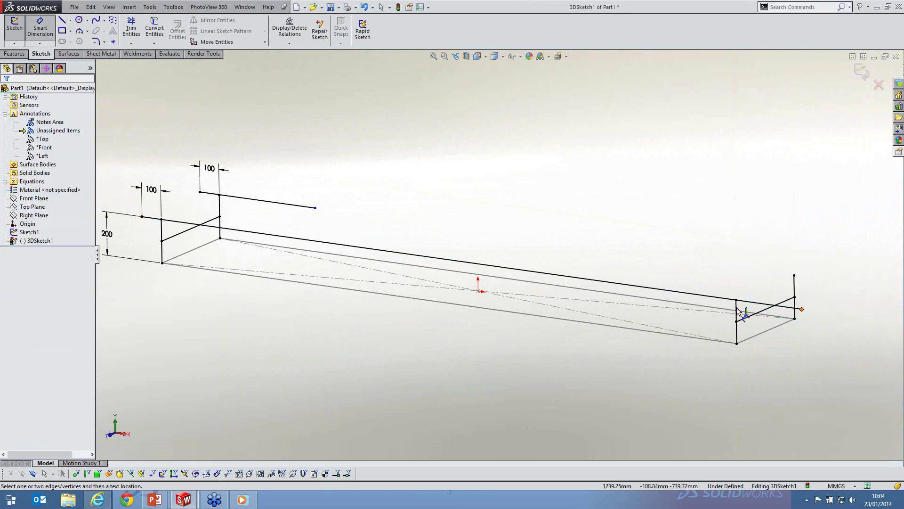
click(737, 309)
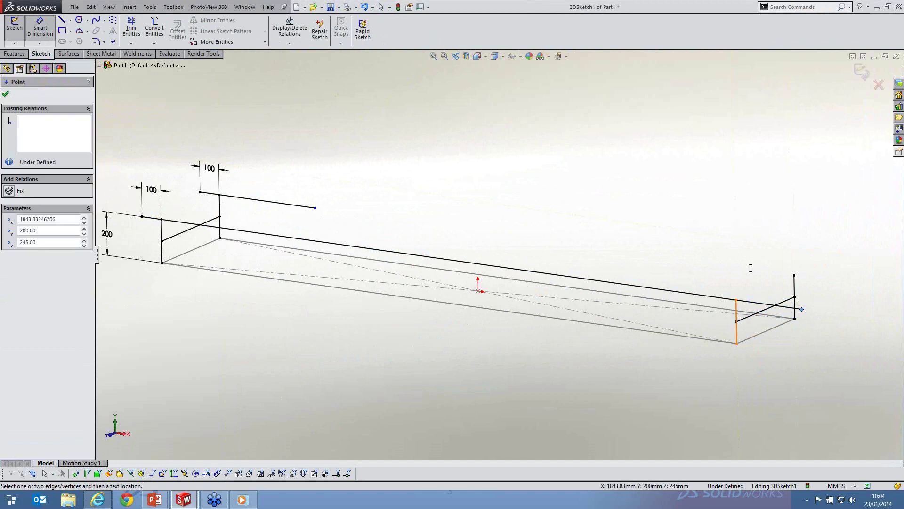
click(750, 268)
text(100)
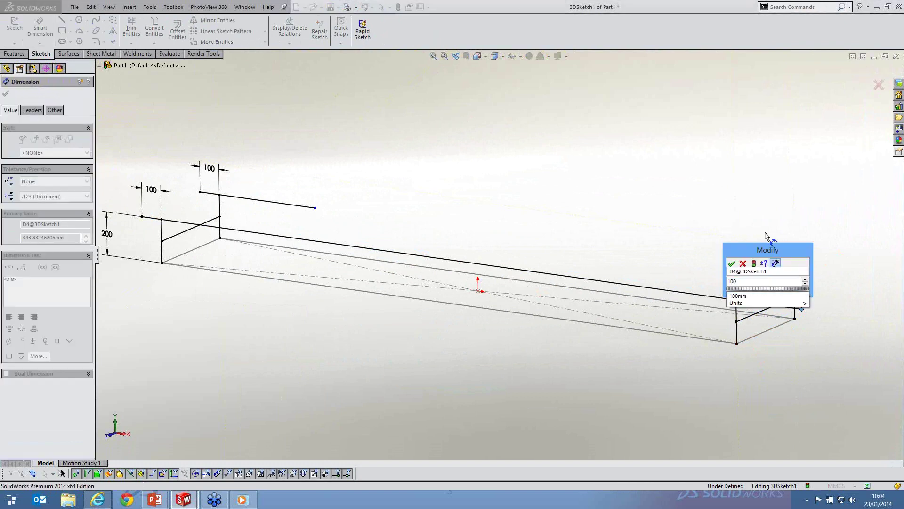
key(Return)
click(743, 342)
Extend the rear long line past the far rear leg and make it coincident with that leg's upper endpoint
click(255, 230)
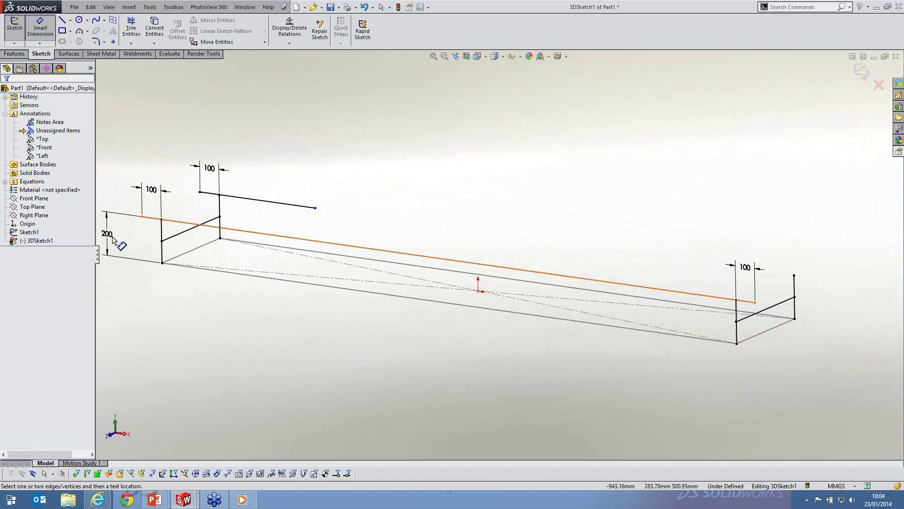
click(112, 238)
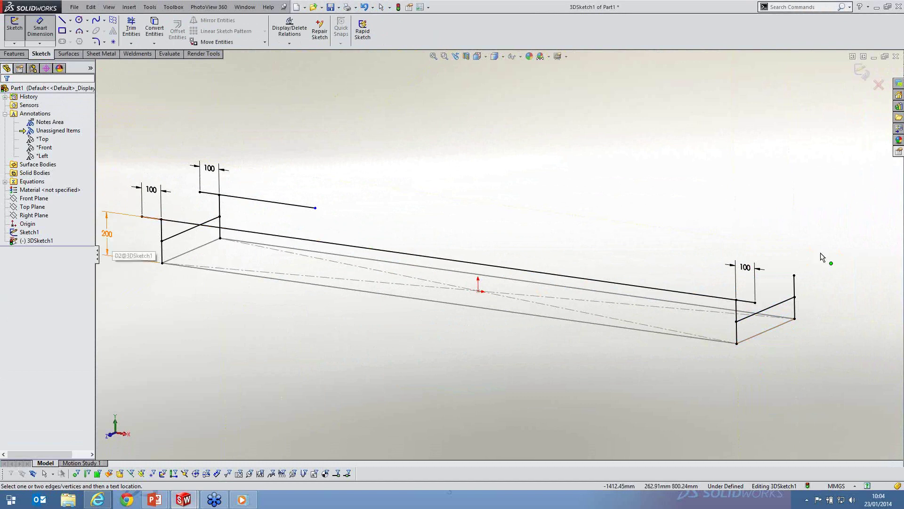
key(Escape)
drag(315, 208, 820, 252)
drag(845, 327, 834, 303)
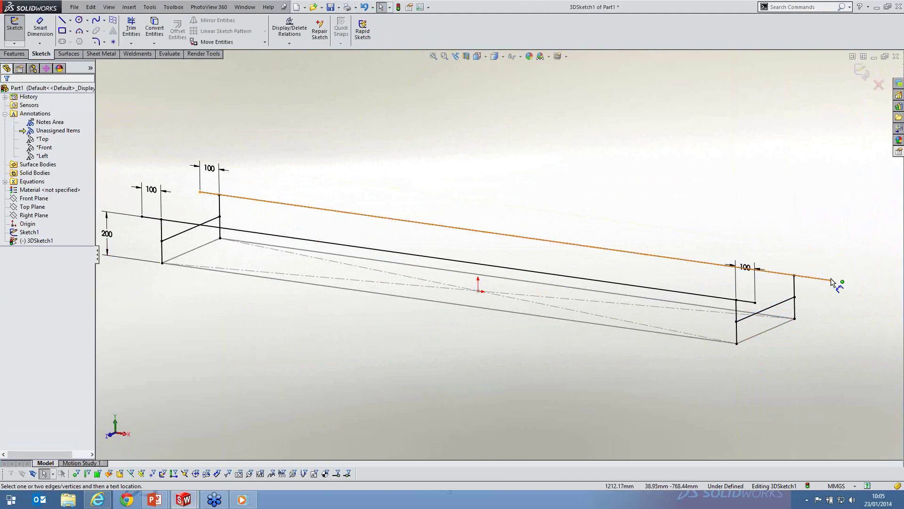
Dimension the rear long line's overhang beyond the far rear leg as 100 mm
click(831, 280)
click(812, 256)
text(1)
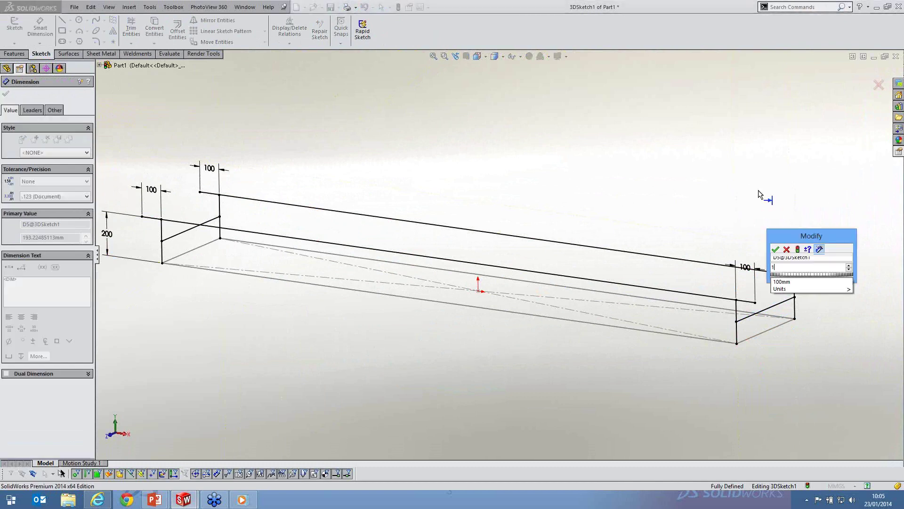
text(00)
key(Return)
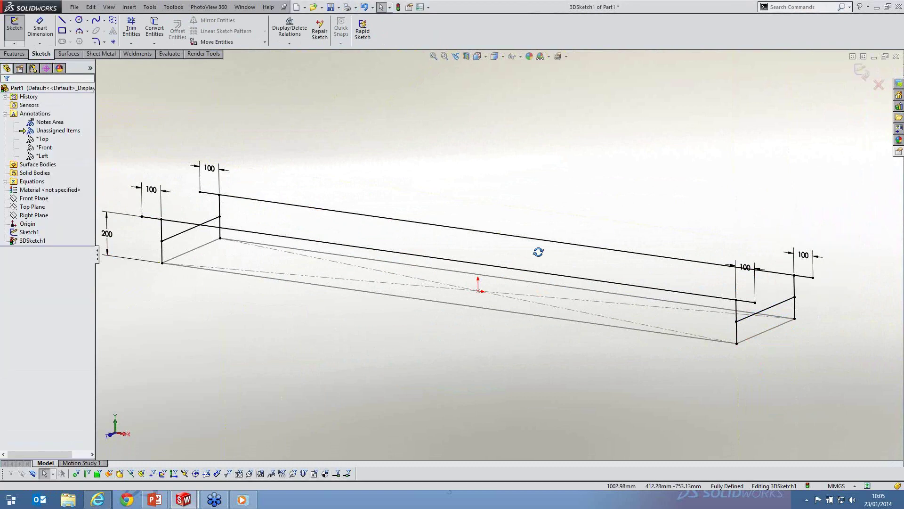
Exit the 3D sketch and hide the base rectangle sketch so only the frame skeleton remains displayed
mouse_move(538, 252)
middle_down()
mouse_move(527, 274)
mouse_move(529, 257)
middle_up()
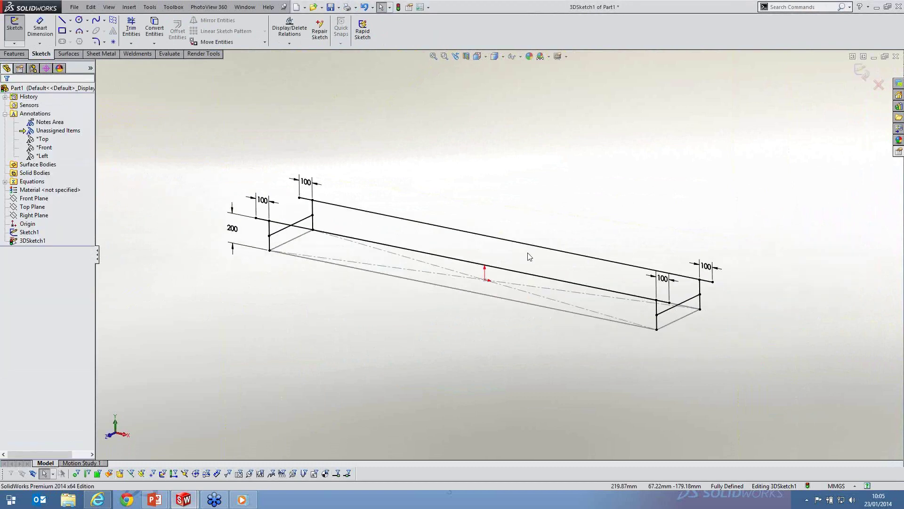
scroll(529, 257, down, 2)
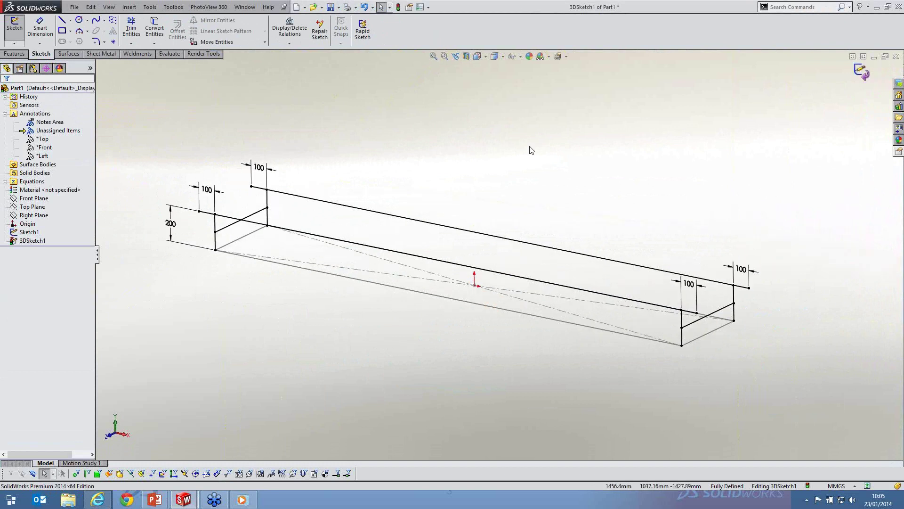
click(134, 301)
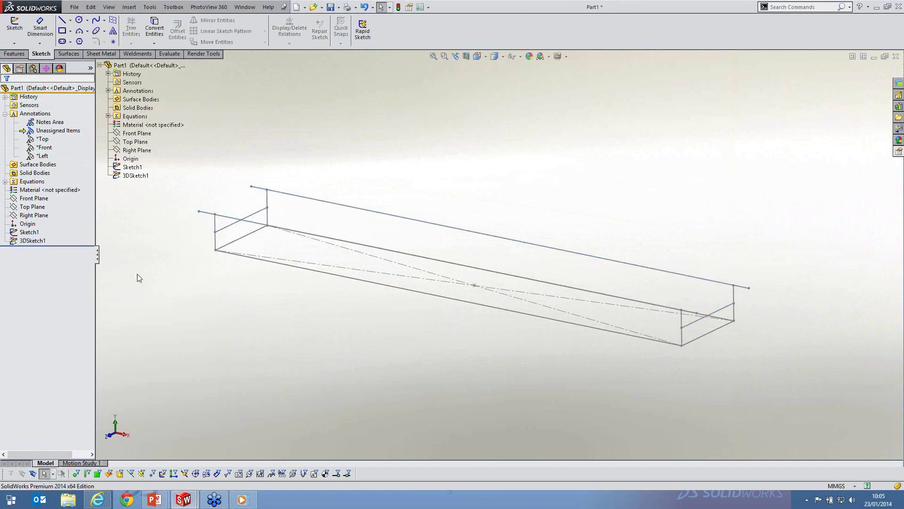
click(29, 233)
click(29, 240)
click(29, 233)
click(28, 234)
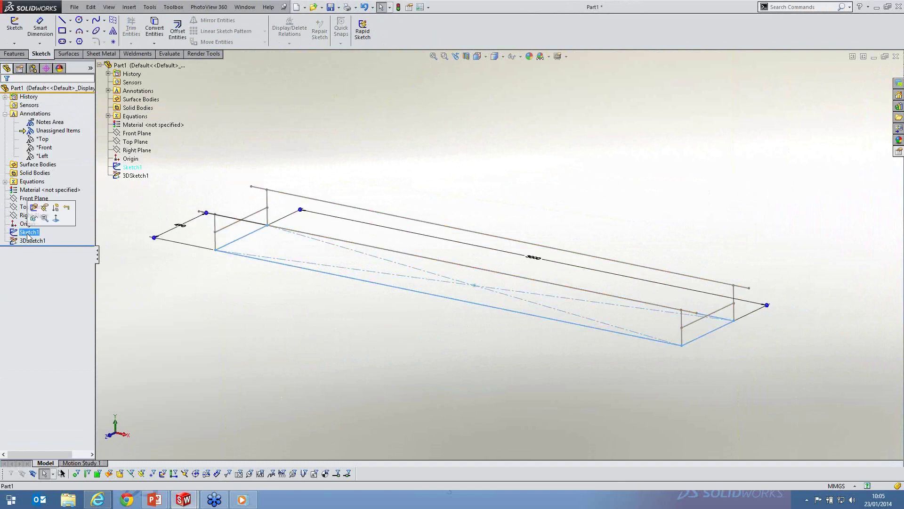
click(206, 311)
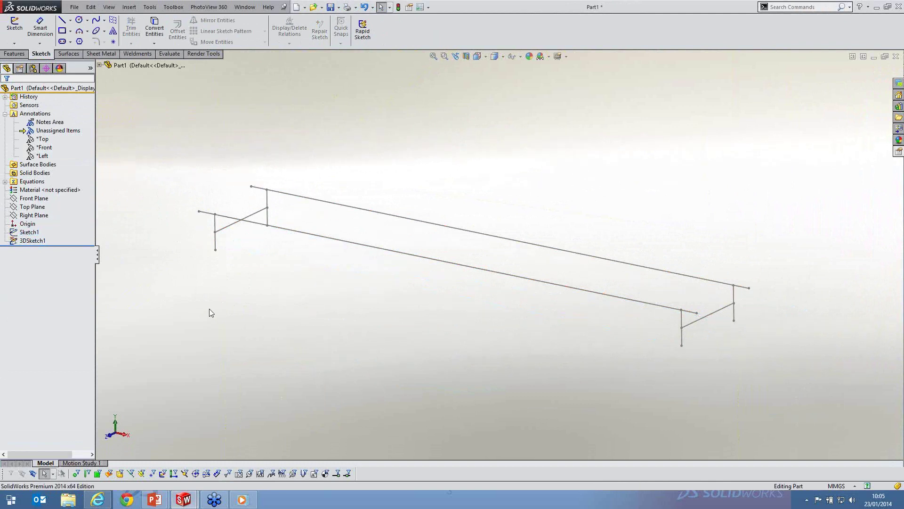
Add a Weldment feature to the part and open the Structural Member command
click(228, 225)
click(142, 56)
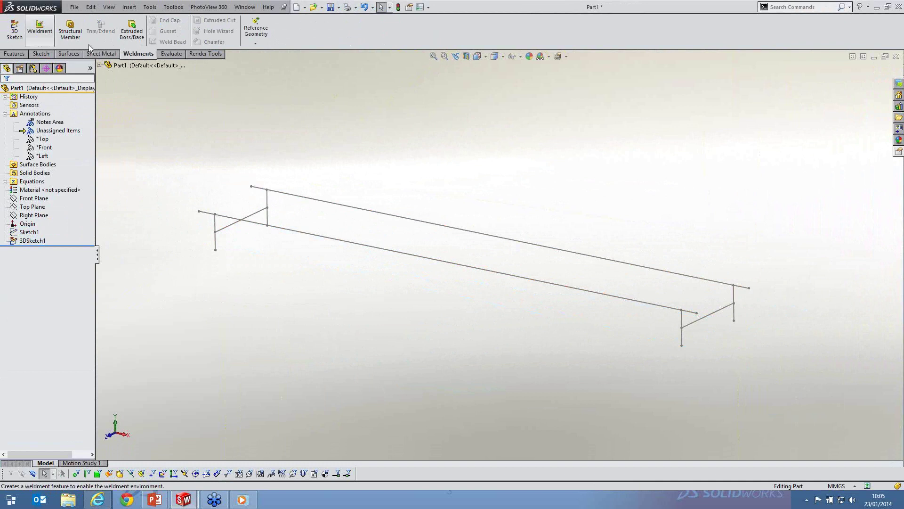
click(40, 29)
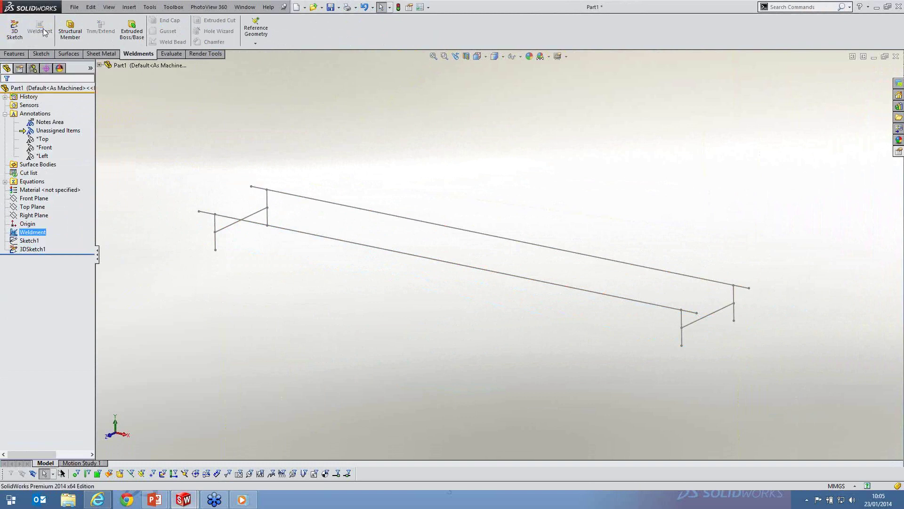
click(43, 215)
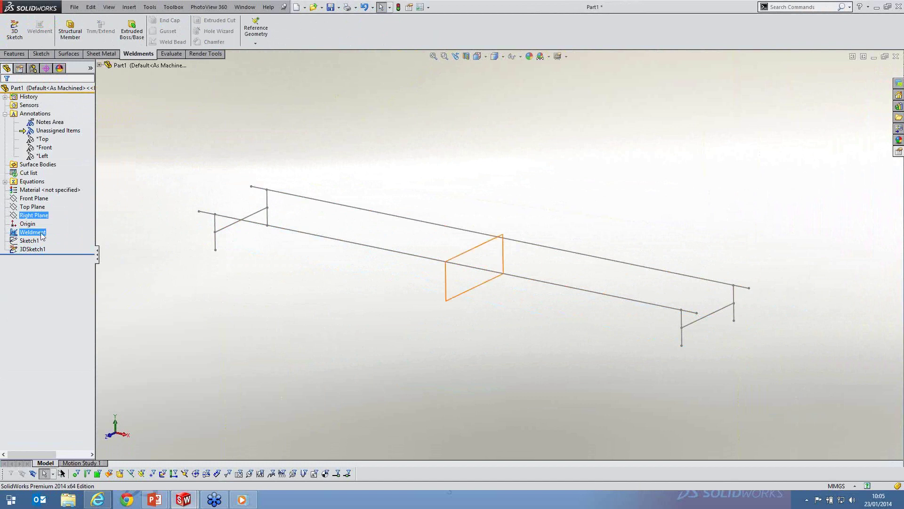
click(42, 233)
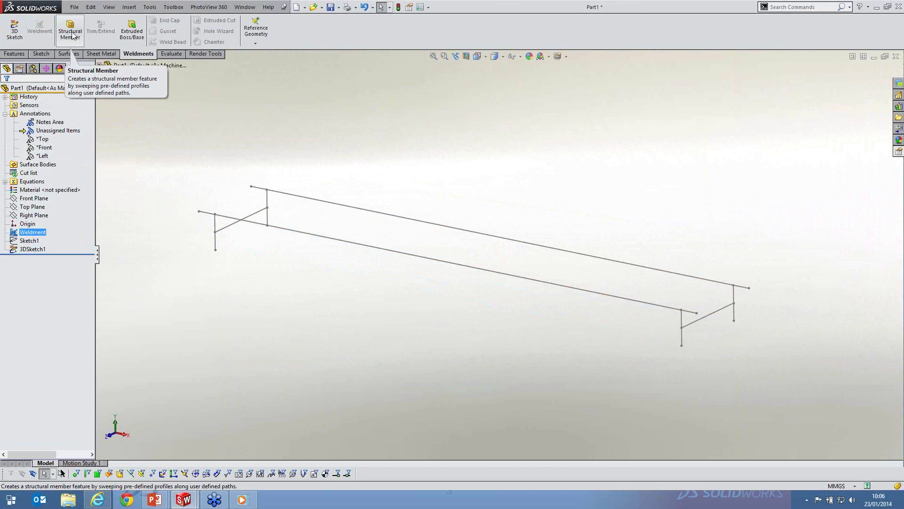
click(71, 33)
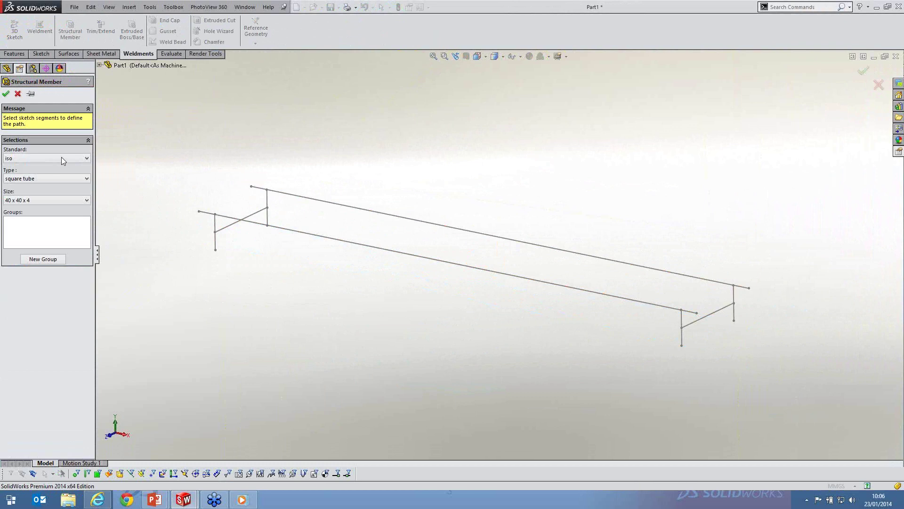
Try the BSI standard with the RSC Channel type for the structural member
click(61, 159)
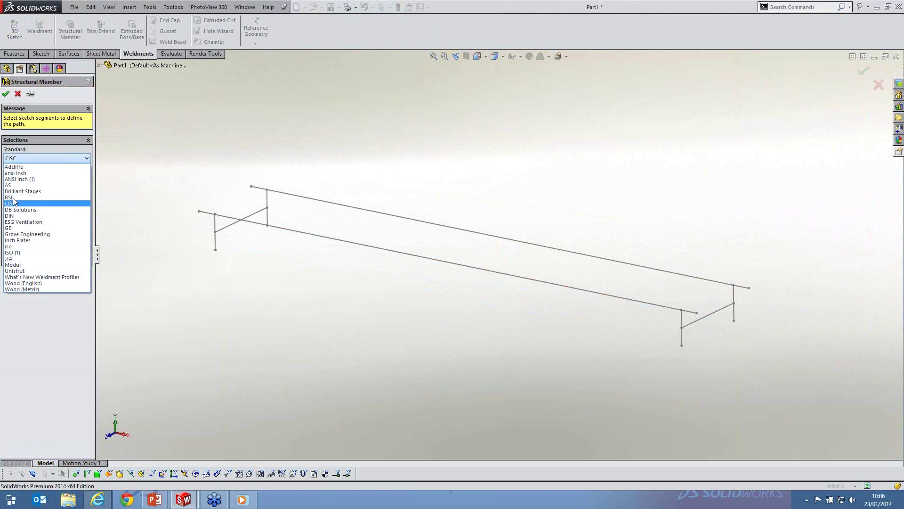
click(28, 197)
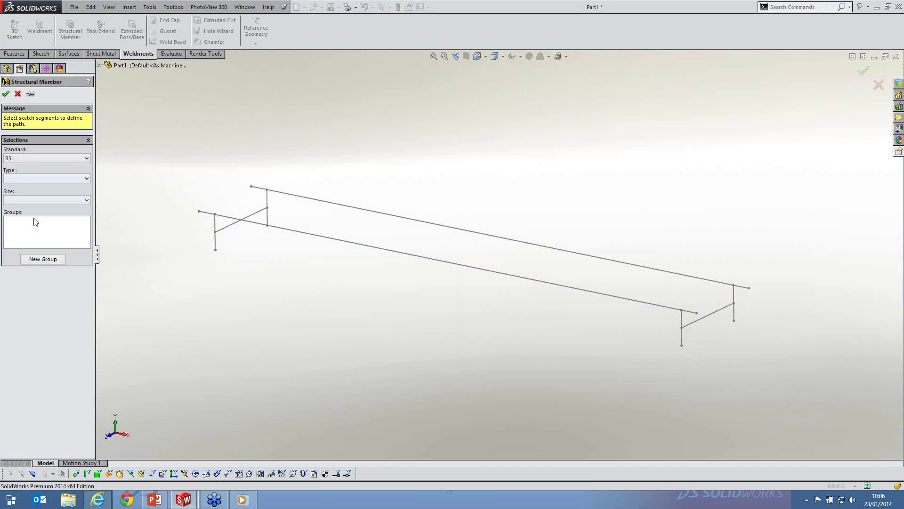
click(36, 179)
click(28, 224)
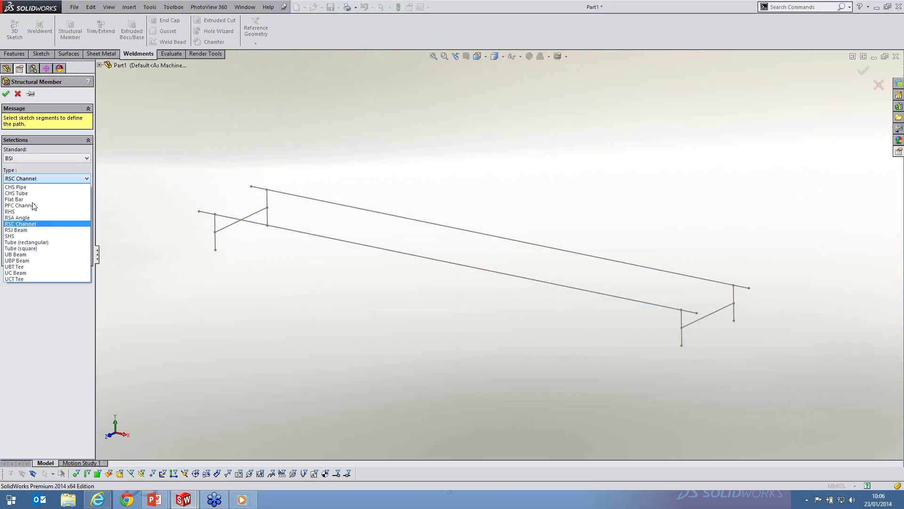
click(33, 202)
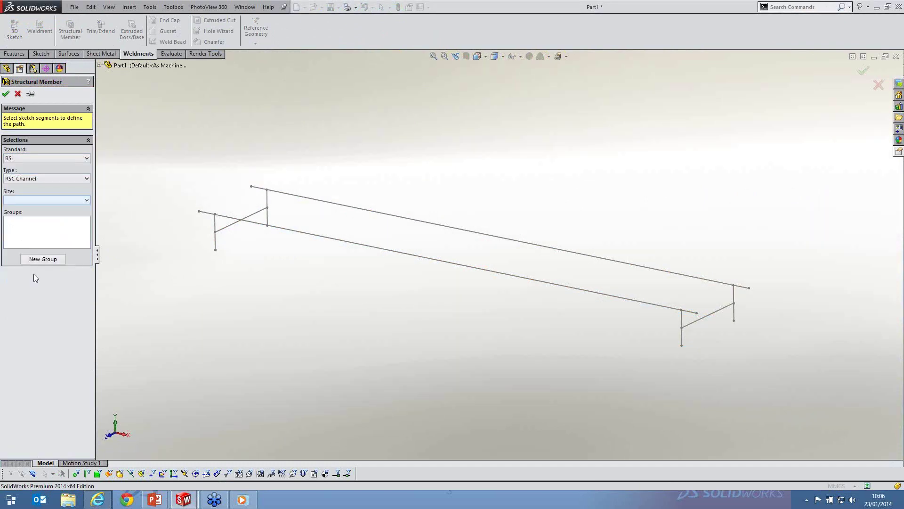
click(40, 180)
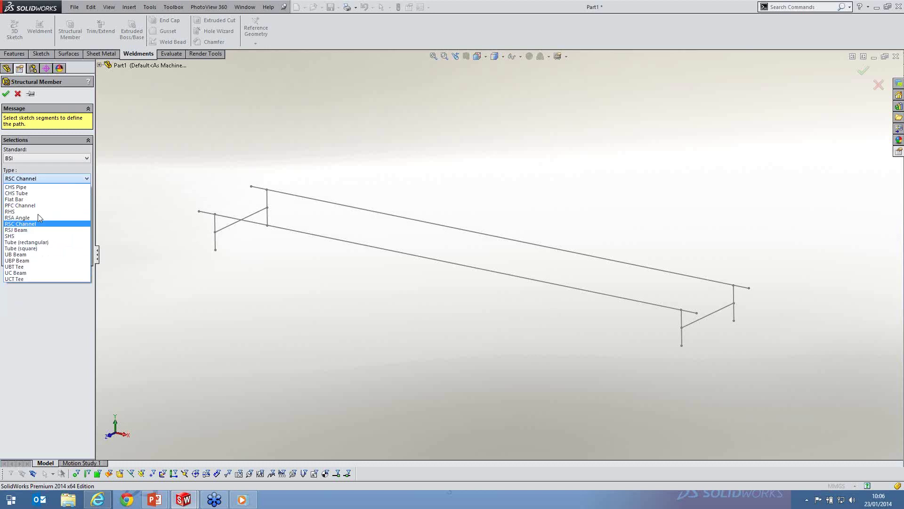
click(32, 154)
Set the structural member profile to the iso standard, rectangular tube type, size 70 x 40 x 5
click(34, 158)
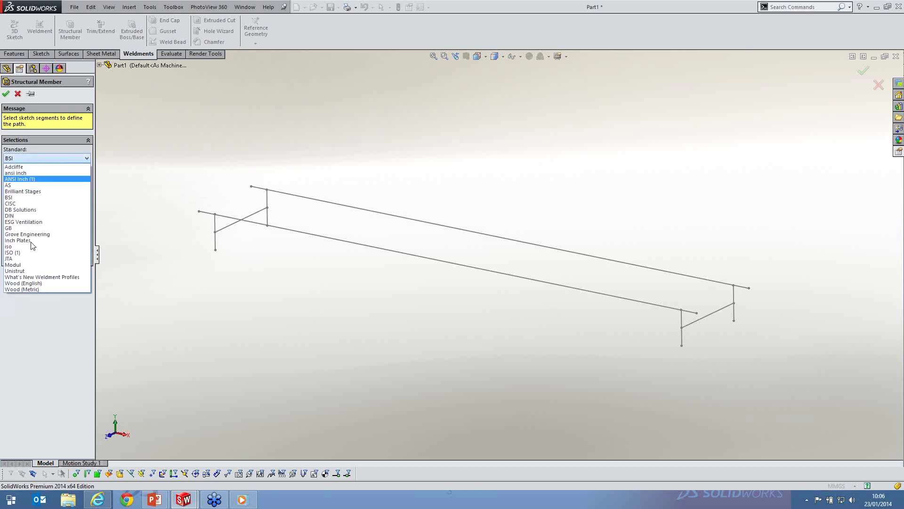
click(32, 246)
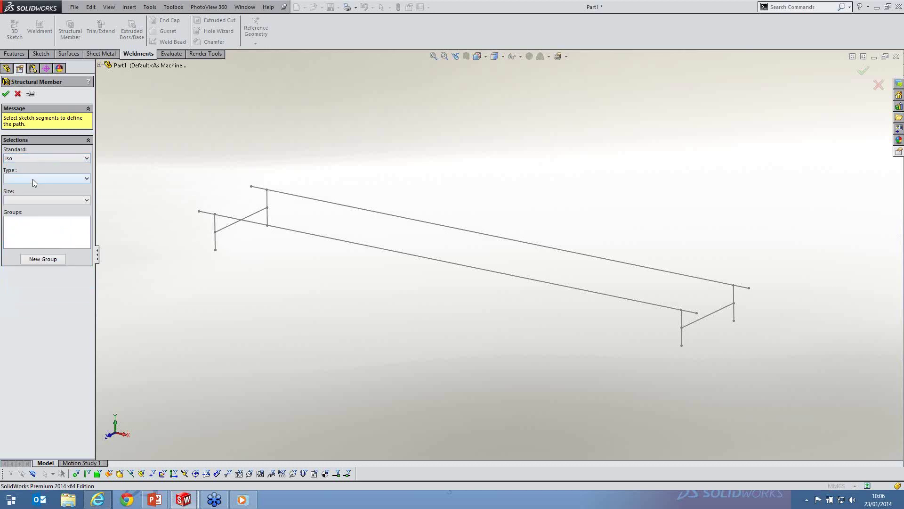
click(33, 179)
click(41, 206)
click(38, 200)
click(25, 228)
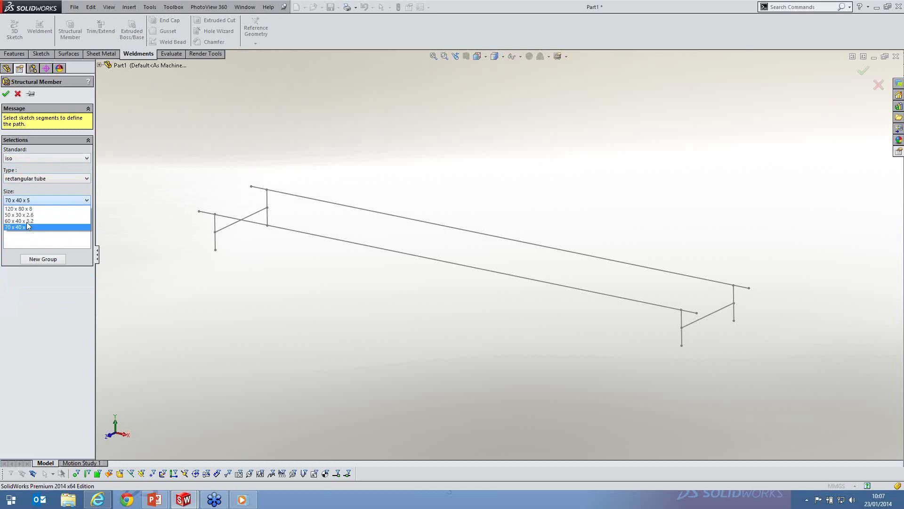
key(Up)
click(23, 227)
click(21, 227)
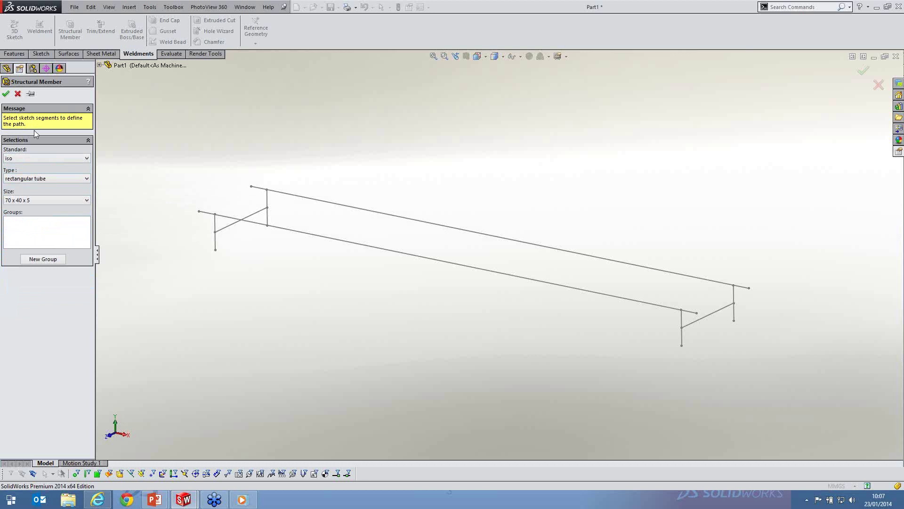
Assign the front and rear long lines as path segments of the structural member's first group
click(228, 217)
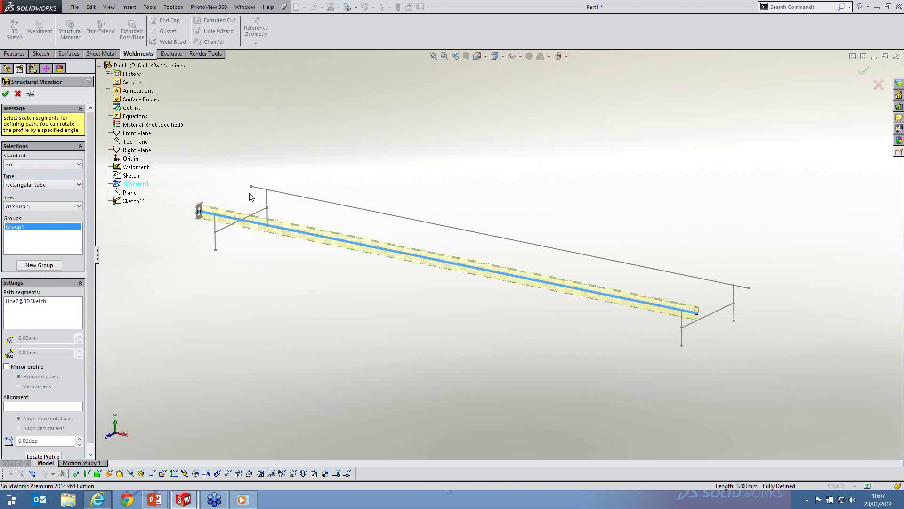
click(278, 192)
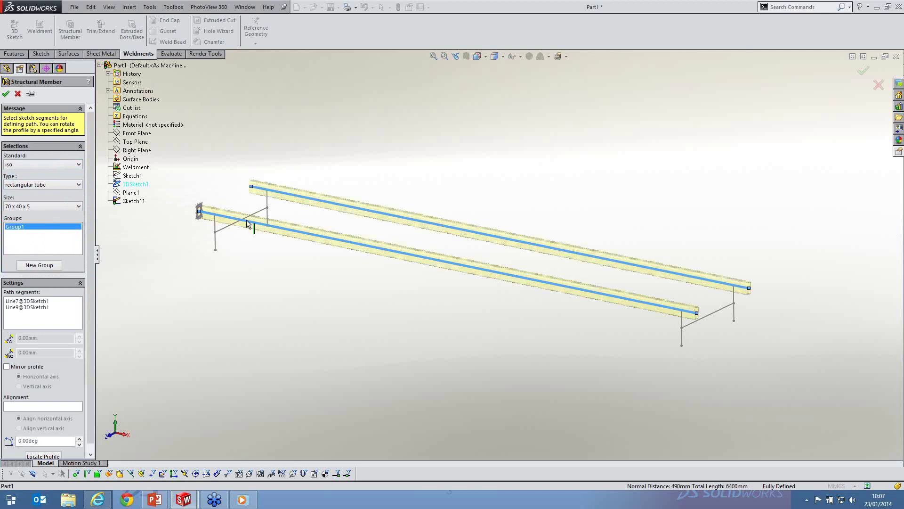
scroll(247, 220, down, 5)
scroll(292, 269, down, 4)
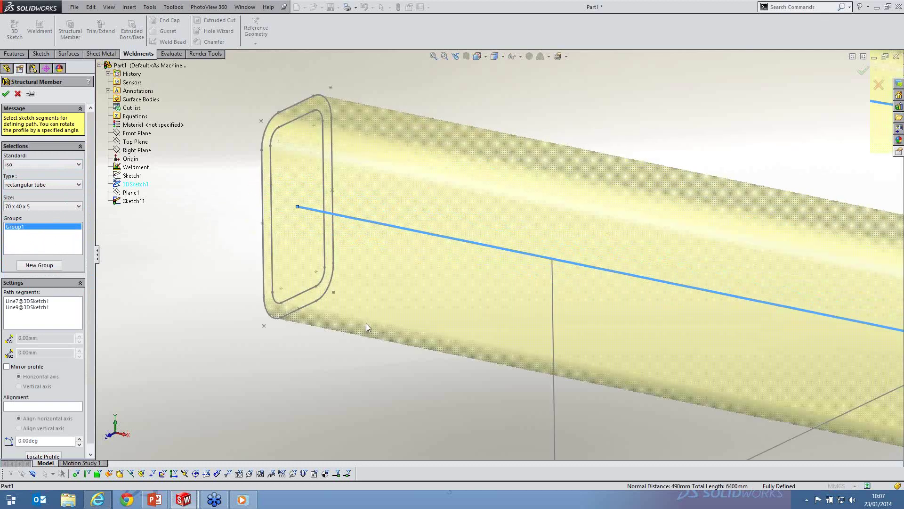
scroll(411, 346, up, 3)
scroll(412, 348, down, 2)
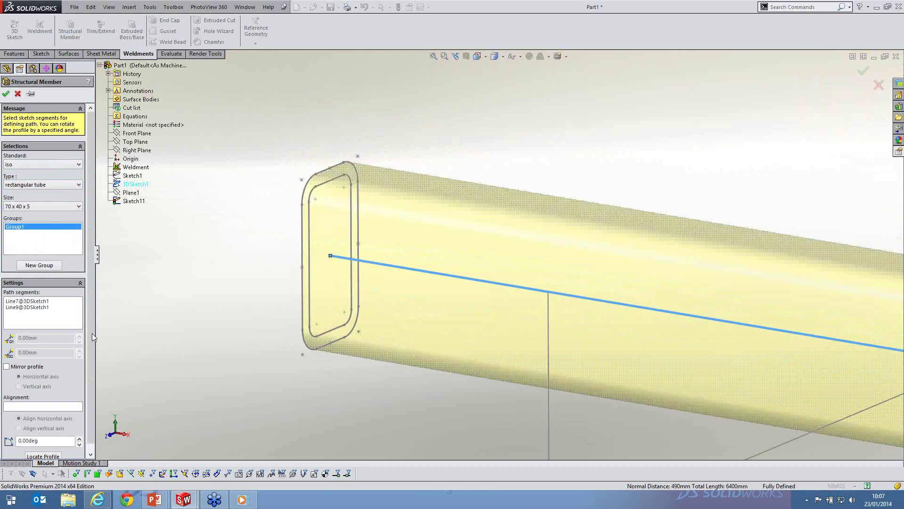
Try rotating the tube profile by 75 degrees and set its rotation angle back to 0 degrees
scroll(92, 332, down, 1)
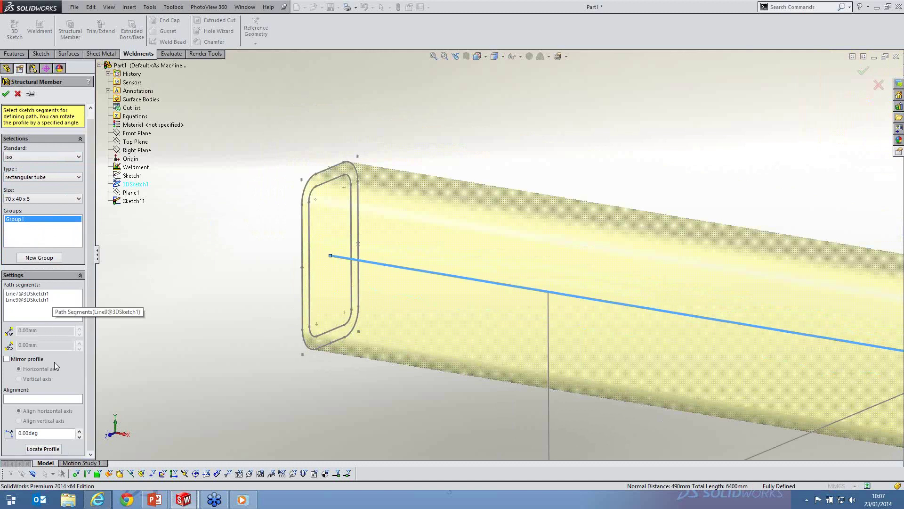
double_click(29, 432)
text(75)
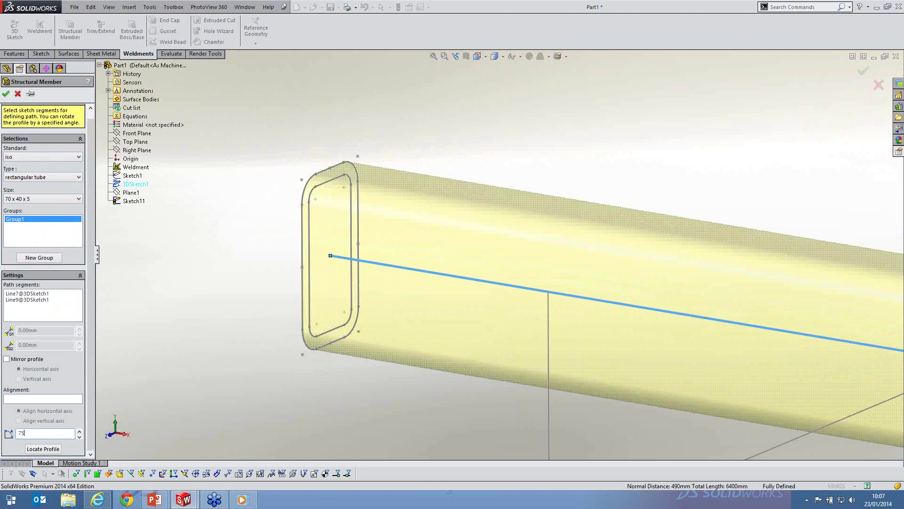
key(Return)
double_click(18, 433)
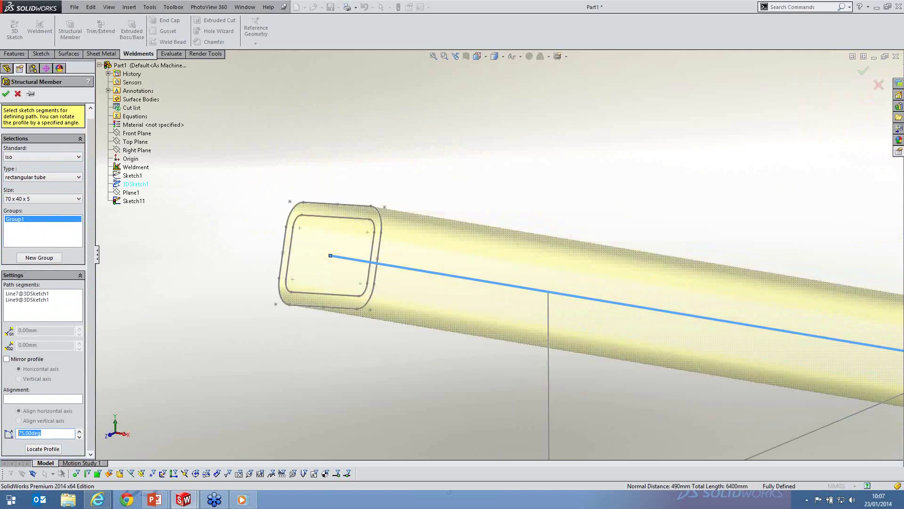
text(0)
key(Return)
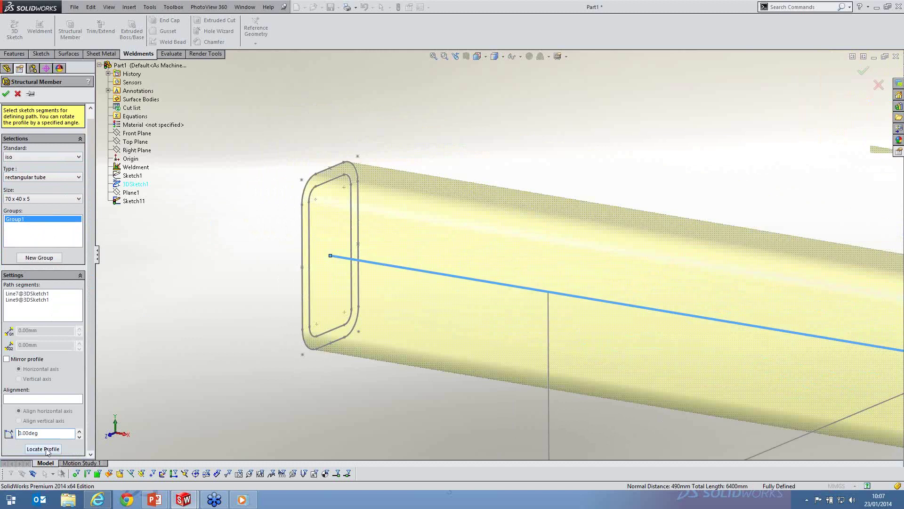
Try locating the tube profile by its bottom edge midpoint, restore the centre point as pierce point, and create the two rail members
click(44, 449)
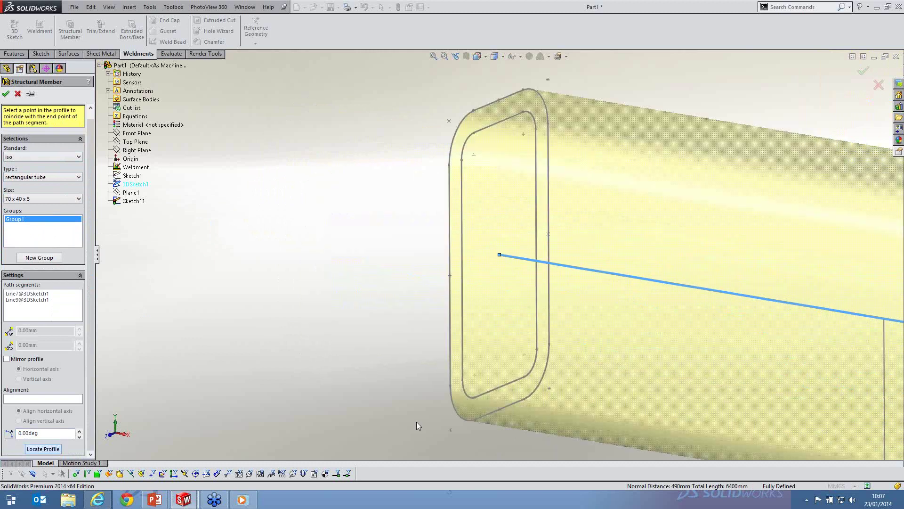
click(500, 410)
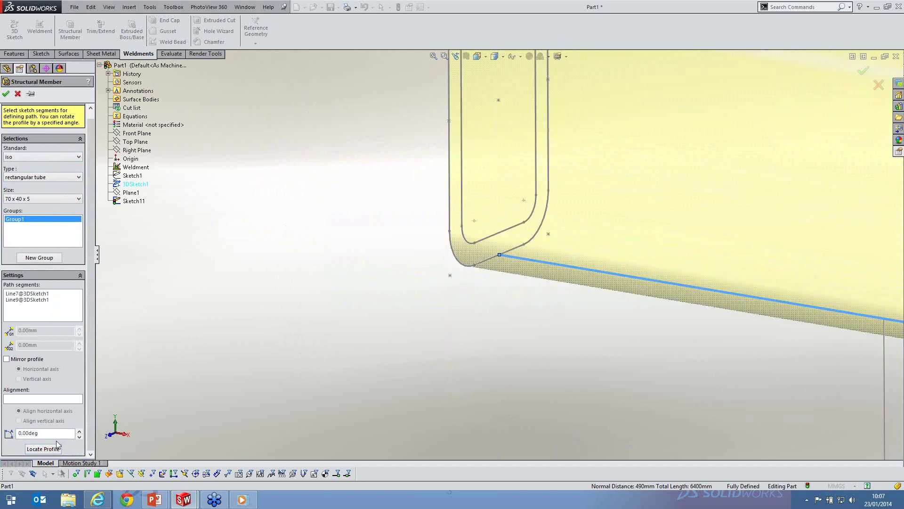
click(56, 446)
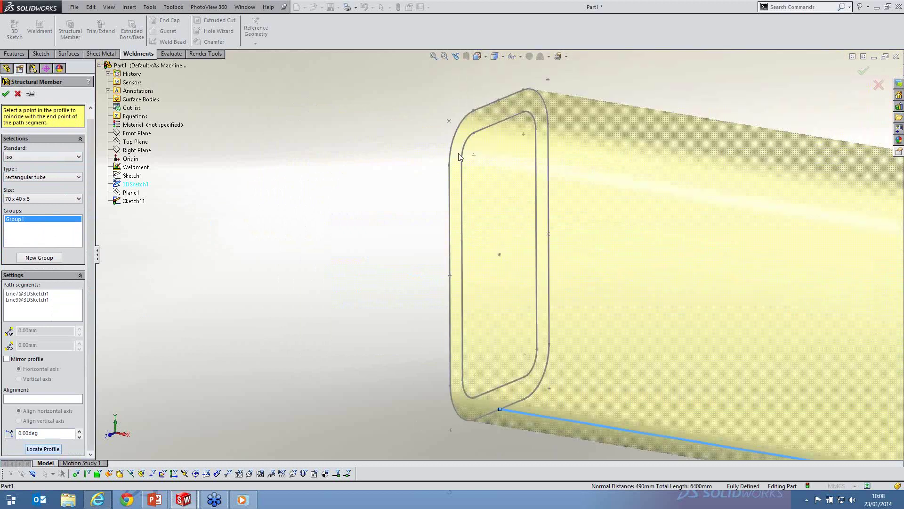
click(473, 155)
right_click(504, 259)
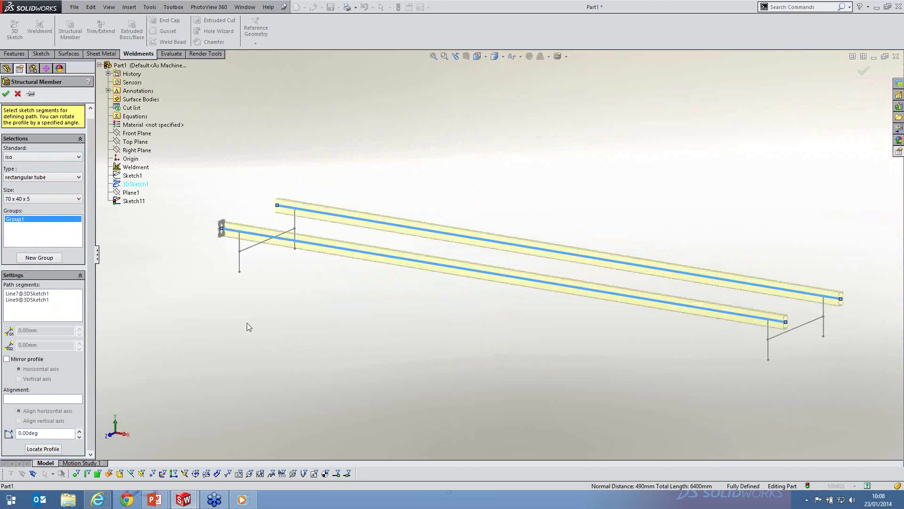
key(Return)
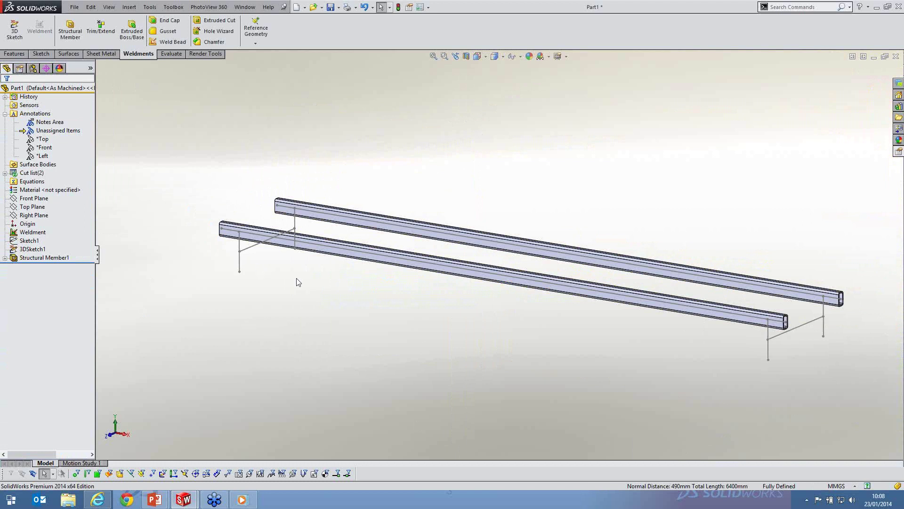
Begin a second structural member with the iso standard, square tube type, size 40 x 40 x 4
scroll(249, 281, down, 2)
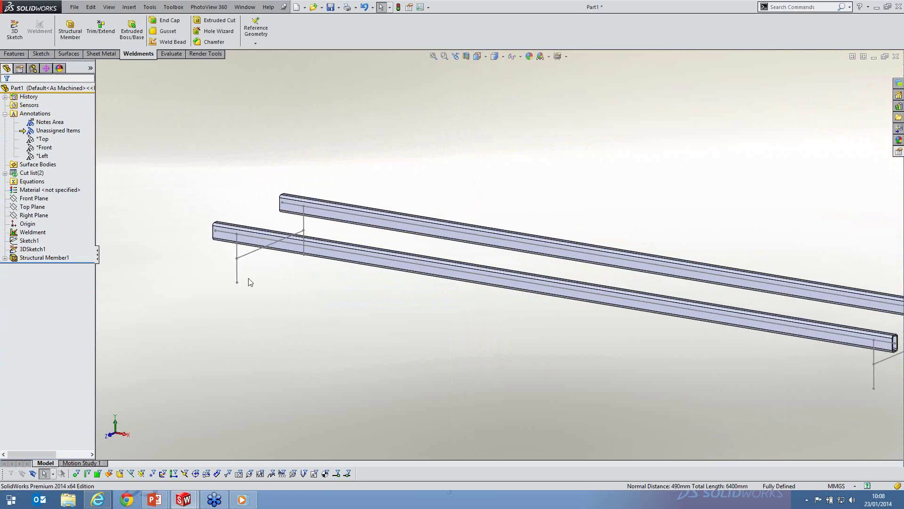
scroll(257, 229, down, 1)
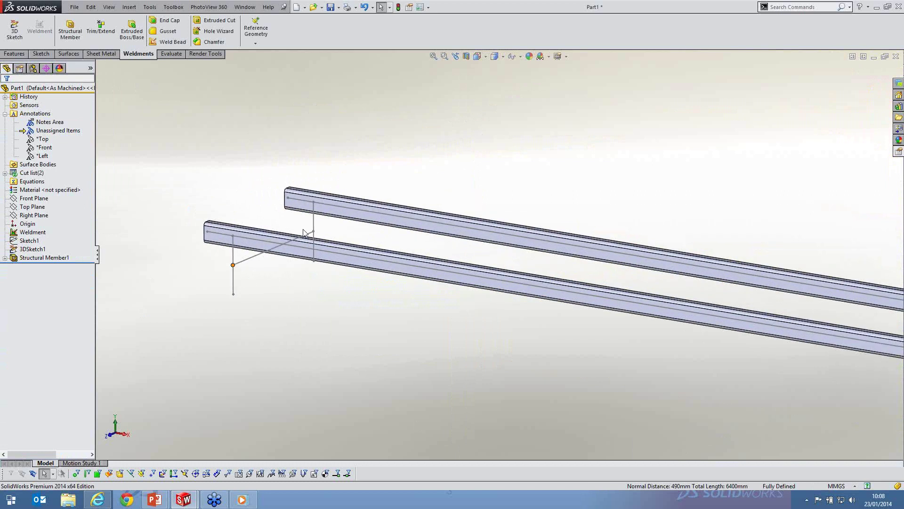
click(72, 38)
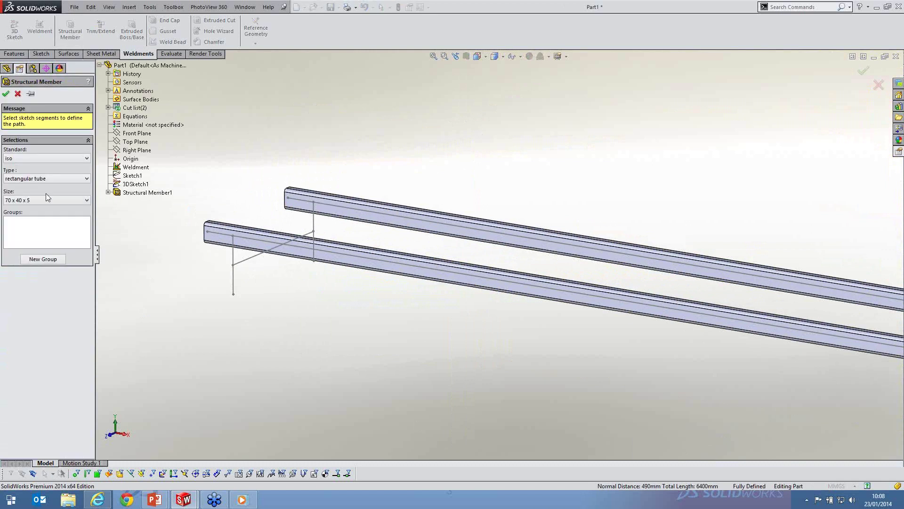
click(38, 180)
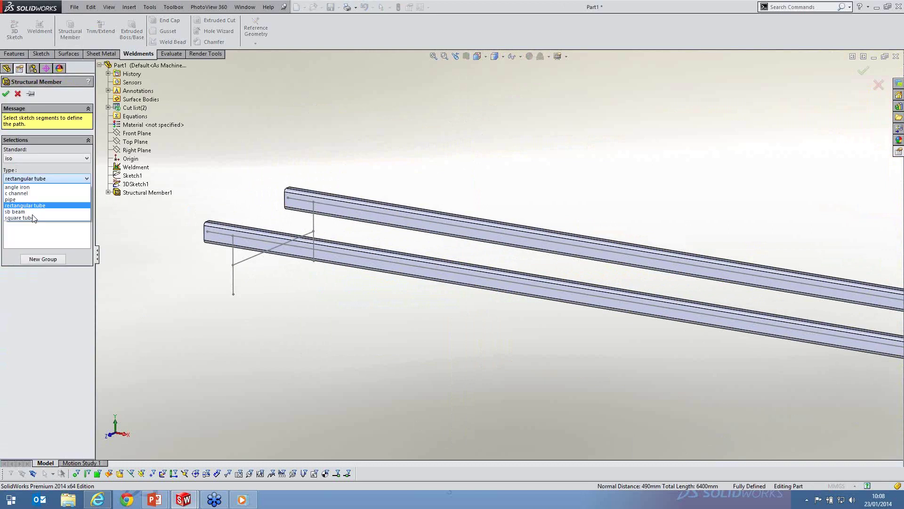
click(33, 218)
click(33, 199)
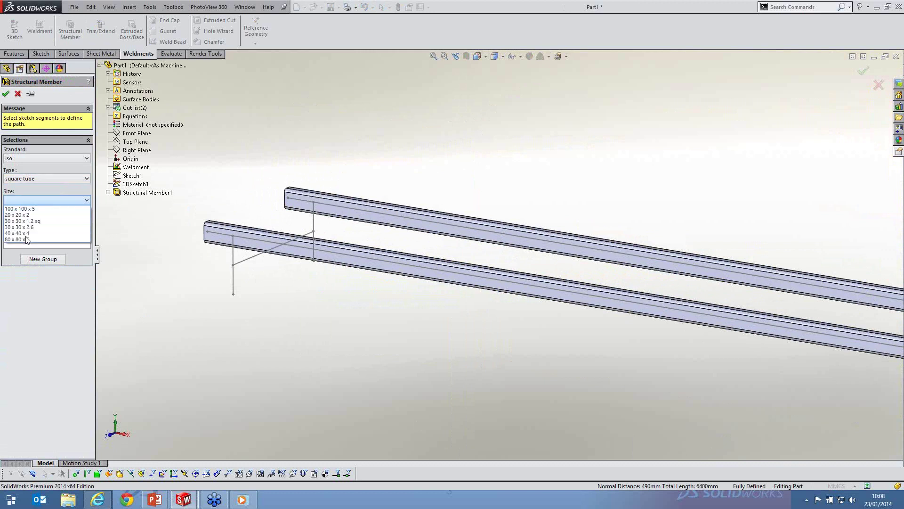
click(22, 238)
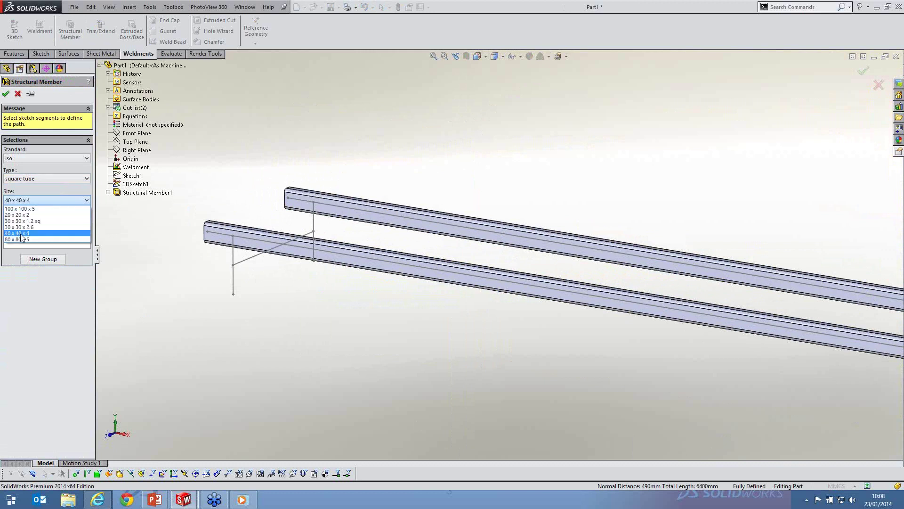
click(17, 233)
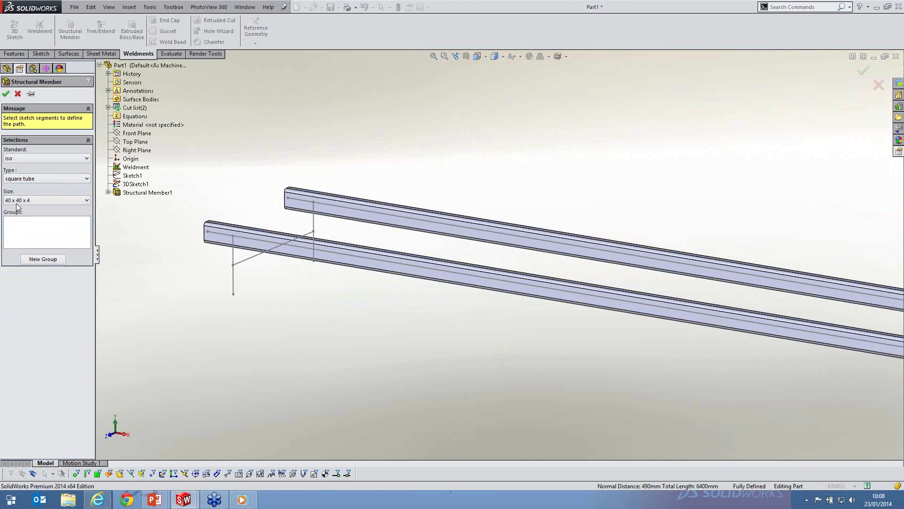
Assign the four vertical leg lines at both ends of the frame as path segments of the first group
mouse_move(267, 269)
middle_down()
mouse_move(252, 282)
mouse_move(277, 301)
middle_up()
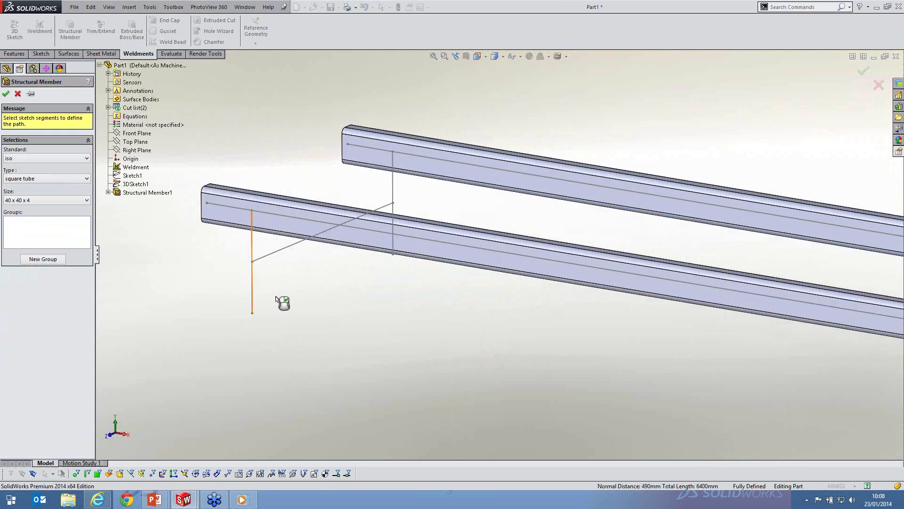
click(277, 298)
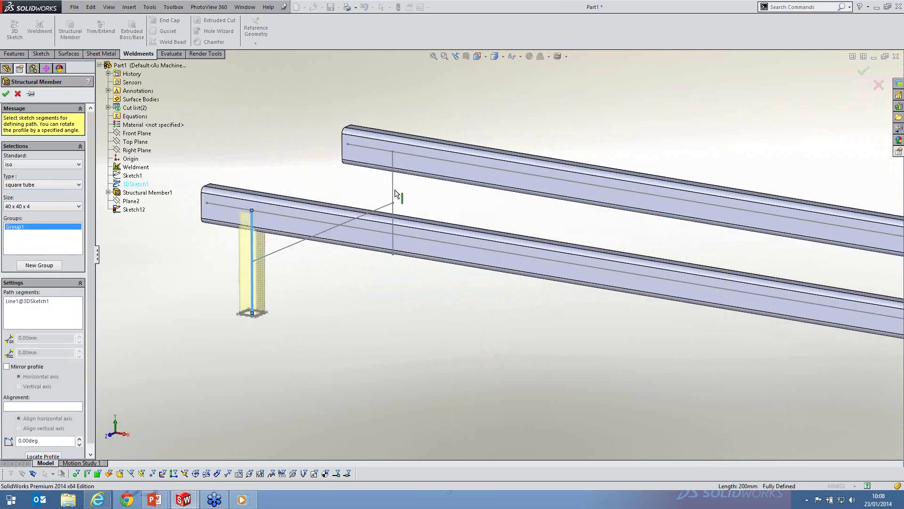
click(365, 311)
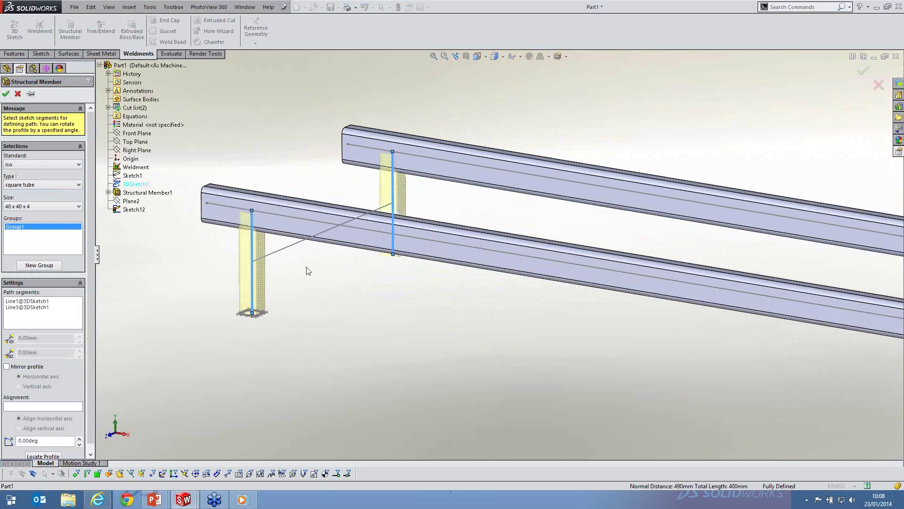
middle_drag(307, 270, 254, 301)
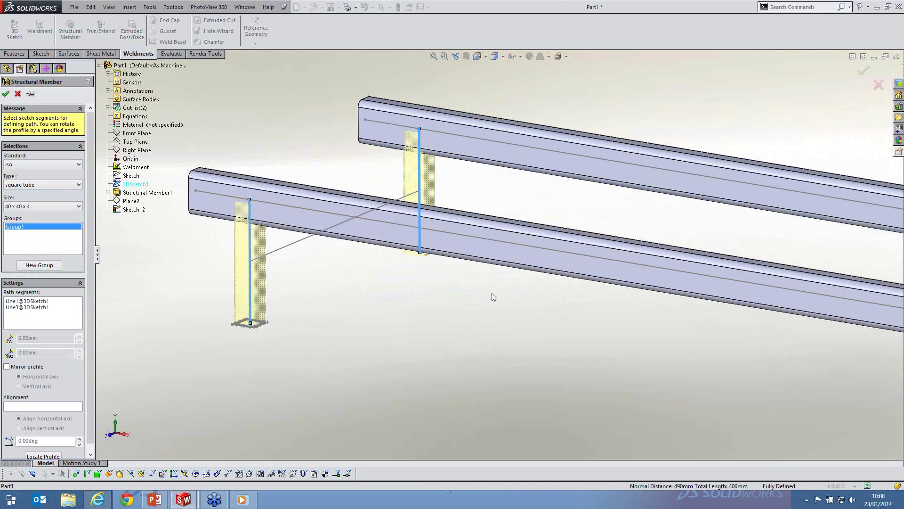
scroll(491, 297, up, 5)
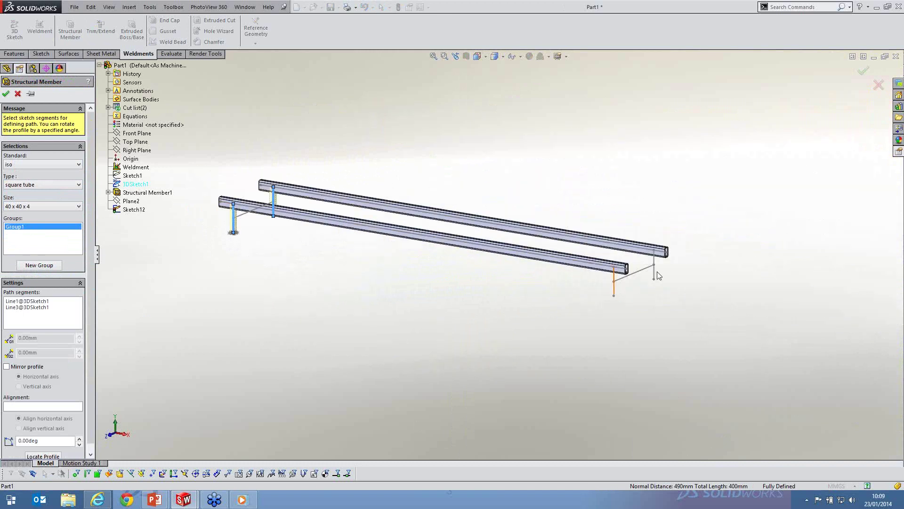
click(614, 283)
click(654, 265)
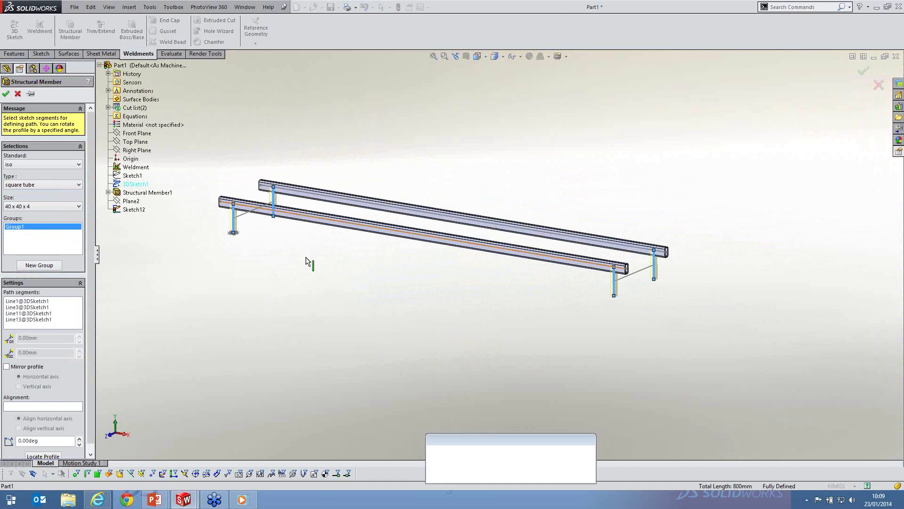
Add a second group containing the cross-member lines at both ends and create the square tube legs and cross members
scroll(292, 245, up, 5)
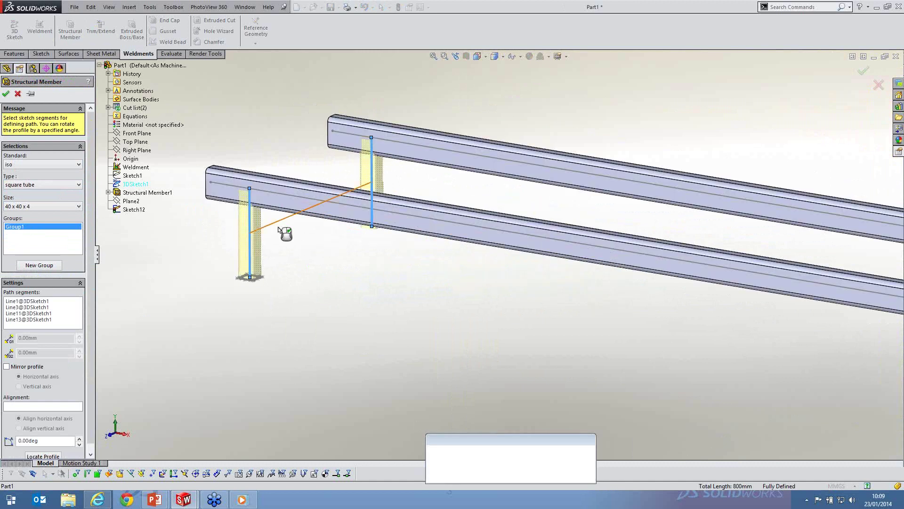
click(39, 265)
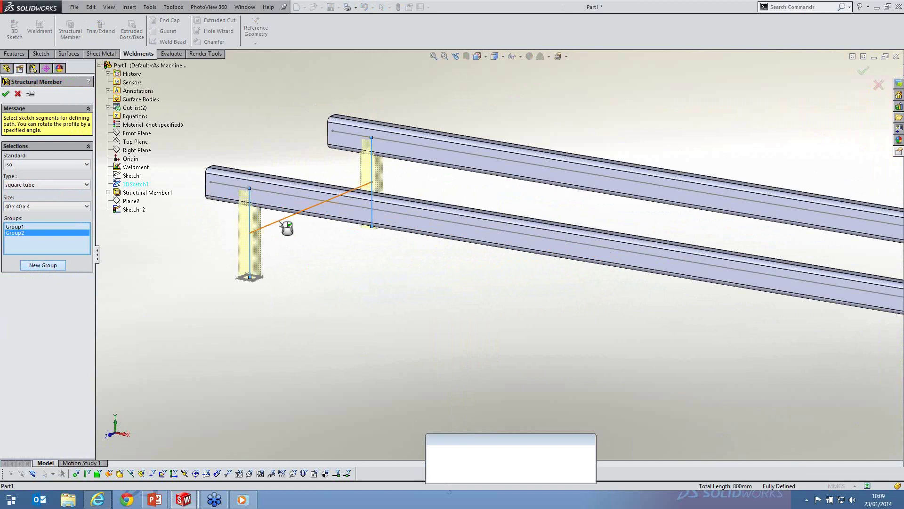
click(282, 220)
scroll(577, 304, up, 1)
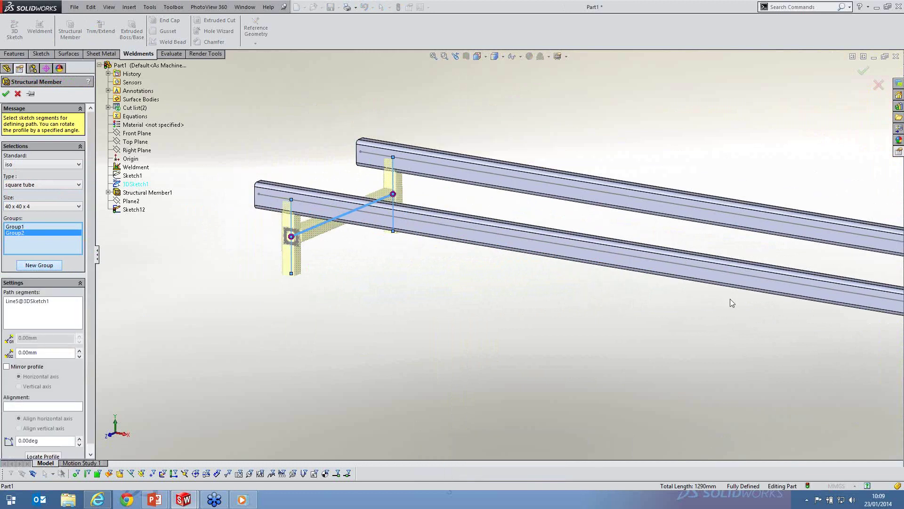
scroll(730, 298, up, 3)
click(674, 274)
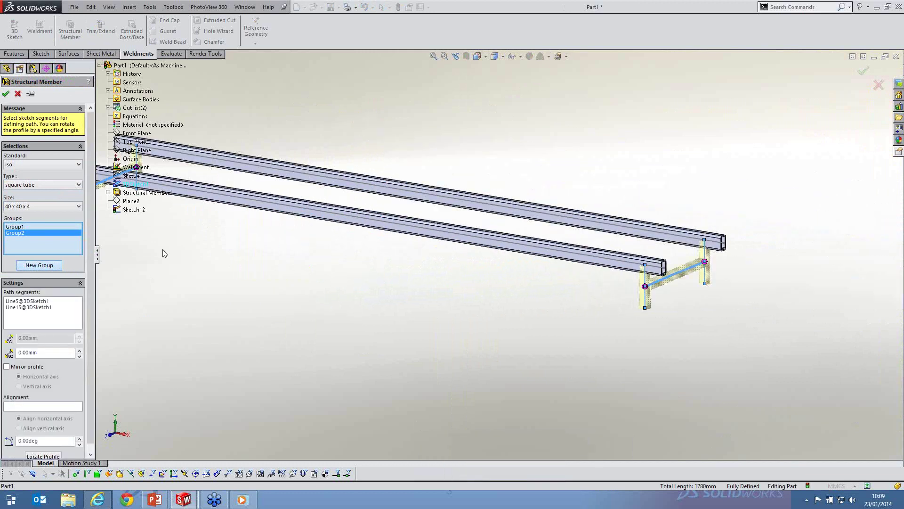
scroll(279, 230, down, 1)
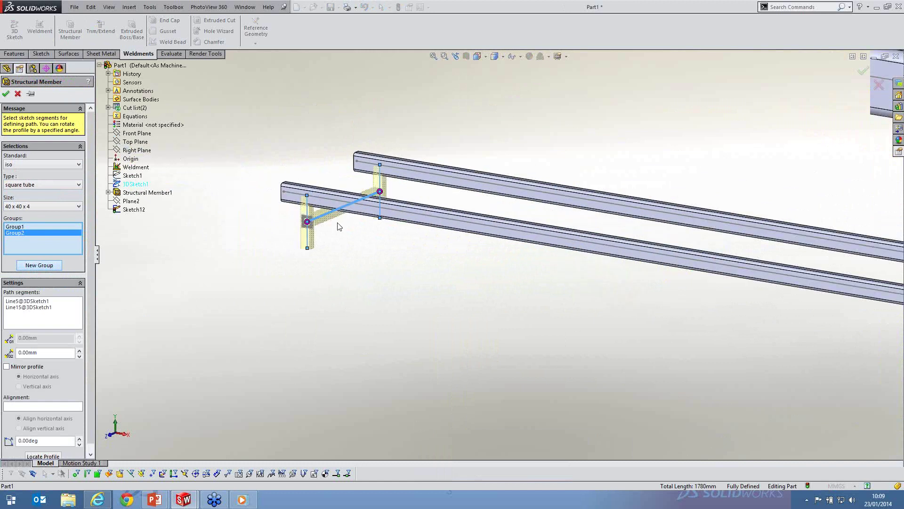
scroll(339, 227, down, 3)
scroll(337, 237, down, 1)
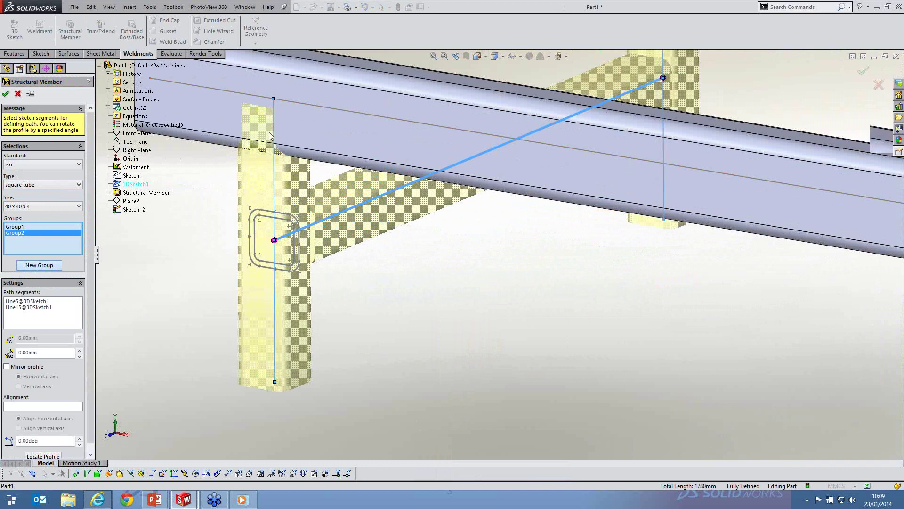
scroll(269, 135, down, 2)
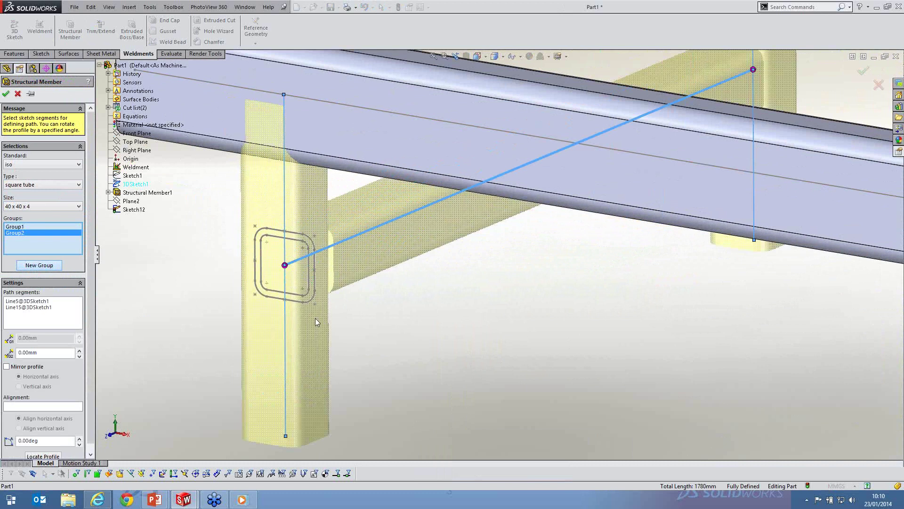
click(6, 95)
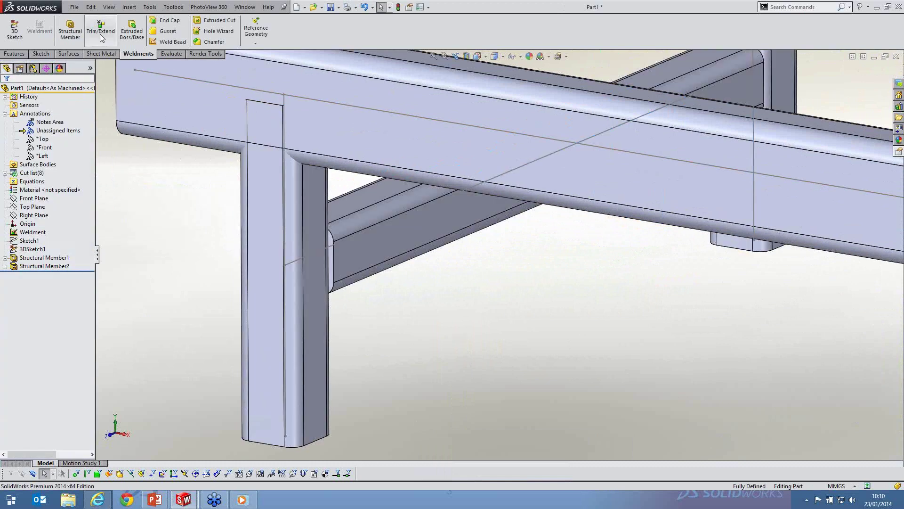
Start a Trim/Extend and select the four square tube legs as the bodies to trim
click(100, 32)
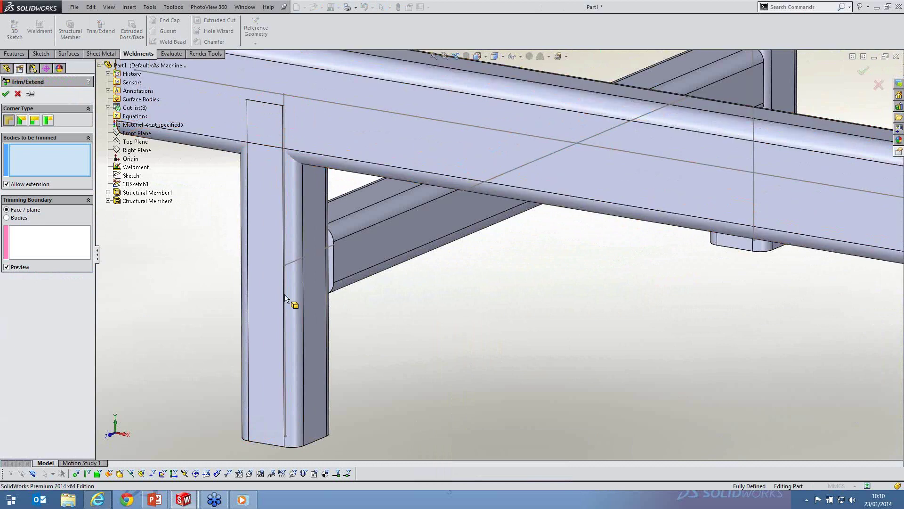
click(269, 227)
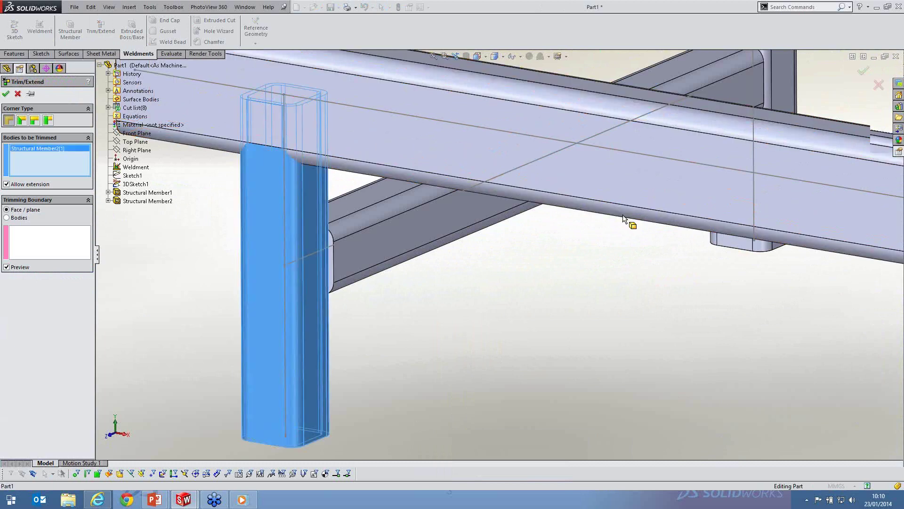
scroll(623, 218, up, 5)
click(604, 165)
scroll(737, 257, up, 7)
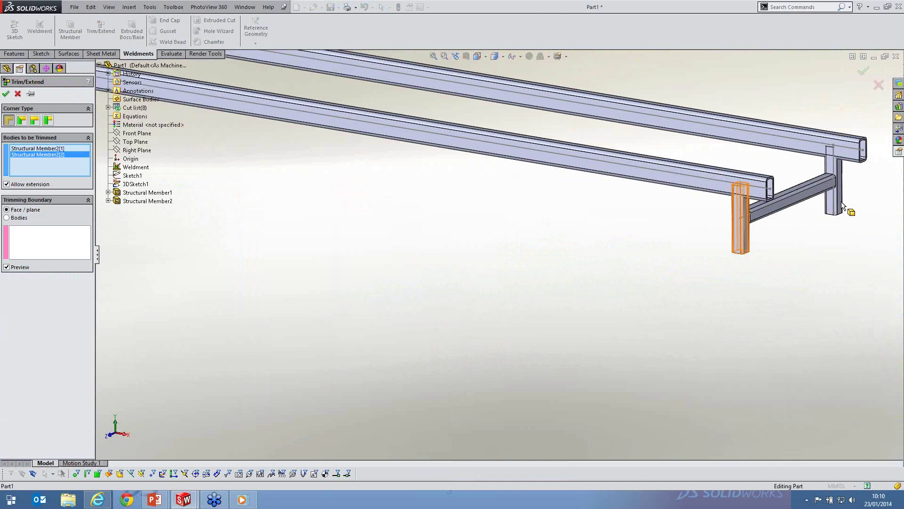
click(741, 216)
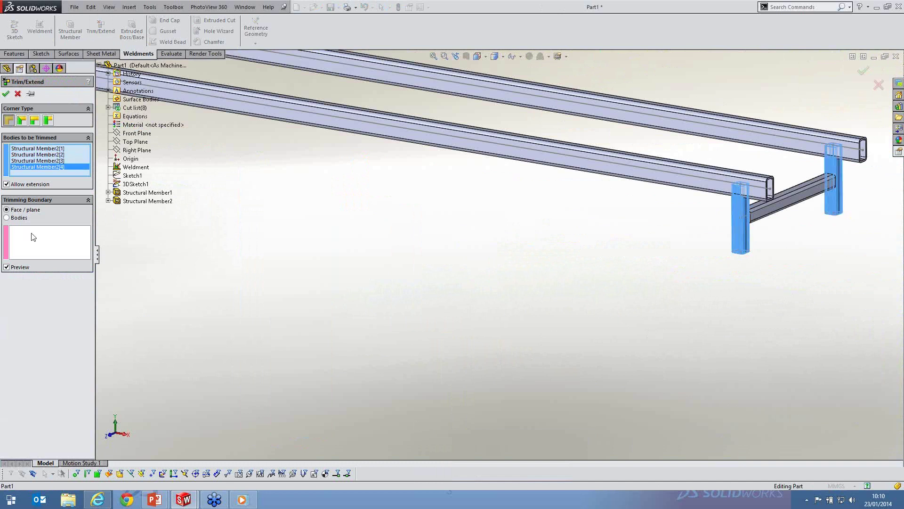
Try the underside face of the front rail as the trimming boundary for the legs
key(f)
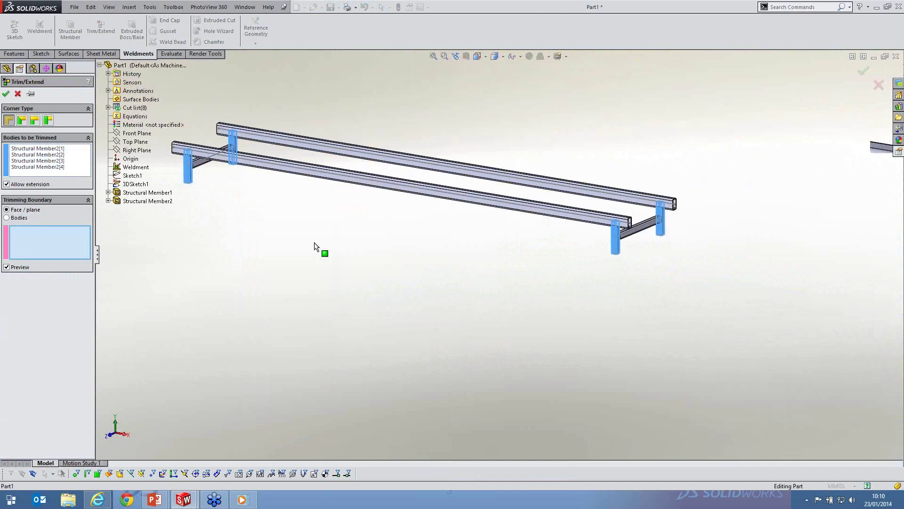
scroll(315, 242, down, 5)
middle_drag(304, 230, 338, 253)
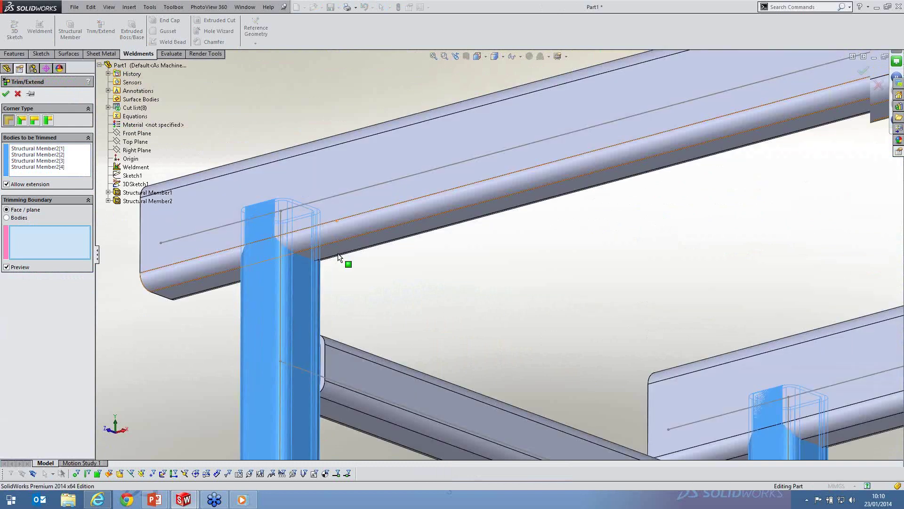
scroll(338, 253, down, 1)
click(353, 258)
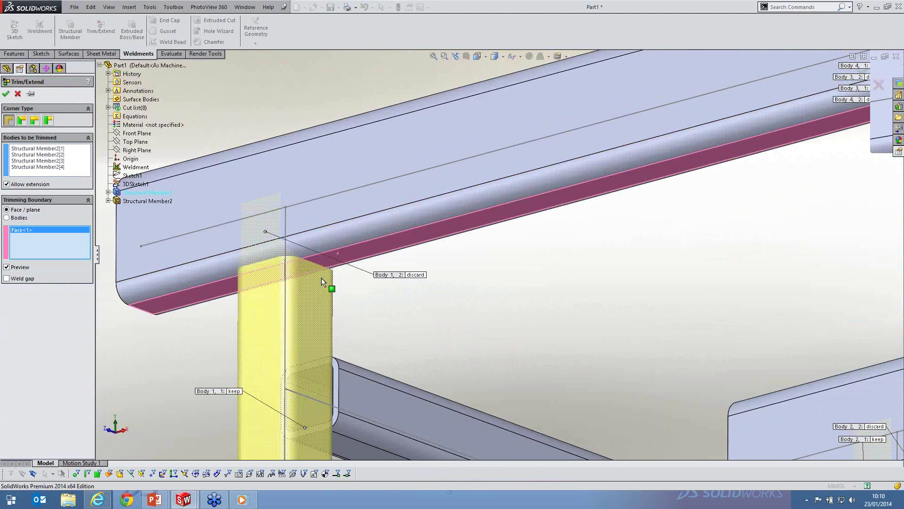
middle_drag(321, 278, 420, 234)
scroll(420, 234, down, 3)
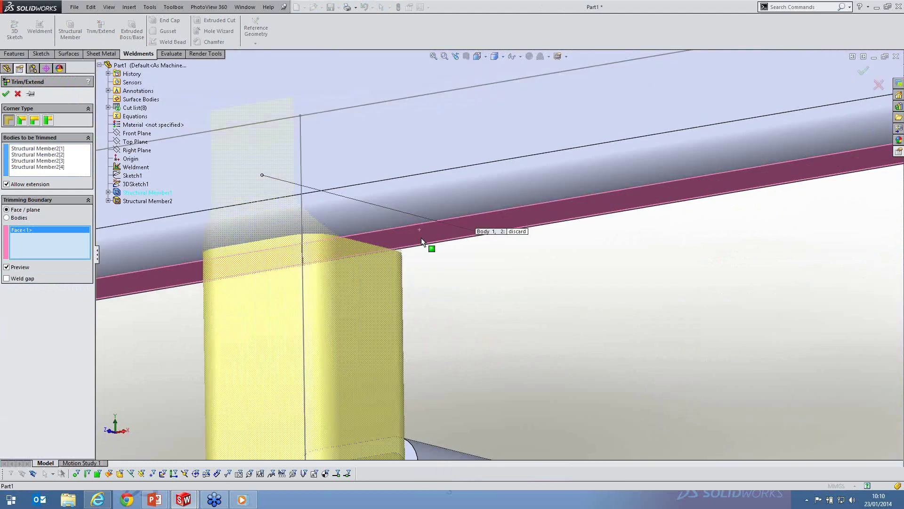
Switch the trimming boundary from a face to bodies and select both rectangular tube rails as the boundary
click(28, 220)
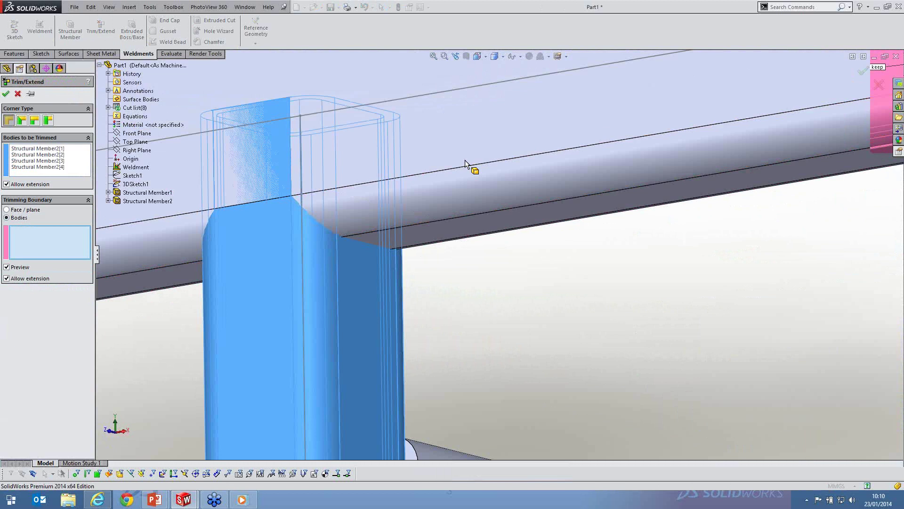
click(466, 163)
middle_drag(579, 295, 789, 257)
click(467, 246)
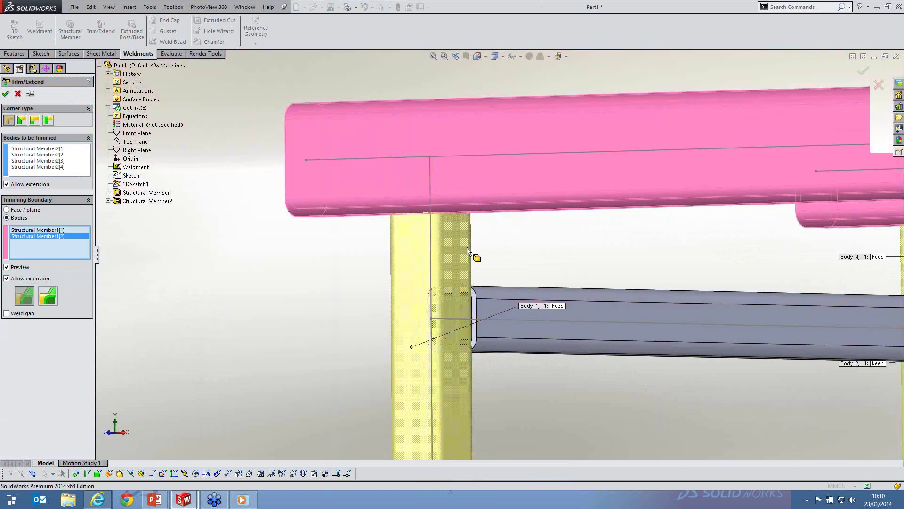
middle_drag(467, 247, 326, 229)
scroll(504, 249, down, 5)
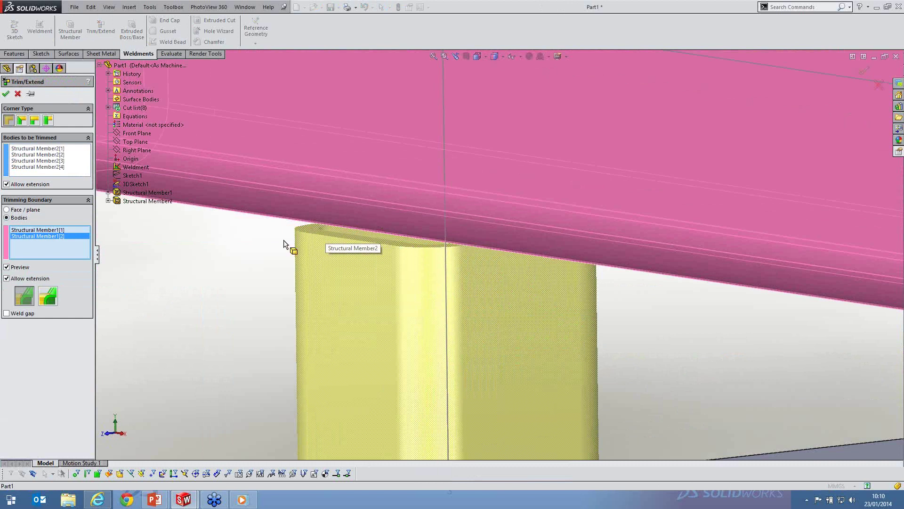
Try the coped cut so the leg ends follow the rounded profile of the rails
click(49, 296)
scroll(431, 212, up, 3)
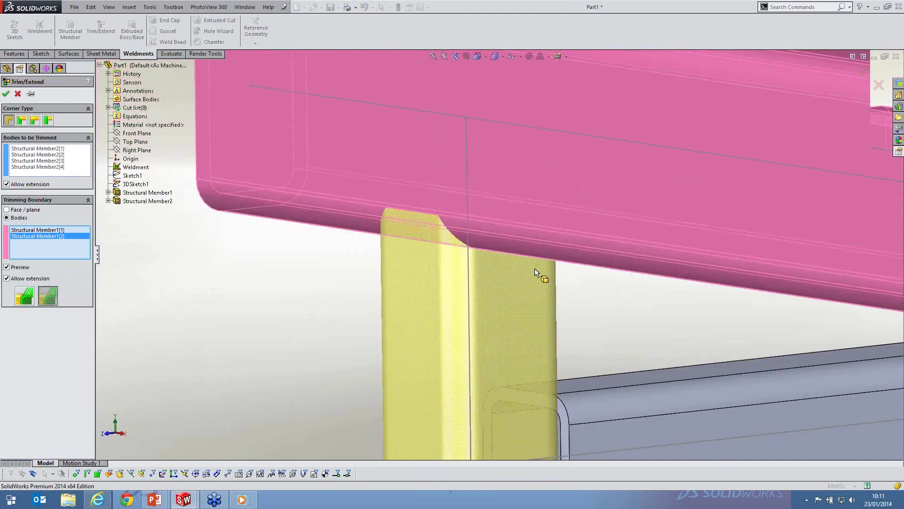
scroll(741, 213, up, 5)
middle_drag(740, 213, 714, 195)
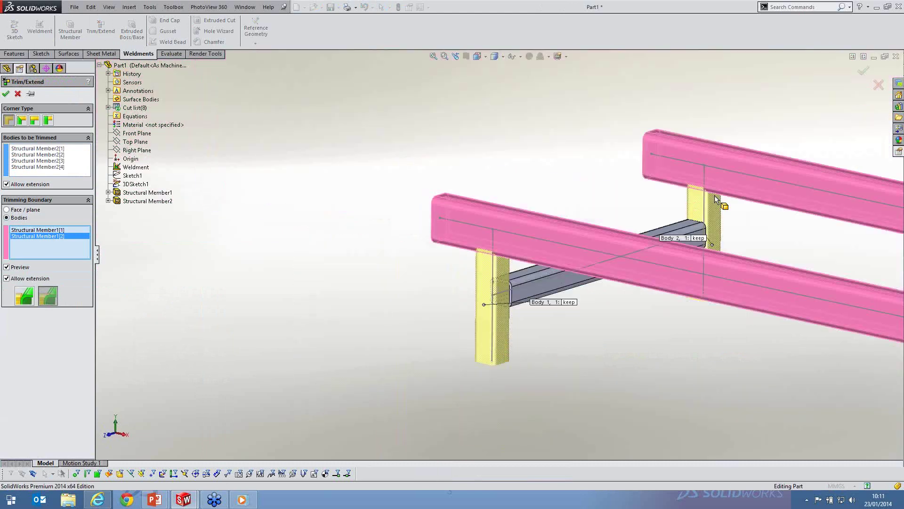
scroll(717, 193, down, 2)
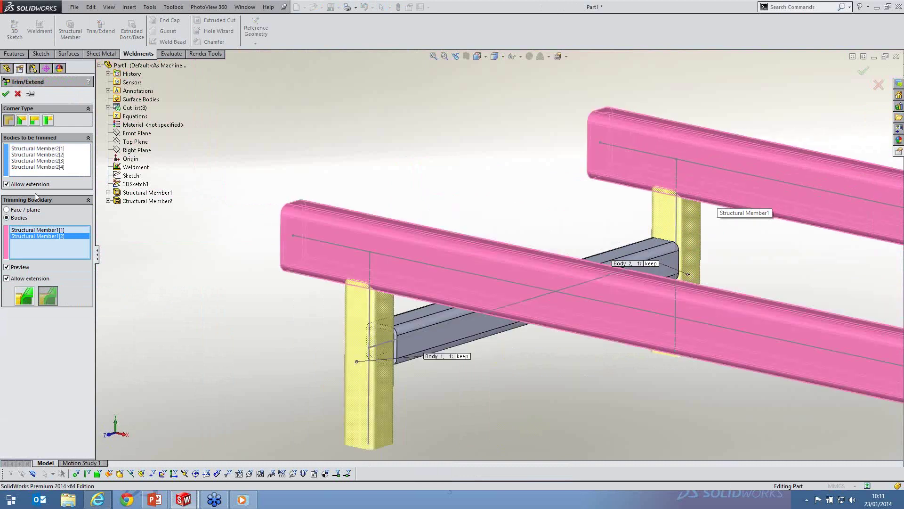
Set the leg ends to a simple cut against the rails and complete the trim
click(24, 295)
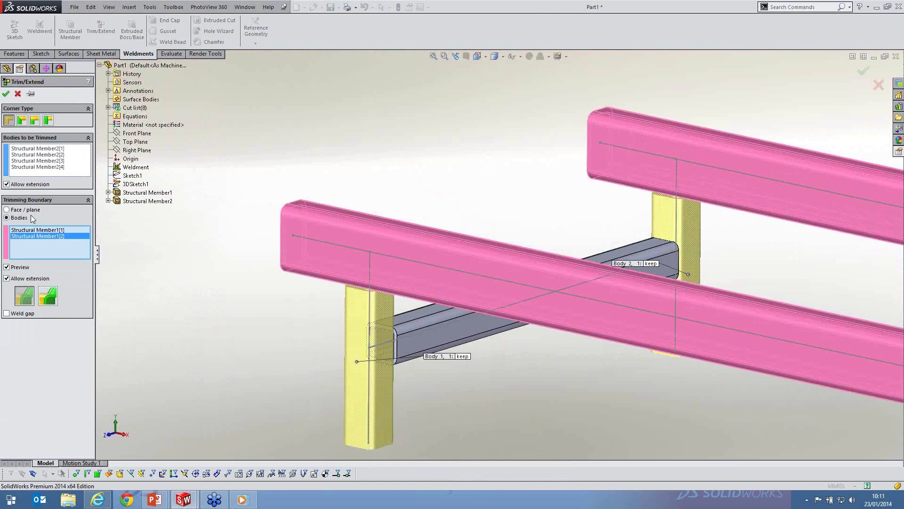
click(863, 71)
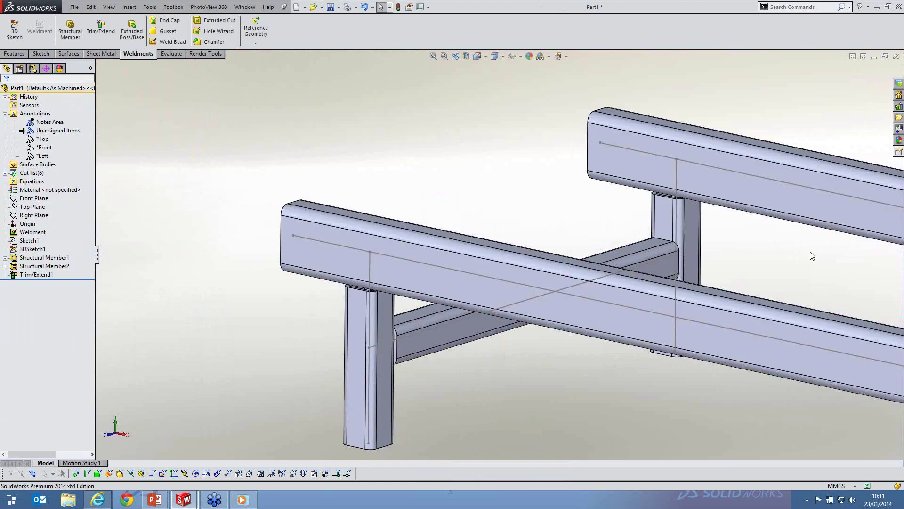
scroll(832, 331, up, 7)
scroll(832, 331, down, 4)
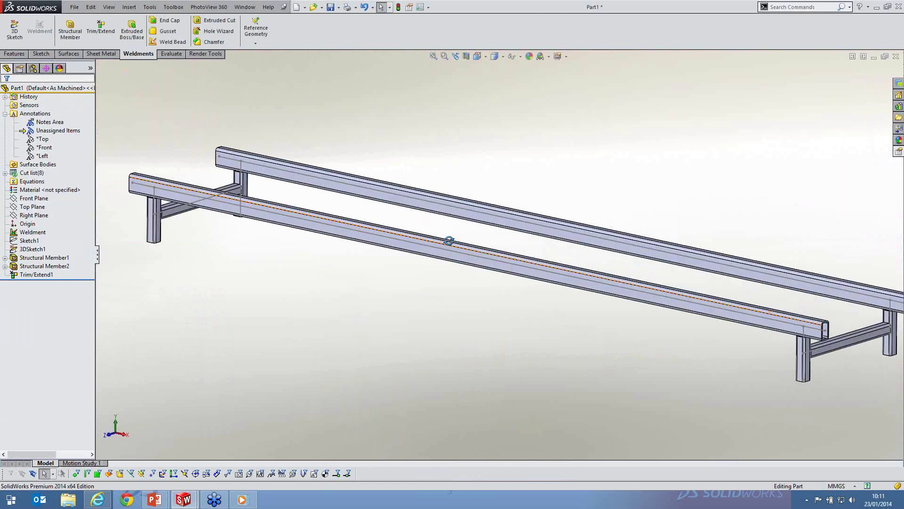
middle_drag(449, 241, 444, 267)
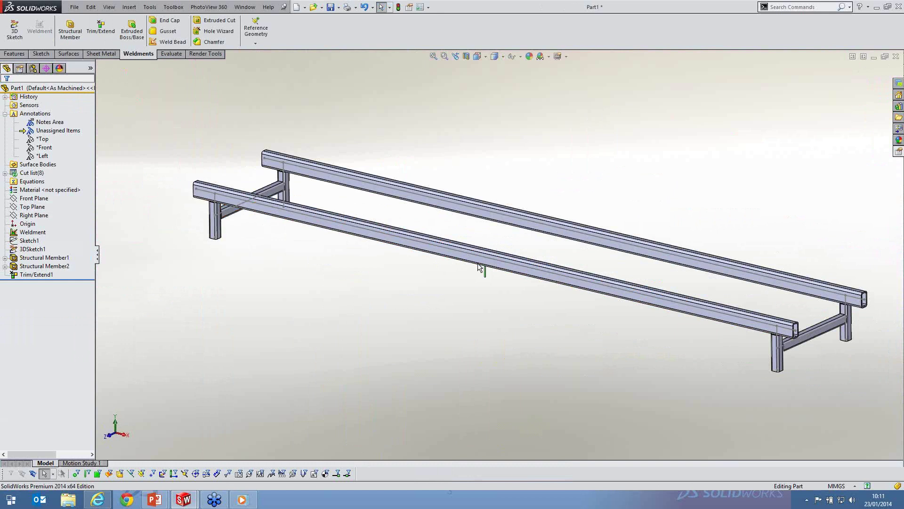
Hide the 3D layout sketch of the frame and collapse the Annotations folder in the feature tree
click(488, 248)
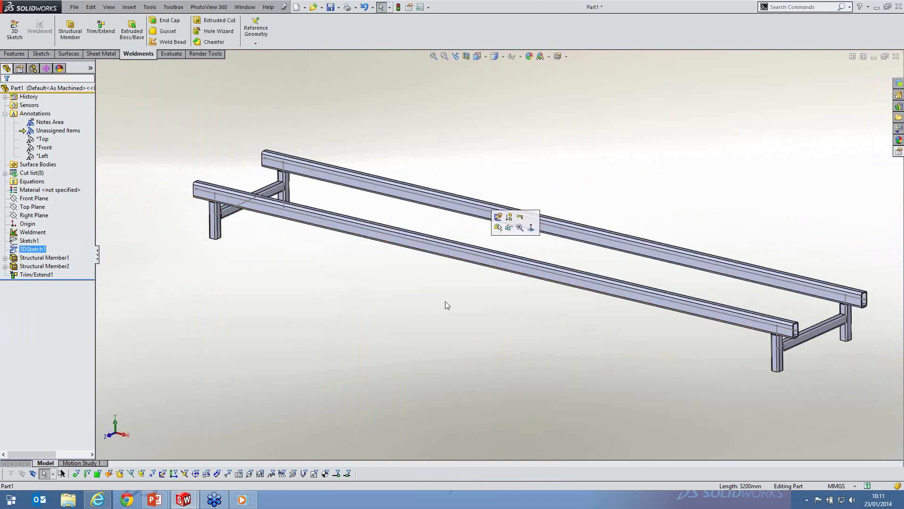
click(446, 305)
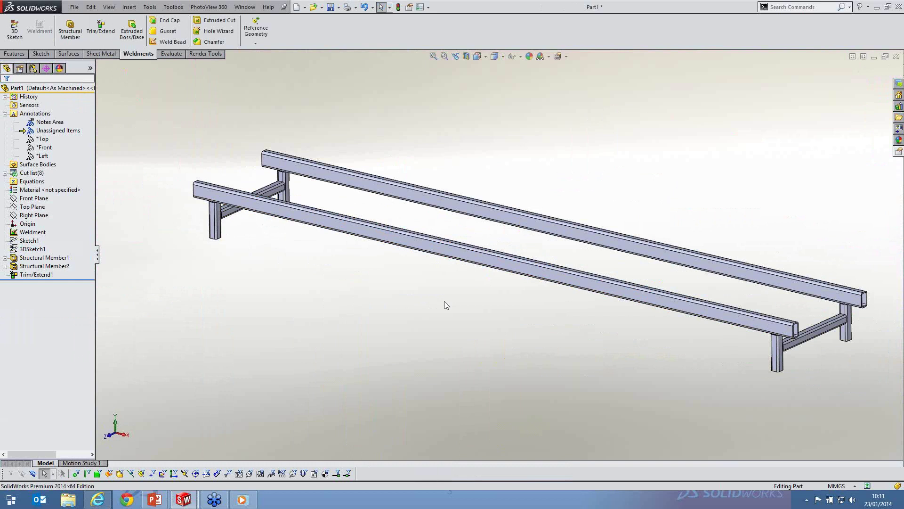
click(29, 114)
click(23, 105)
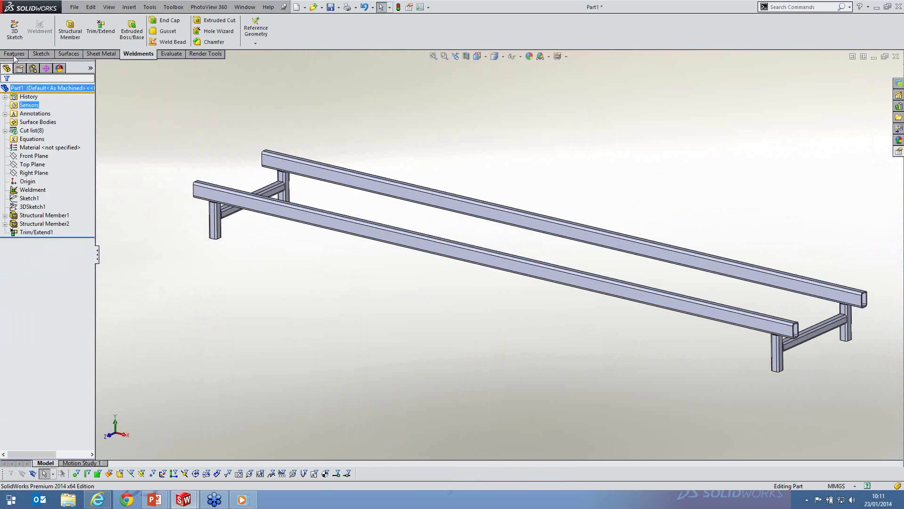
Start a Linear Pattern along the front rail's long edge with 500 mm spacing and 5 instances
click(14, 54)
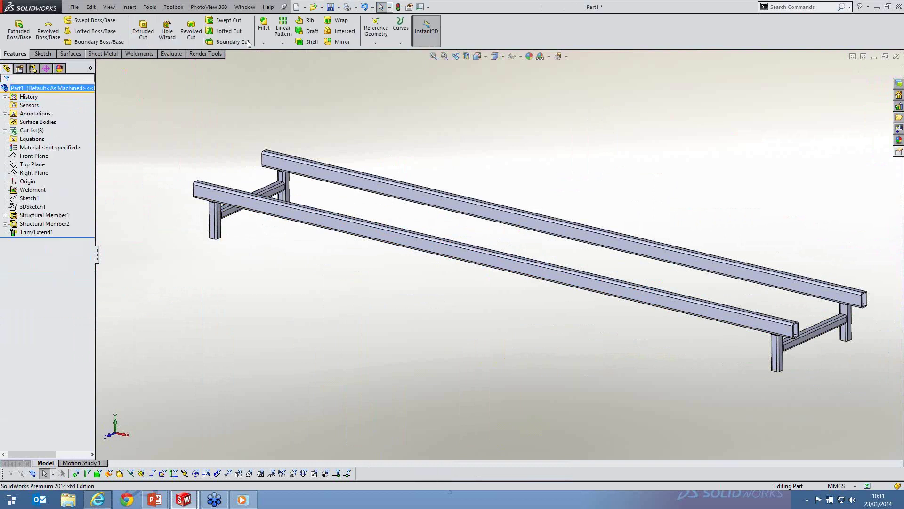
click(284, 31)
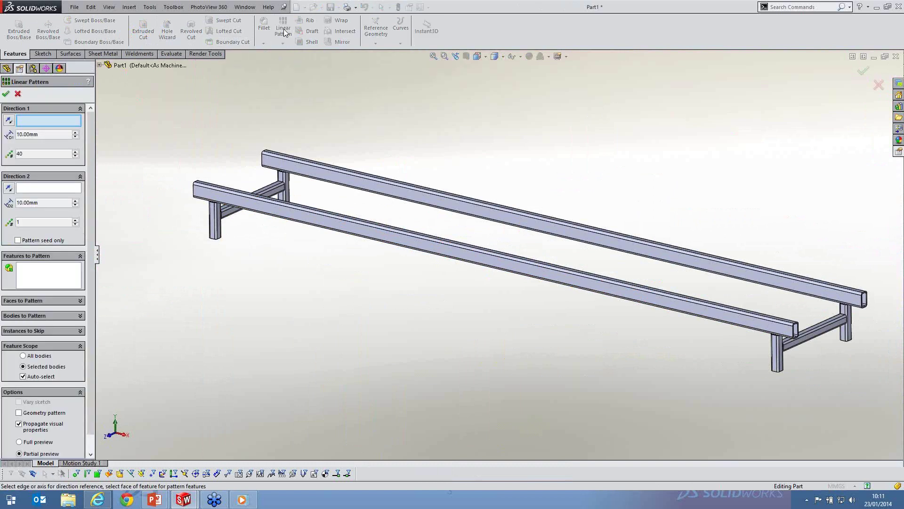
click(236, 200)
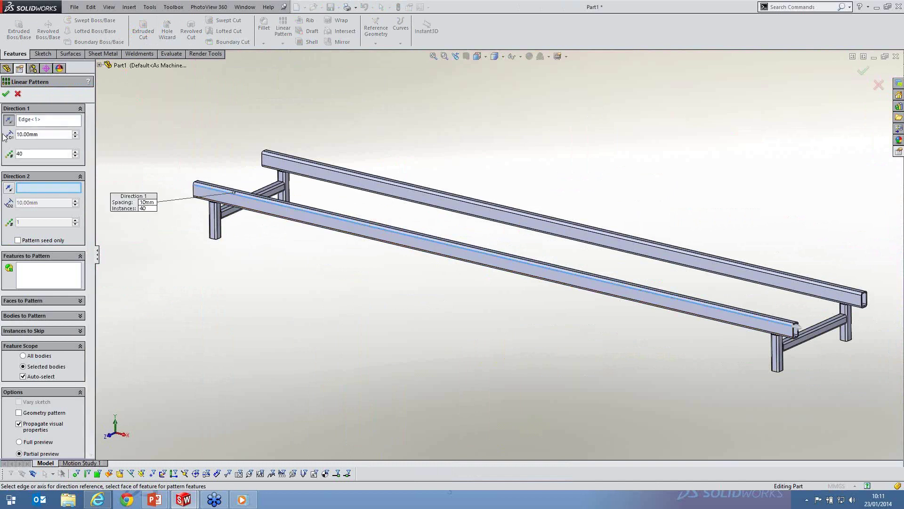
drag(43, 135, 4, 137)
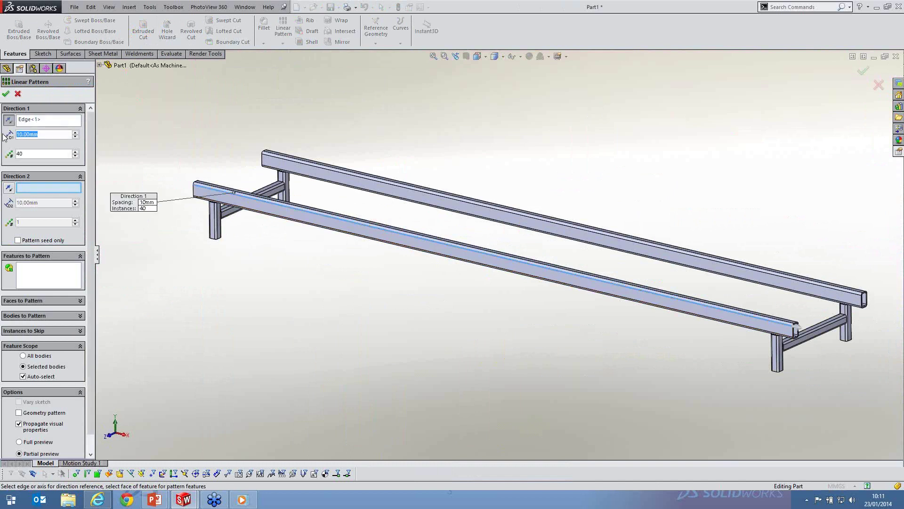
text(500)
key(Return)
drag(27, 154, 6, 151)
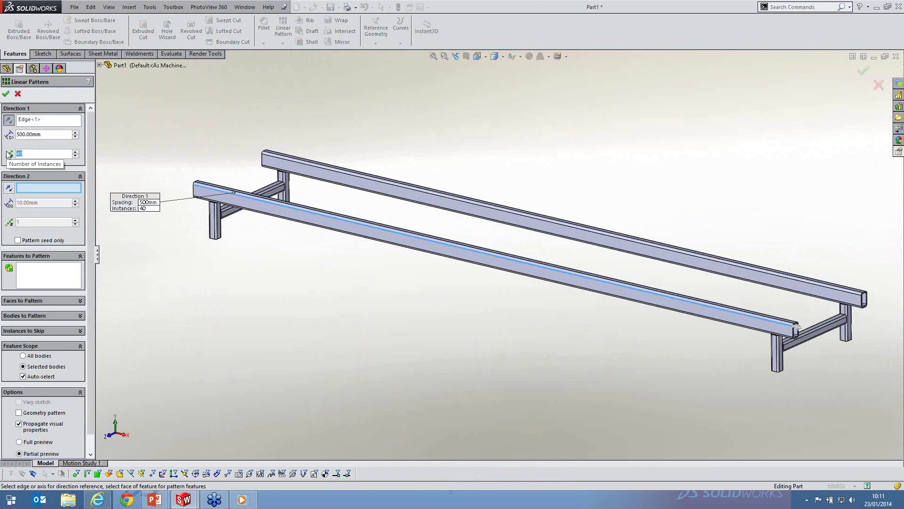
text(5)
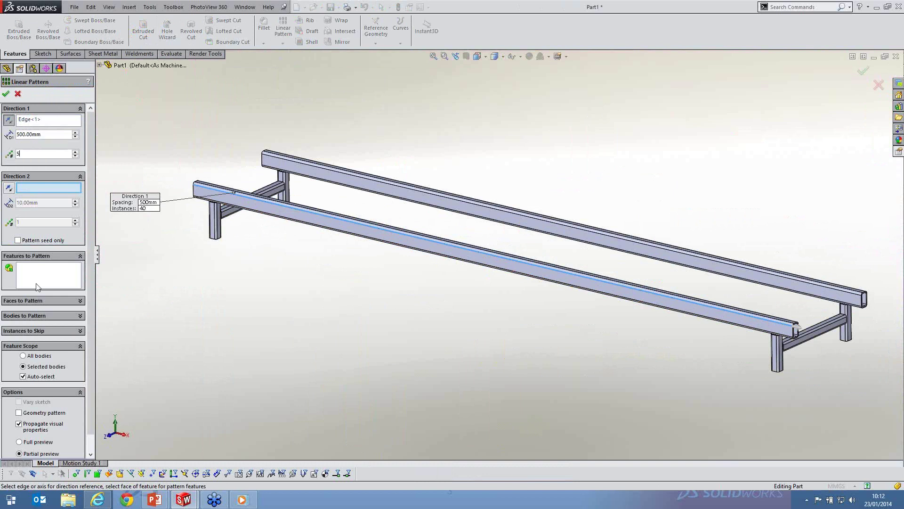
Choose the two legs and the cross member at the frame's starting end as the bodies to pattern
click(29, 315)
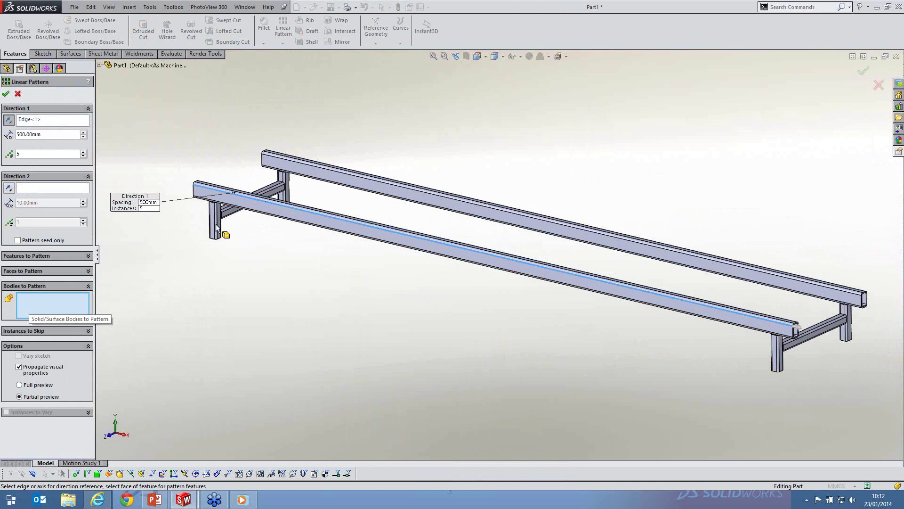
click(235, 218)
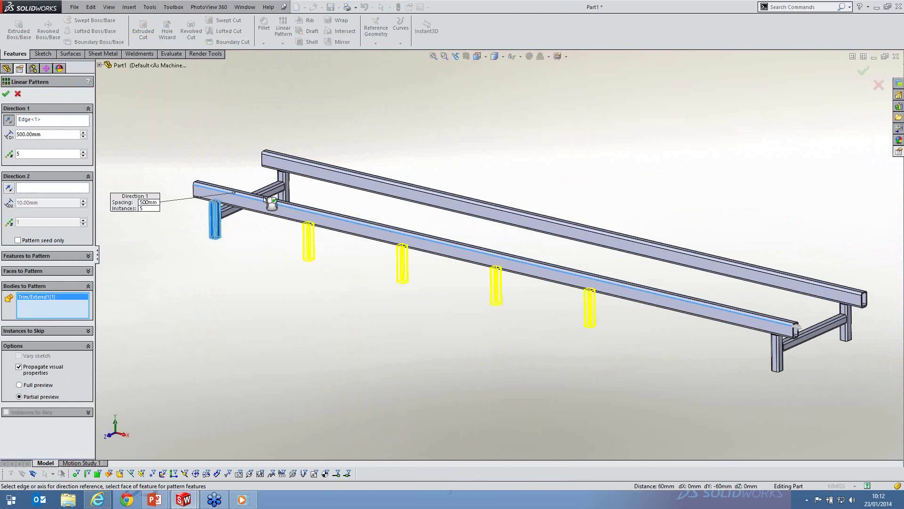
click(266, 198)
click(283, 175)
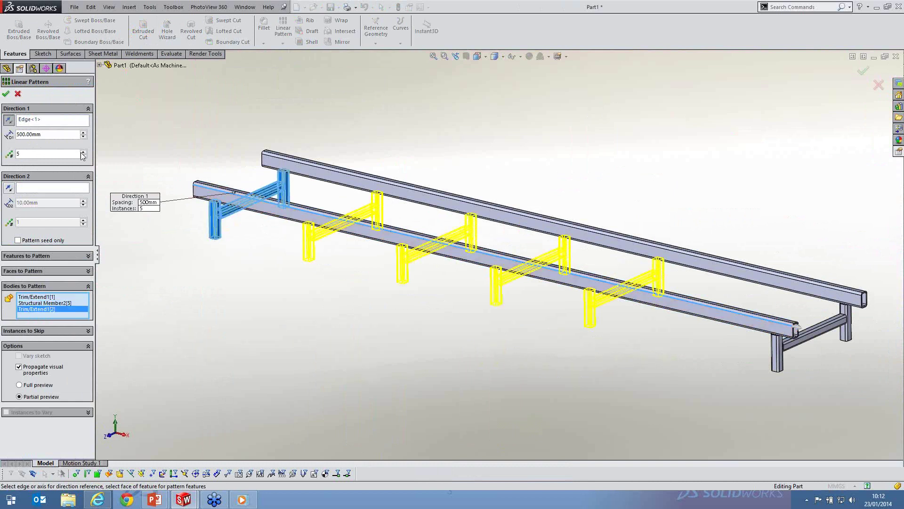
Increase the pattern to 6 instances and create it
key(Up)
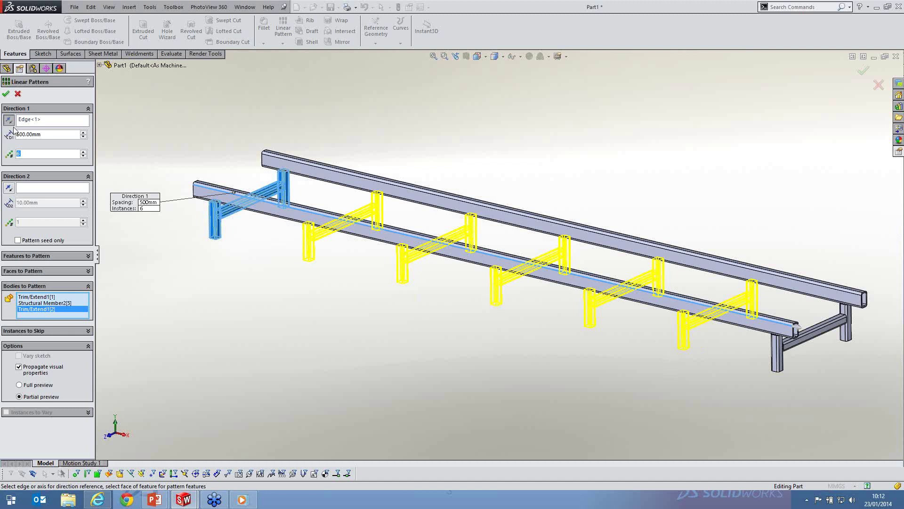
key(Return)
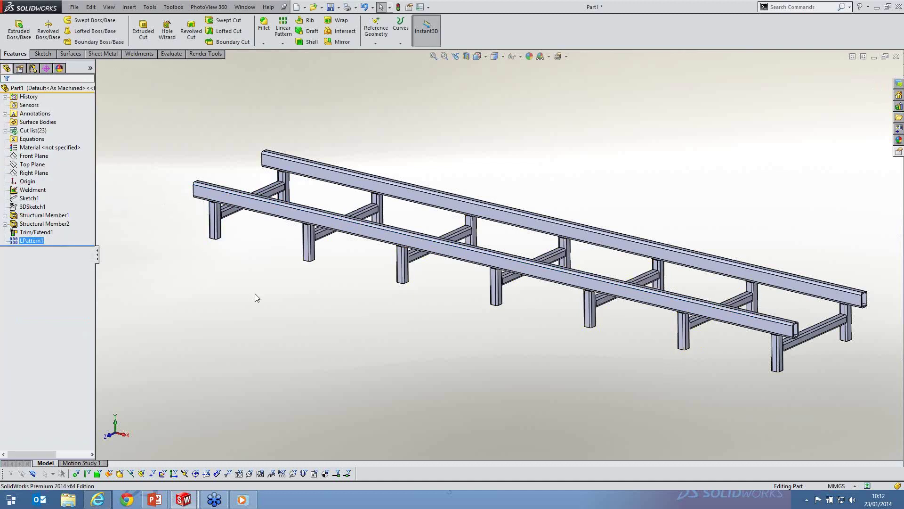
click(256, 298)
Show the dimensions of the base rectangle sketch and rename its 3000 mm dimension as Length
click(29, 199)
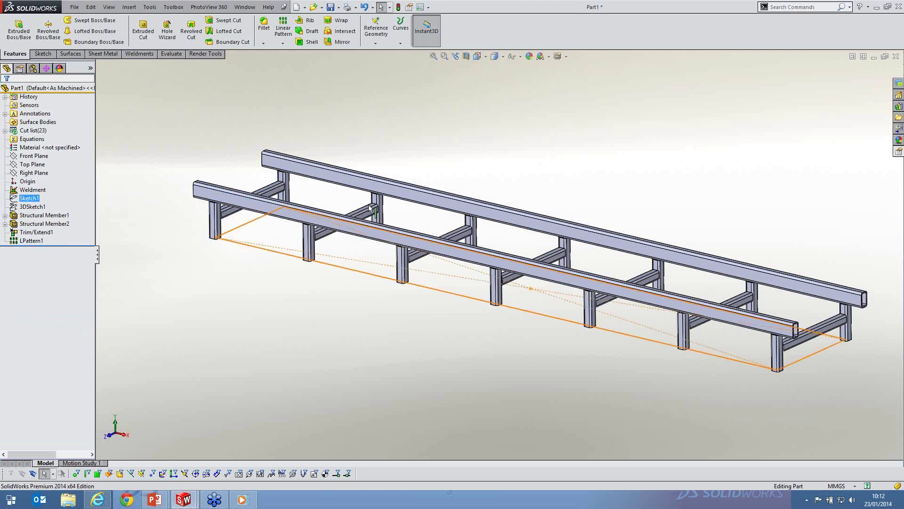
mouse_move(370, 208)
middle_down()
mouse_move(521, 174)
mouse_move(549, 255)
middle_up()
click(255, 217)
scroll(254, 216, up, 1)
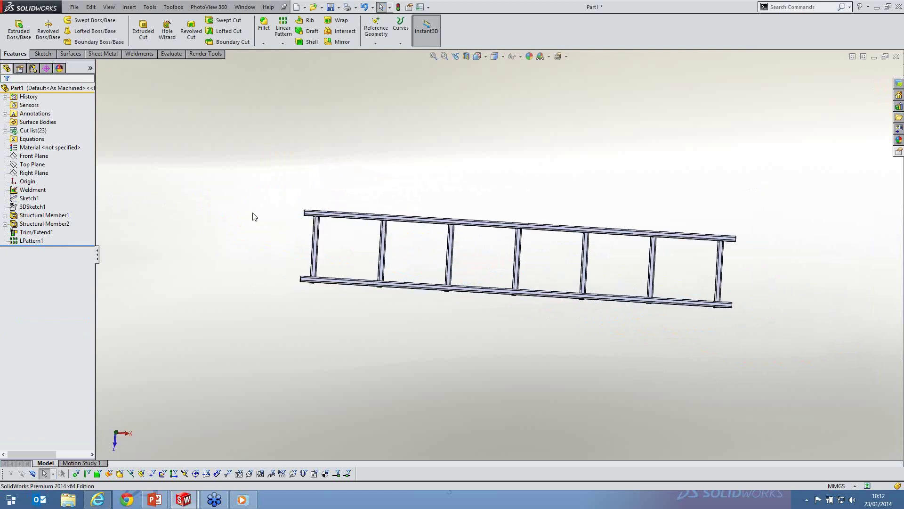
click(29, 199)
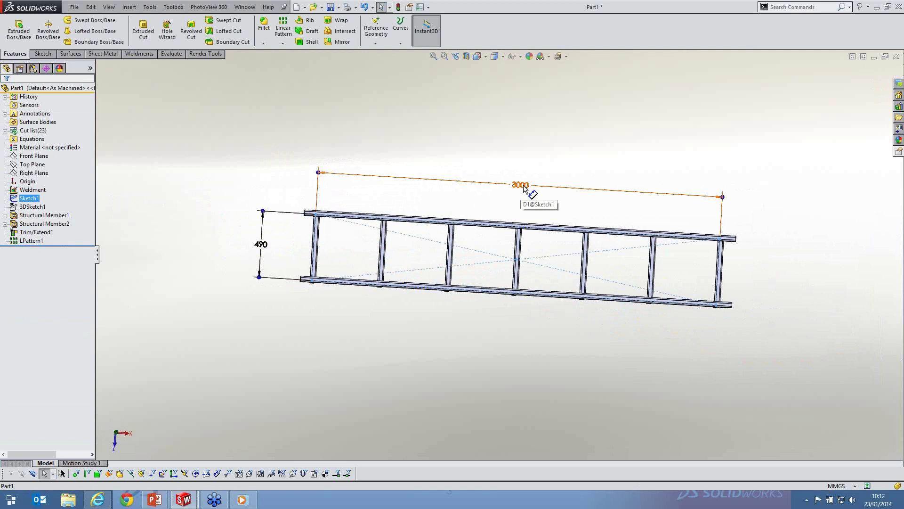
double_click(521, 186)
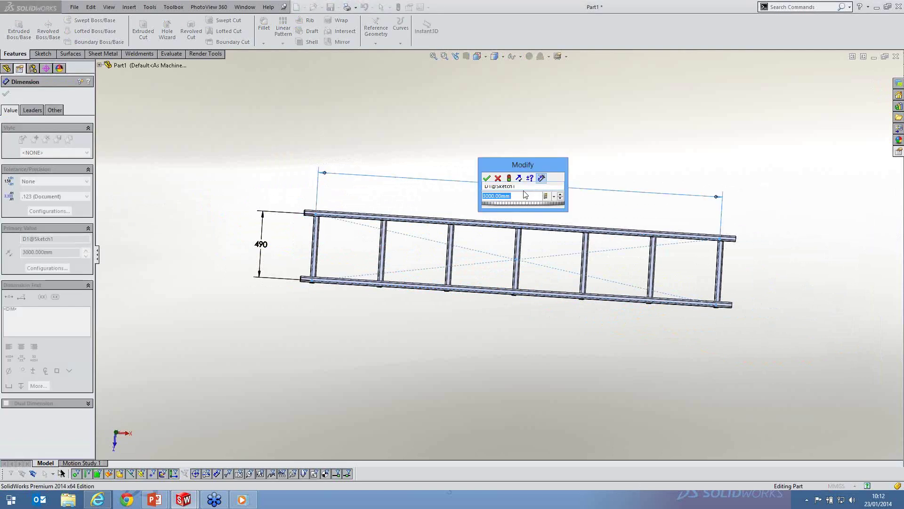
click(522, 186)
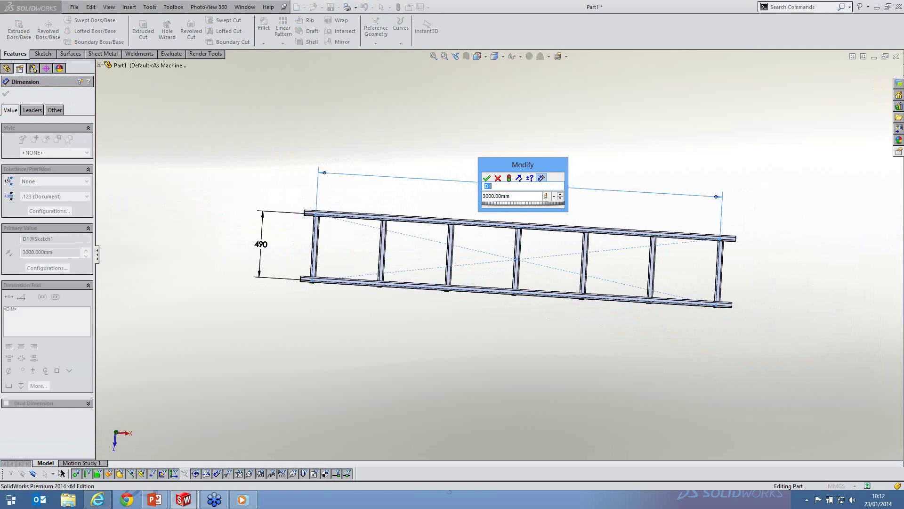
text(Length)
click(487, 179)
click(472, 161)
Examine the linear pattern's spacing and instance-count dimensions at the legs near the frame's starting end
middle_drag(454, 241, 626, 296)
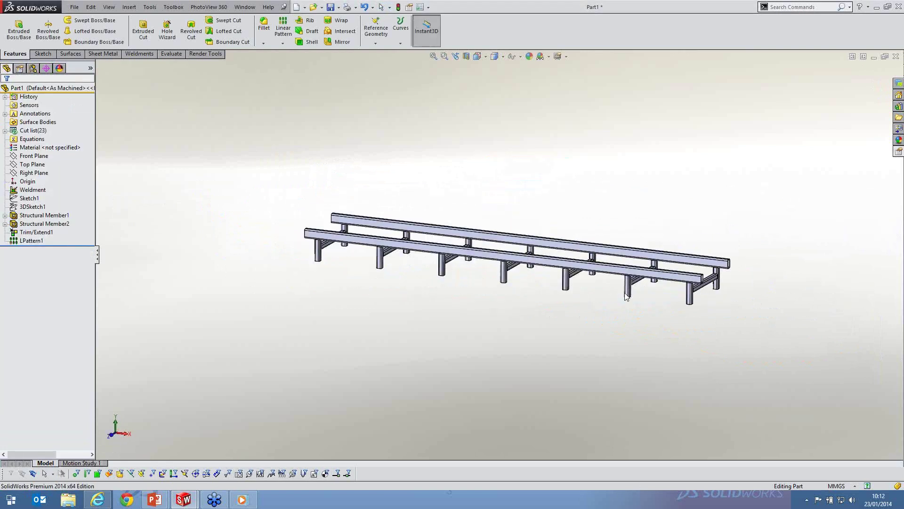
scroll(614, 292, down, 3)
middle_drag(604, 288, 602, 304)
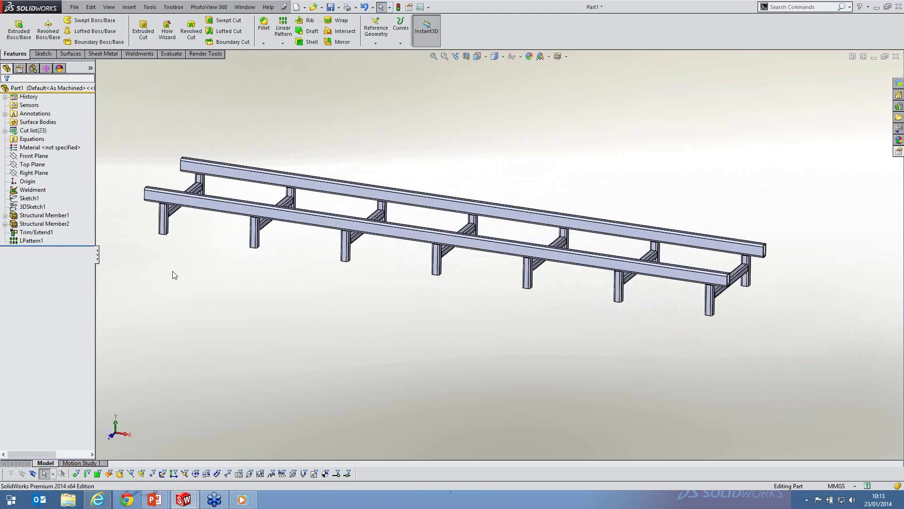
click(38, 243)
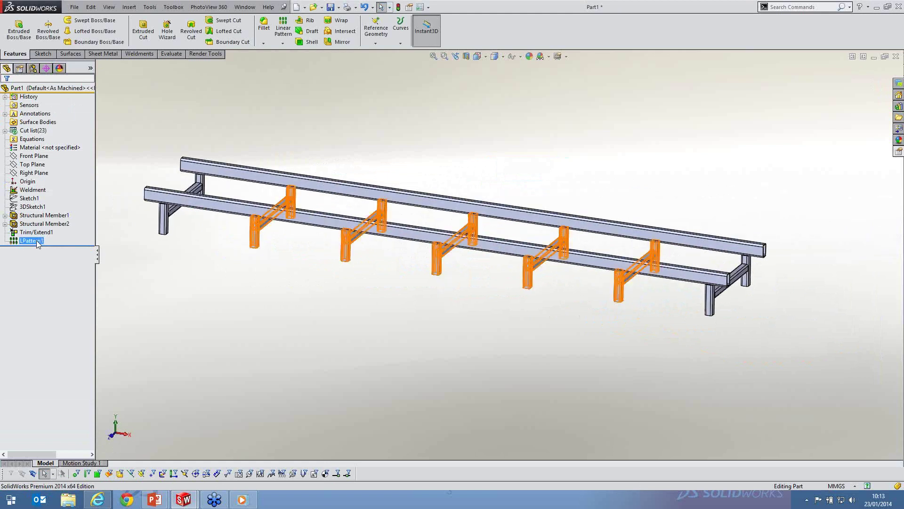
scroll(284, 221, down, 4)
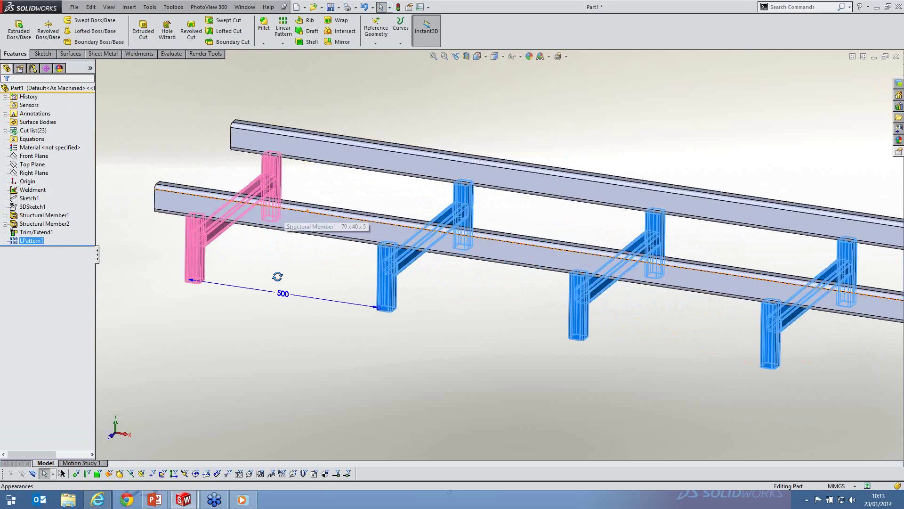
middle_drag(277, 276, 226, 281)
scroll(226, 281, down, 5)
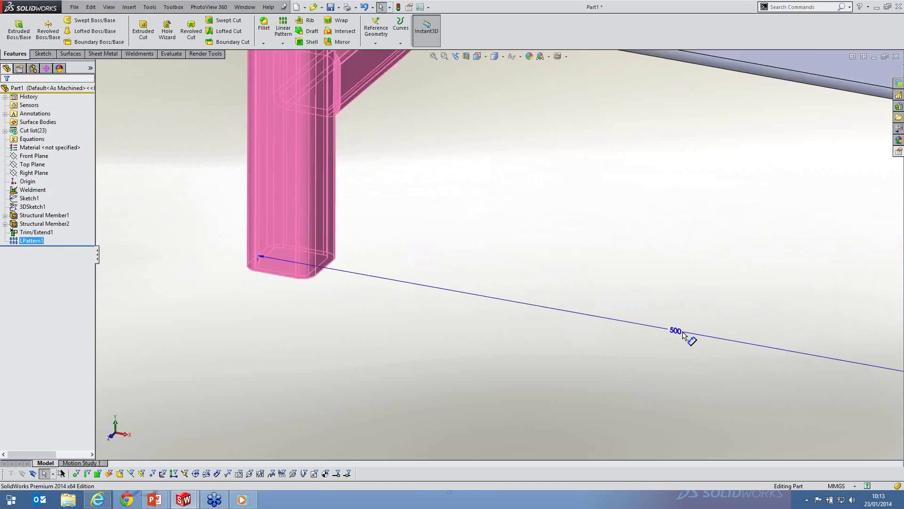
scroll(661, 292, up, 4)
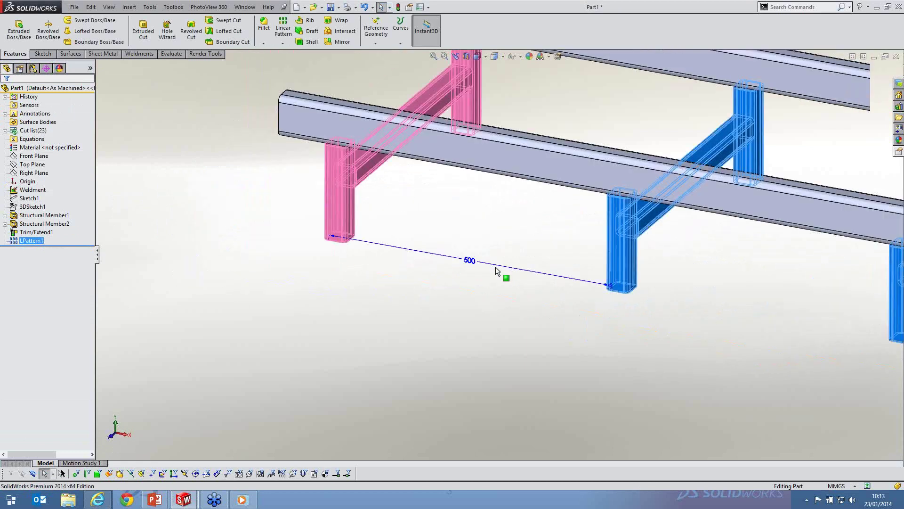
scroll(626, 290, down, 6)
scroll(434, 187, up, 5)
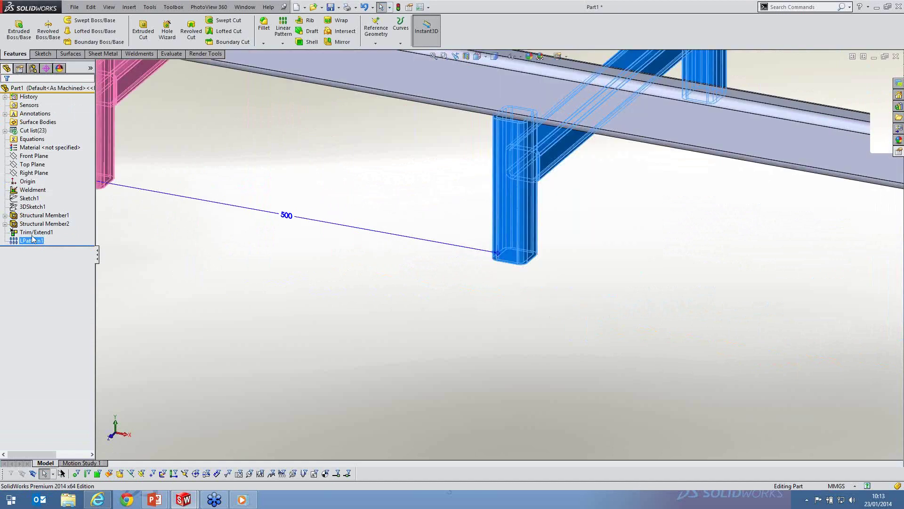
scroll(497, 255, up, 4)
middle_drag(465, 319, 455, 230)
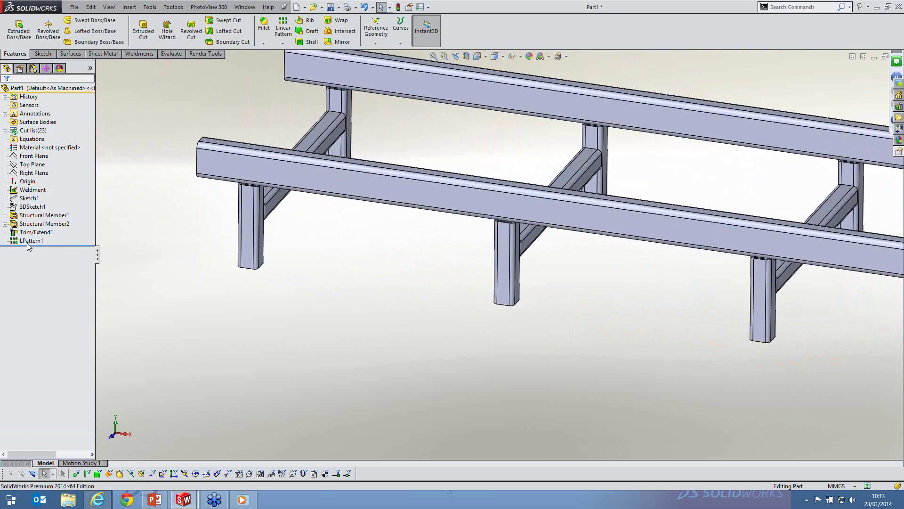
Start an equation for the leg pattern's spacing, taking the base sketch's Length dimension as its first term
click(29, 241)
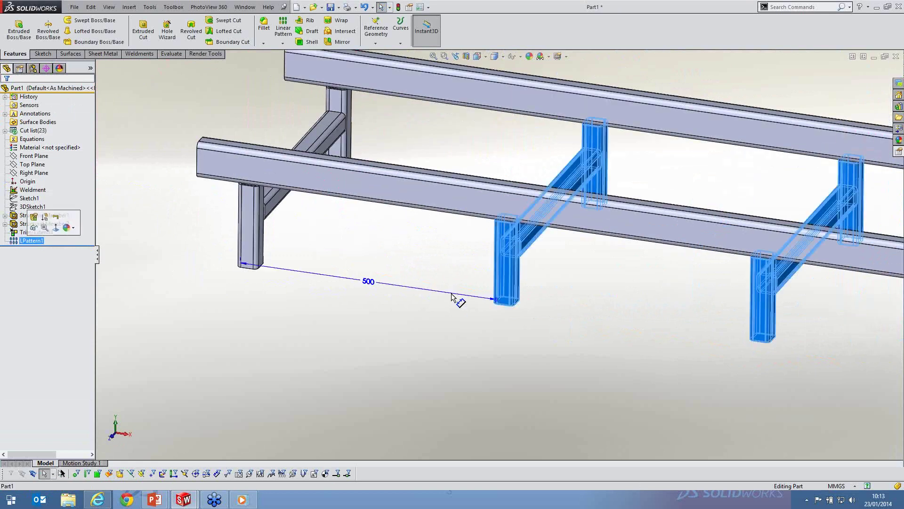
double_click(370, 282)
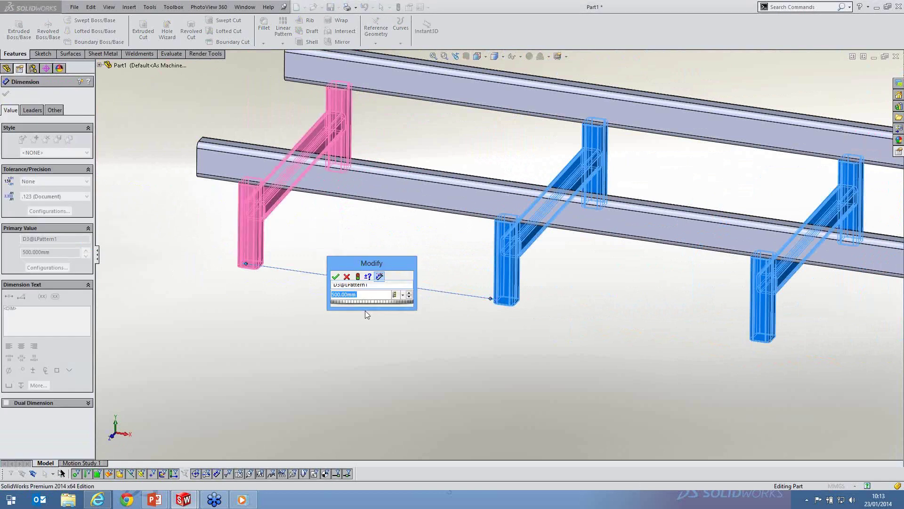
drag(375, 262, 369, 221)
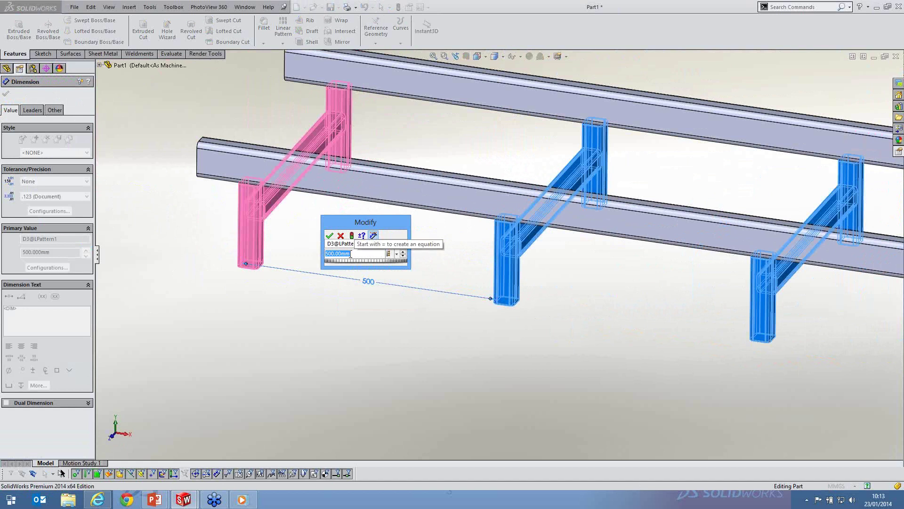
text(=)
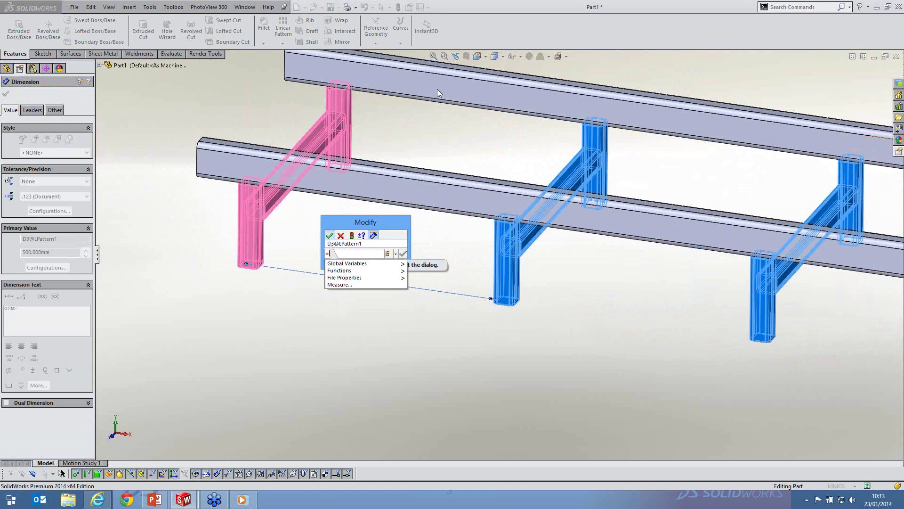
double_click(507, 208)
scroll(506, 208, up, 5)
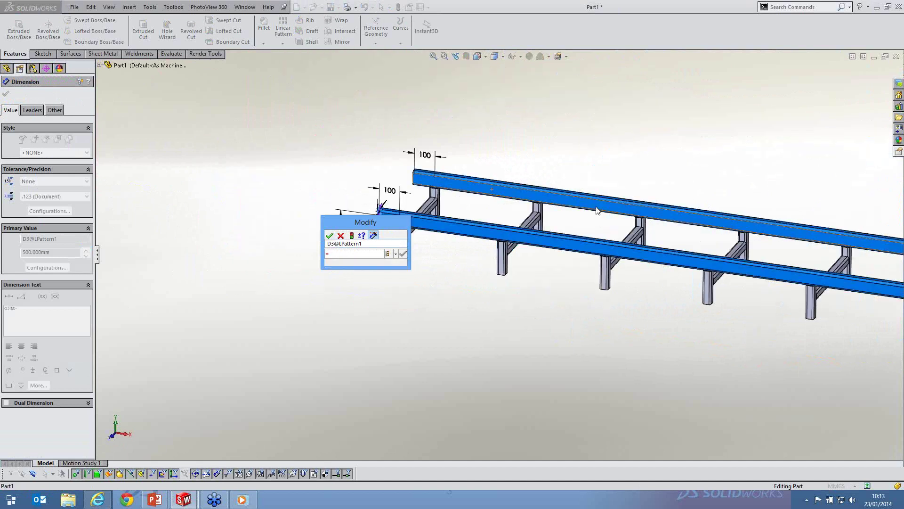
scroll(597, 210, up, 3)
scroll(35, 204, down, 2)
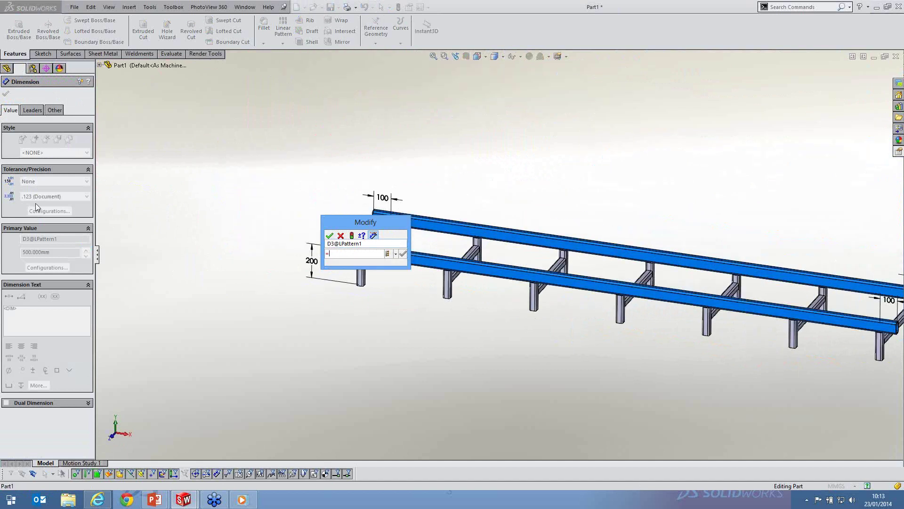
click(34, 197)
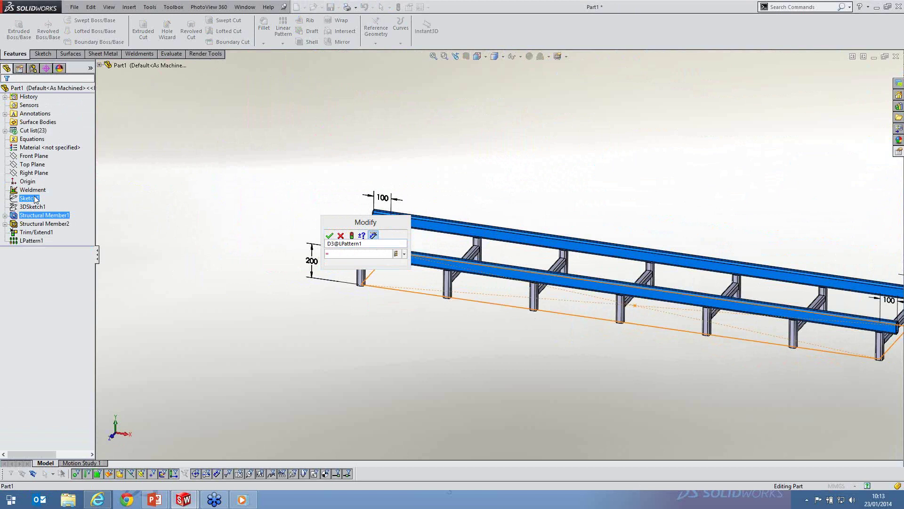
click(677, 271)
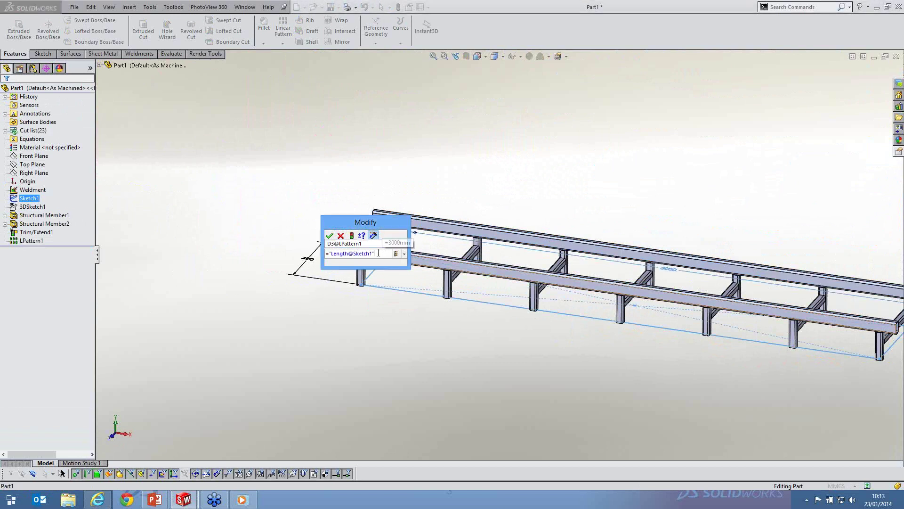
Complete the spacing equation by dividing Length by the pattern's instance count, D1@LPattern1, and accept it
text(/)
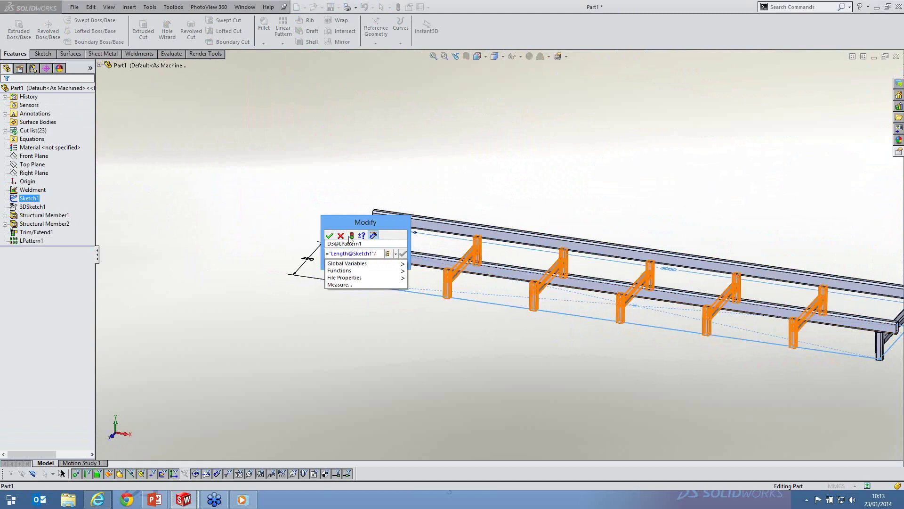
drag(366, 222, 515, 129)
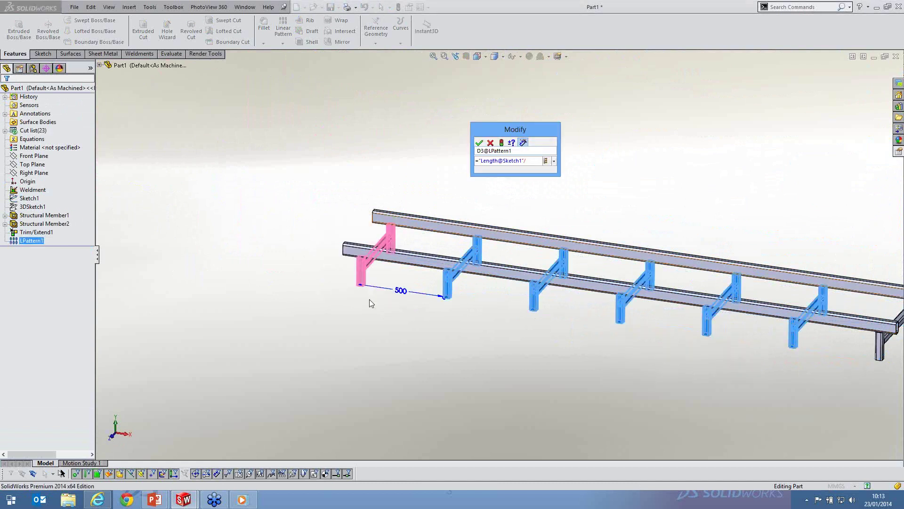
middle_click(370, 299)
middle_click(369, 299)
scroll(281, 295, down, 4)
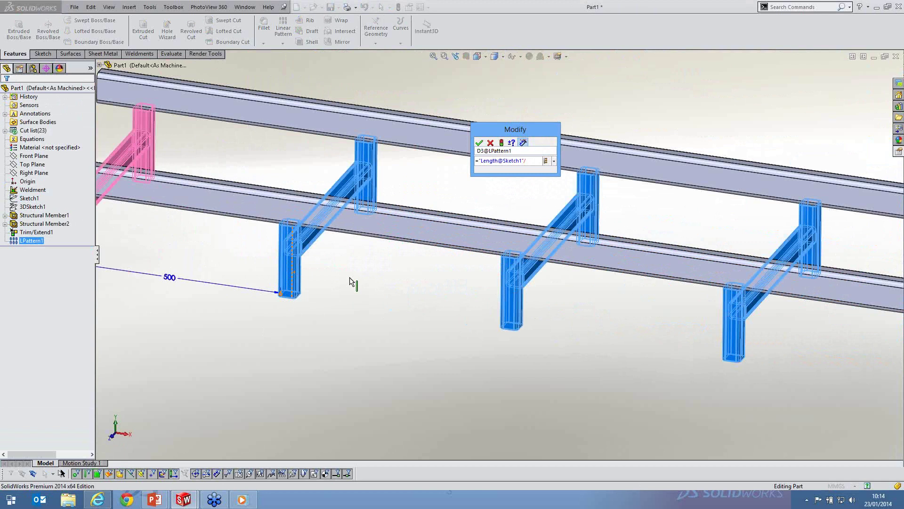
scroll(349, 267, down, 5)
click(343, 262)
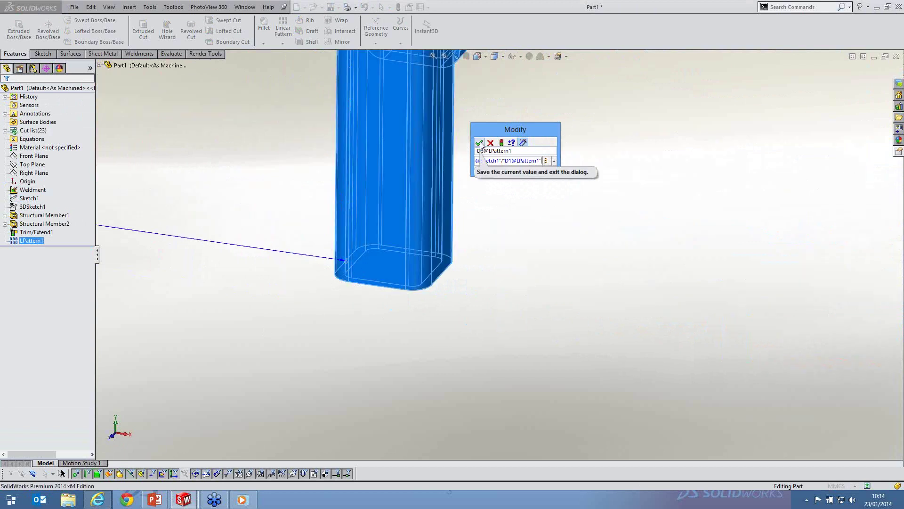
click(480, 143)
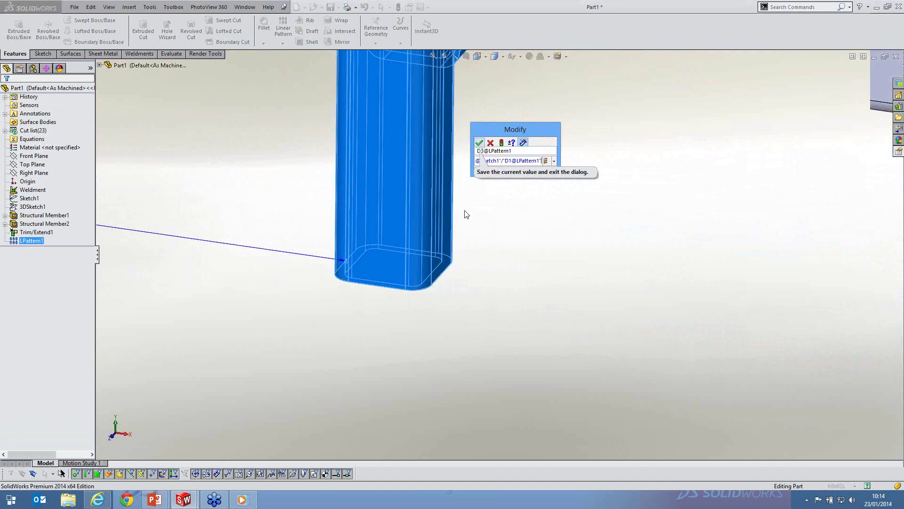
scroll(177, 242, up, 6)
click(178, 242)
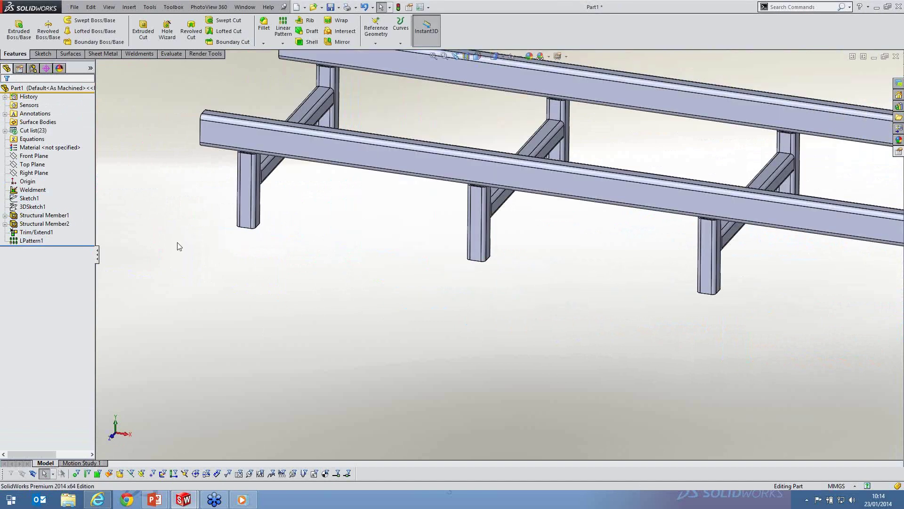
Start an equation for the leg pattern's instance count, beginning with the base sketch's Length dimension
click(29, 240)
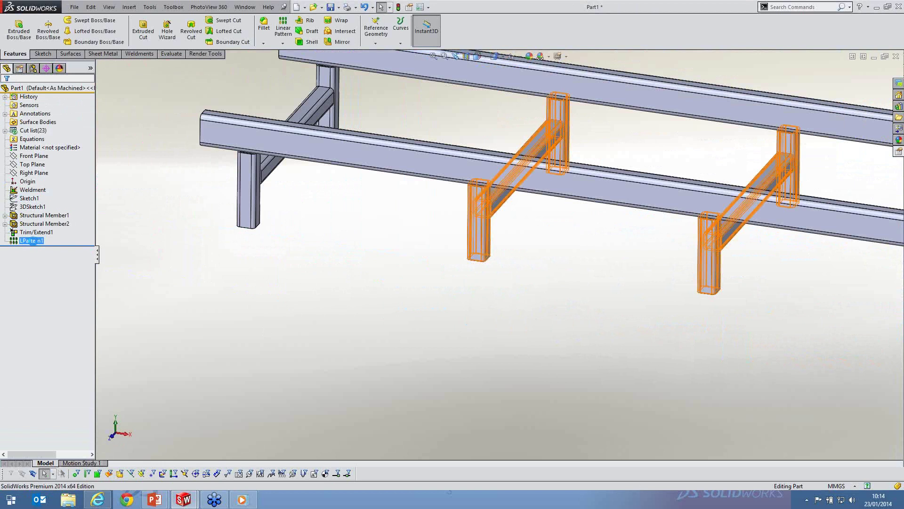
click(31, 241)
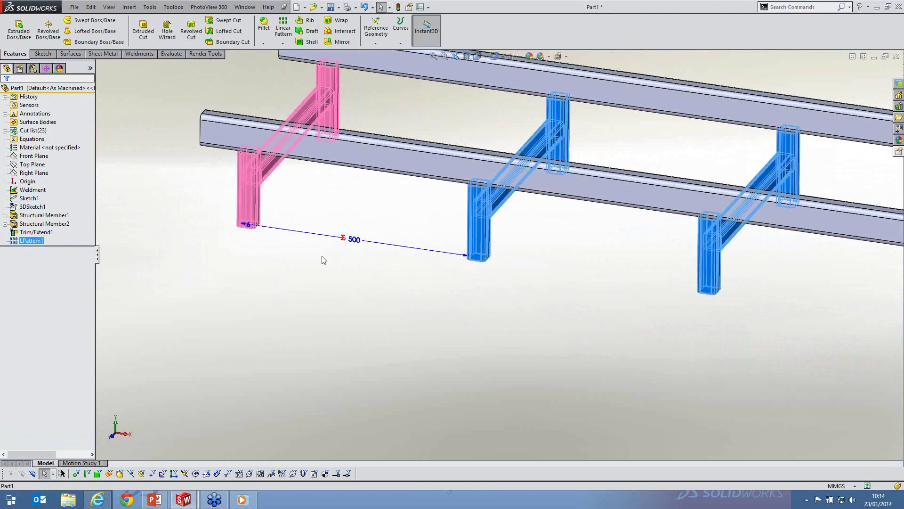
double_click(249, 229)
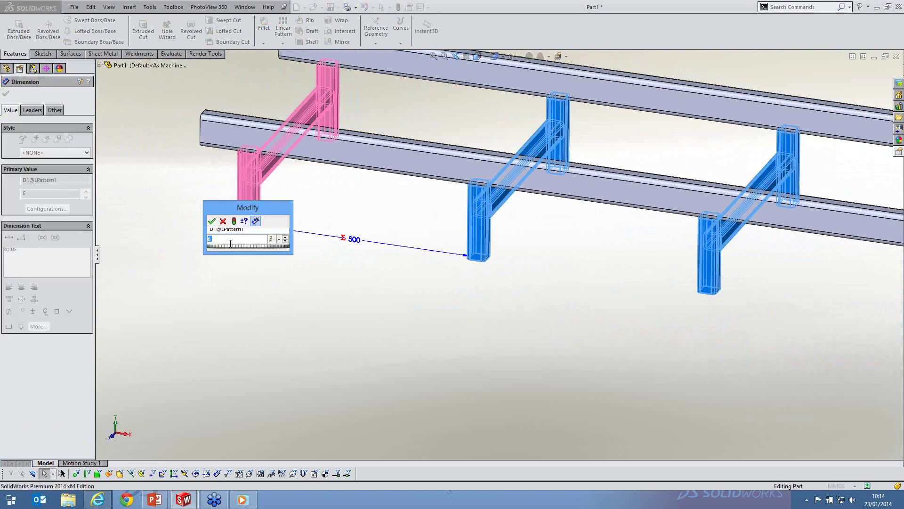
text(=)
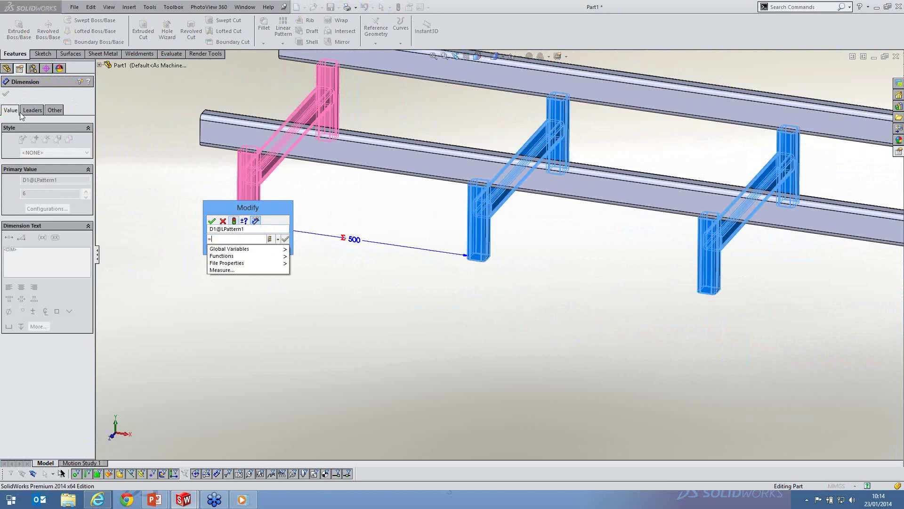
click(7, 69)
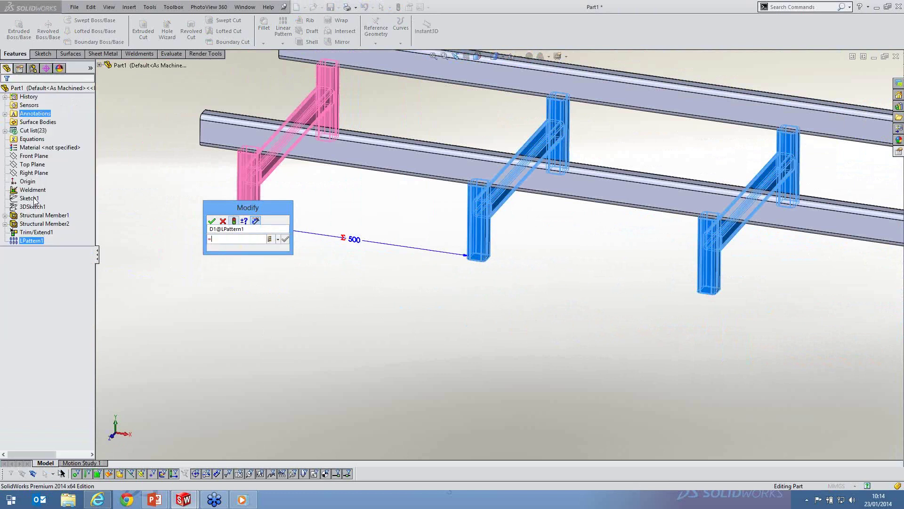
click(29, 198)
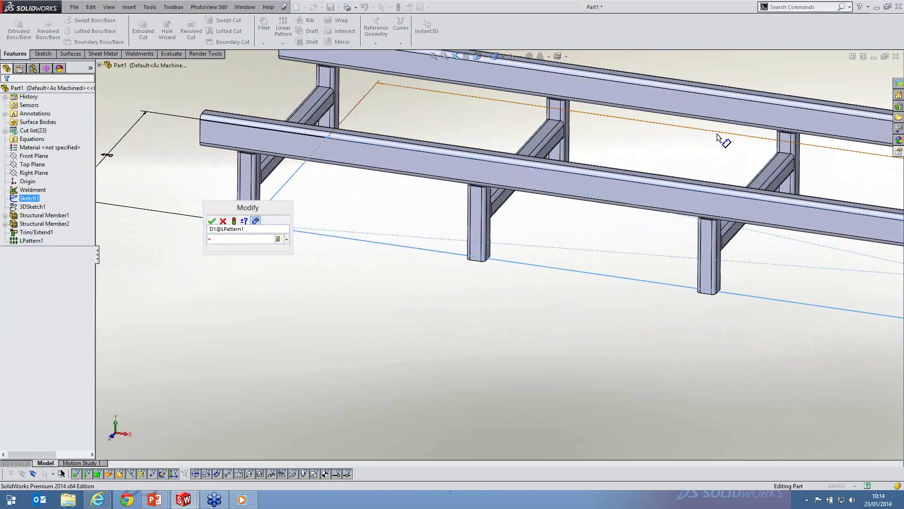
click(719, 138)
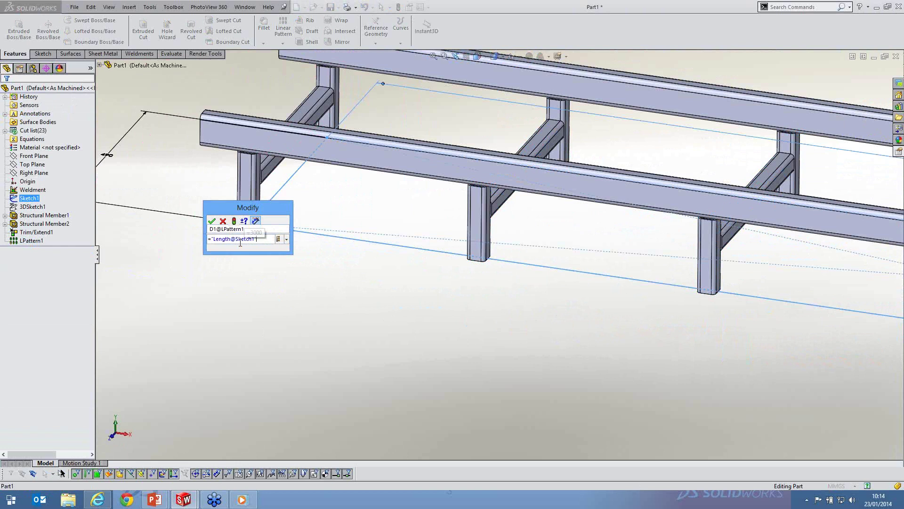
Complete the instance-count equation by dividing Length by the pattern's spacing, D3@LPattern1, and accept it
text(/)
click(231, 216)
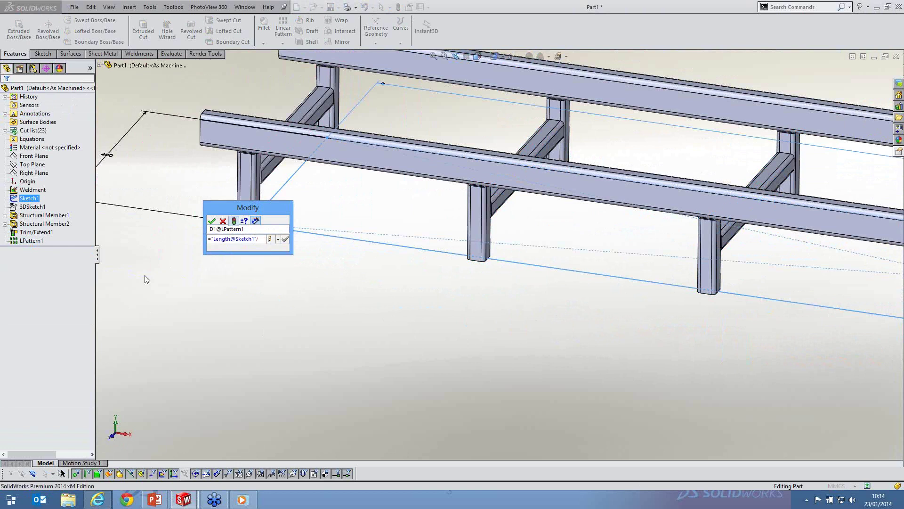
drag(233, 212, 145, 276)
click(29, 241)
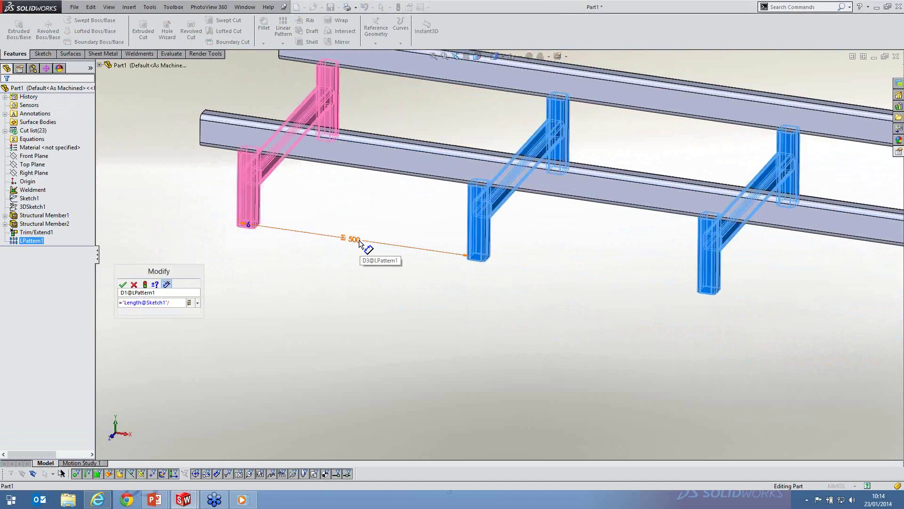
click(359, 239)
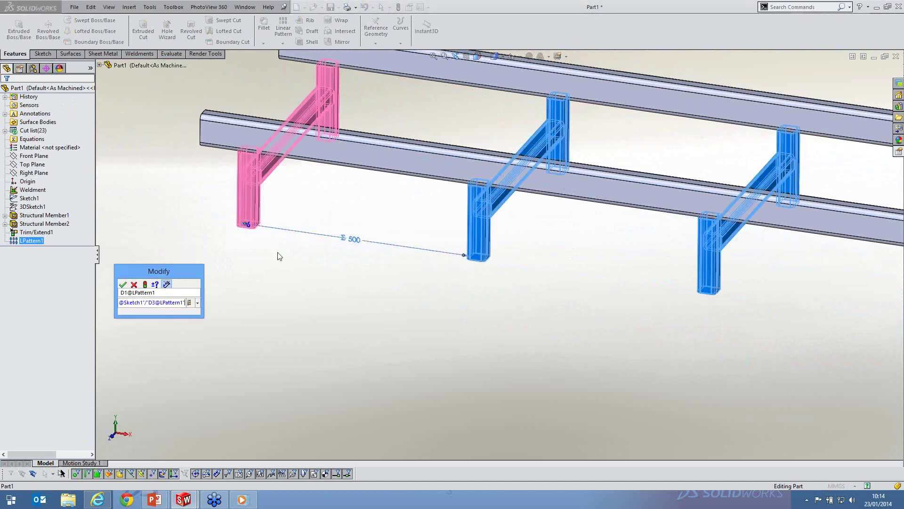
key(Return)
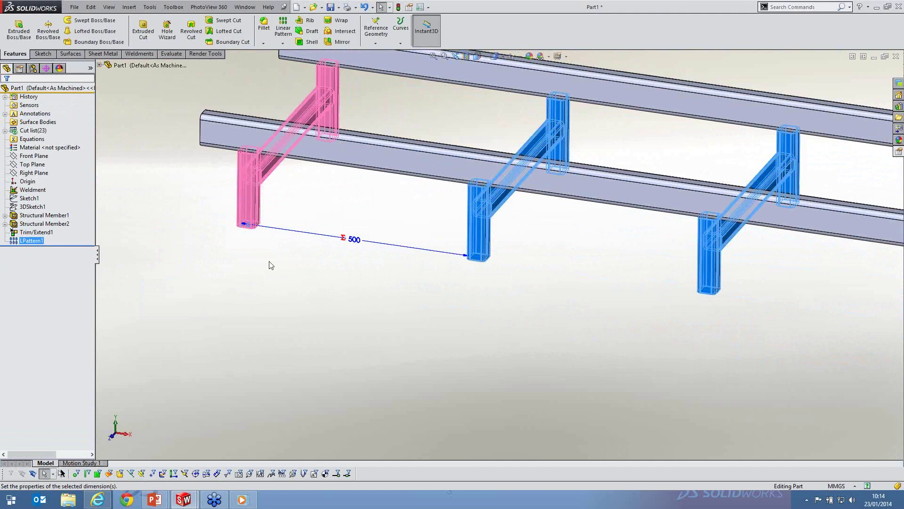
click(271, 265)
Review the spacing and instance-count equations of the leg pattern in the equation manager without changing them
scroll(736, 231, up, 5)
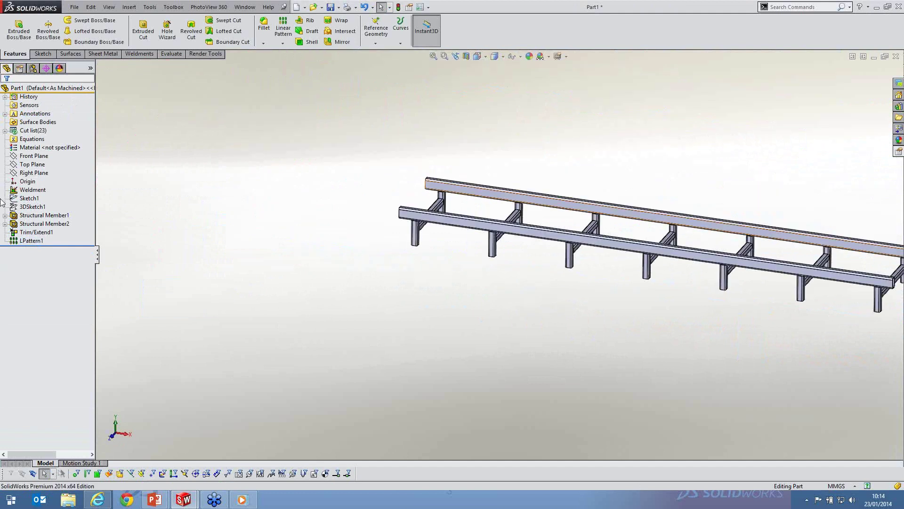
key(f)
click(32, 139)
right_click(34, 139)
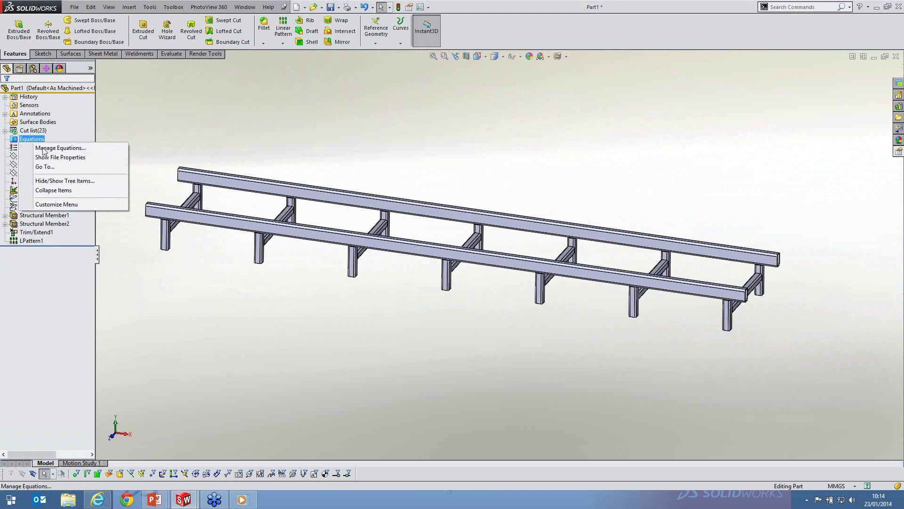
key(Return)
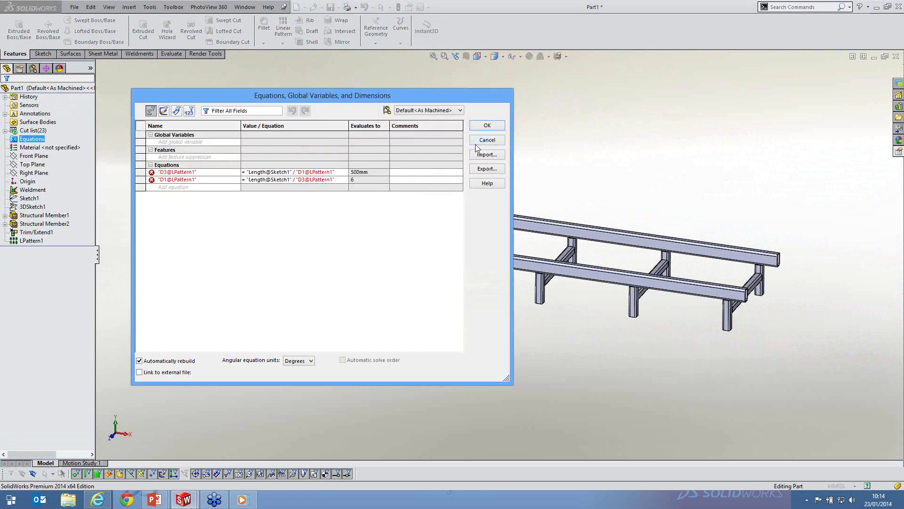
click(475, 143)
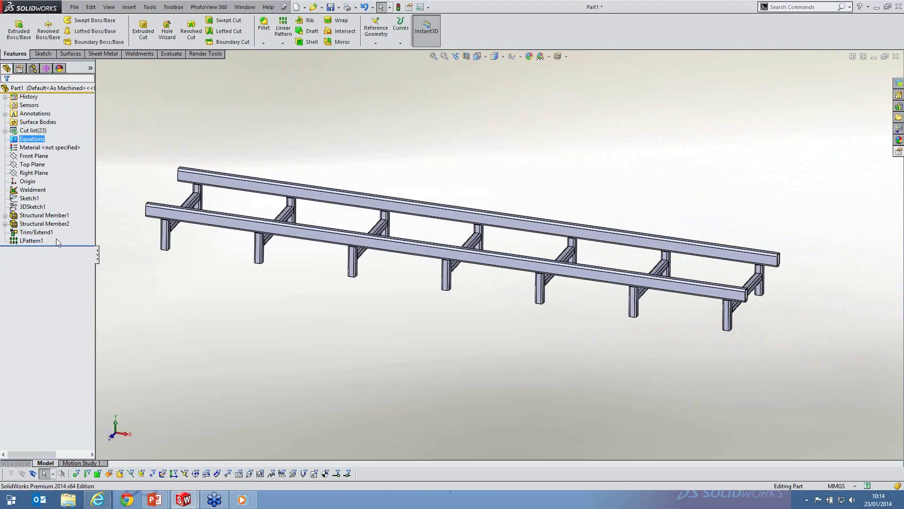
Shorten the base sketch's Length dimension to 2100 mm with its Instant3D handle
click(27, 241)
click(320, 258)
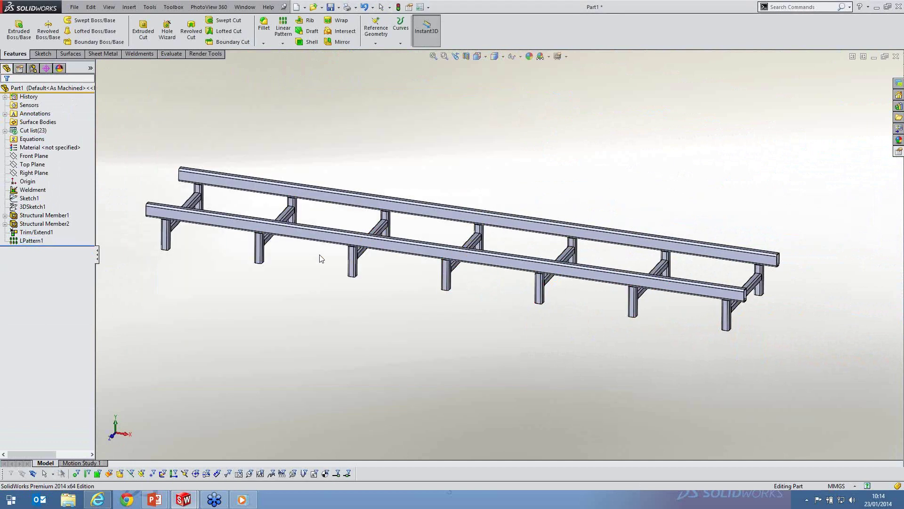
middle_drag(320, 255, 319, 251)
click(30, 198)
mouse_move(396, 267)
middle_down()
mouse_move(434, 361)
mouse_move(719, 217)
middle_up()
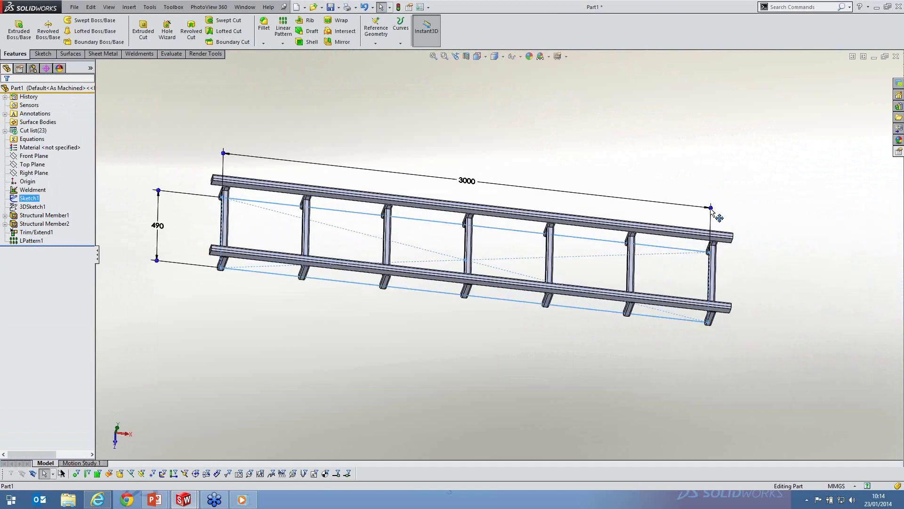
mouse_move(719, 218)
mouse_down()
mouse_move(621, 206)
mouse_move(638, 189)
mouse_up()
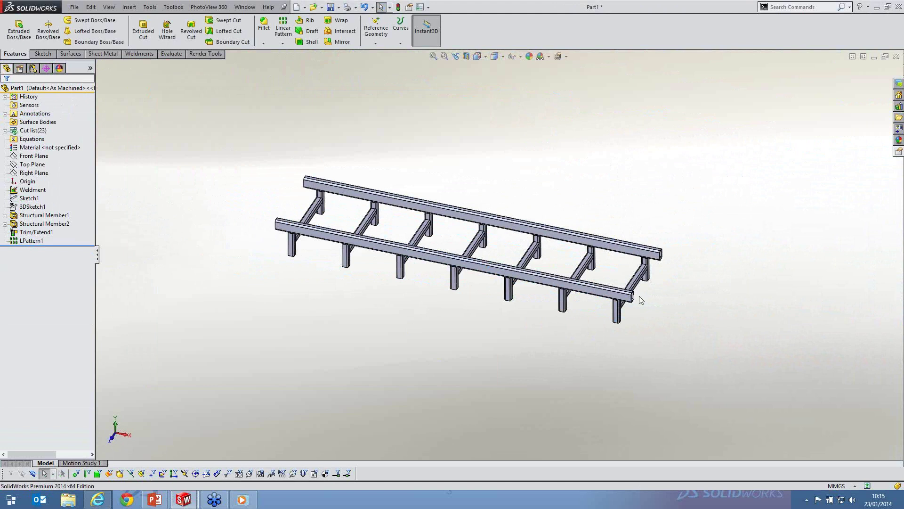
Set the base sketch's Length dimension to 3500 mm and rebuild the frame
scroll(473, 323, up, 2)
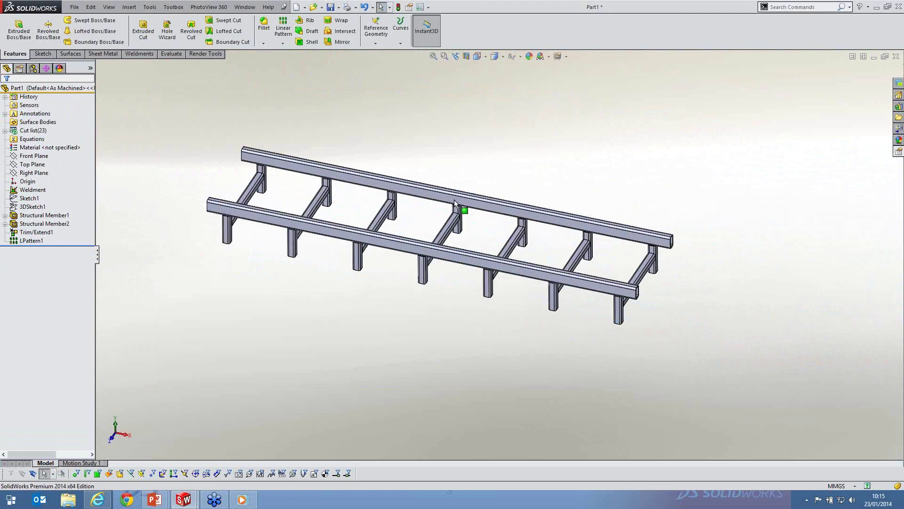
click(455, 204)
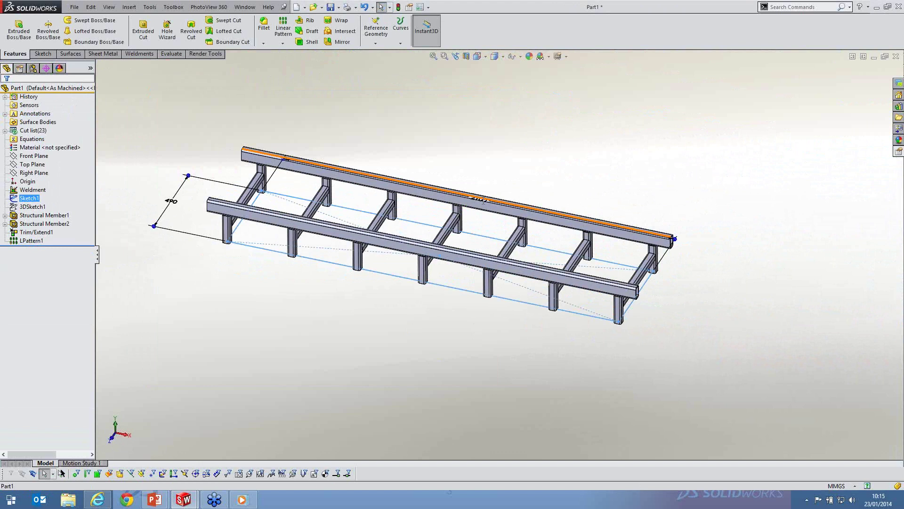
double_click(481, 200)
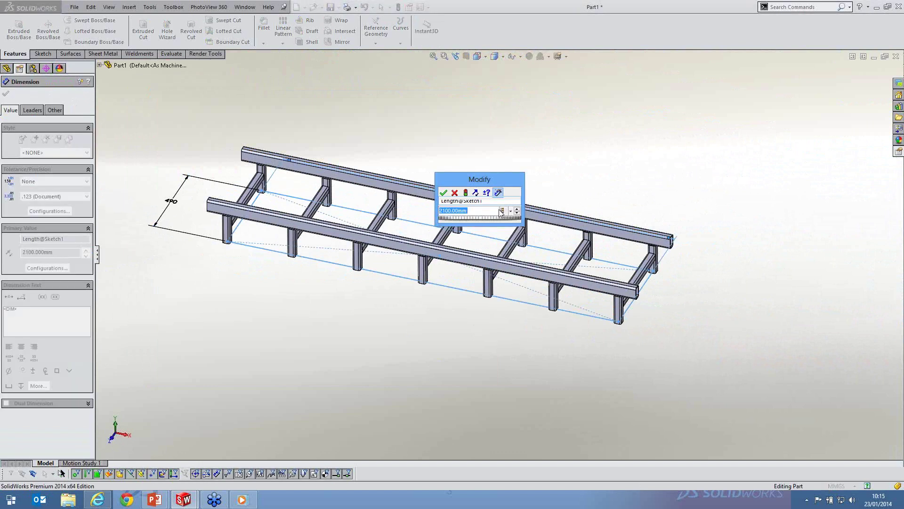
text(3500)
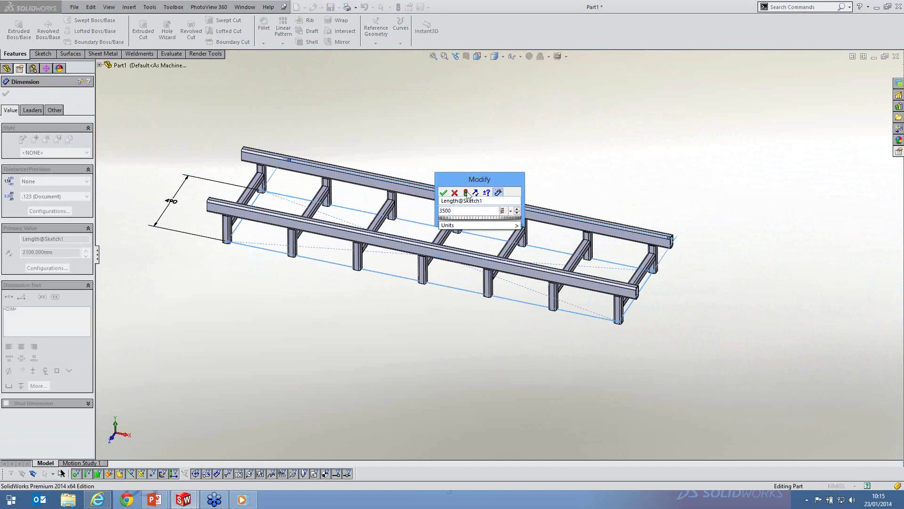
click(466, 193)
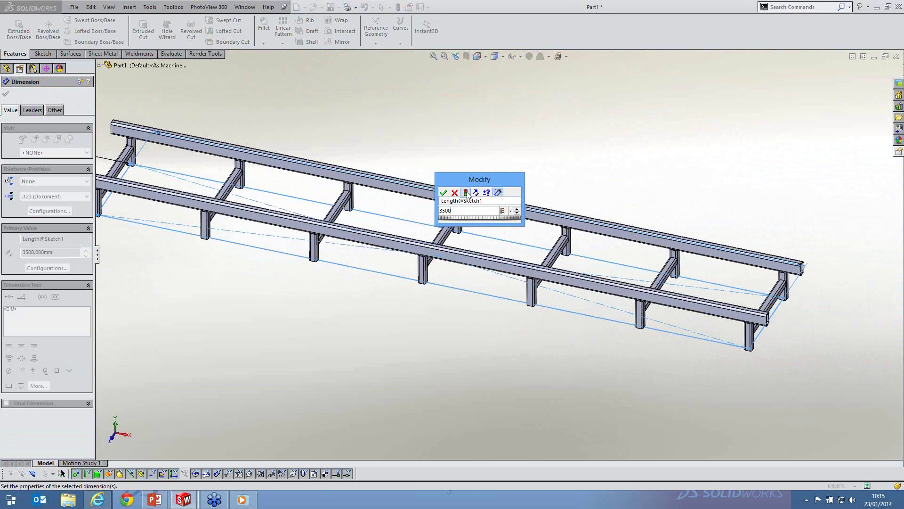
click(455, 160)
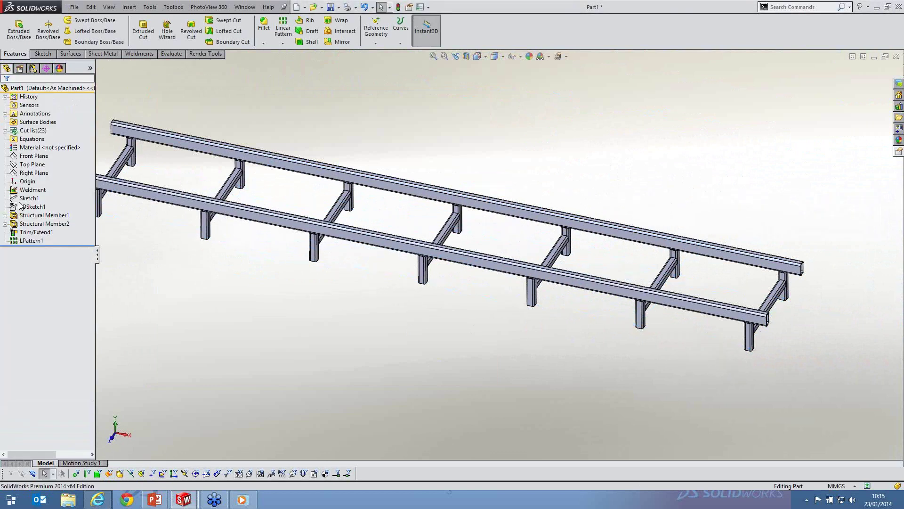
Examine the resized frame from above and below, checking the leg spacing and the open tube ends
click(24, 198)
click(34, 140)
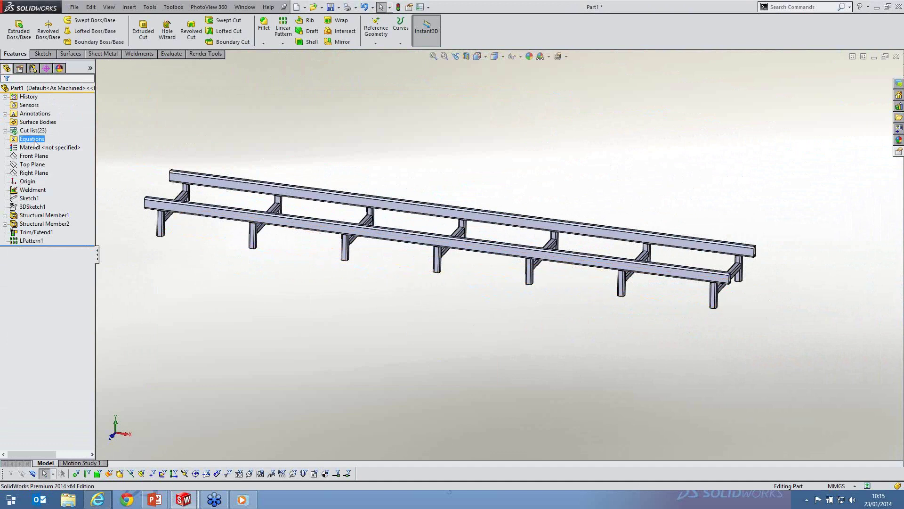
click(330, 267)
middle_drag(401, 267, 415, 263)
scroll(415, 263, up, 2)
scroll(416, 266, down, 3)
middle_drag(321, 264, 322, 58)
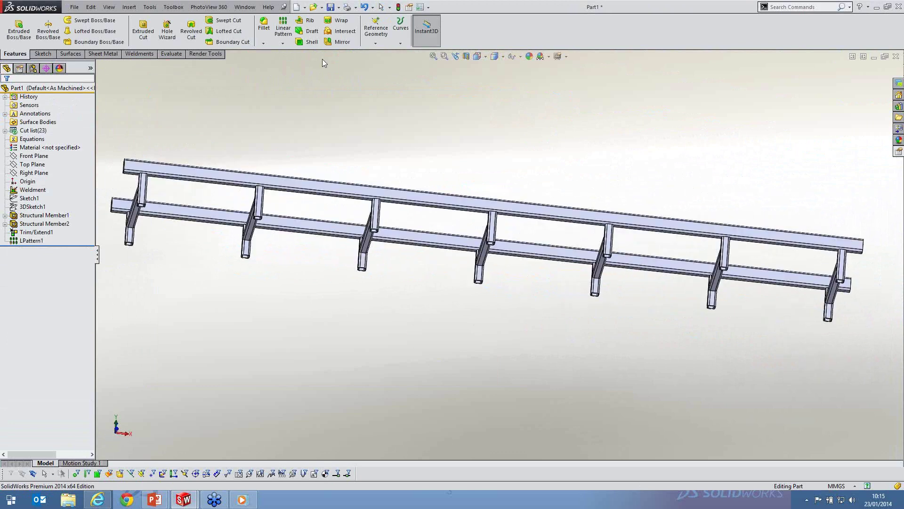
mouse_move(295, 220)
middle_down()
mouse_move(291, 239)
mouse_move(302, 225)
middle_up()
scroll(264, 226, up, 3)
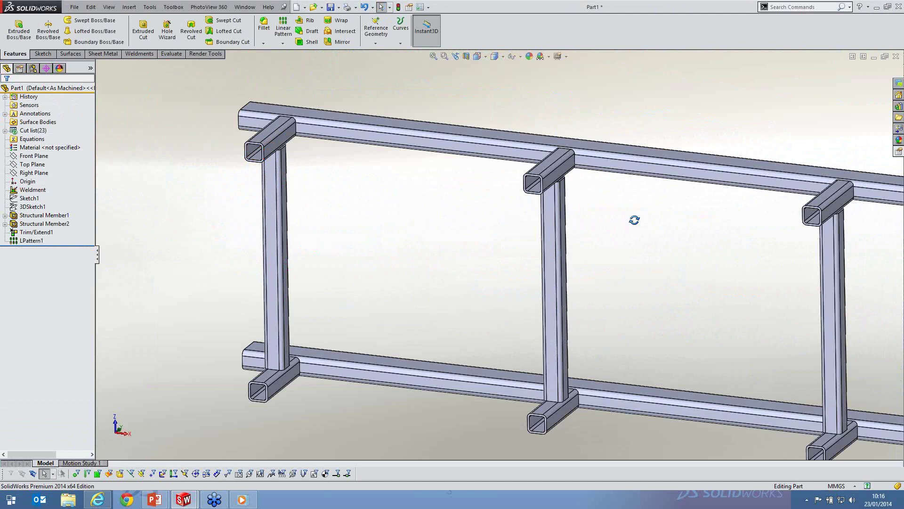
scroll(635, 220, up, 6)
middle_drag(634, 220, 621, 452)
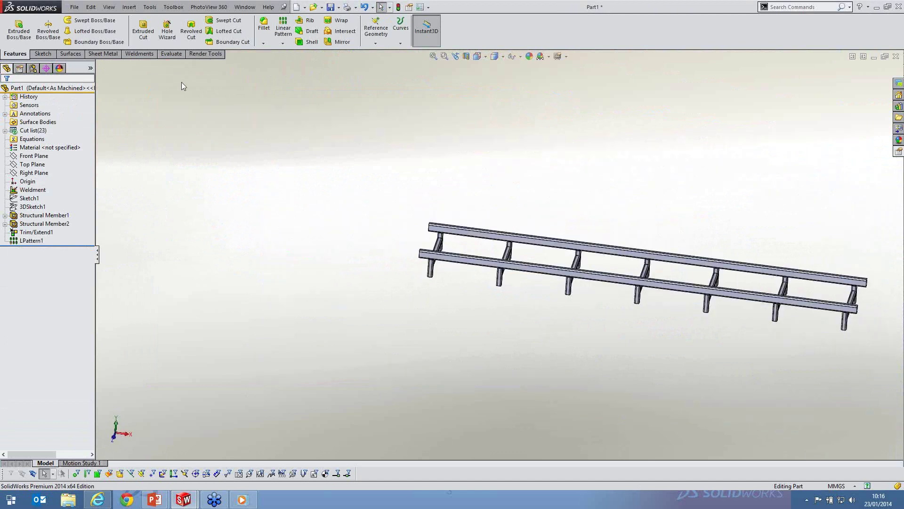
key(f)
Start an End Cap feature 5 mm thick and select the open end faces of both long rails at the frame's left end
click(146, 53)
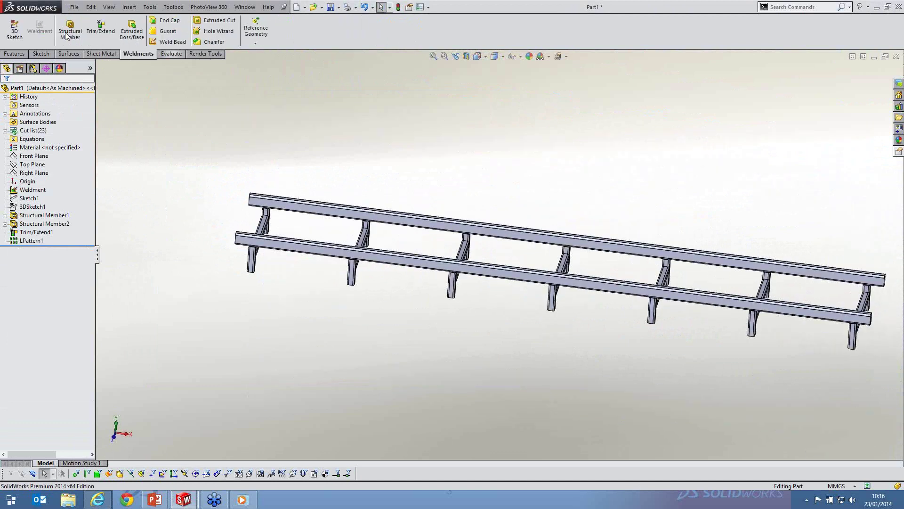
click(68, 35)
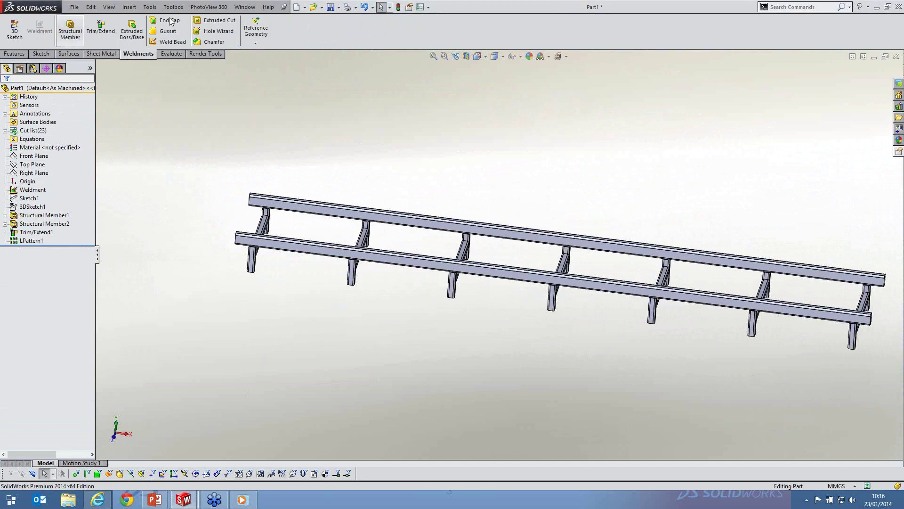
click(169, 22)
scroll(287, 243, down, 3)
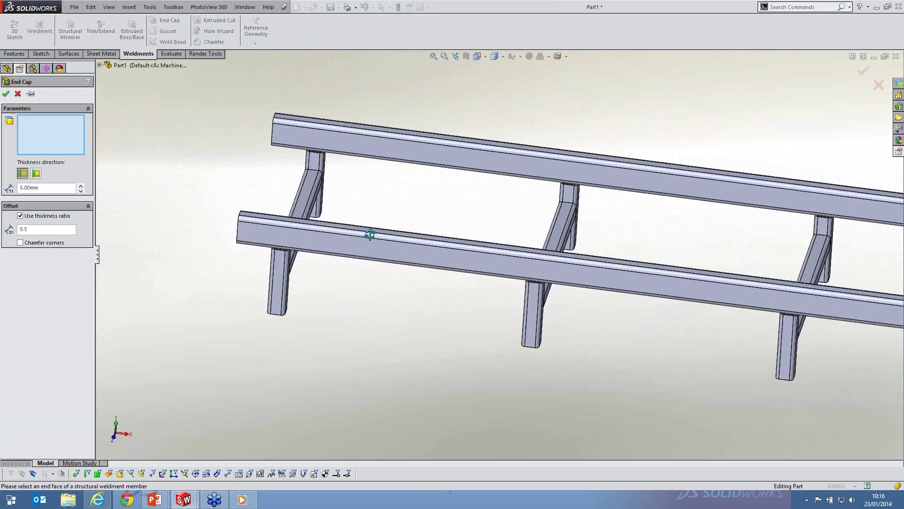
middle_drag(371, 234, 277, 245)
scroll(277, 245, down, 5)
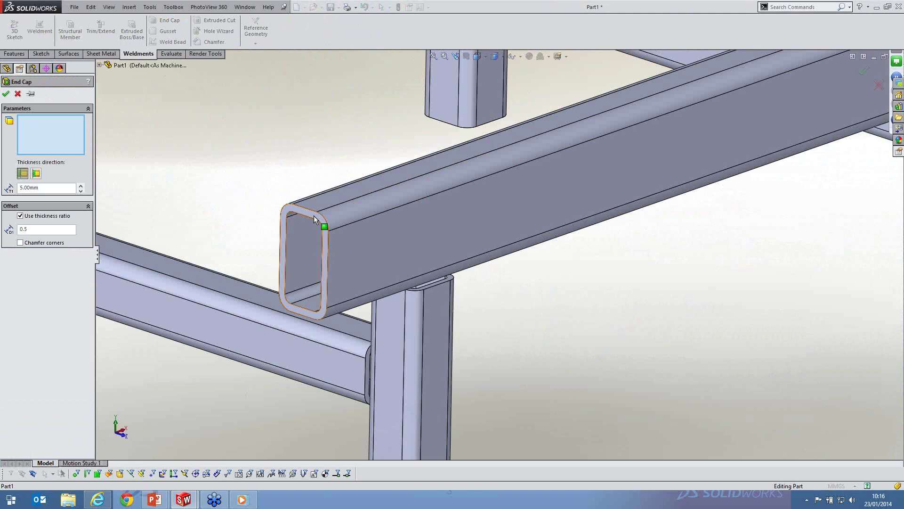
click(280, 222)
scroll(307, 186, up, 3)
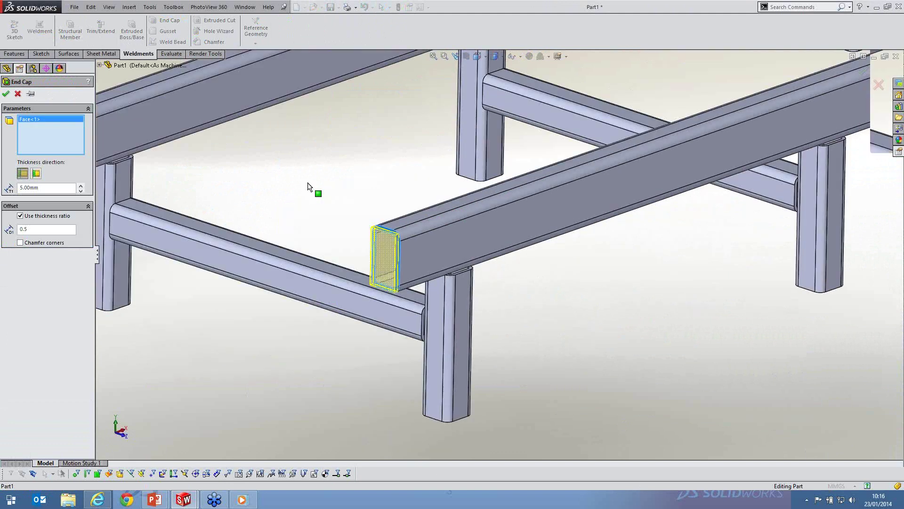
middle_drag(309, 186, 292, 185)
click(292, 185)
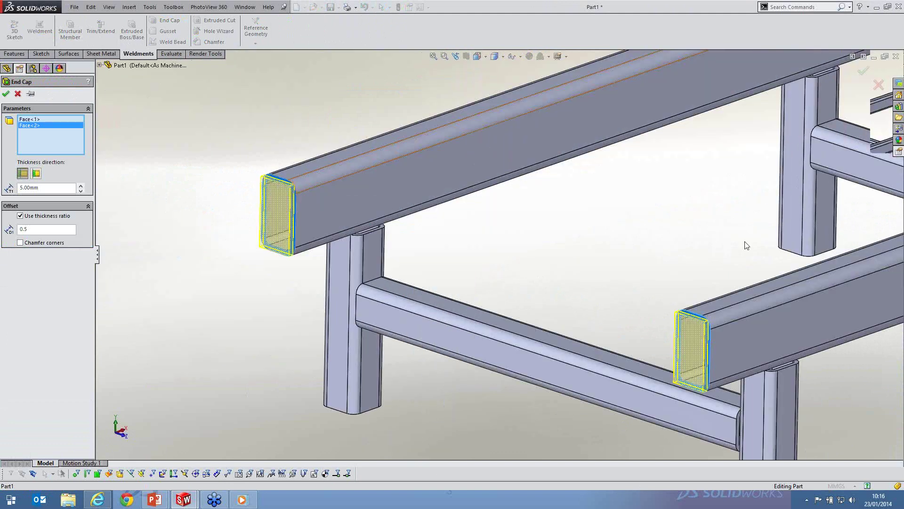
Add the open end faces of both long rails at the frame's right end to the end cap selection
scroll(744, 241, up, 8)
middle_drag(649, 238, 582, 263)
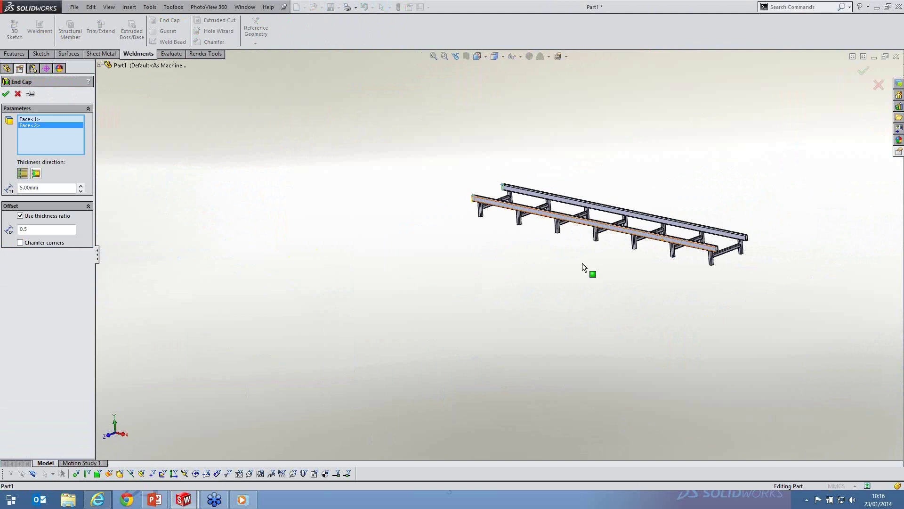
scroll(530, 298, down, 10)
click(560, 250)
scroll(371, 313, up, 3)
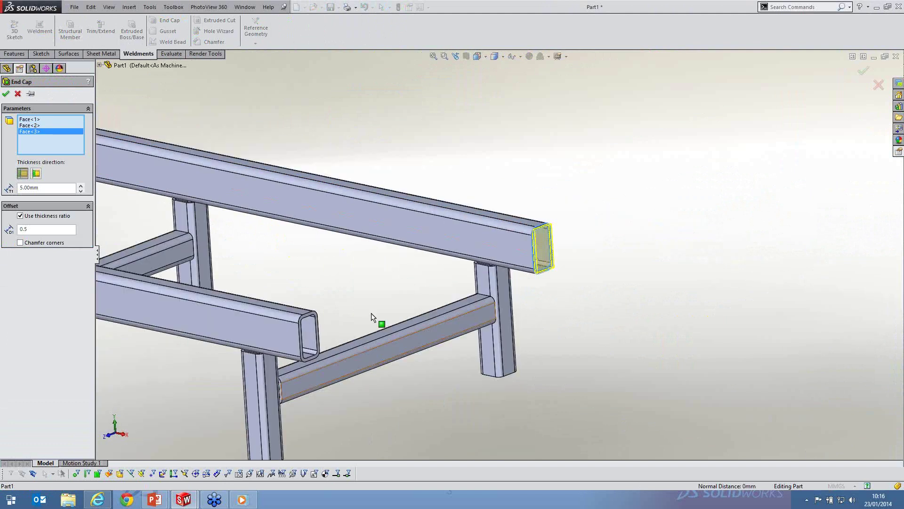
scroll(371, 313, up, 2)
key(g)
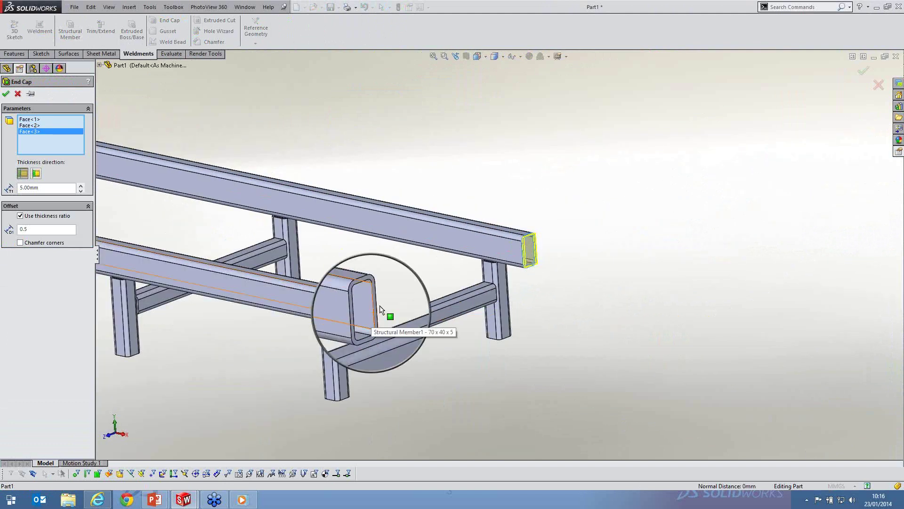
click(380, 305)
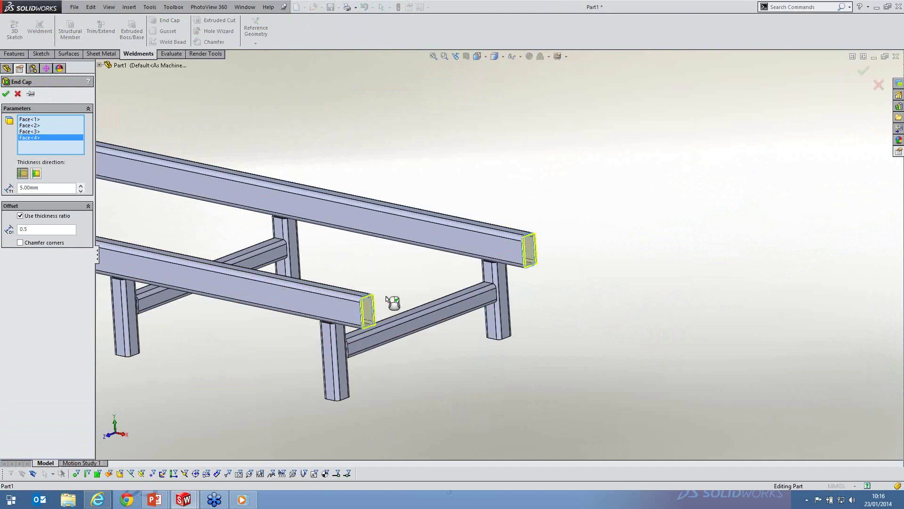
Add the open bottom faces of the two legs at the frame's right end to the end cap selection
scroll(387, 299, up, 3)
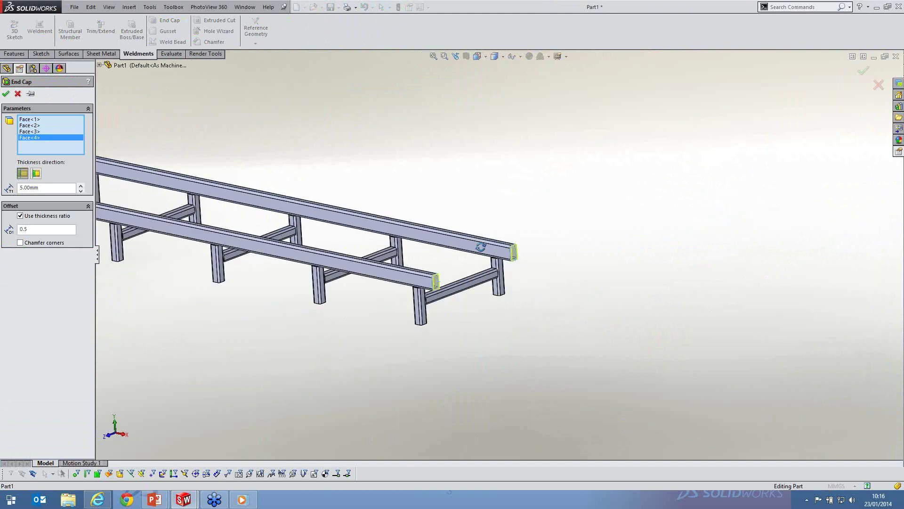
middle_drag(480, 247, 404, 245)
scroll(403, 241, down, 4)
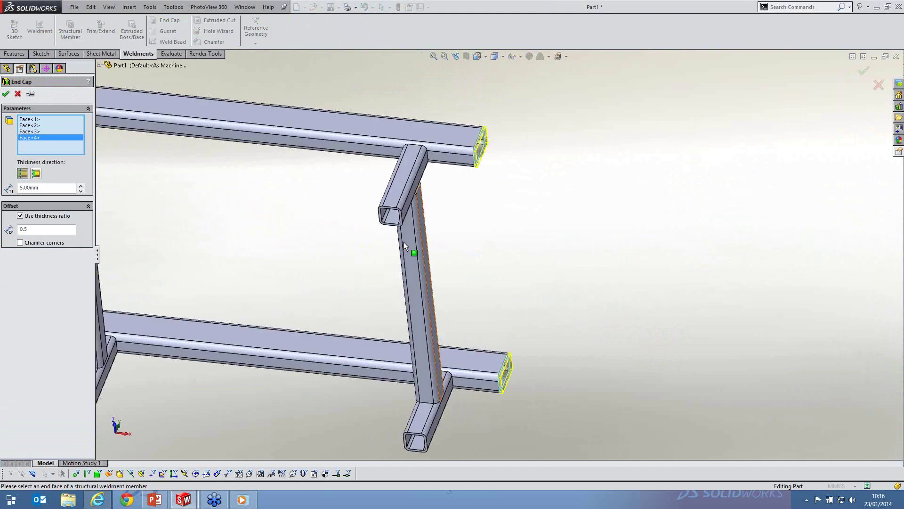
key(g)
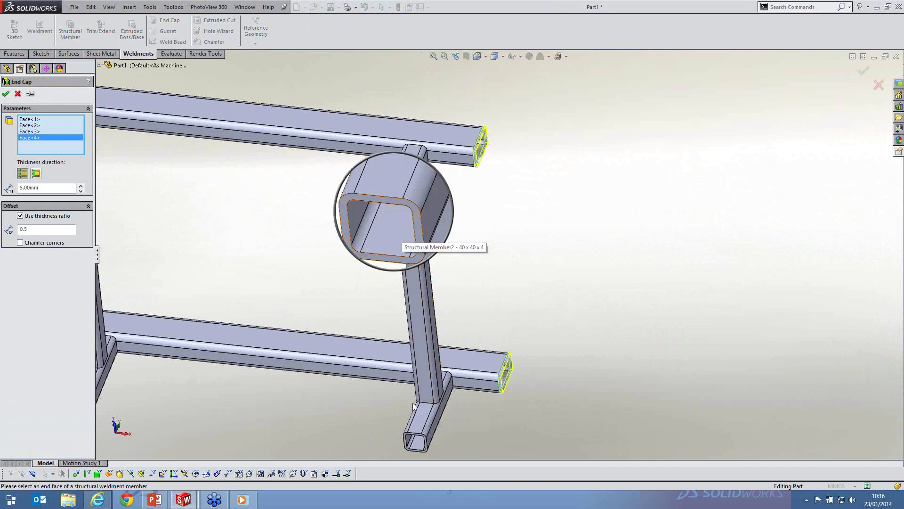
key(g)
click(421, 440)
middle_drag(420, 440, 395, 242)
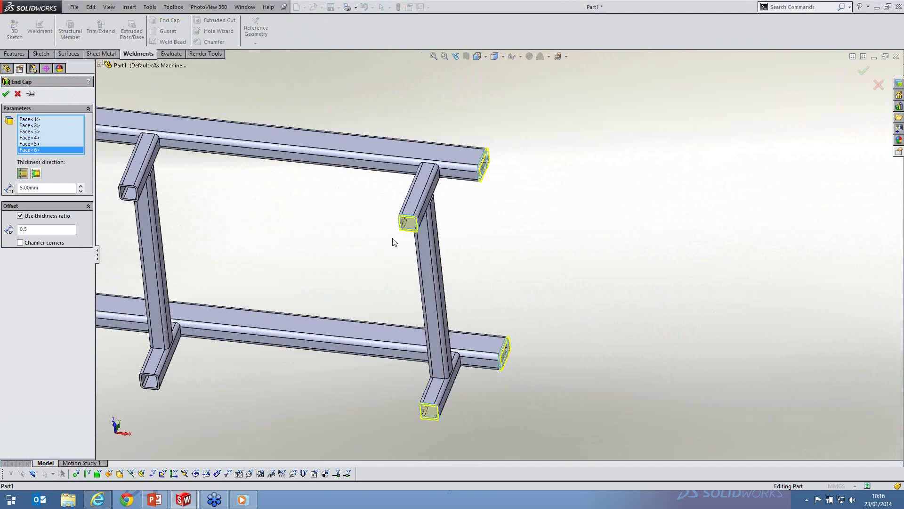
Add the open bottom faces of the two legs at the frame's left end to the end cap selection
scroll(394, 242, up, 5)
scroll(197, 227, up, 3)
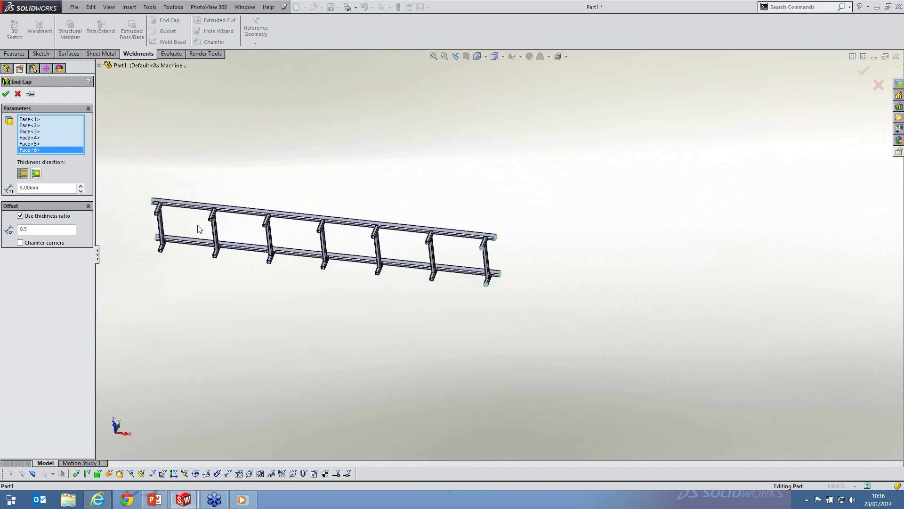
scroll(212, 241, down, 2)
scroll(212, 241, down, 4)
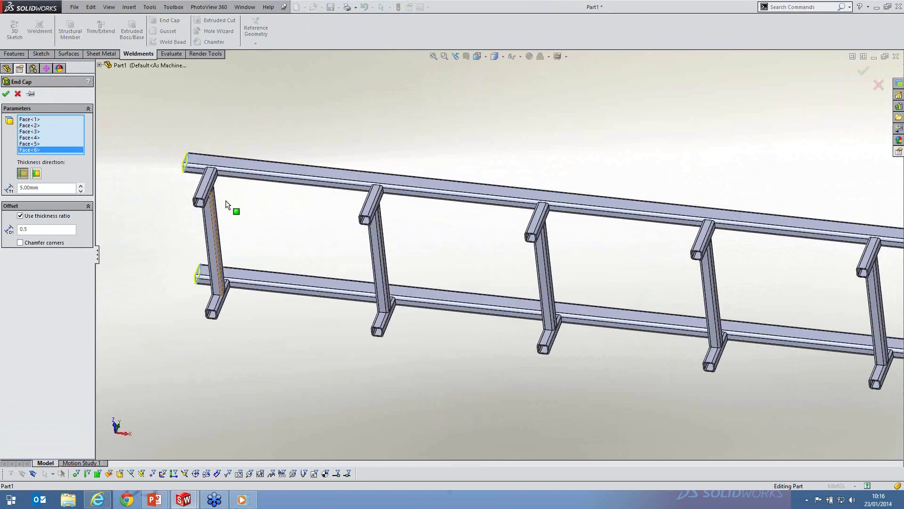
scroll(230, 204, down, 2)
key(g)
click(237, 205)
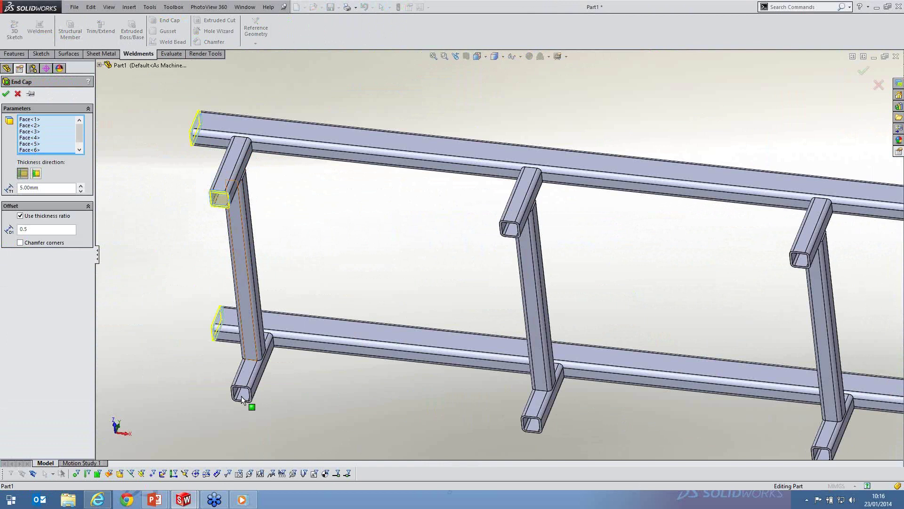
key(g)
click(241, 395)
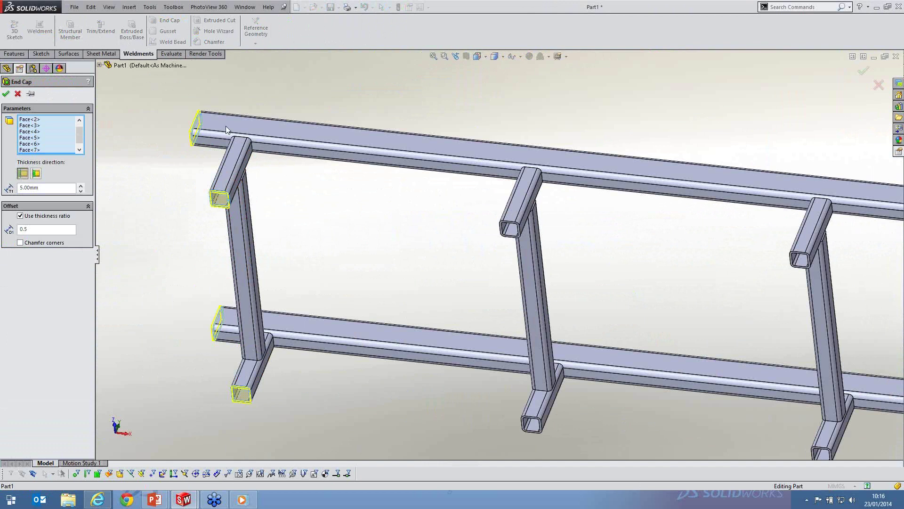
Reverse the end caps' thickness direction so the caps extend inward from the selected tube end faces
scroll(227, 130, down, 3)
middle_drag(266, 225, 266, 226)
scroll(266, 227, down, 5)
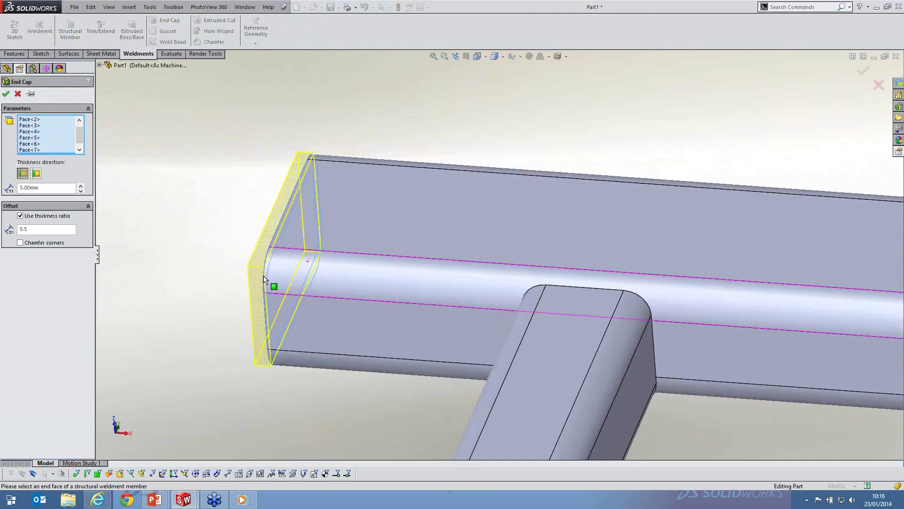
middle_drag(264, 275, 272, 258)
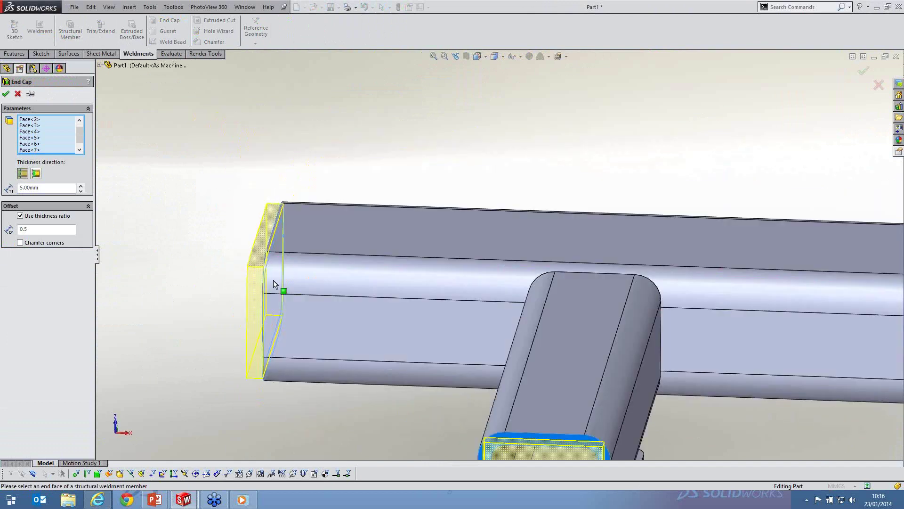
click(39, 176)
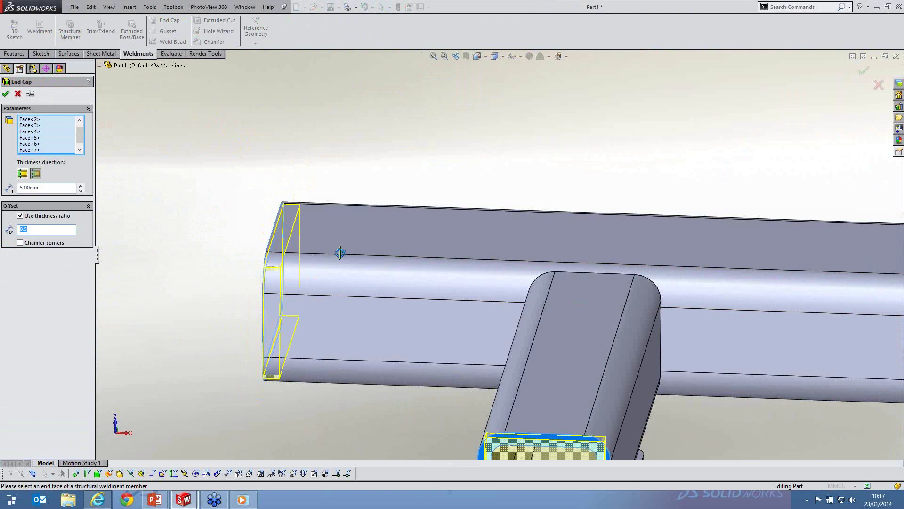
Set the end caps' offset thickness ratio to 0
middle_drag(340, 253, 199, 259)
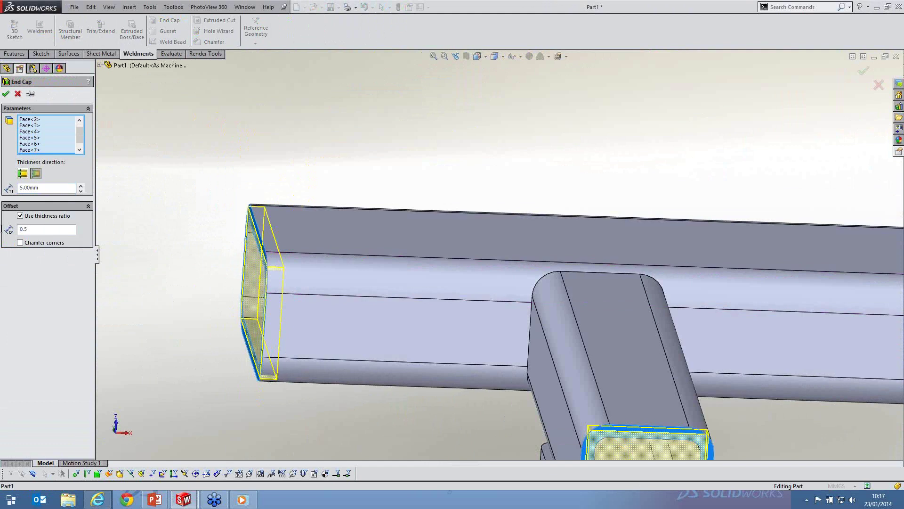
double_click(23, 229)
text(0)
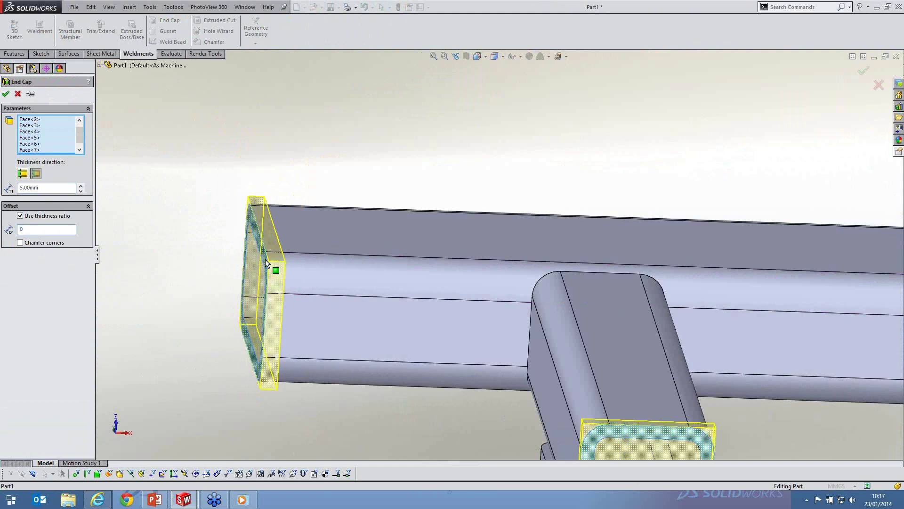
middle_drag(243, 253, 287, 267)
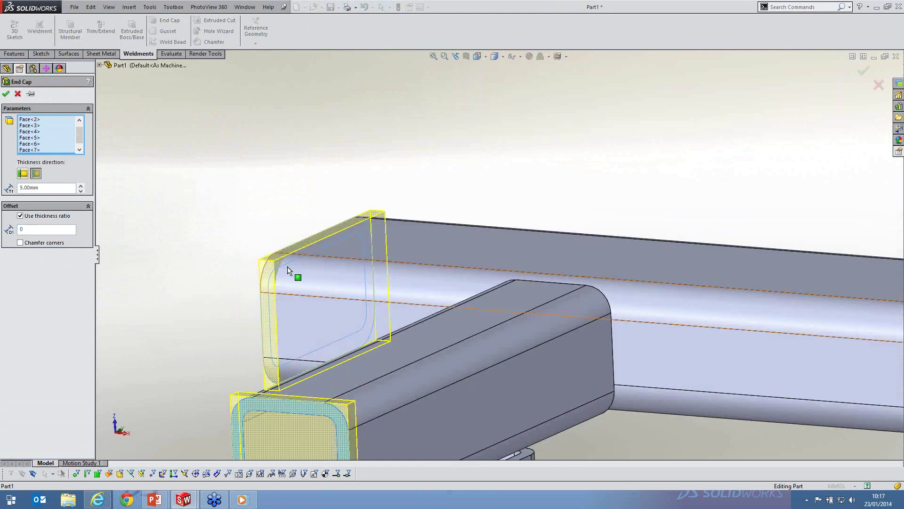
scroll(288, 266, down, 3)
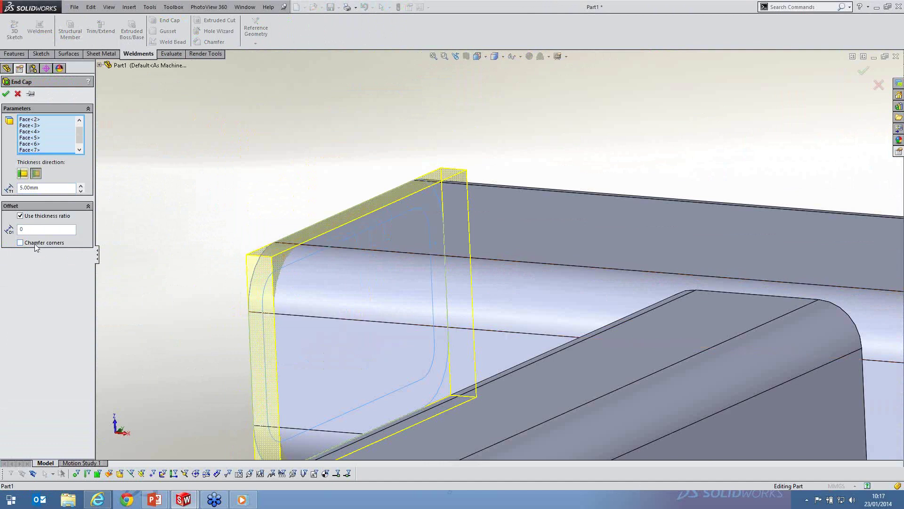
Enable chamfered corners on the end caps with a 7 mm chamfer distance and create the End Cap feature
click(35, 245)
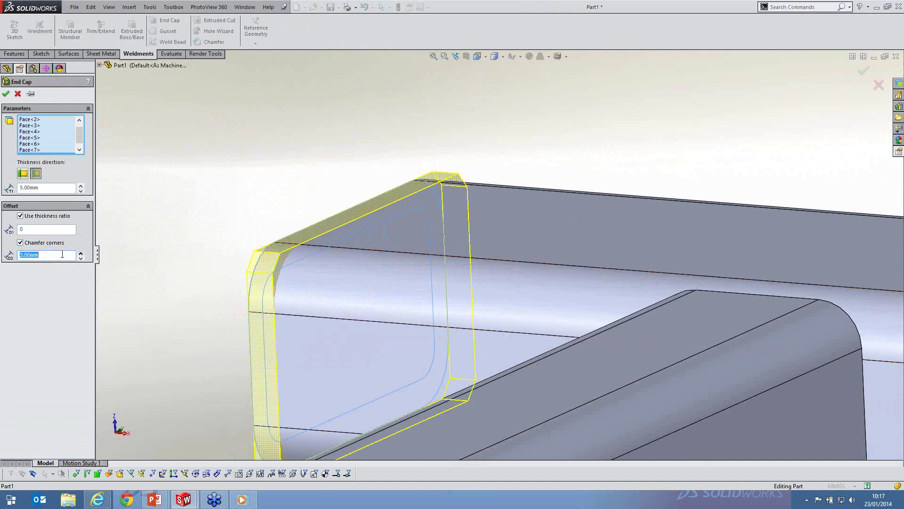
text(13)
key(Return)
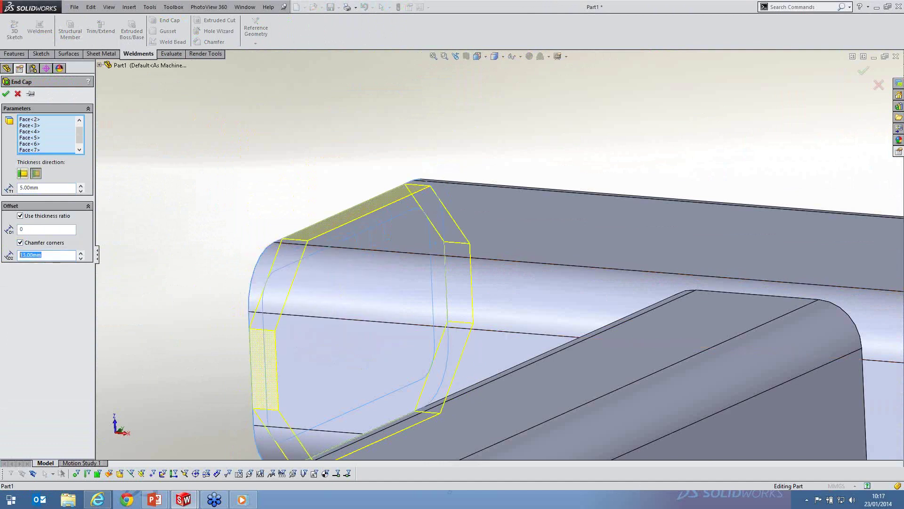
text(5)
key(Return)
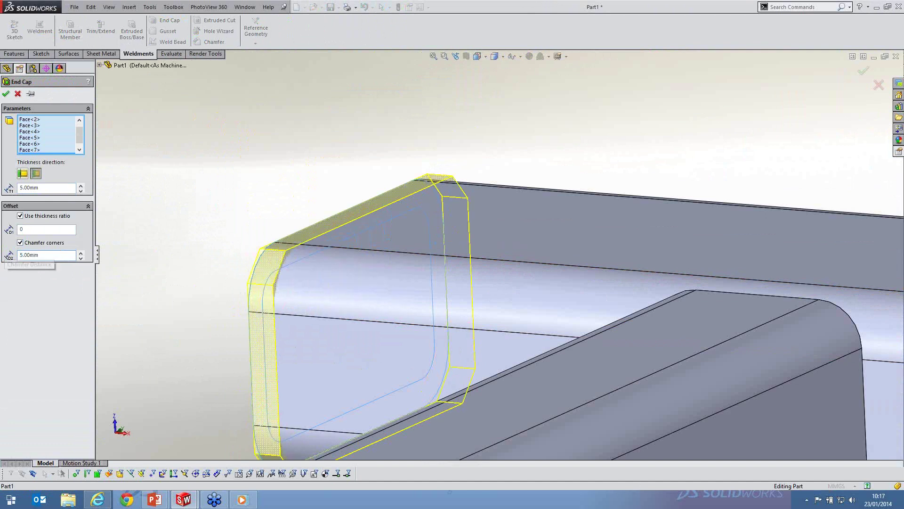
text(7)
key(Return)
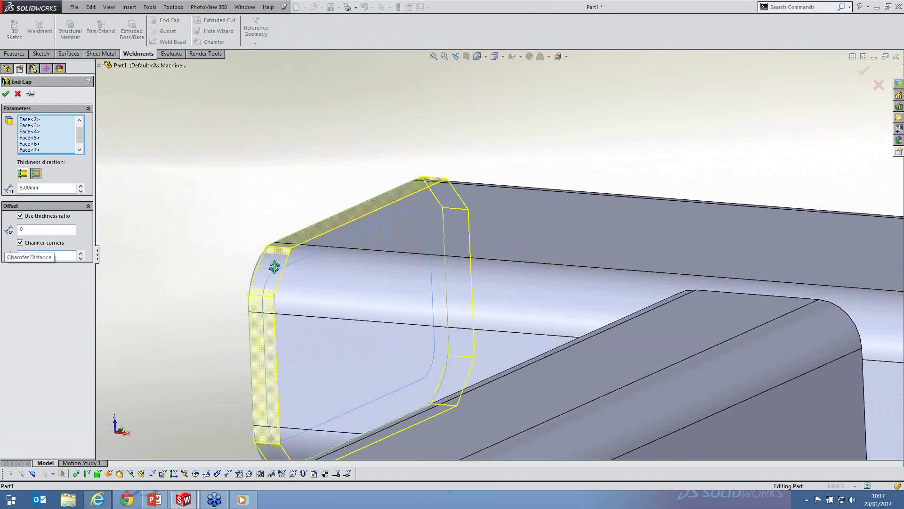
middle_drag(274, 267, 466, 255)
scroll(466, 254, up, 4)
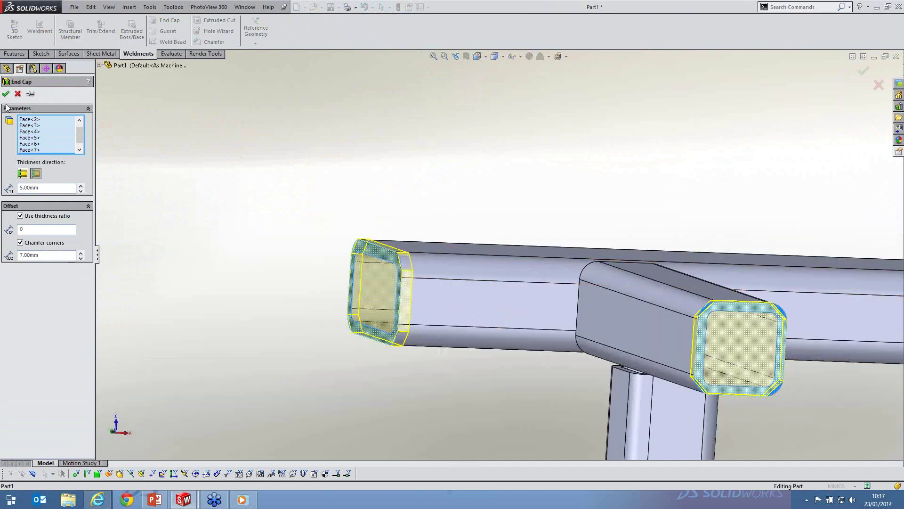
key(Return)
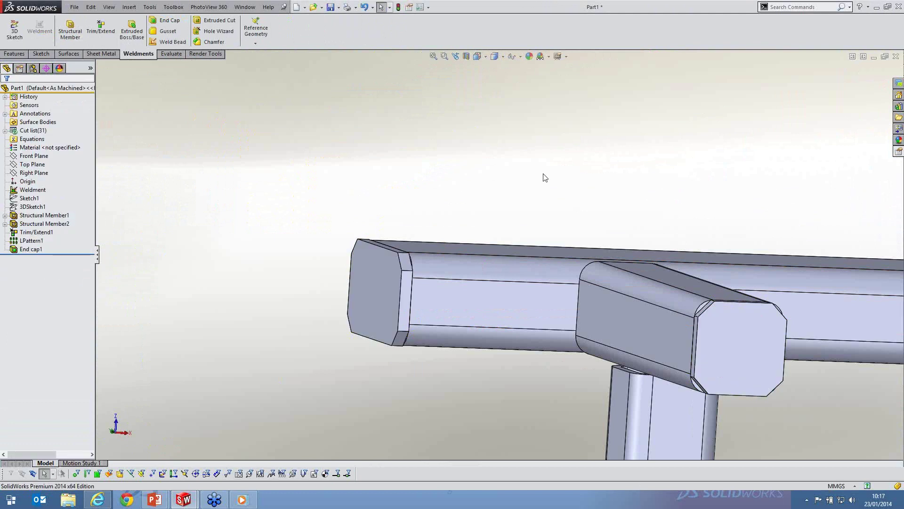
Examine the capped frame and compare which bodies the End Cap feature and the linear pattern of legs cover
middle_drag(515, 336, 725, 264)
scroll(753, 287, up, 5)
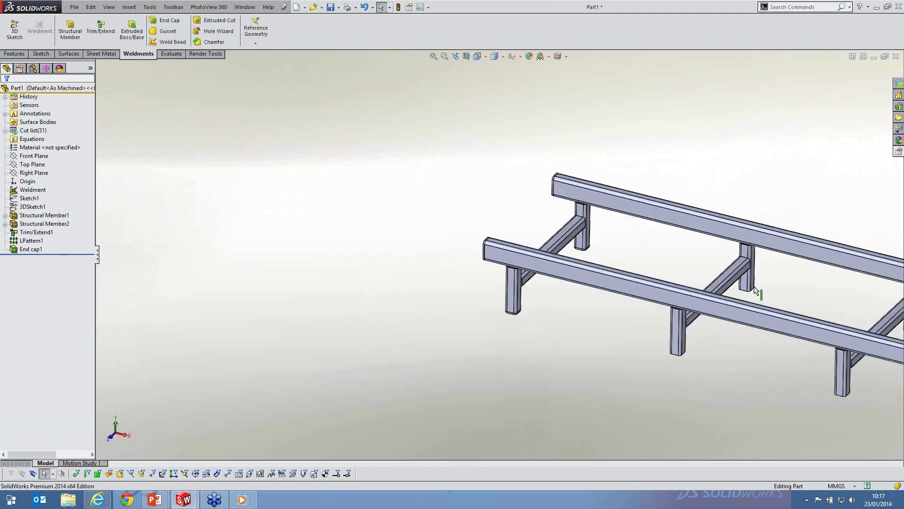
scroll(753, 286, up, 3)
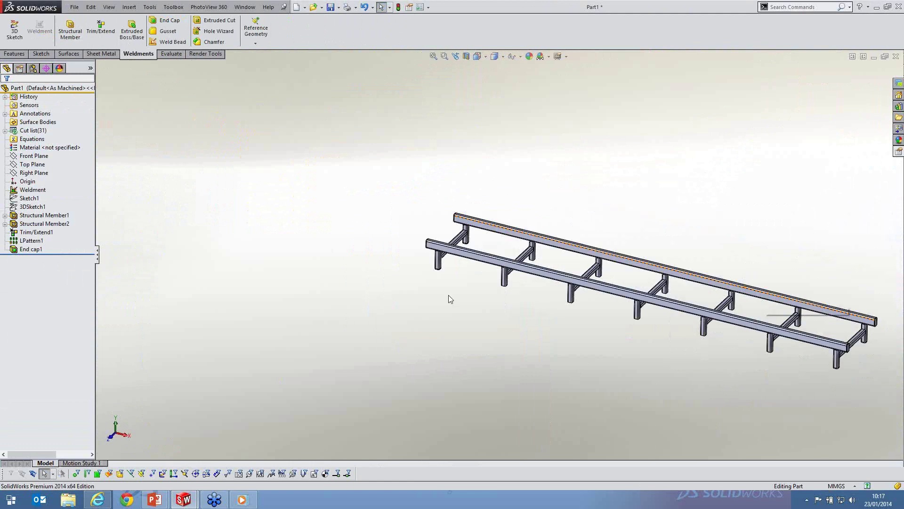
key(f)
click(26, 250)
click(22, 255)
click(28, 241)
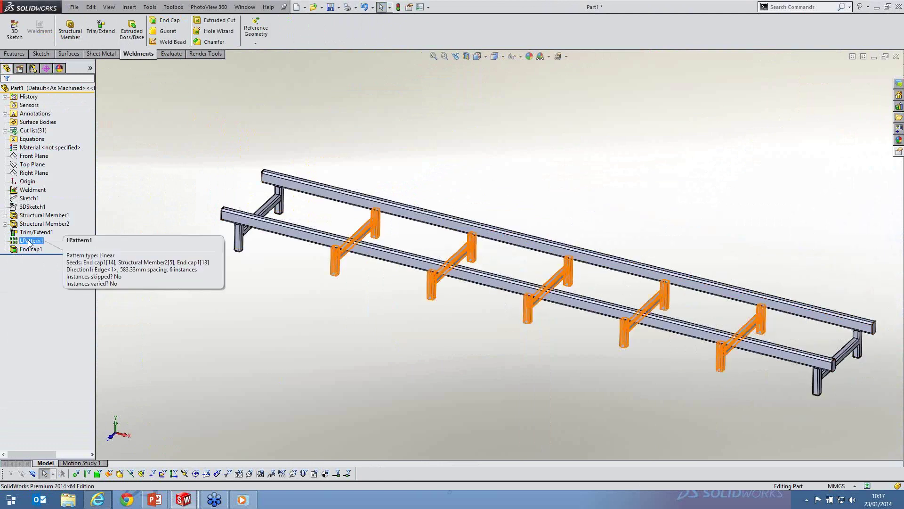
click(319, 222)
scroll(318, 221, down, 3)
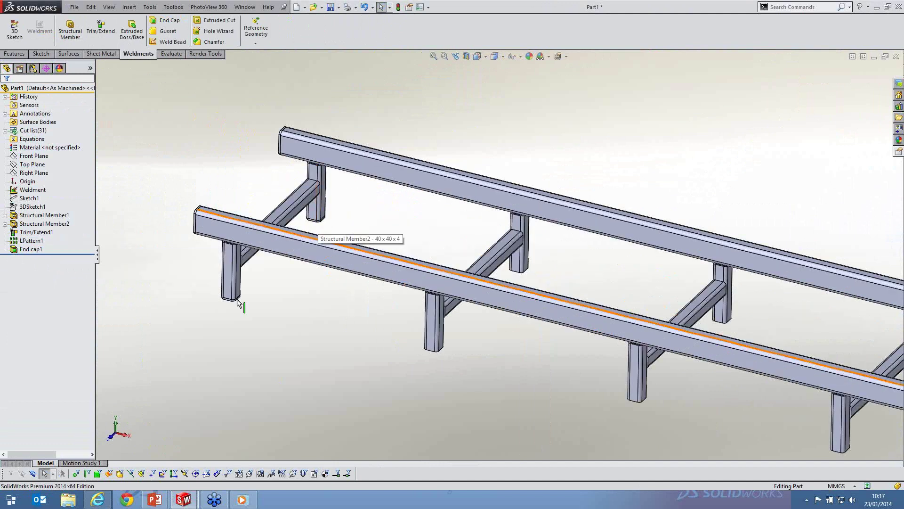
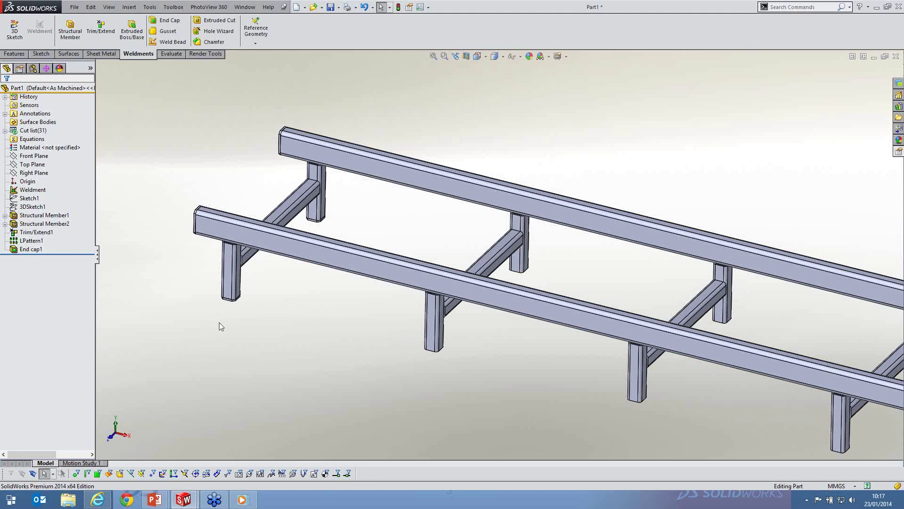
Reorder the End cap1 feature so it comes before the LPattern1 linear pattern
click(33, 250)
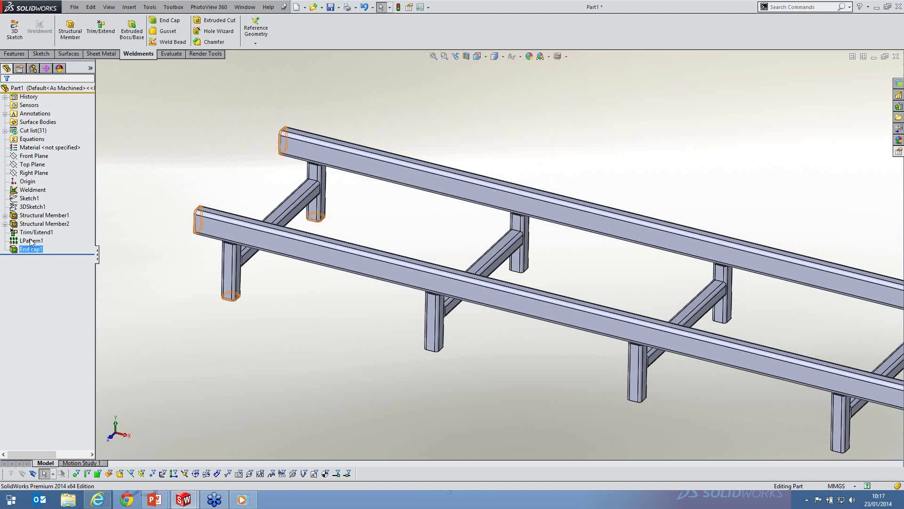
click(30, 241)
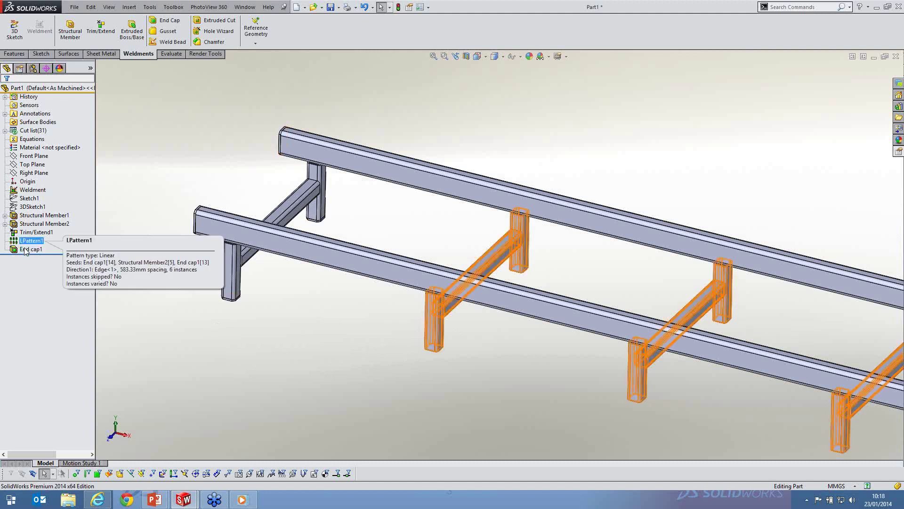
click(26, 249)
drag(31, 236, 32, 235)
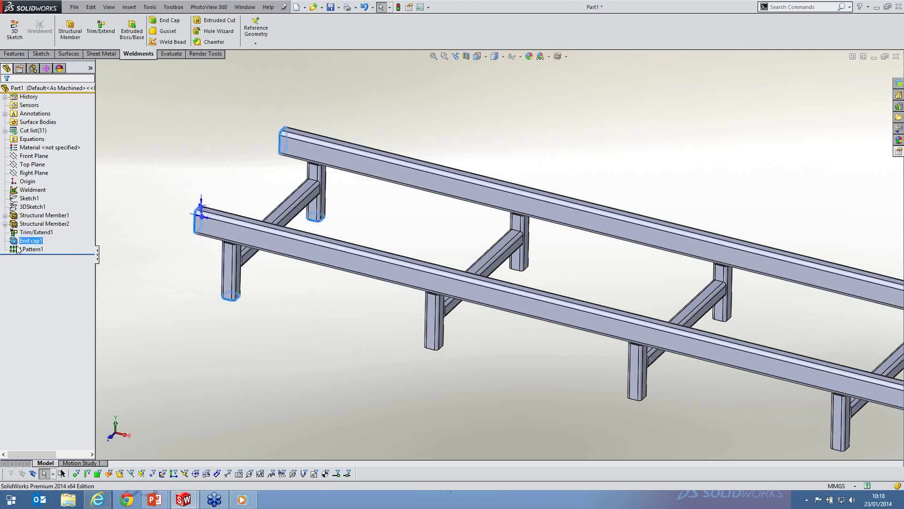
Edit the LPattern1 linear pattern and add the front leg's end cap at the frame's left end to the patterned bodies
click(29, 250)
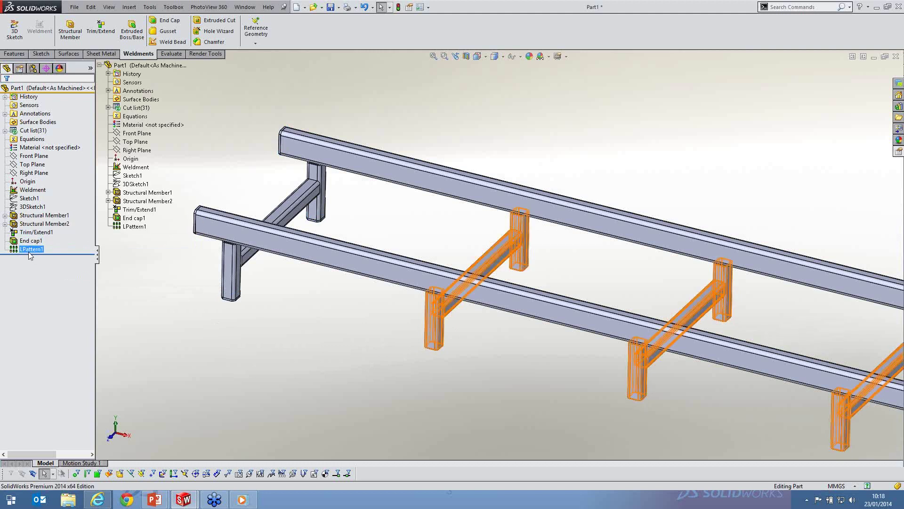
click(31, 225)
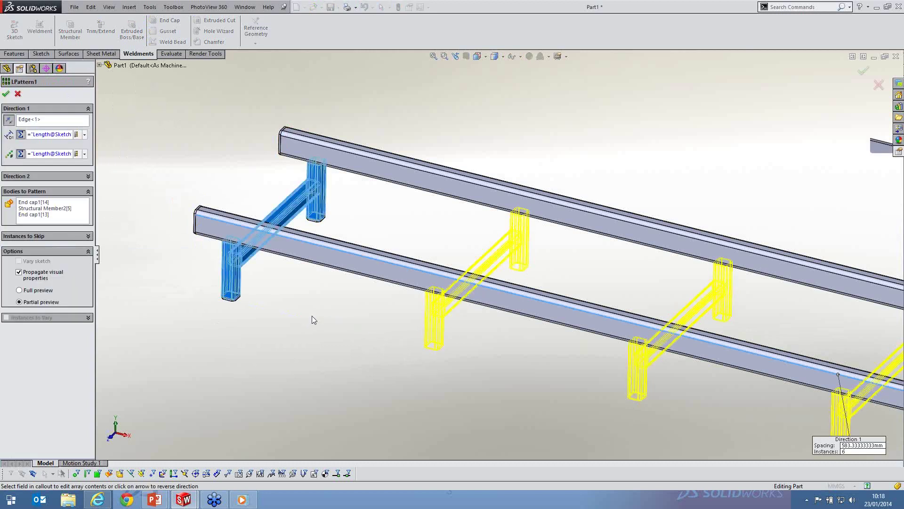
scroll(311, 315, down, 5)
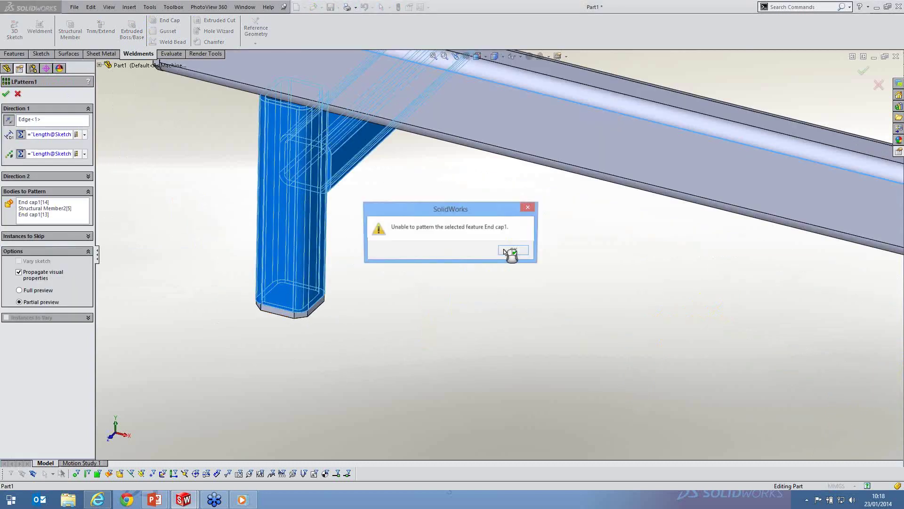
click(504, 250)
click(44, 220)
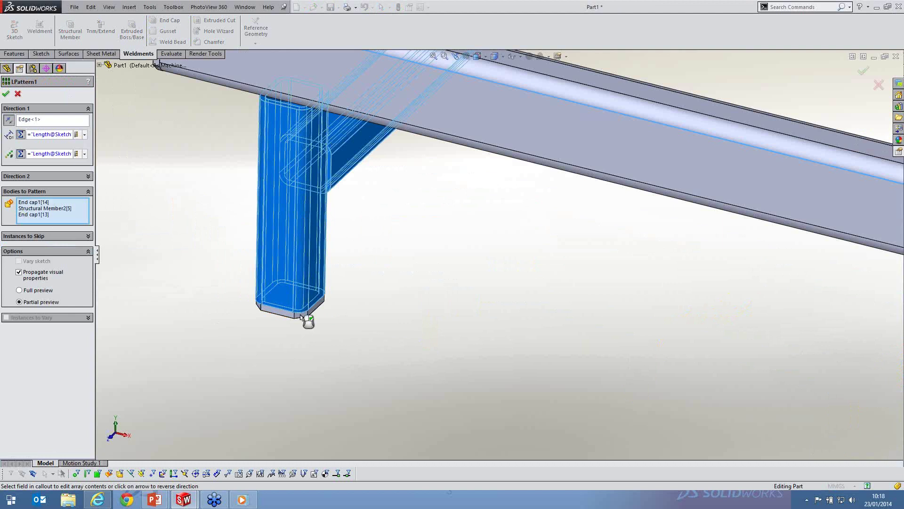
click(300, 315)
Add the rear leg's end cap at the frame's left end to the patterned bodies and apply the pattern change
scroll(545, 163, up, 3)
scroll(544, 144, down, 3)
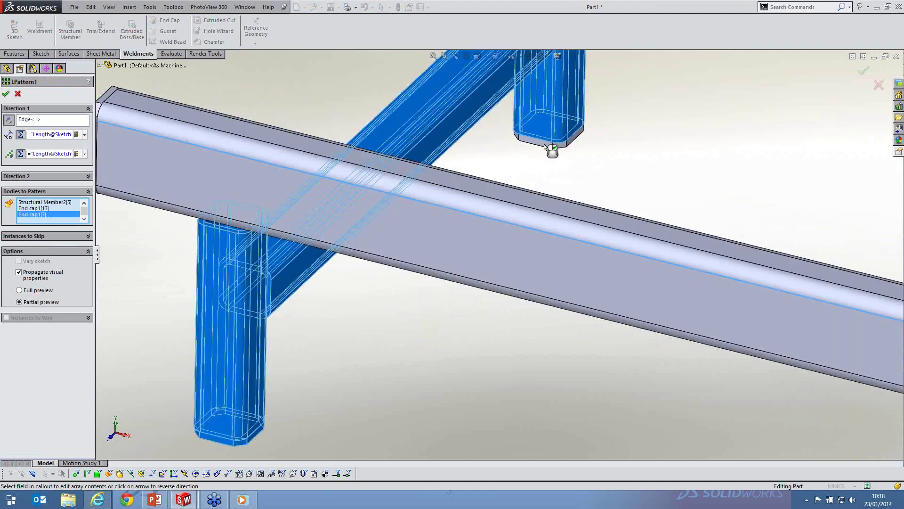
click(543, 143)
scroll(790, 343, up, 5)
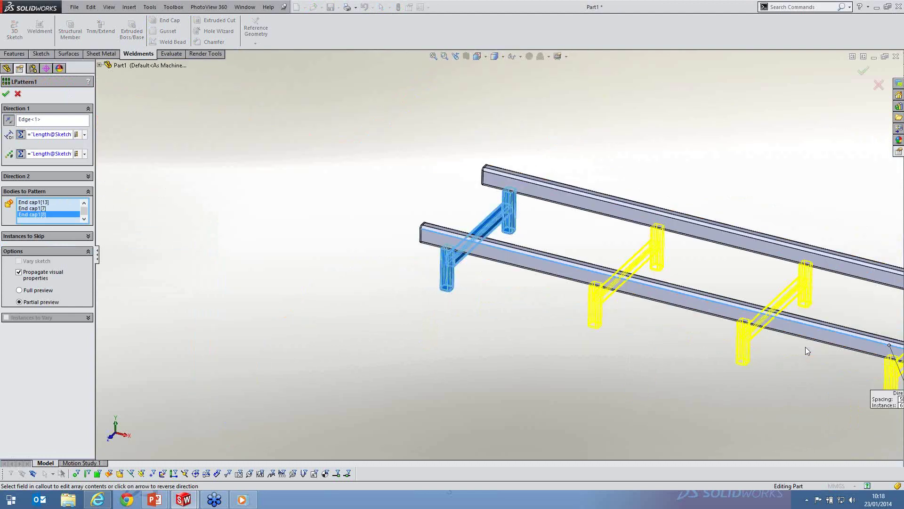
scroll(621, 298, up, 3)
scroll(620, 300, down, 2)
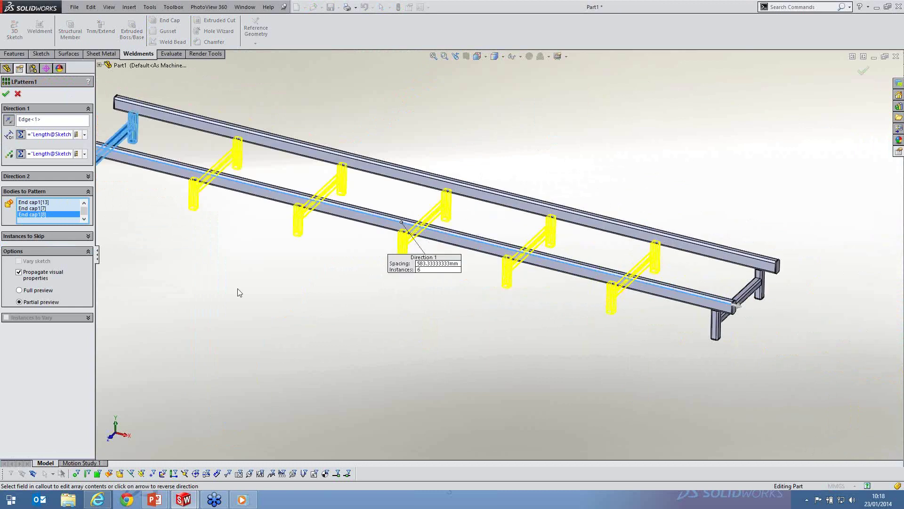
key(Return)
middle_drag(267, 280, 467, 352)
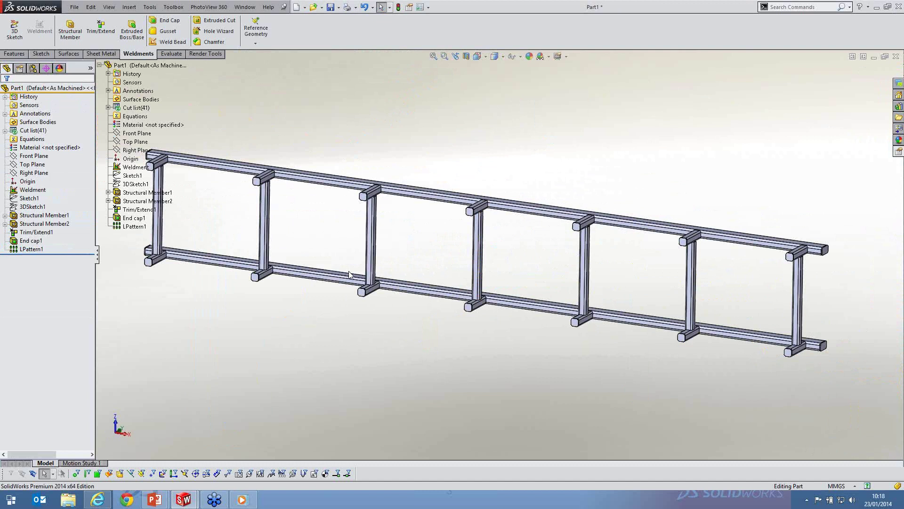
scroll(380, 230, up, 3)
scroll(338, 226, down, 2)
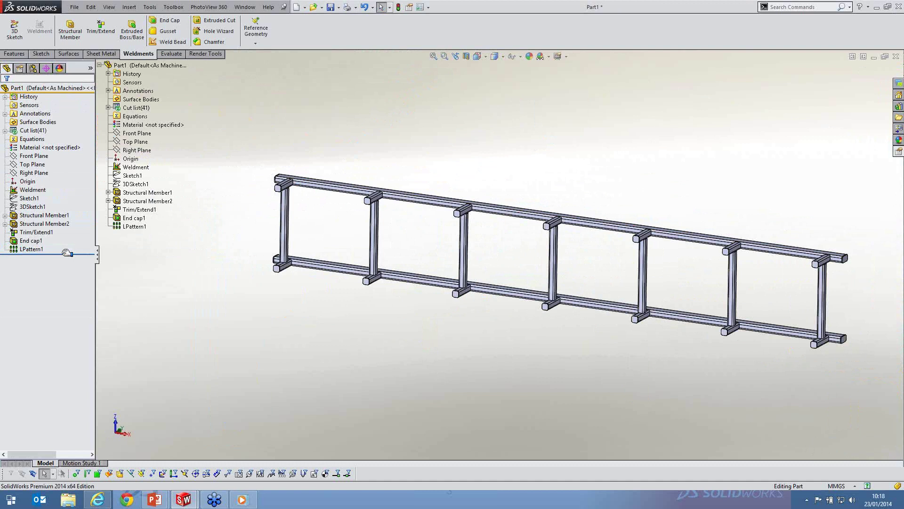
Roll the model back to just before the LPattern1 linear pattern, keeping the End cap1 feature active
mouse_move(66, 248)
mouse_down()
mouse_move(64, 218)
mouse_move(84, 221)
mouse_move(34, 248)
mouse_up()
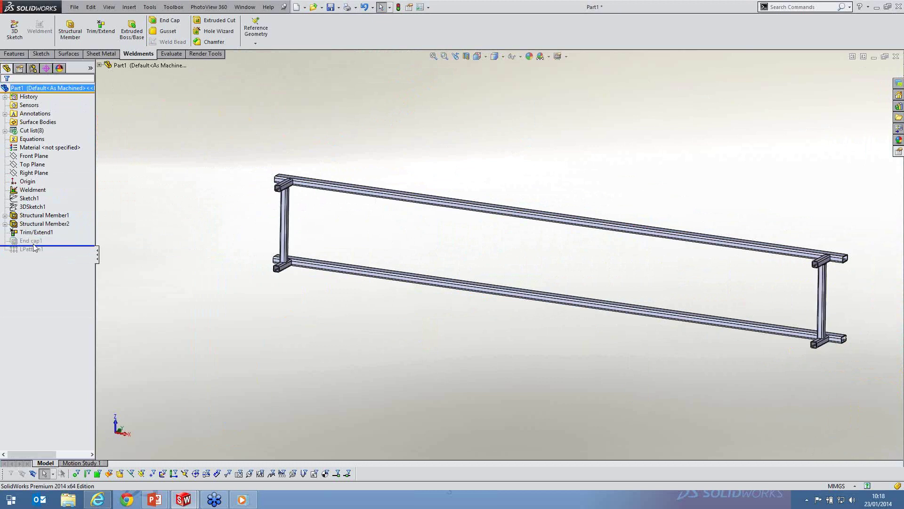
click(322, 211)
scroll(310, 200, down, 3)
scroll(323, 171, down, 3)
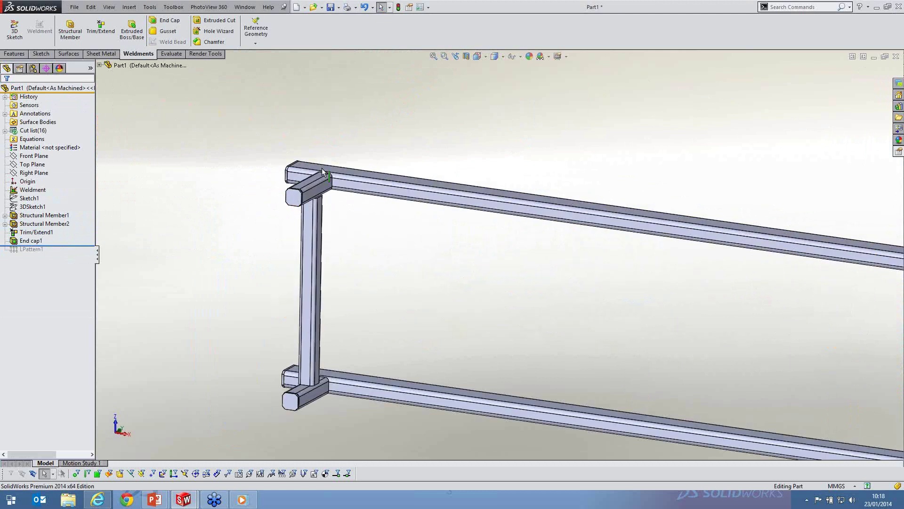
Start a Ø10.0 ANSI Metric drill-size hole, blind 50 mm, and place its first point on the front leg's cap at the frame's left end
click(217, 33)
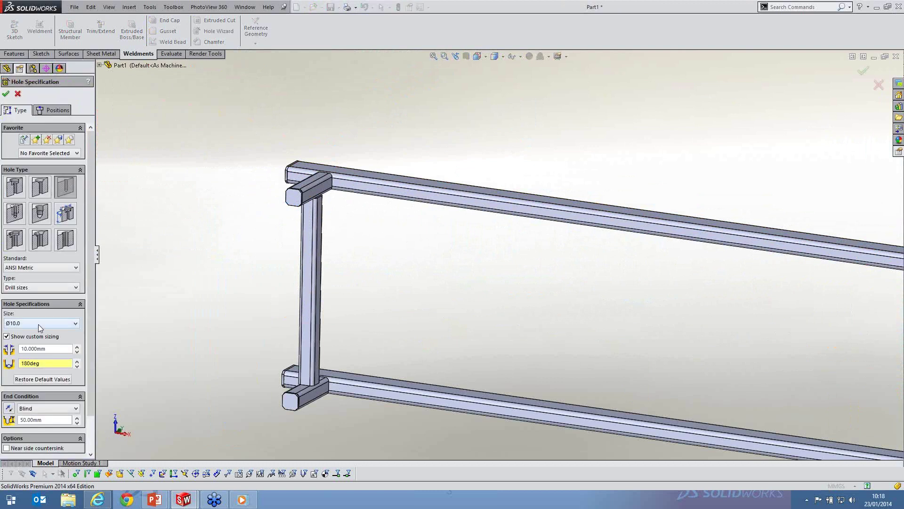
click(43, 111)
scroll(253, 278, down, 5)
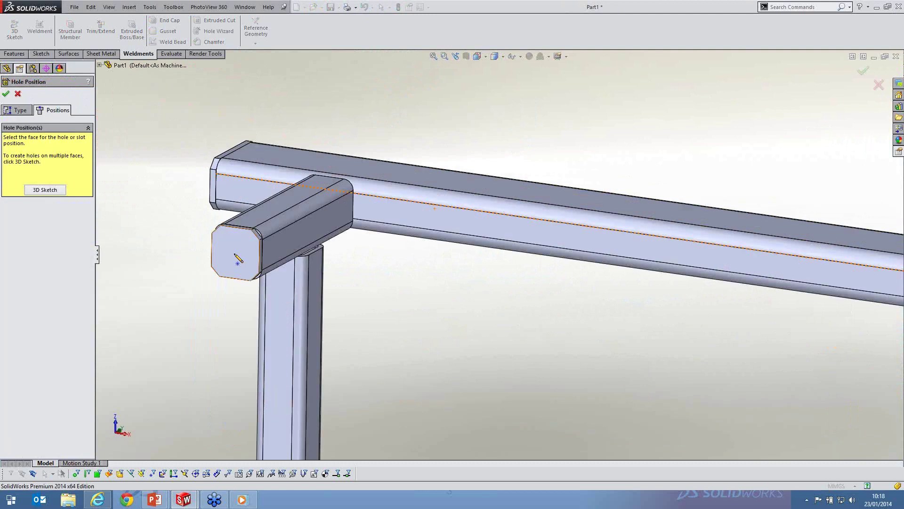
click(238, 260)
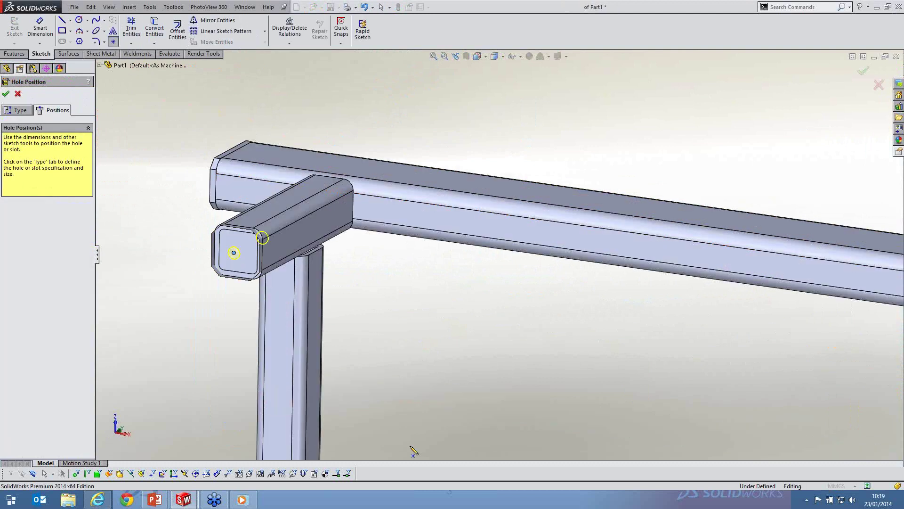
Place hole points on the other three leg caps: the left rear leg and both legs at the frame's right end
middle_drag(413, 450, 669, 337)
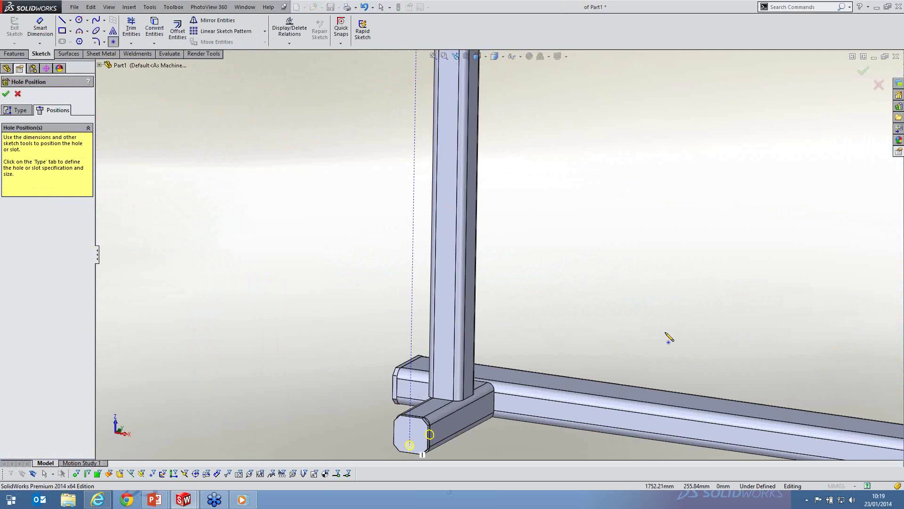
scroll(639, 236, up, 5)
scroll(460, 290, down, 6)
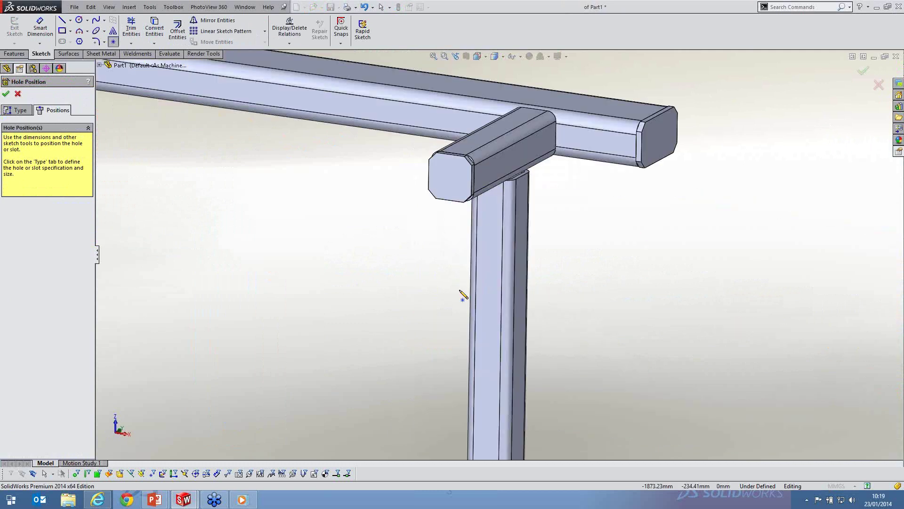
scroll(464, 295, up, 3)
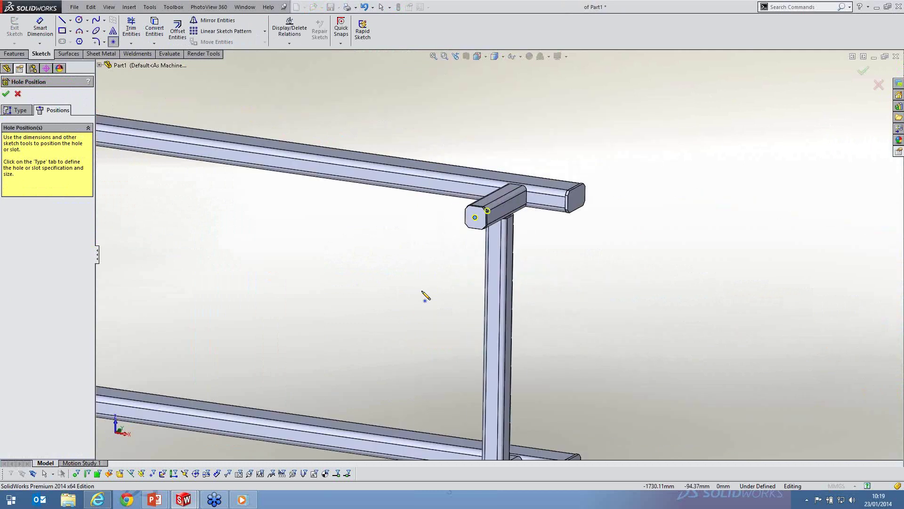
scroll(421, 290, up, 3)
scroll(424, 339, down, 5)
scroll(529, 252, up, 4)
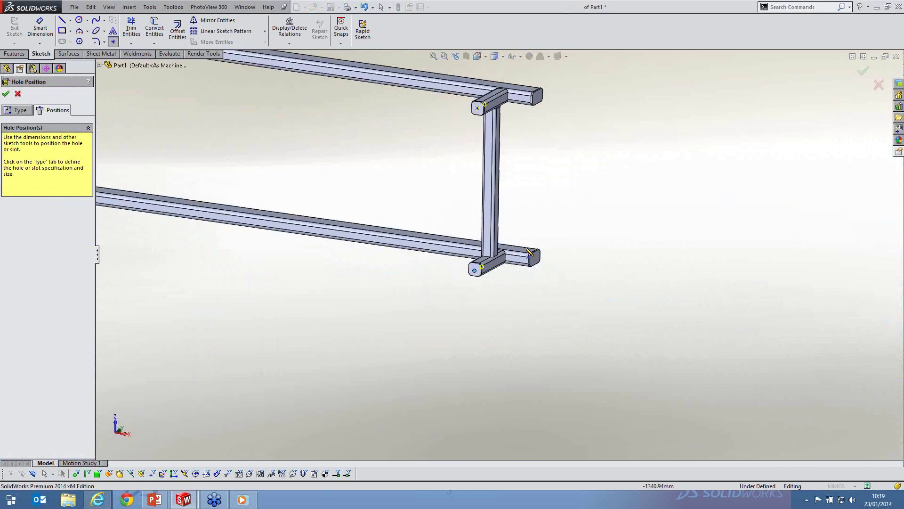
middle_drag(529, 252, 356, 199)
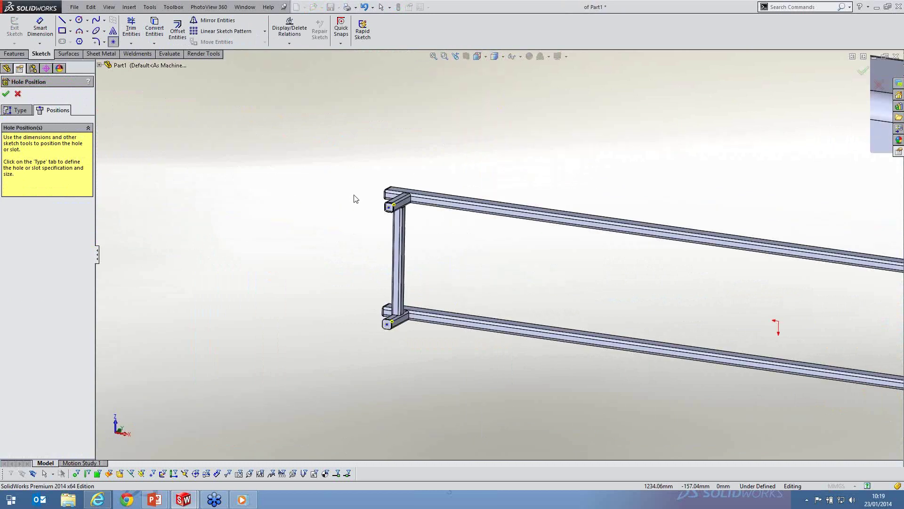
Draw a diagonal construction line across the left front leg's cap and snap the hole point to the line's midpoint
scroll(391, 209, down, 6)
key(Escape)
key(s)
click(316, 247)
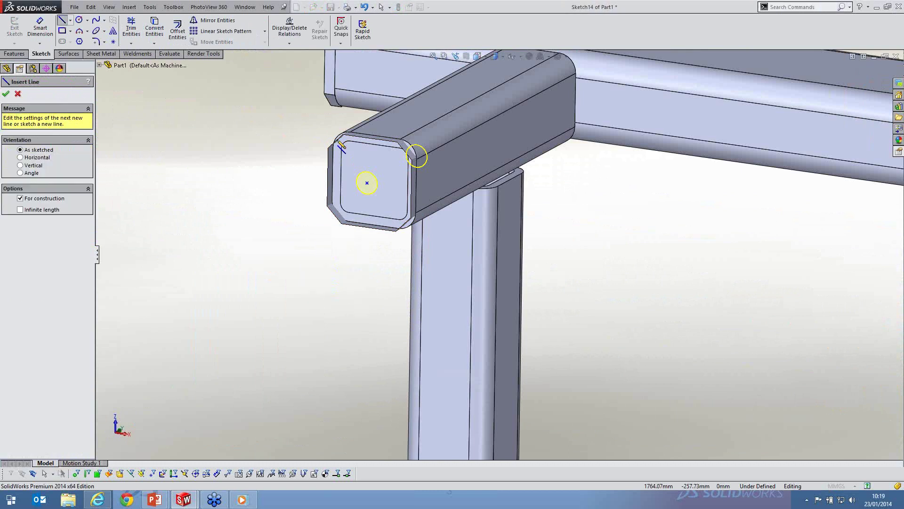
click(345, 151)
click(404, 220)
key(Escape)
drag(367, 183, 370, 183)
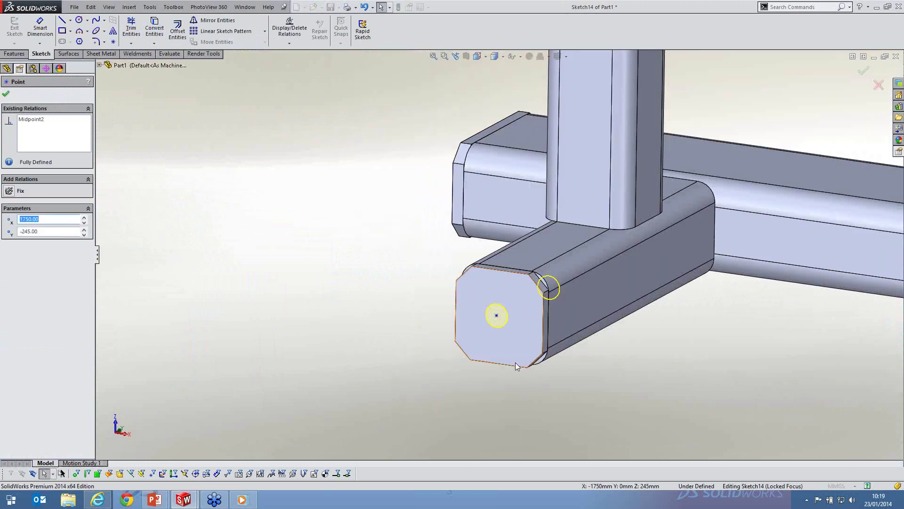
Draw a corner-to-corner centerline on the left rear leg's cap and snap its hole point to the midpoint
click(516, 363)
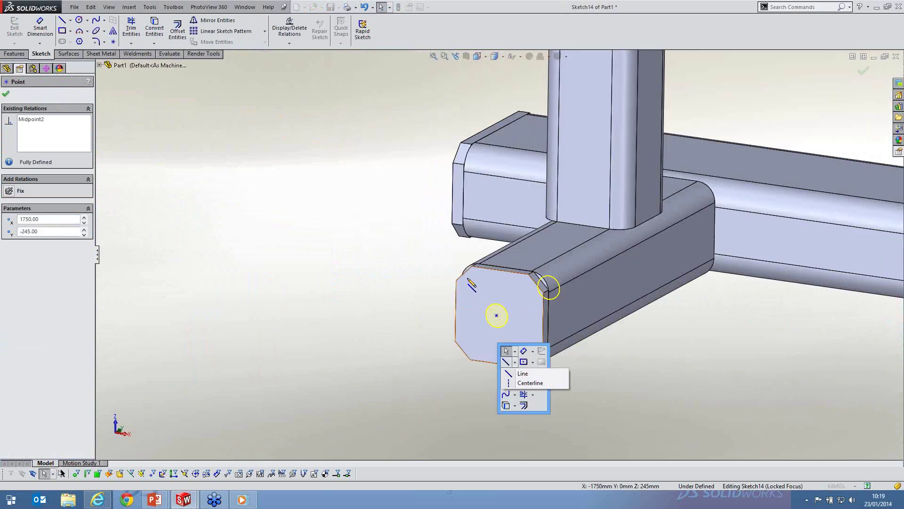
click(530, 382)
drag(535, 361, 463, 273)
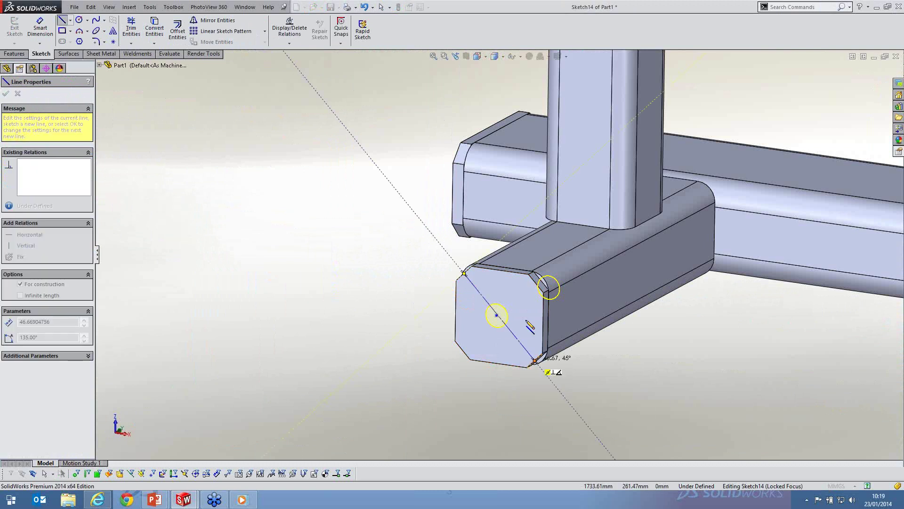
key(Escape)
drag(521, 343, 500, 317)
Draw a diagonal centerline across the right front leg's cap and snap its hole point to the line's midpoint
scroll(790, 289, up, 10)
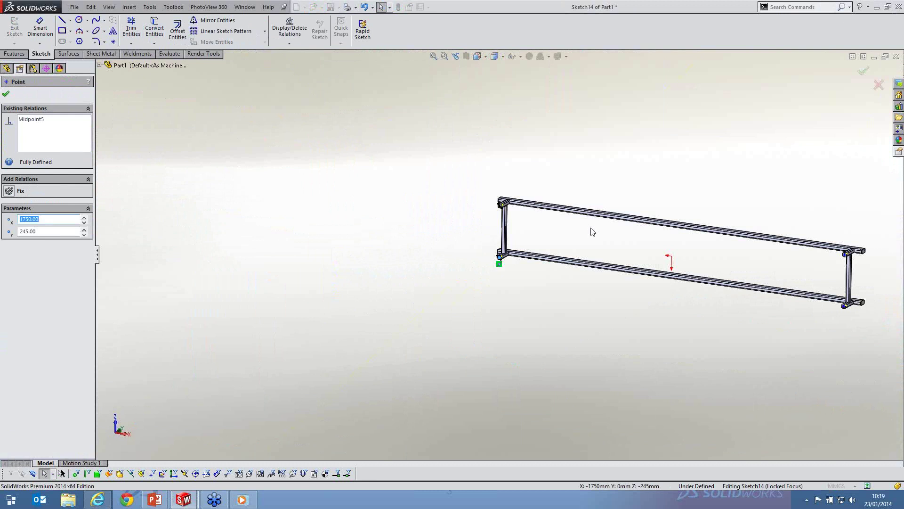
scroll(487, 156, down, 5)
scroll(487, 157, down, 3)
key(s)
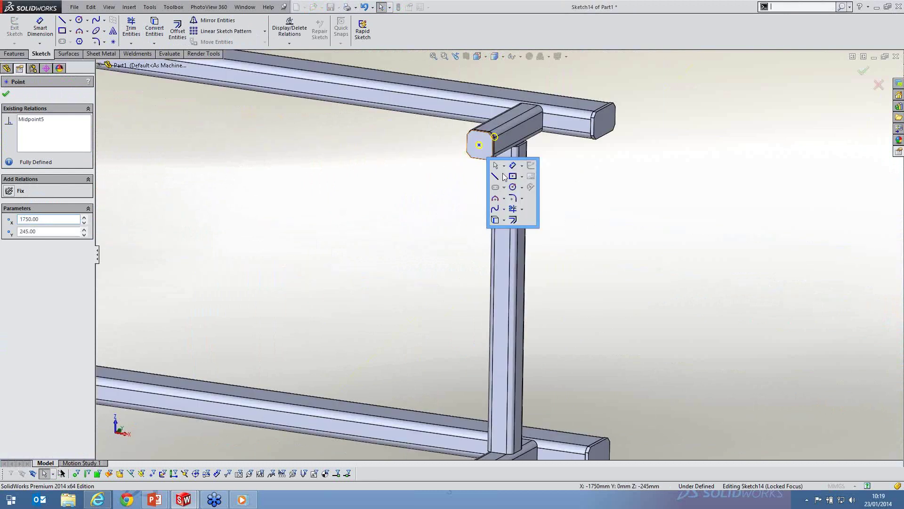
click(494, 176)
scroll(459, 142, down, 1)
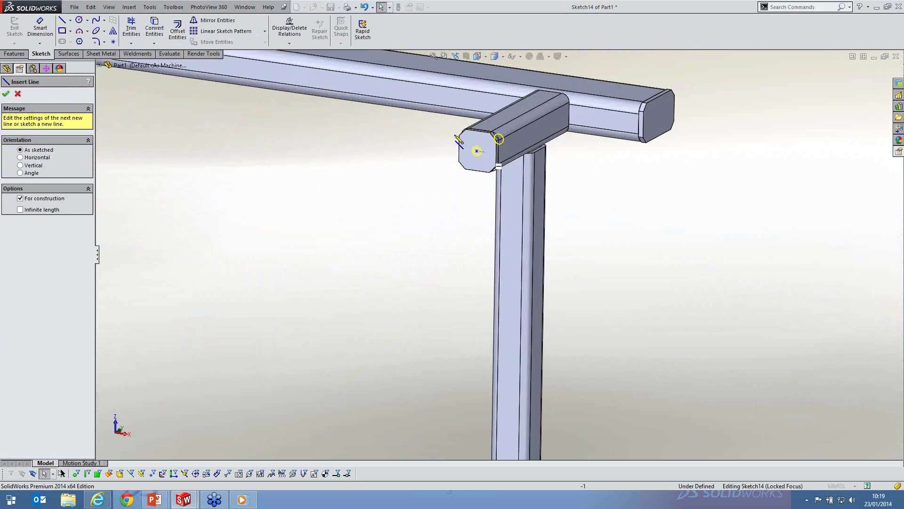
scroll(480, 134, down, 2)
click(498, 188)
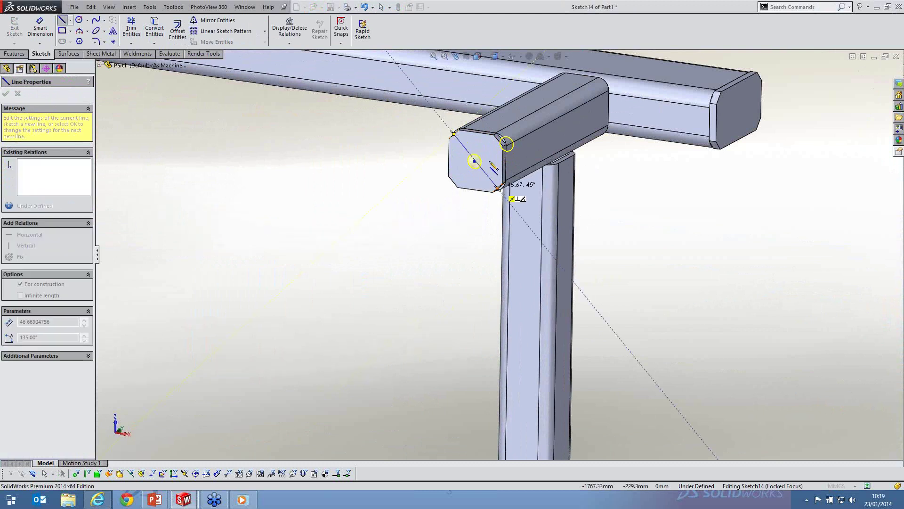
key(Escape)
drag(474, 161, 476, 161)
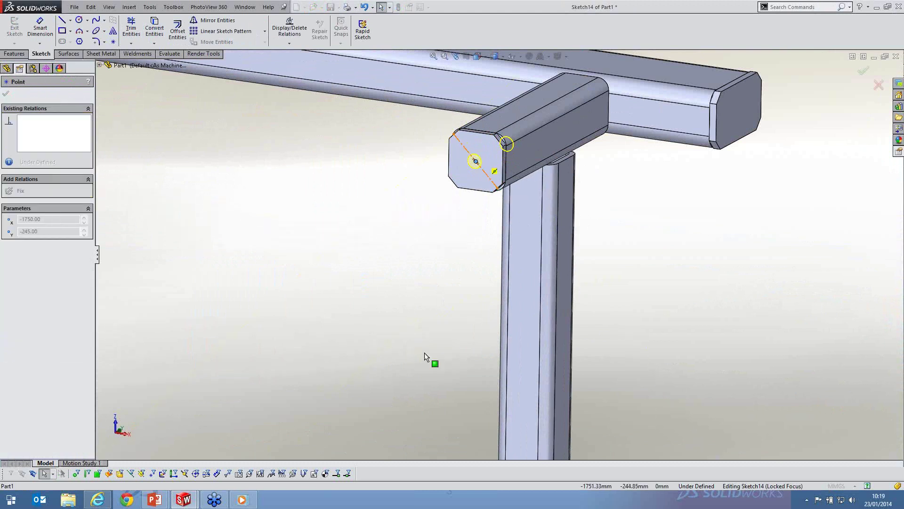
Centre the hole point on the right rear leg's cap using the midpoint of a new diagonal centerline
scroll(425, 352, down, 5)
key(s)
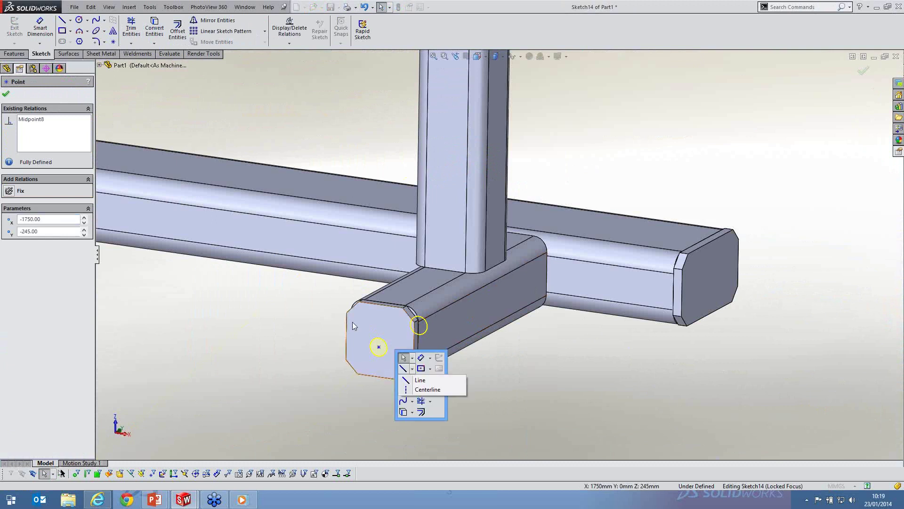
click(427, 389)
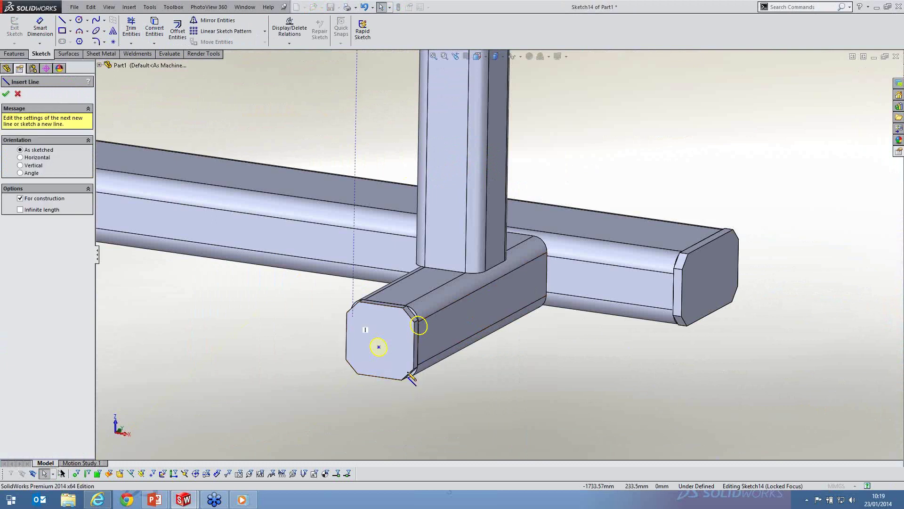
click(352, 307)
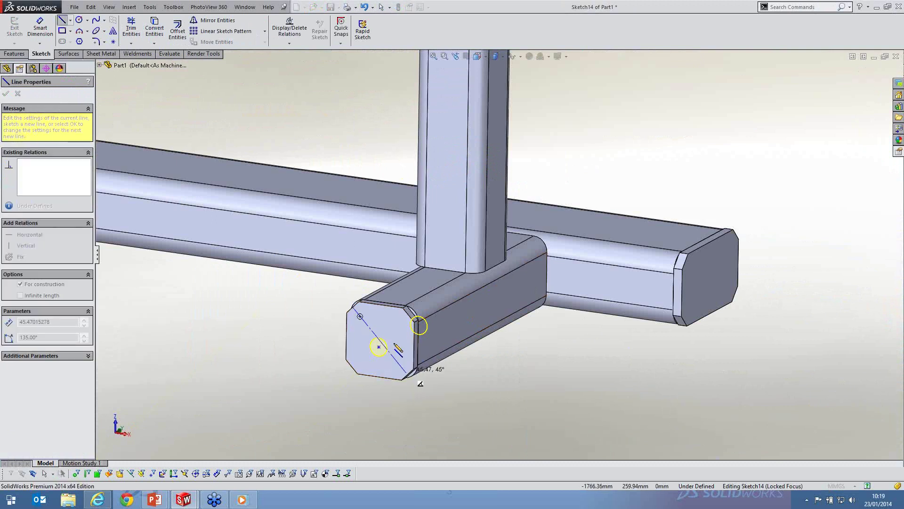
click(408, 376)
key(Escape)
click(380, 344)
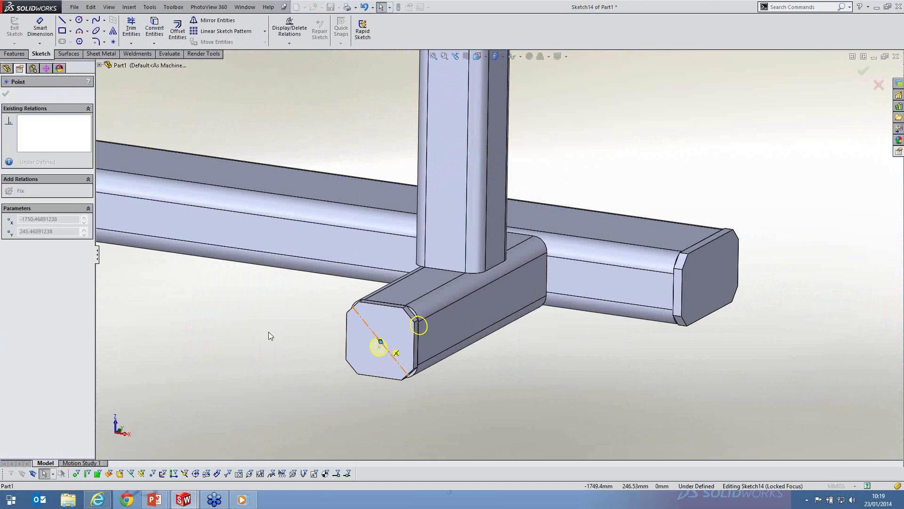
Apply the hole positions to create the 10 mm holes in the four leg caps
scroll(317, 181, up, 6)
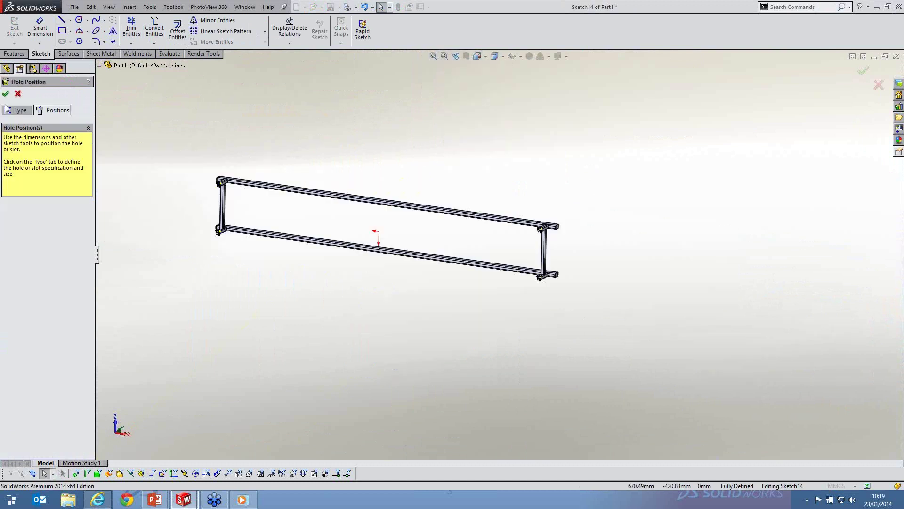
scroll(209, 275, down, 1)
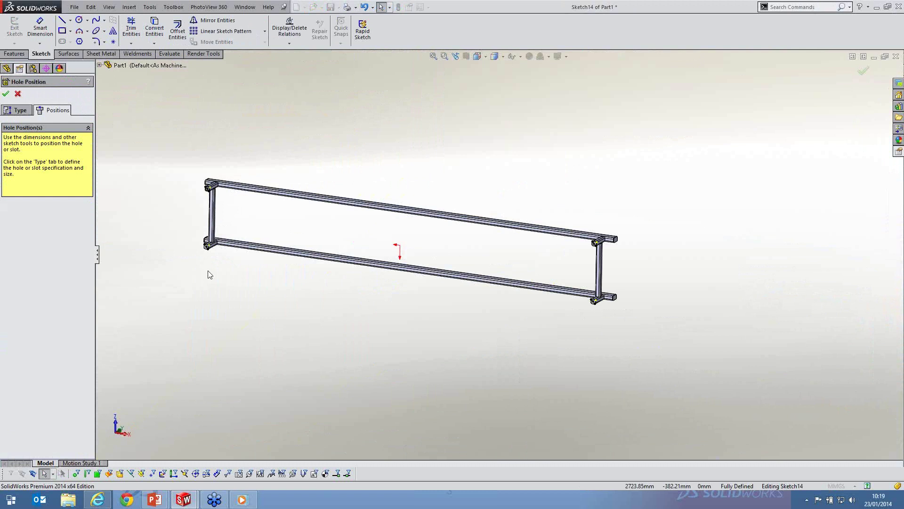
key(Return)
scroll(187, 201, down, 4)
click(184, 207)
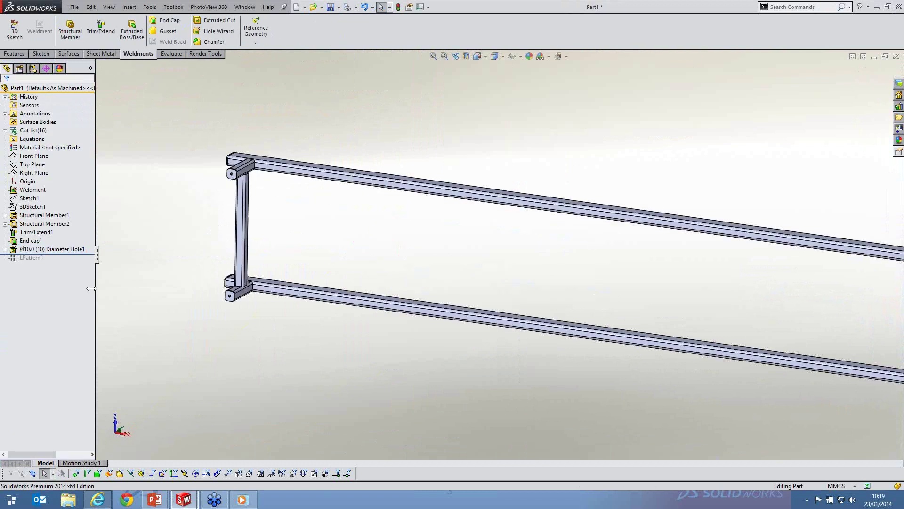
Roll the model forward past the LPattern1 linear pattern so the holes are included in the patterned legs
click(36, 249)
drag(33, 242, 47, 259)
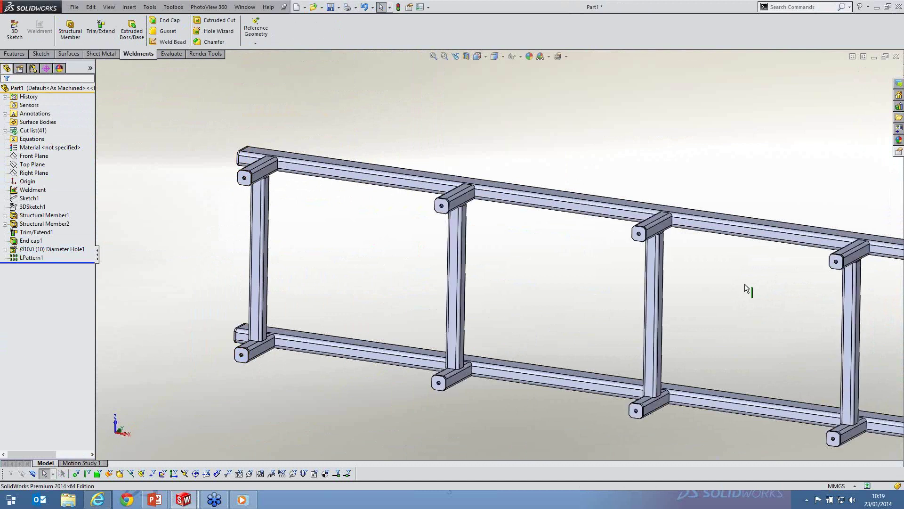
scroll(748, 290, up, 5)
middle_drag(725, 286, 601, 421)
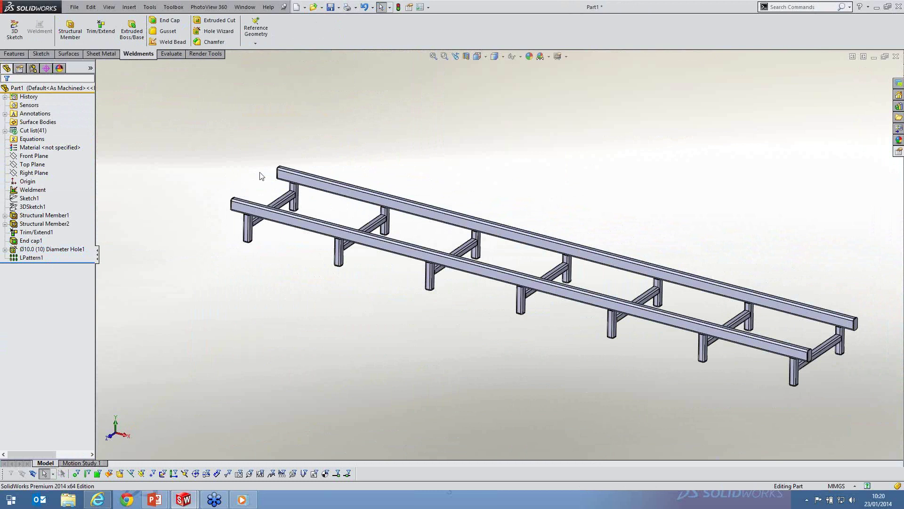
Start a new sketch on the inner side face of the rear top rail
scroll(304, 230, down, 3)
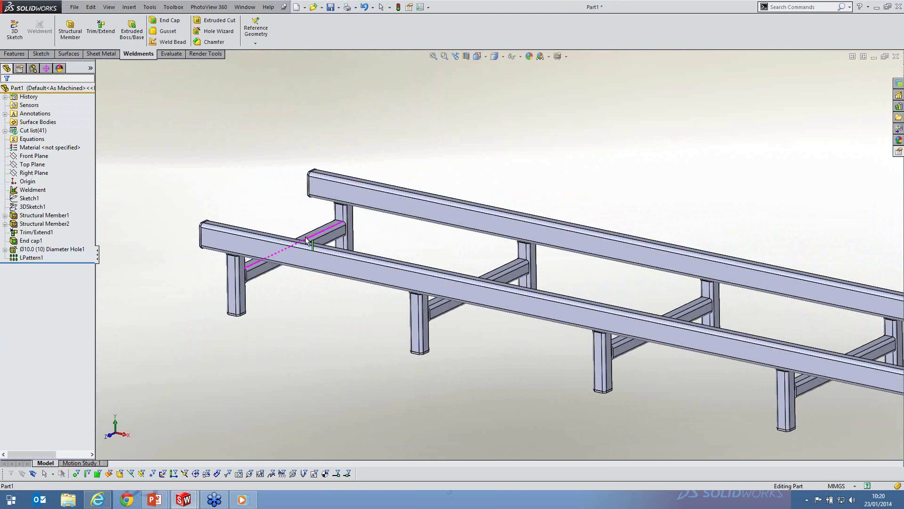
middle_drag(306, 241, 367, 199)
scroll(368, 196, down, 2)
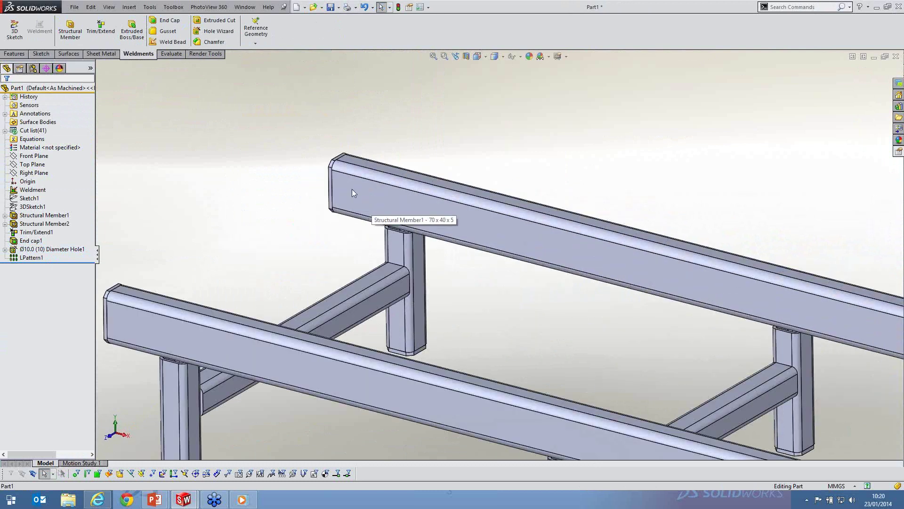
click(352, 189)
click(388, 159)
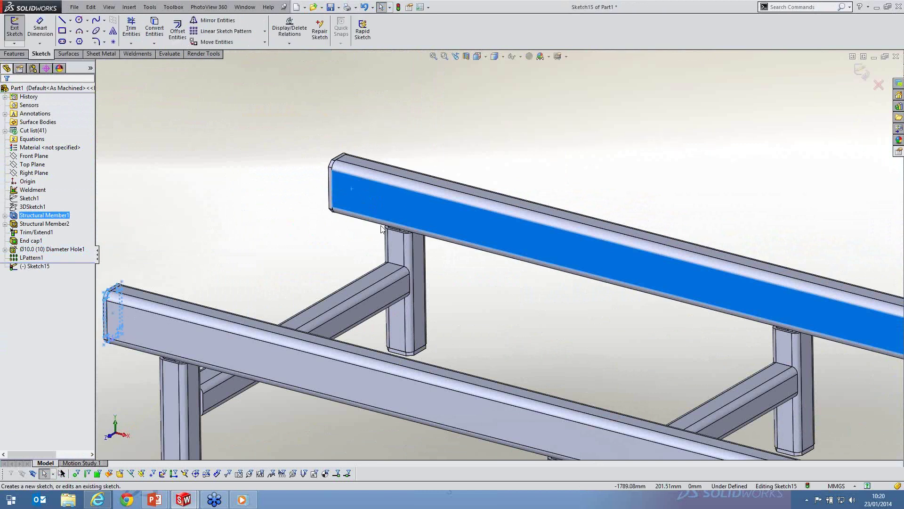
Draw a horizontal centerline on the rear rail's face, starting from the midpoint of its left end edge
scroll(325, 193, down, 3)
key(s)
click(389, 241)
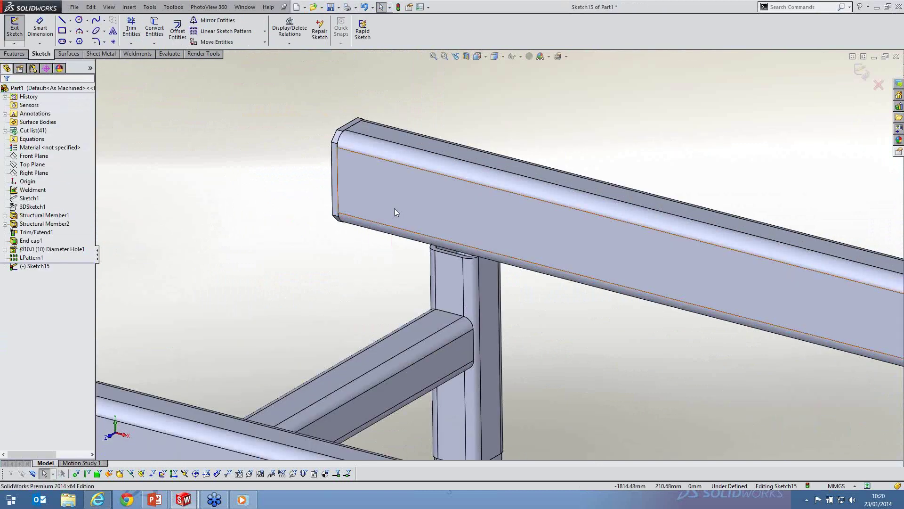
key(s)
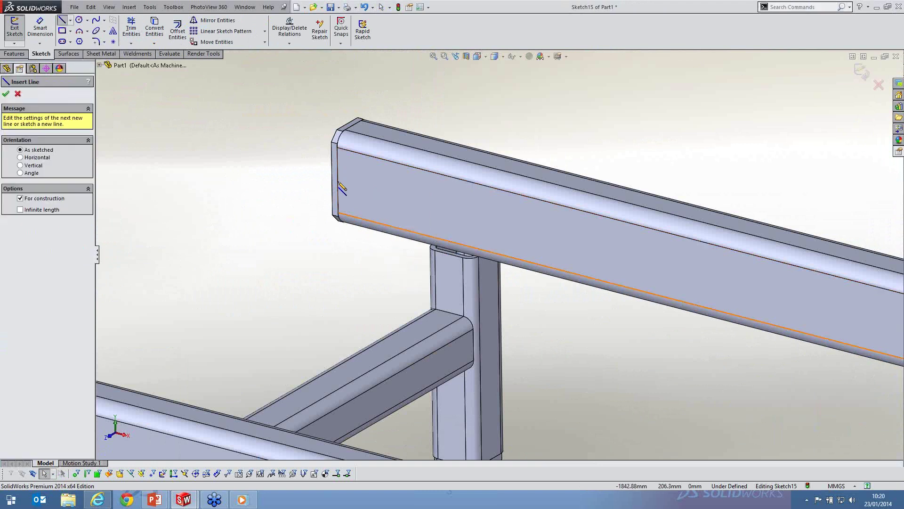
click(337, 181)
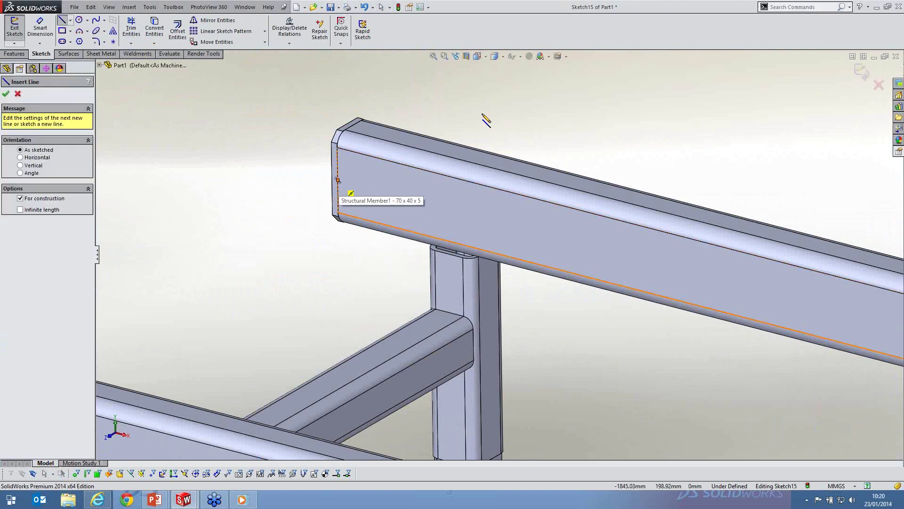
click(401, 196)
Sketch a circle about 42 mm in diameter centred on the free end of the rear rail's centerline
click(434, 208)
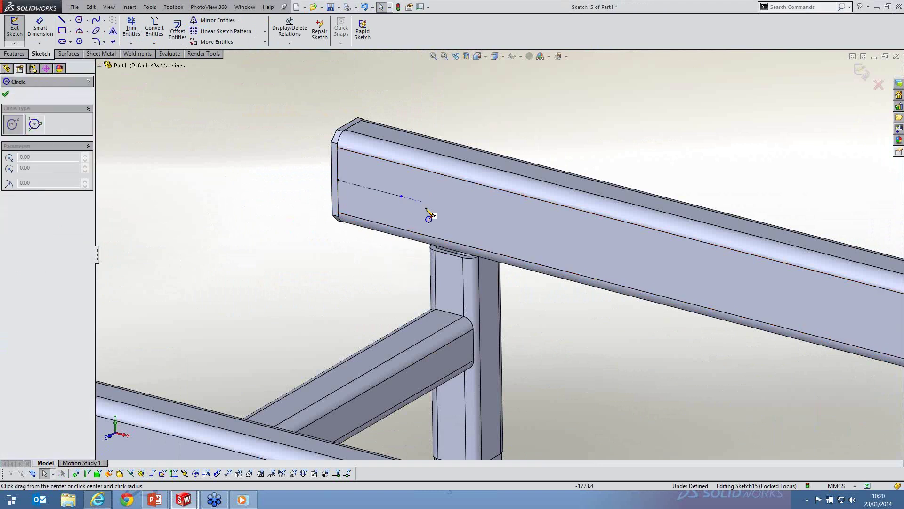
drag(402, 196, 425, 206)
key(Escape)
key(s)
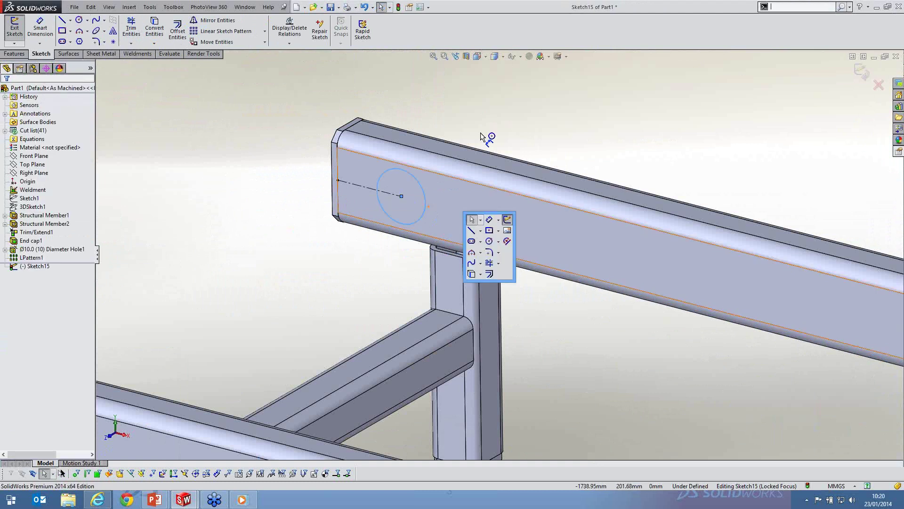
Dimension the circle to 15 mm diameter, with its centre 30 mm from the rear rail's end edge
click(481, 137)
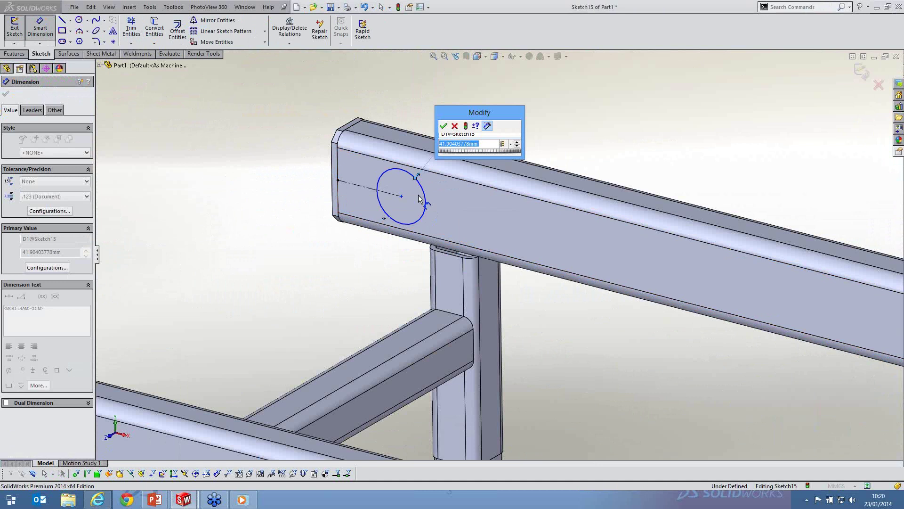
text(15)
key(Return)
scroll(400, 189, down, 3)
click(355, 346)
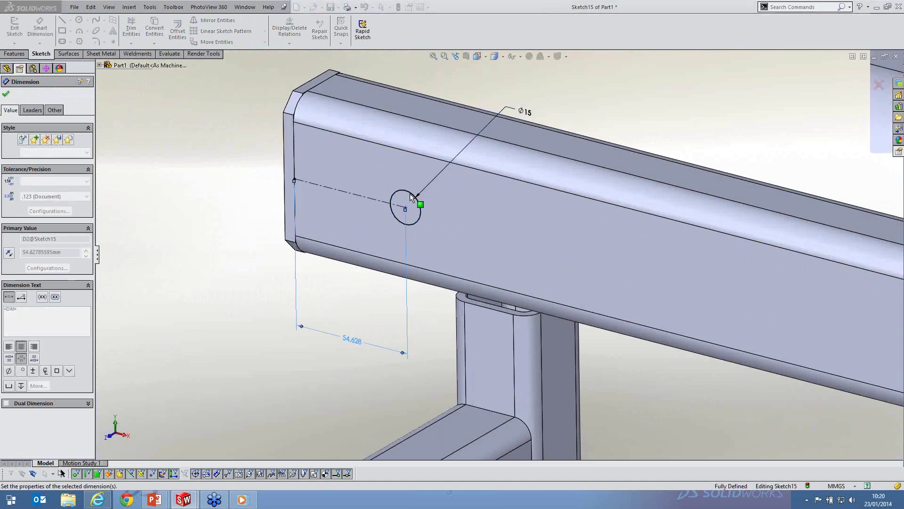
key(Escape)
Draw a corner rectangle inside the circle, with opposite corners on its circumference
scroll(409, 197, down, 4)
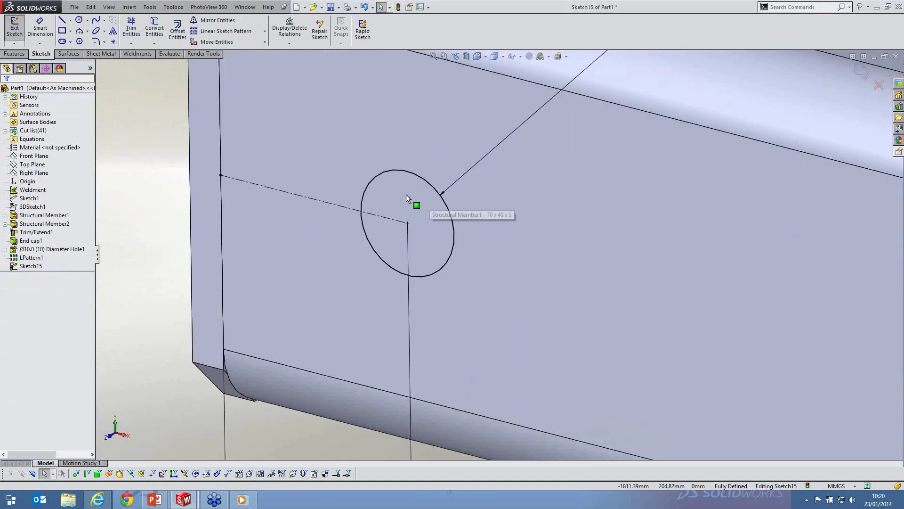
key(s)
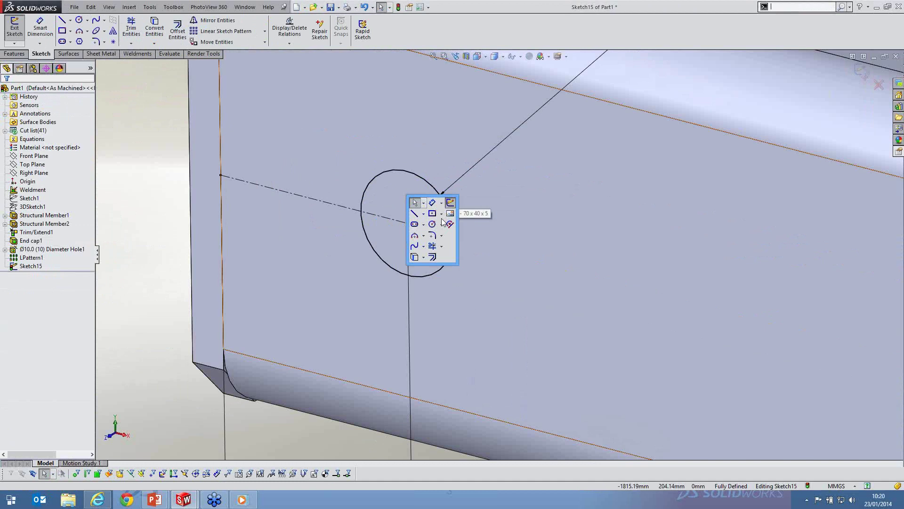
click(433, 213)
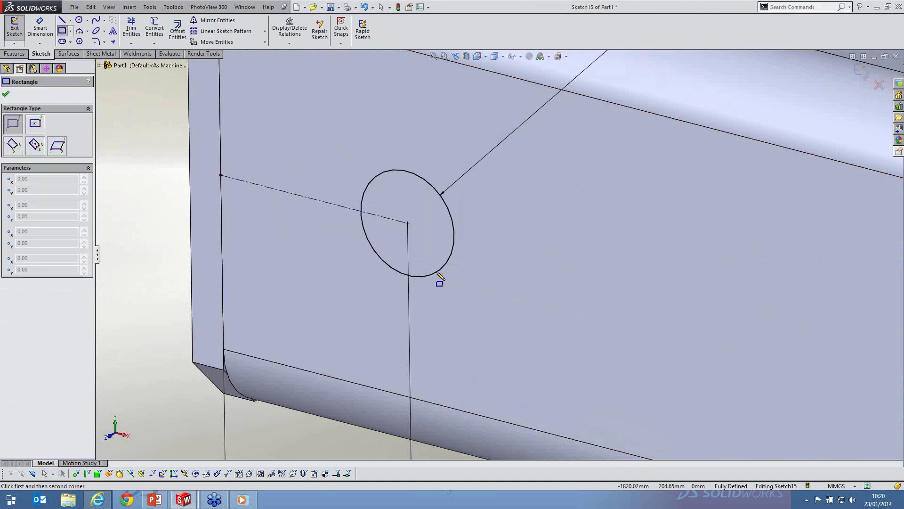
drag(438, 274, 443, 189)
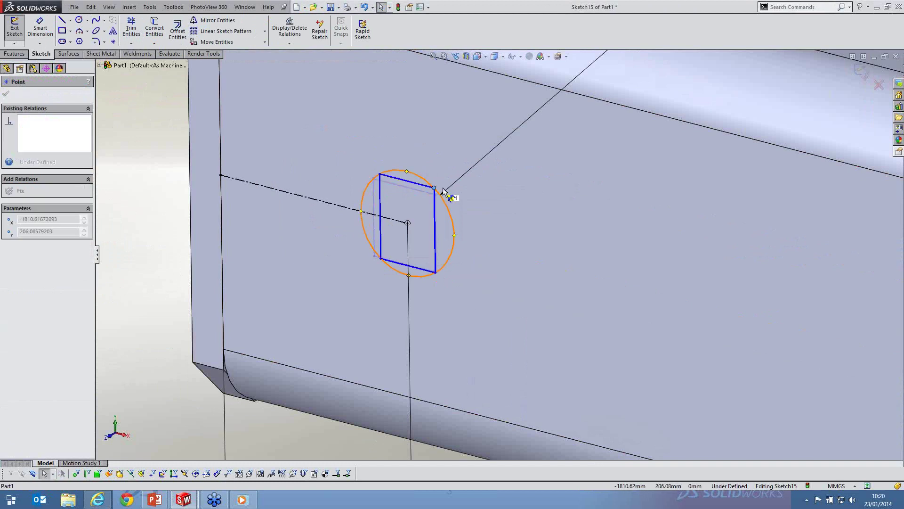
Dimension the rectangle's width to 9 mm
right_drag(443, 188, 419, 142)
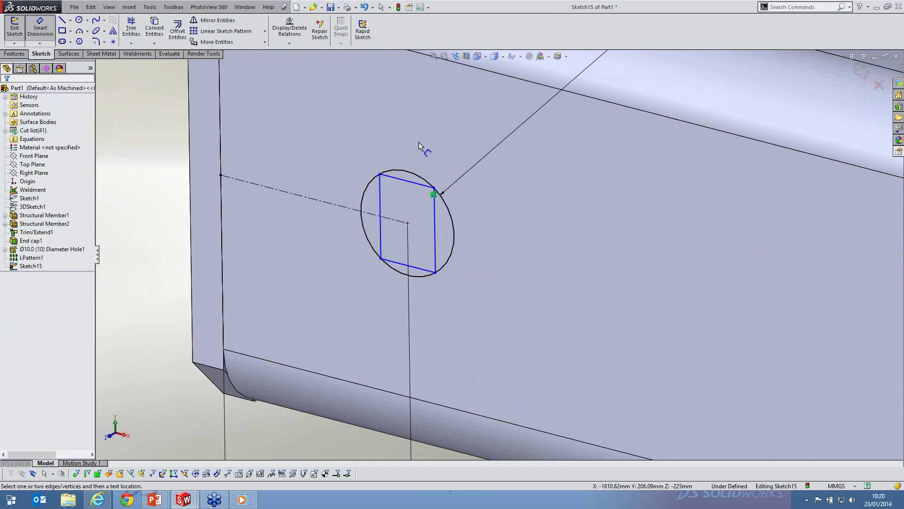
click(419, 143)
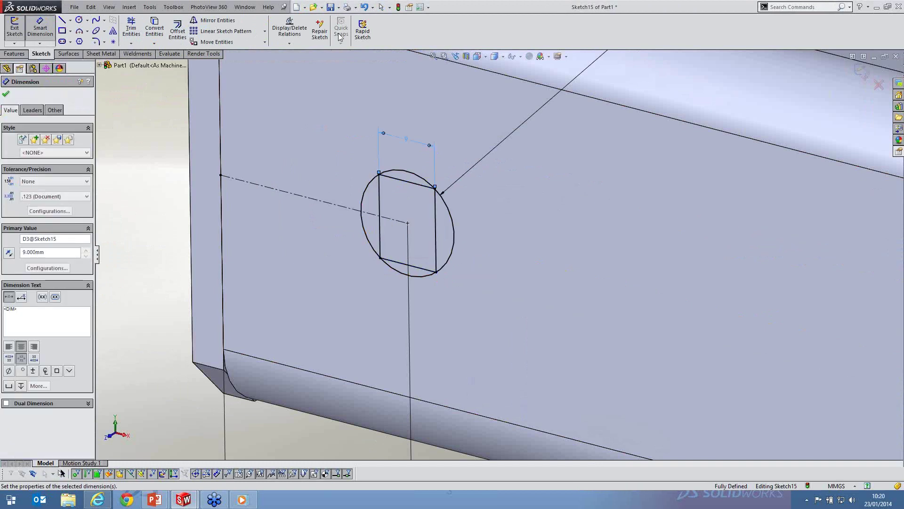
key(Escape)
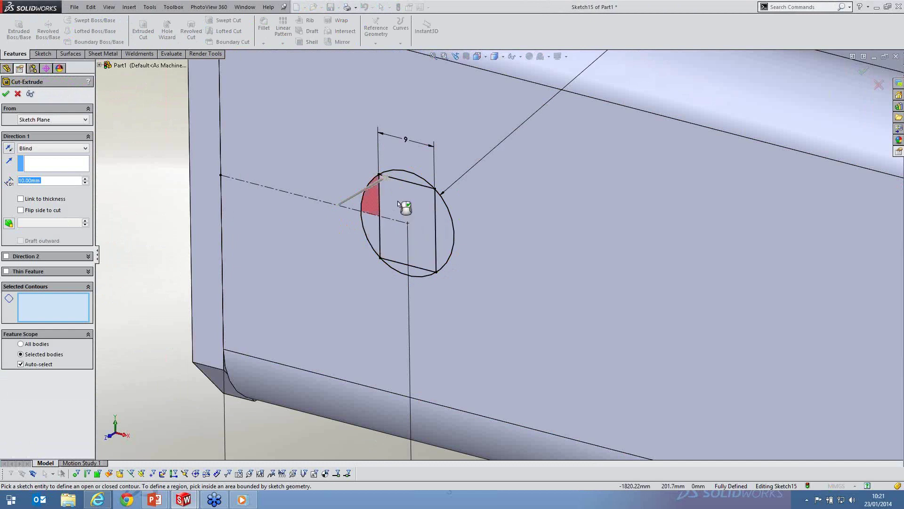
Set up an extruded cut of the rectangle and the arc regions above and below it, 5 mm deep blind
click(410, 180)
click(408, 269)
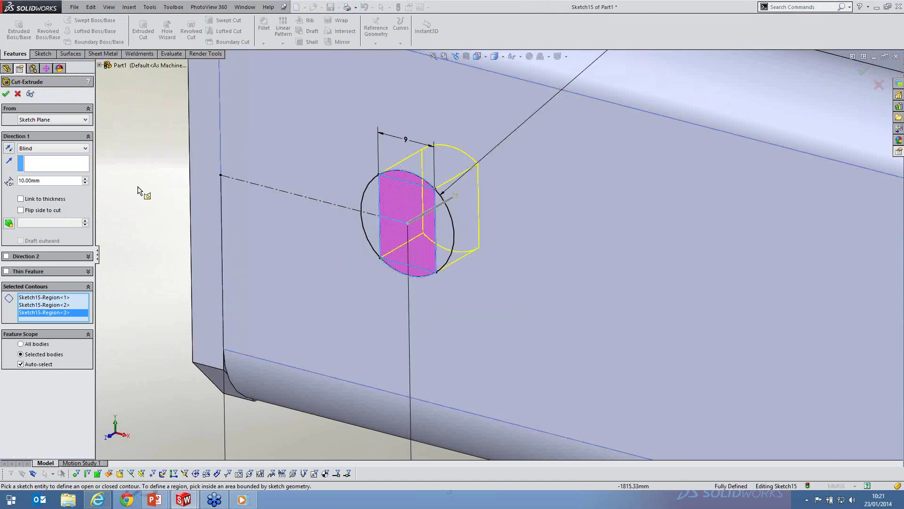
drag(49, 181, 2, 186)
text(5)
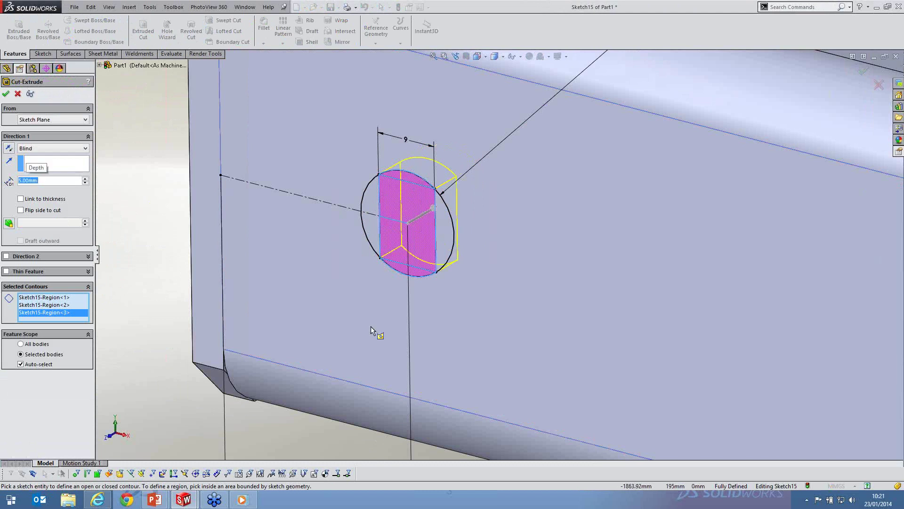
Add a second cut direction ending Offset From Surface, using the front rail's inner side face
mouse_move(498, 297)
middle_down()
mouse_move(555, 344)
mouse_move(550, 363)
middle_up()
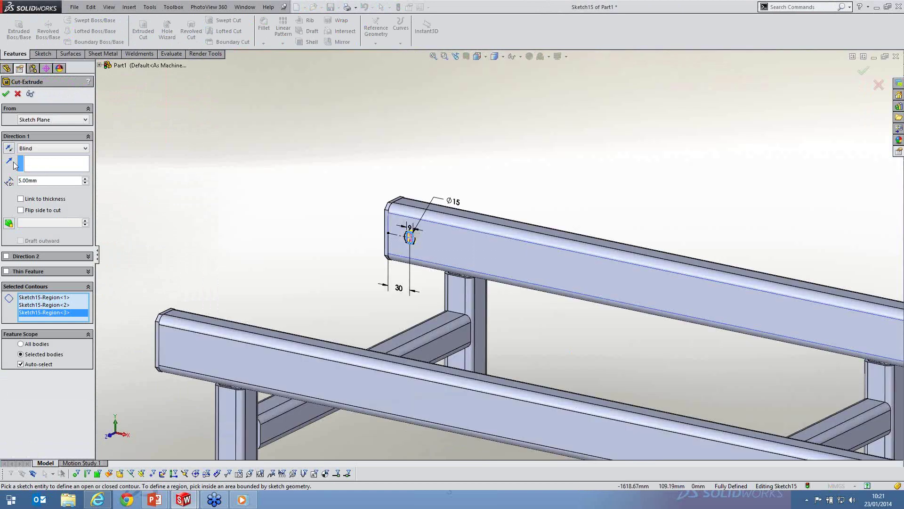
click(19, 256)
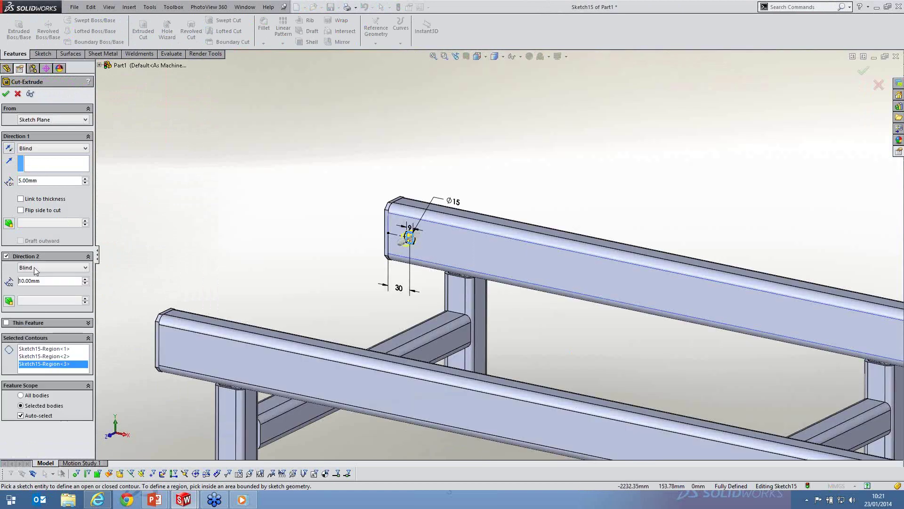
click(34, 267)
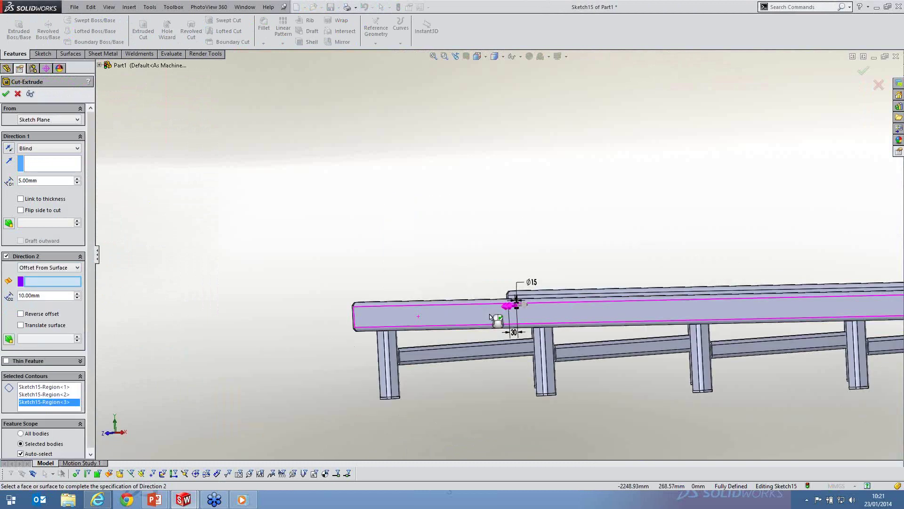
middle_drag(424, 264, 467, 272)
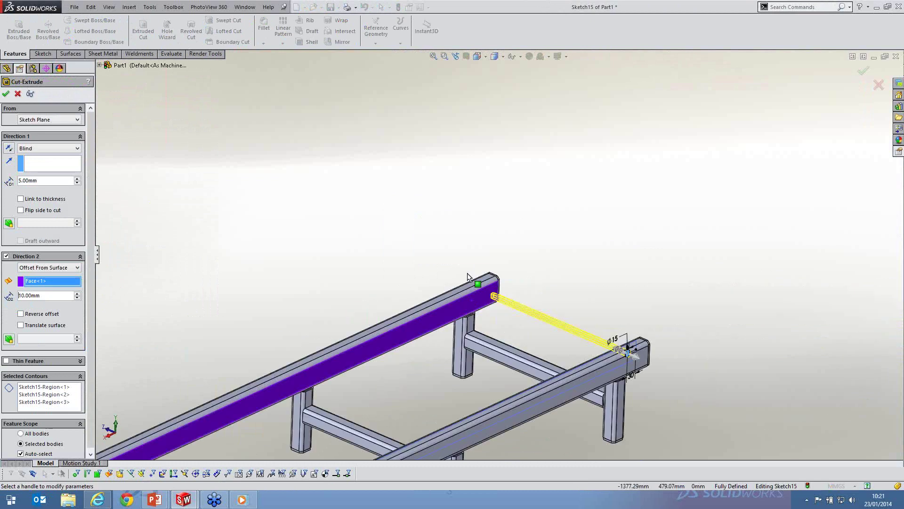
Reverse the second direction's offset and set it to 5 mm so the cut enters the front rail
scroll(467, 273, down, 10)
middle_drag(503, 249, 494, 236)
scroll(495, 237, up, 1)
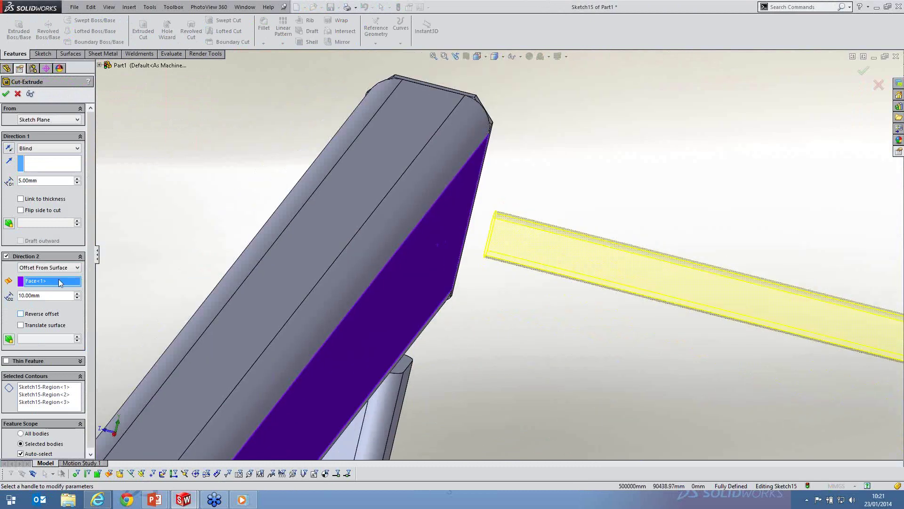
click(20, 313)
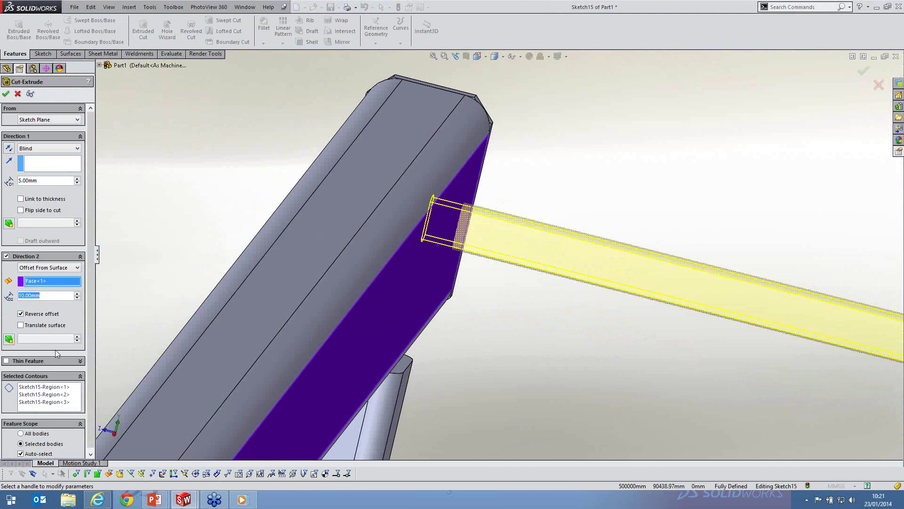
text(5)
key(Return)
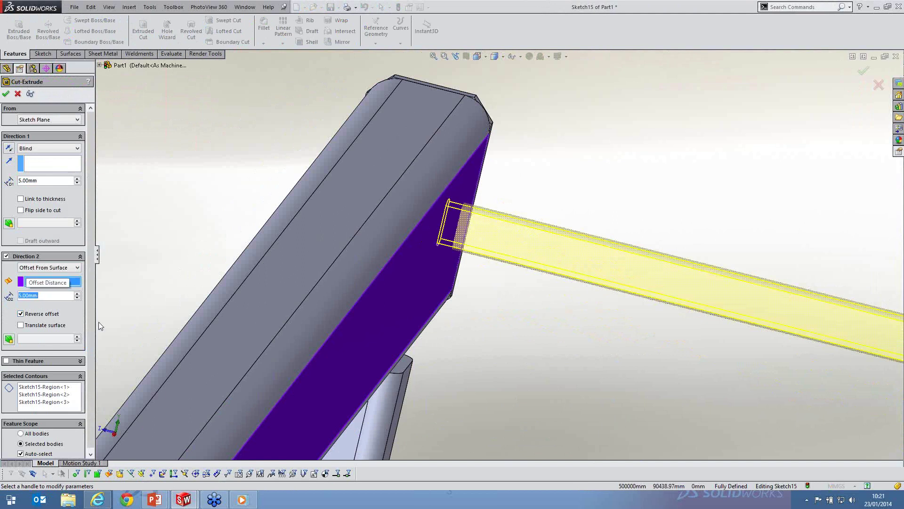
Turn off automatic body selection, limit the cut to the front and rear top rails, and apply it
click(20, 453)
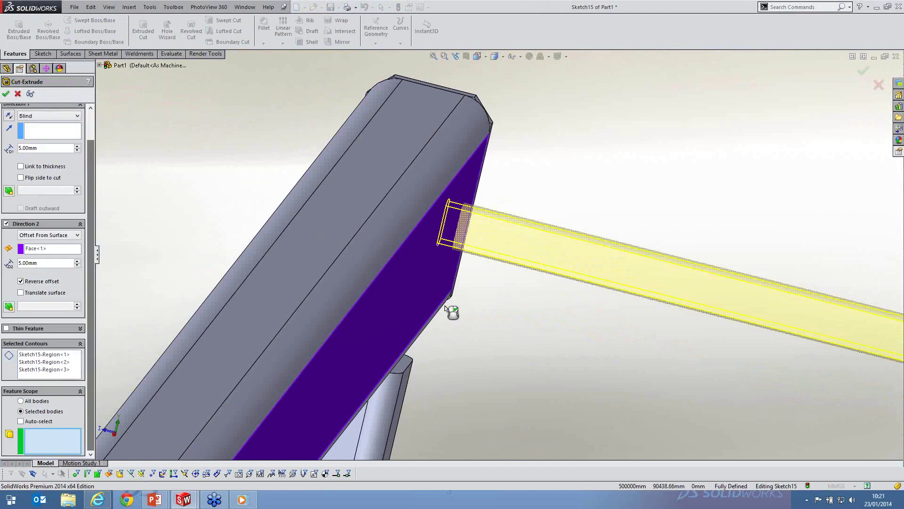
click(445, 307)
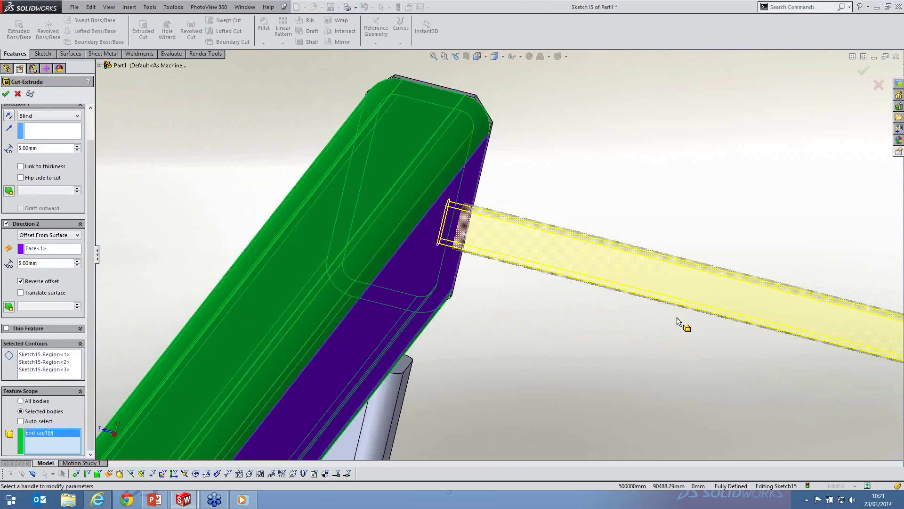
scroll(538, 277, down, 5)
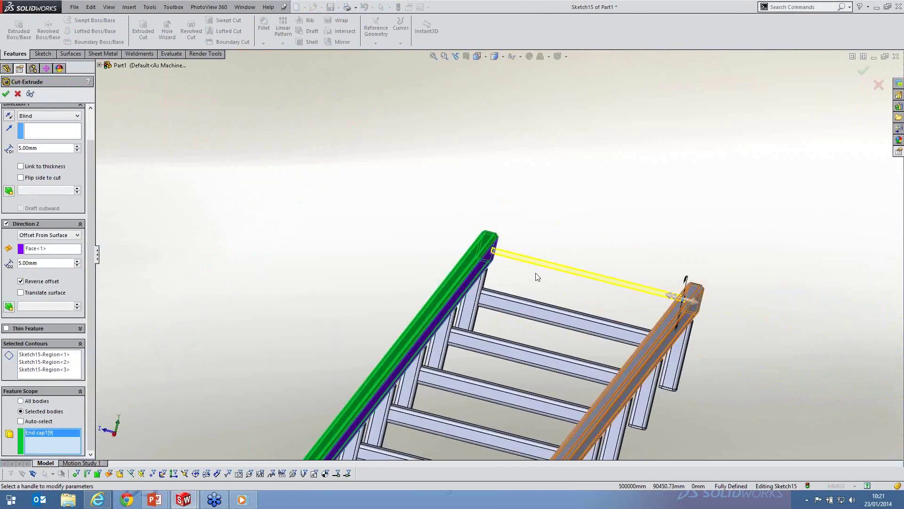
click(686, 306)
scroll(688, 325, up, 4)
key(Return)
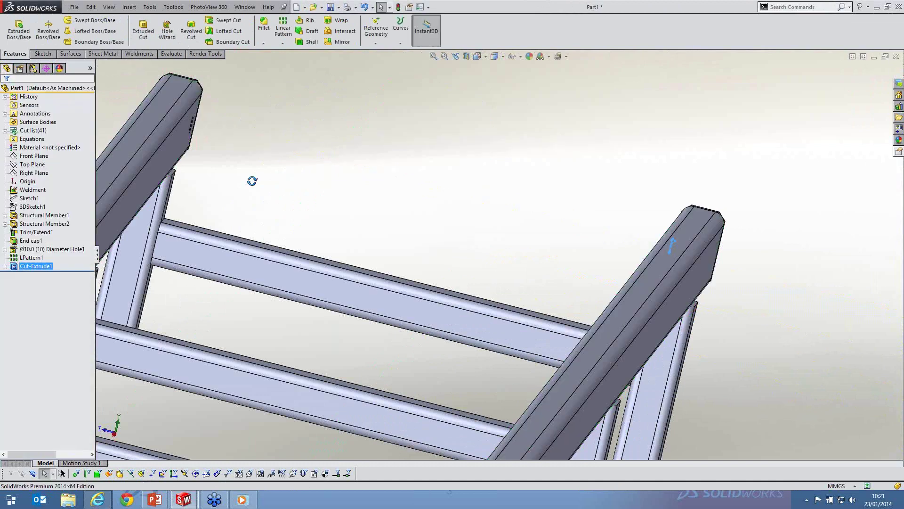
Start a linear pattern along the rear top rail's lower long edge with 80 mm spacing
middle_drag(252, 181, 471, 188)
scroll(471, 188, up, 4)
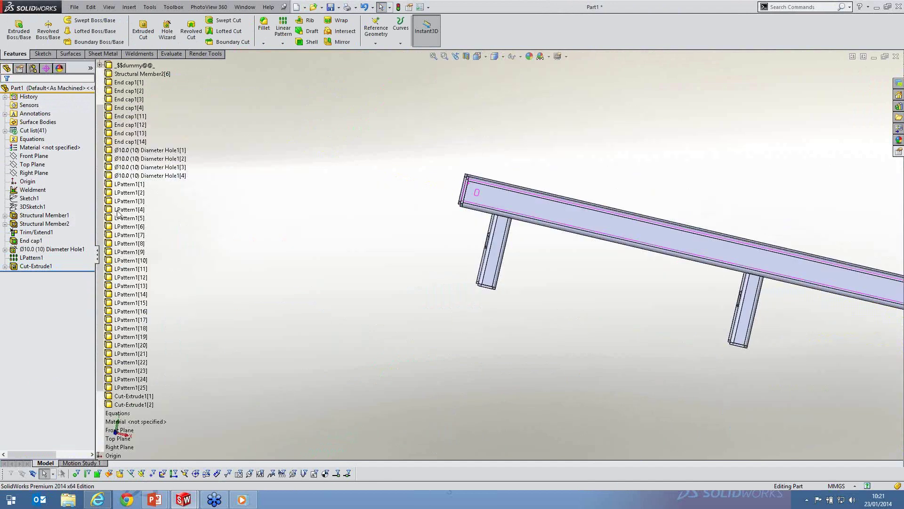
middle_drag(118, 213, 207, 164)
scroll(499, 260, up, 4)
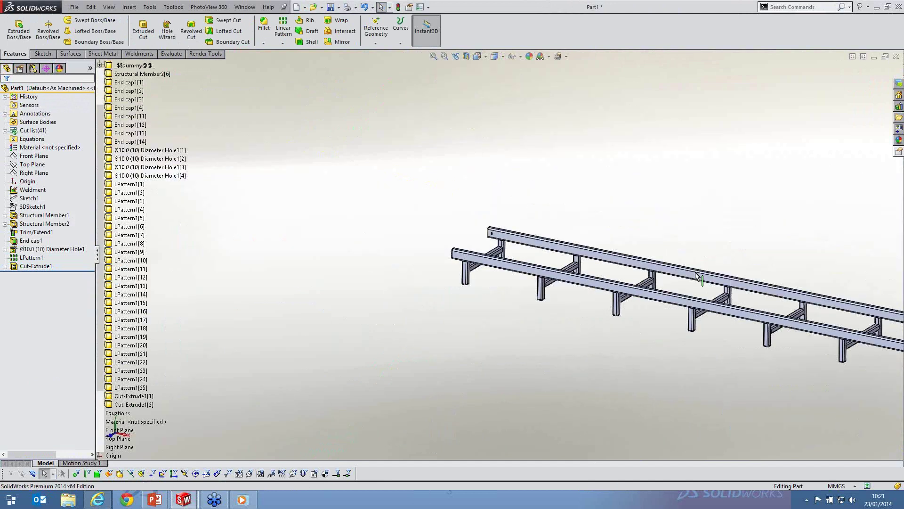
ctrl+middle_drag(696, 273, 598, 264)
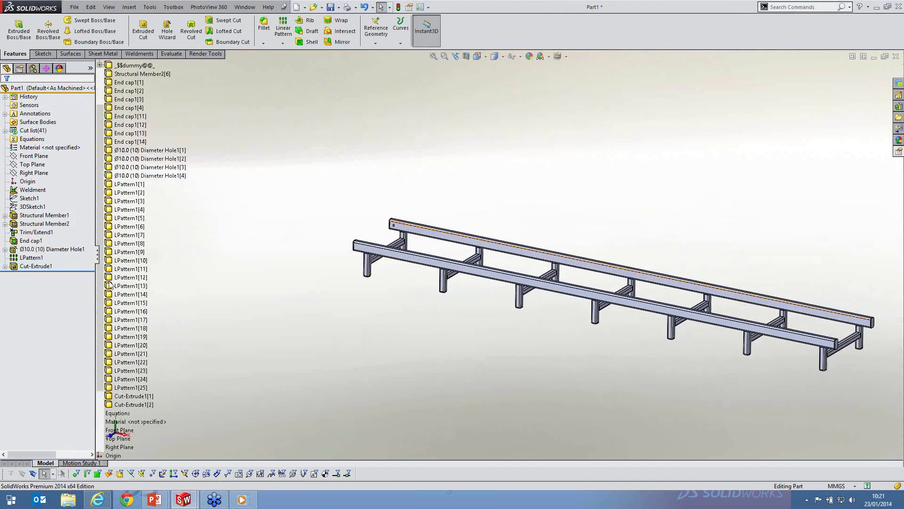
click(51, 249)
click(283, 29)
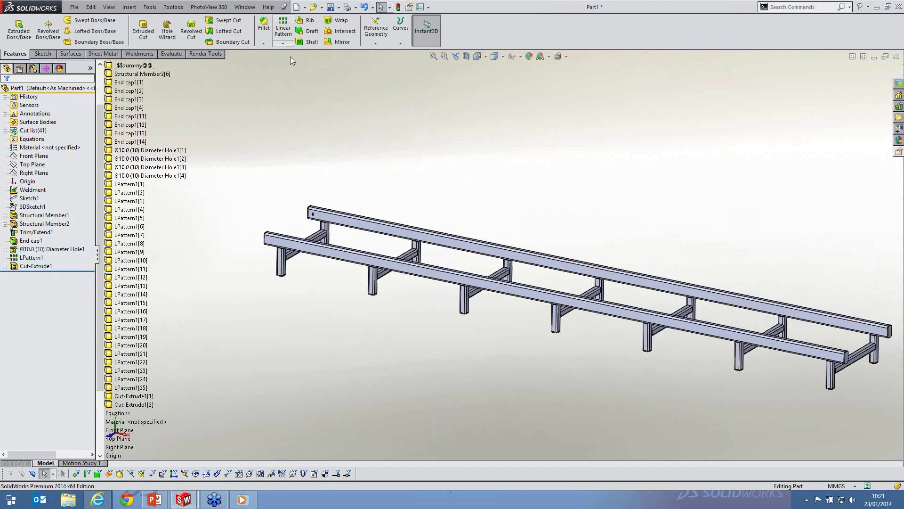
click(290, 56)
scroll(353, 235, down, 3)
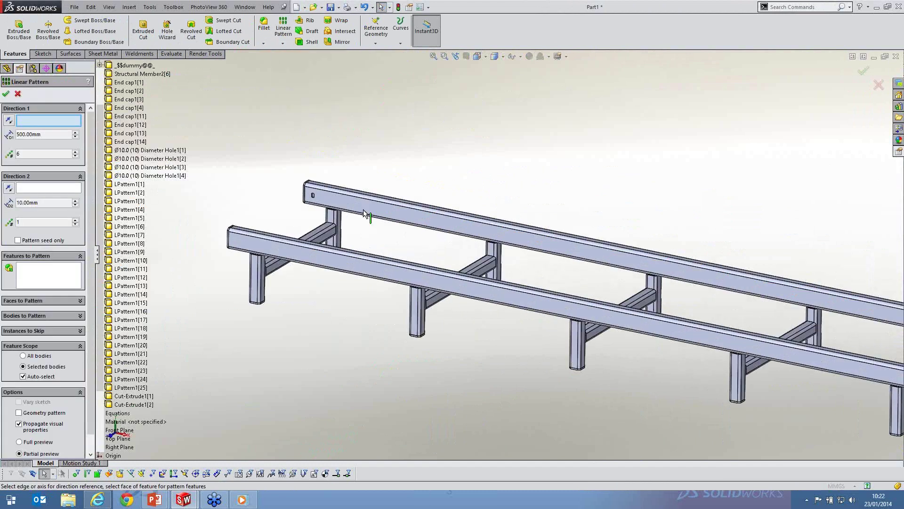
scroll(363, 209, down, 2)
click(363, 208)
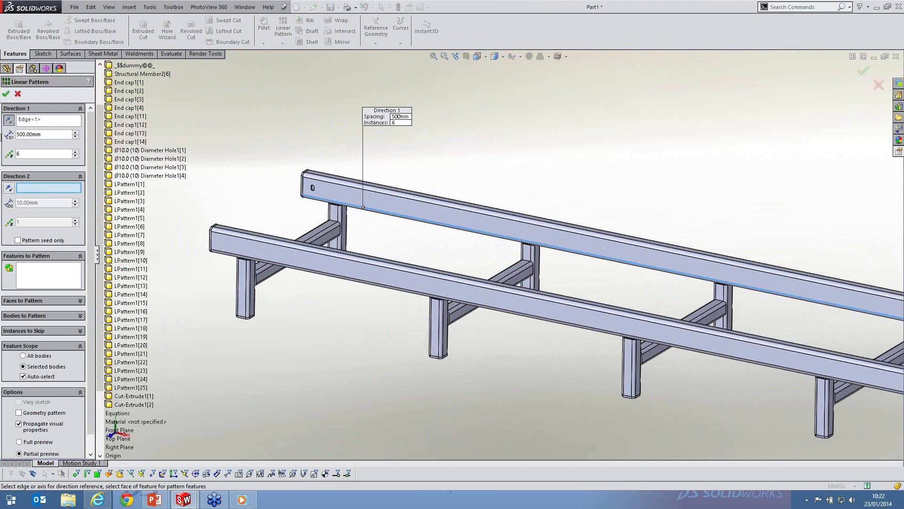
text(80)
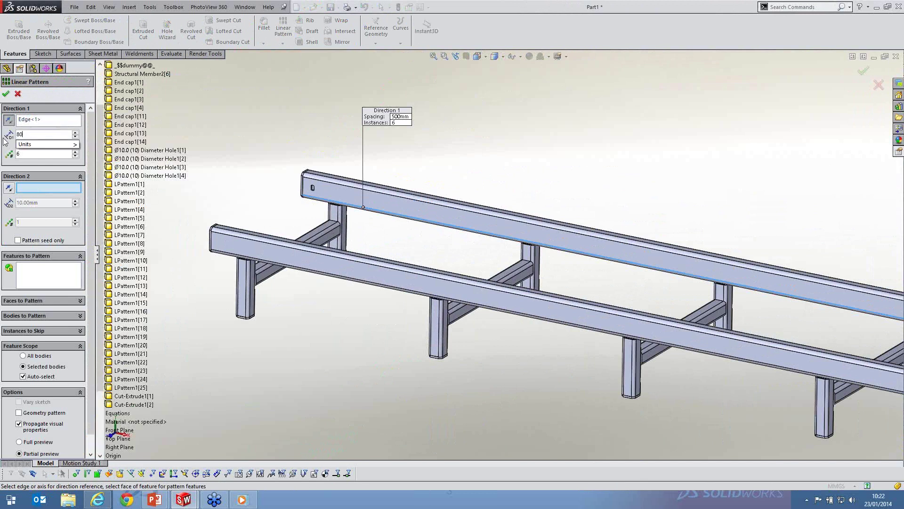
key(Return)
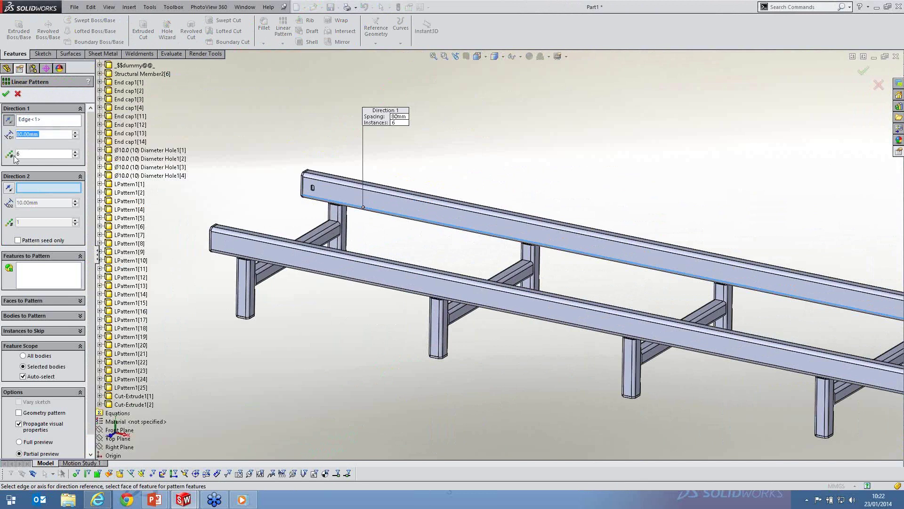
Choose the slot cut near the rear rail's end as the feature to pattern
click(53, 271)
click(37, 270)
scroll(342, 195, down, 5)
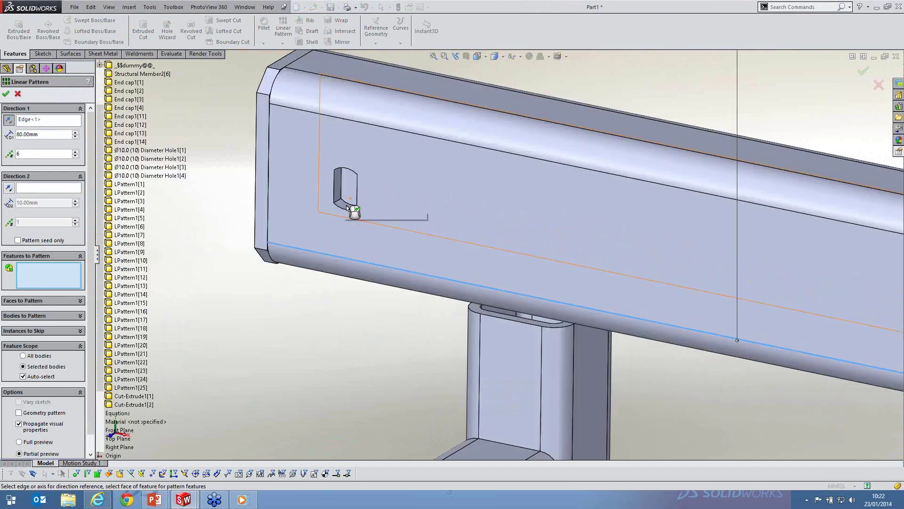
click(346, 204)
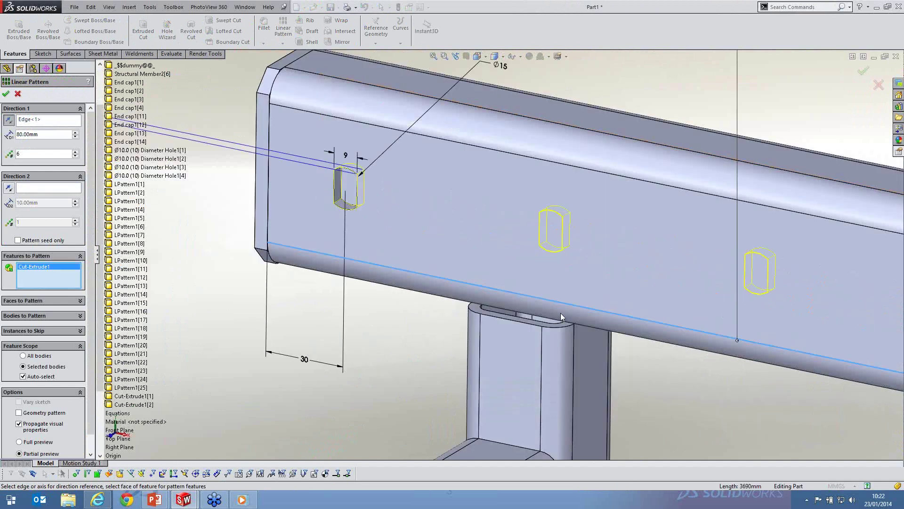
scroll(560, 312, up, 5)
scroll(662, 278, up, 2)
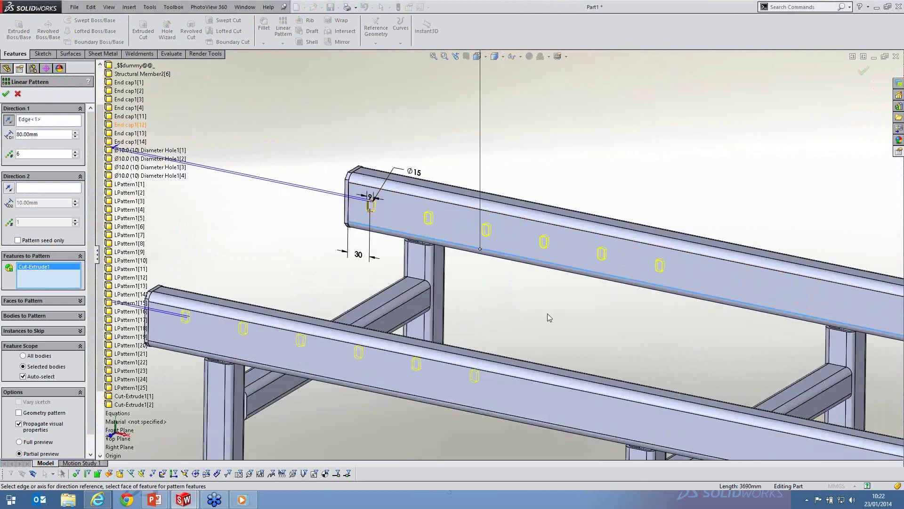
Finish the linear pattern of the slot cut with six instances at 80 mm spacing along the rail edge
key(Return)
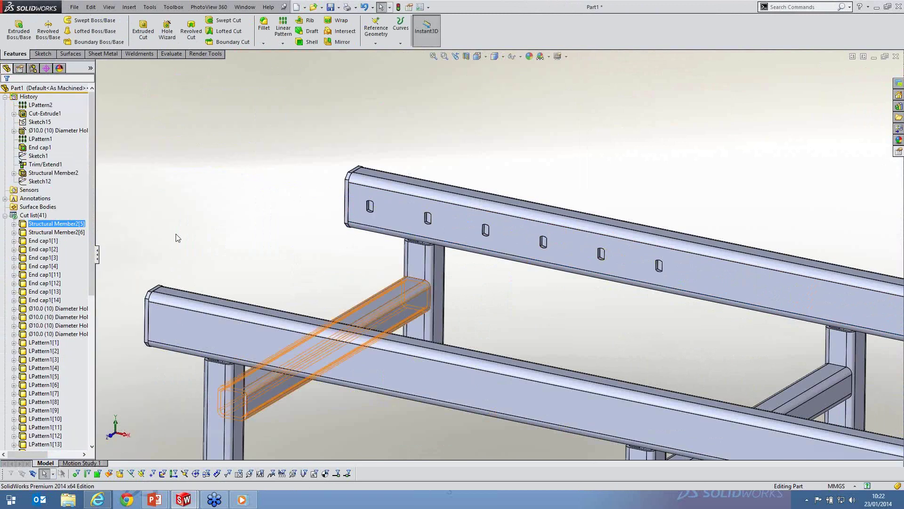
scroll(611, 339, up, 5)
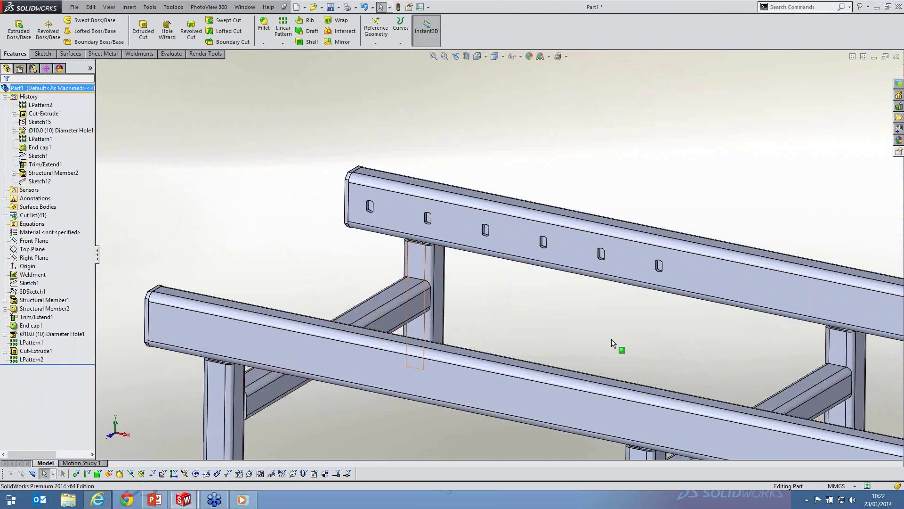
middle_drag(592, 339, 535, 229)
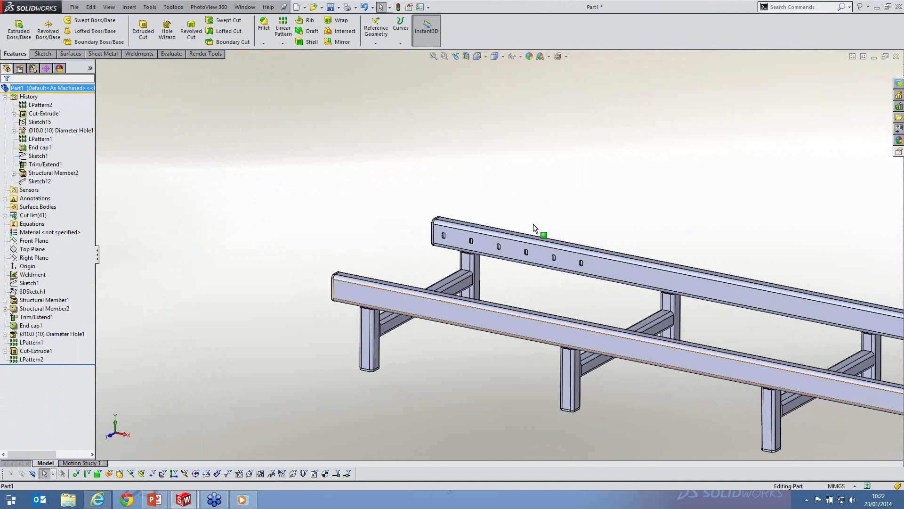
scroll(631, 345, down, 2)
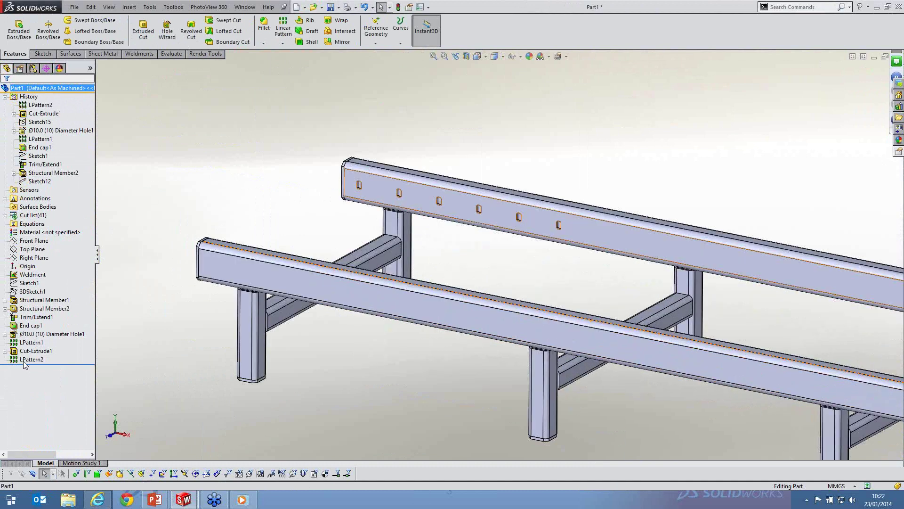
click(26, 359)
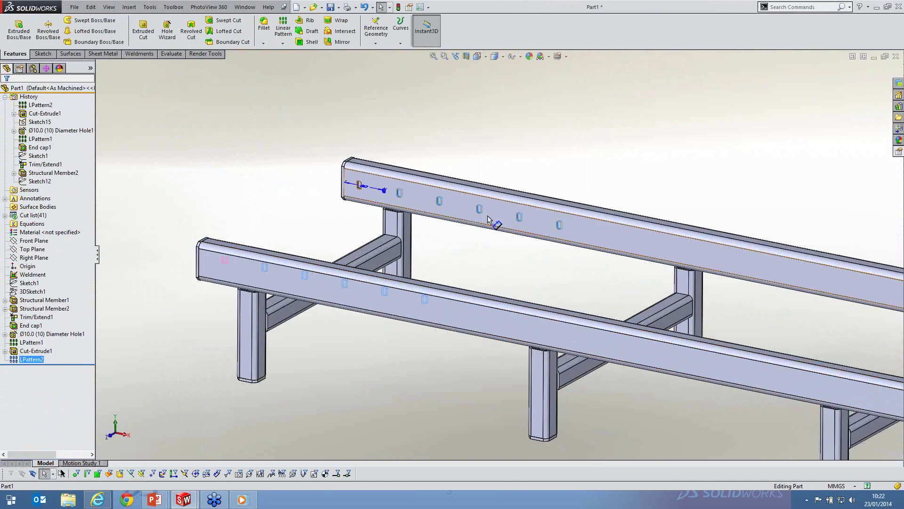
scroll(488, 218, down, 3)
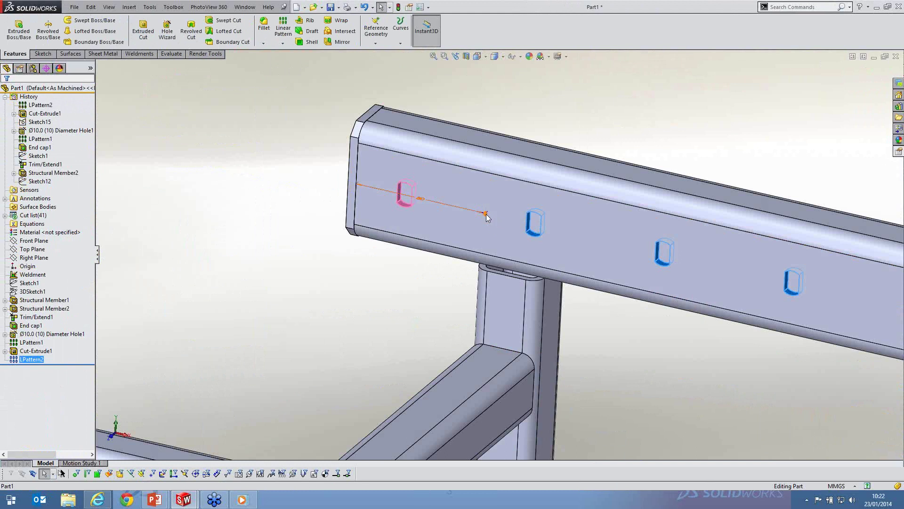
double_click(420, 198)
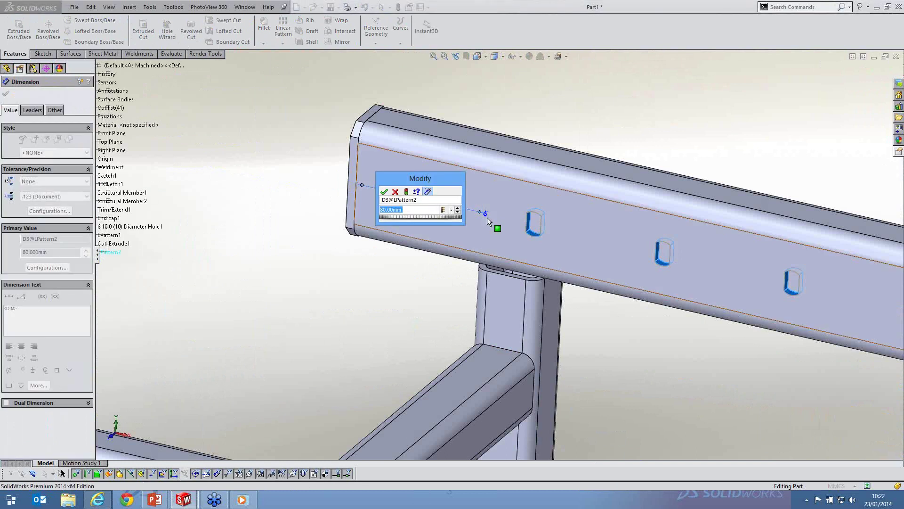
key(Escape)
scroll(490, 220, down, 6)
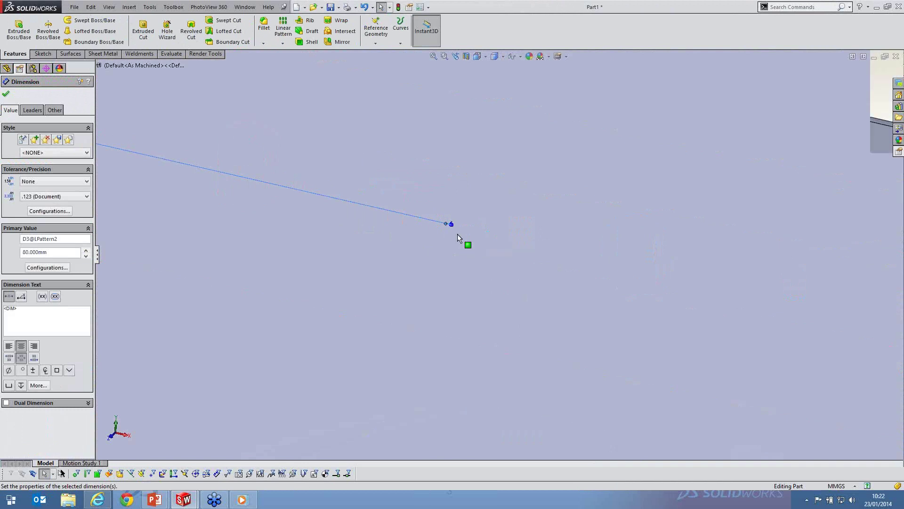
scroll(457, 237, up, 3)
scroll(355, 276, up, 5)
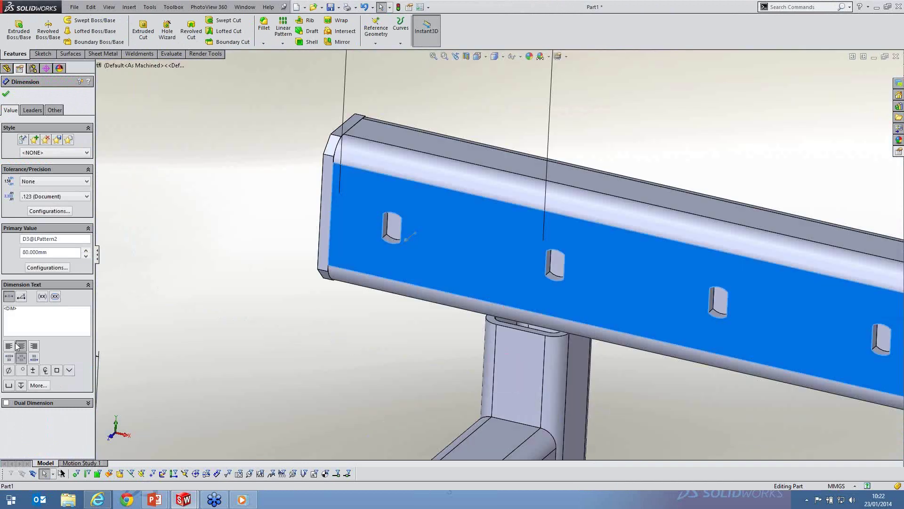
key(Escape)
Move the slot pattern's spacing dimension off the rail face to below the rail's lower edge
click(25, 360)
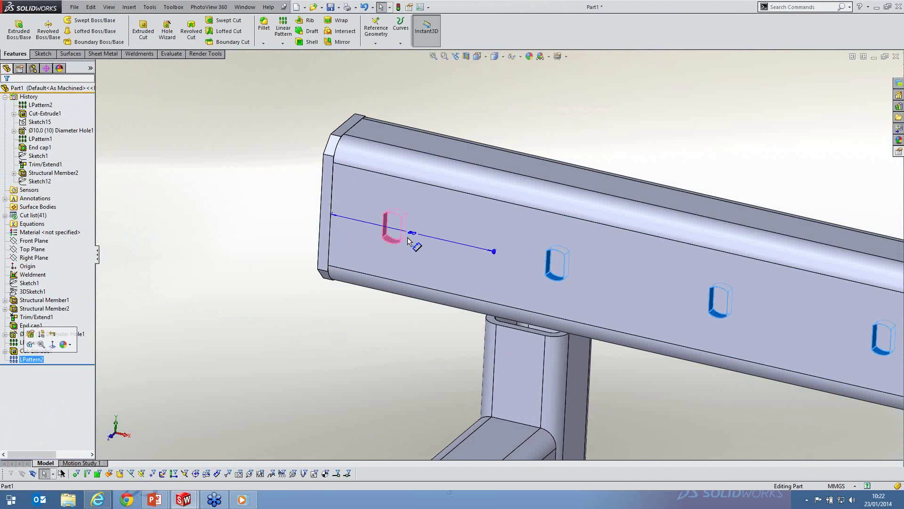
click(356, 311)
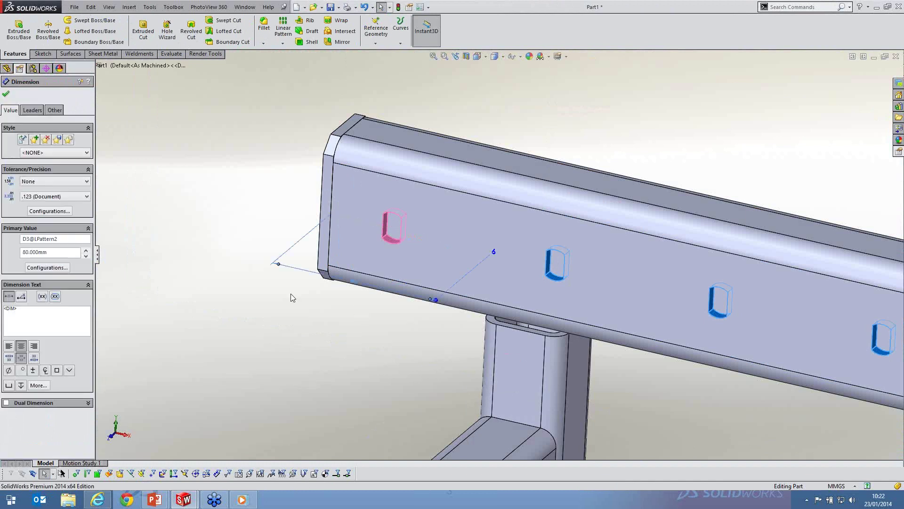
click(291, 297)
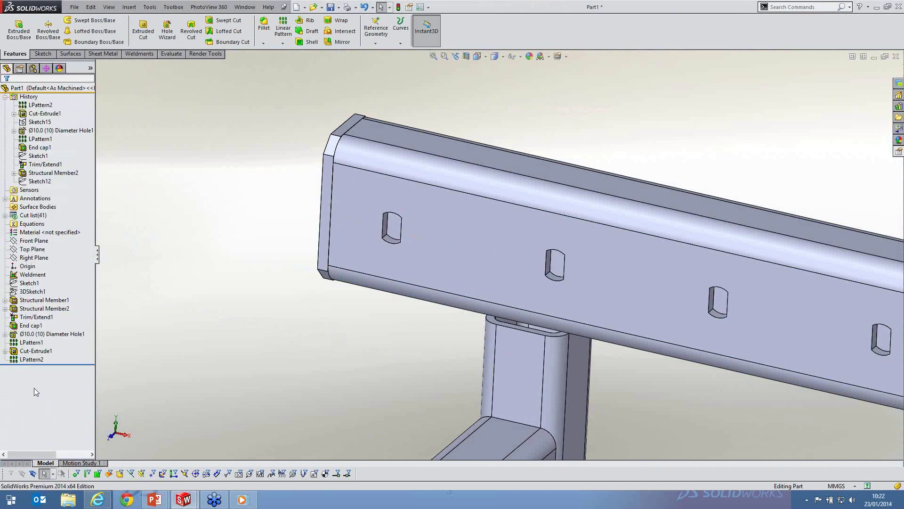
Open the slot pattern LPattern2 for editing and start an equation for its Direction 1 number of instances
click(30, 359)
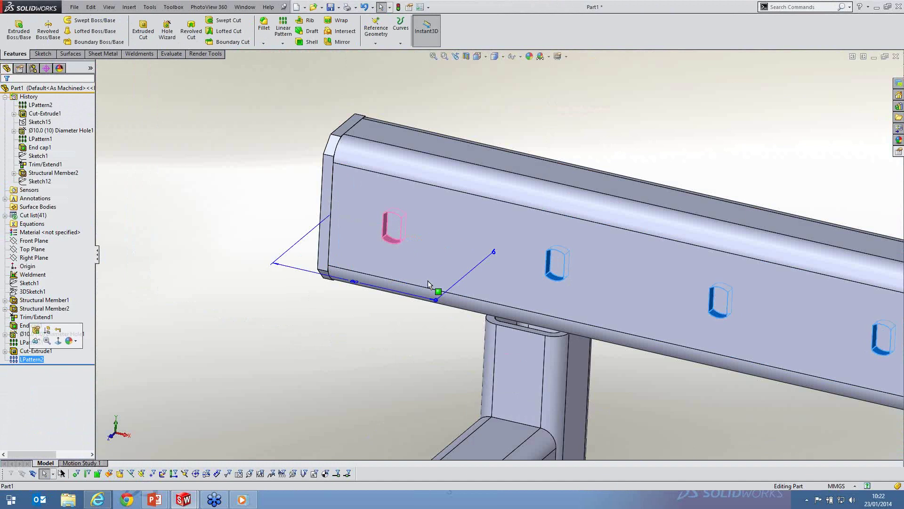
right_click(38, 359)
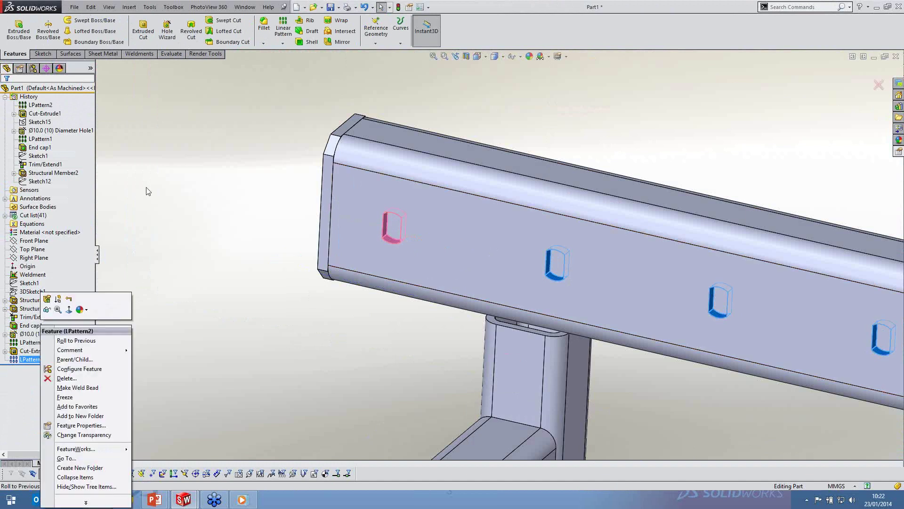
click(47, 299)
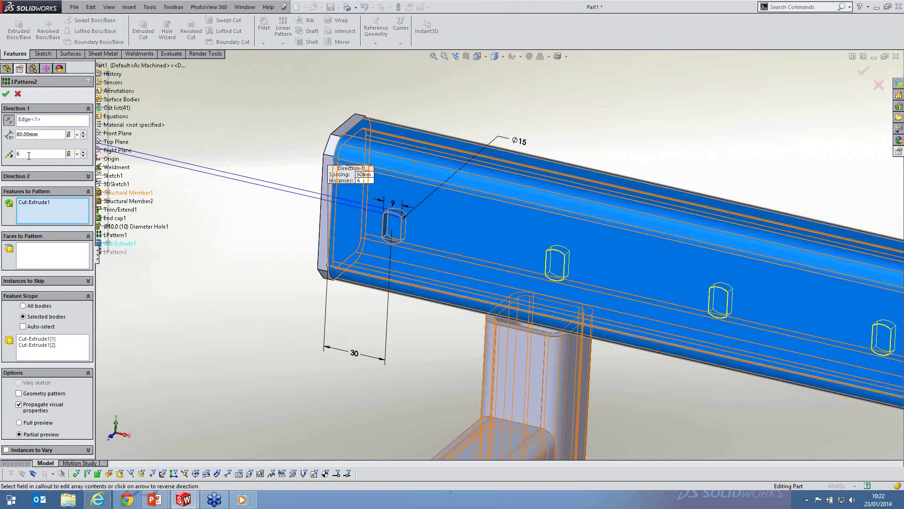
click(28, 156)
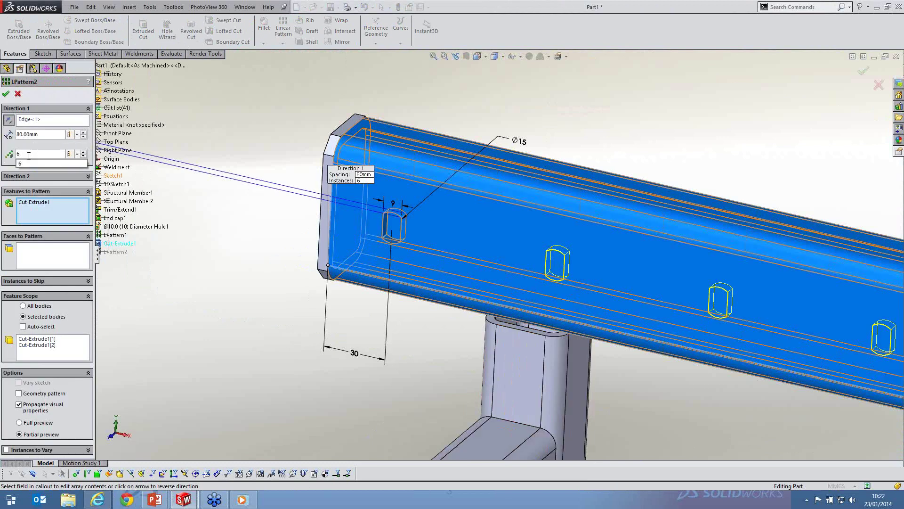
text(=)
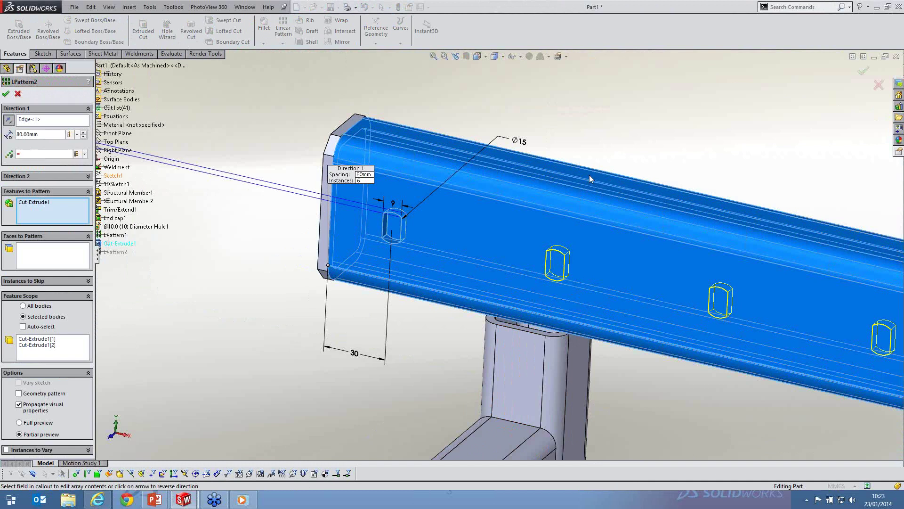
Reference the frame length dimension length@Sketch1 in the number-of-instances equation
scroll(589, 174, up, 3)
scroll(475, 244, up, 5)
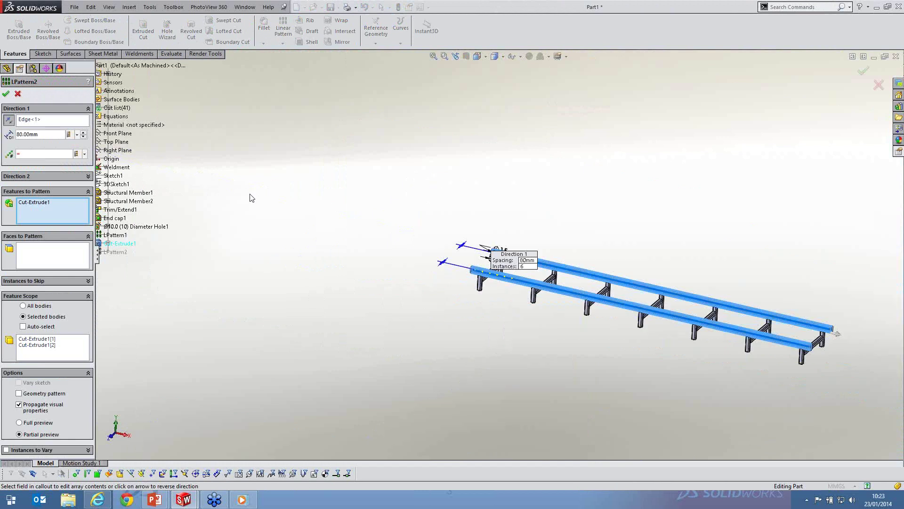
scroll(251, 197, down, 3)
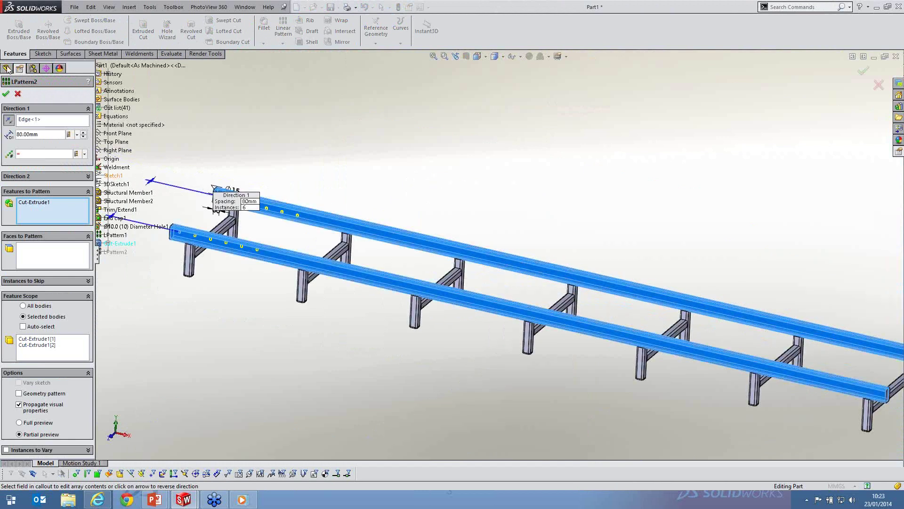
click(108, 65)
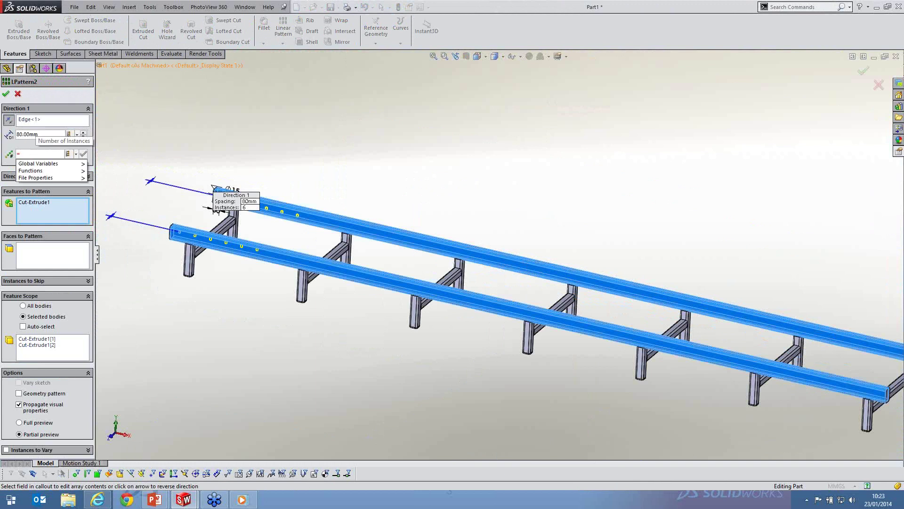
text(length)
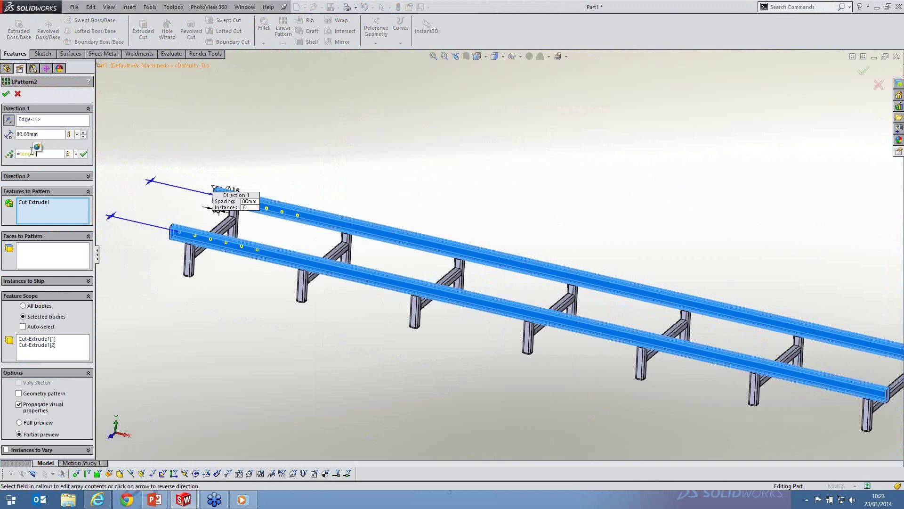
text(@ske)
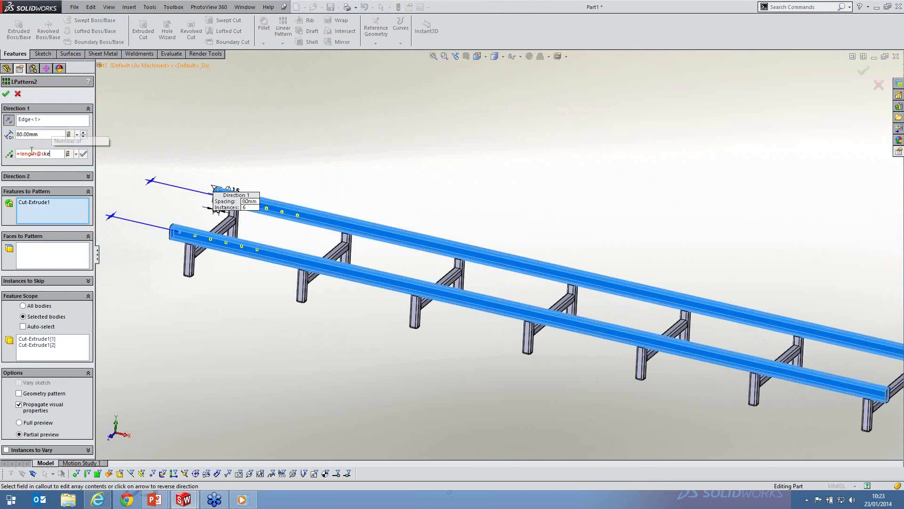
key(BackSpace)
key(BackSpace)
key(BackSpace)
text(S)
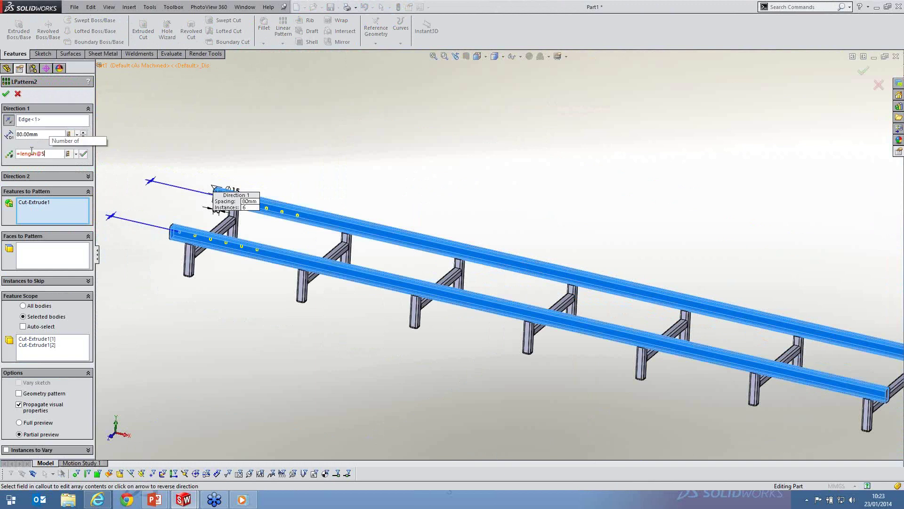
text(ketch1)
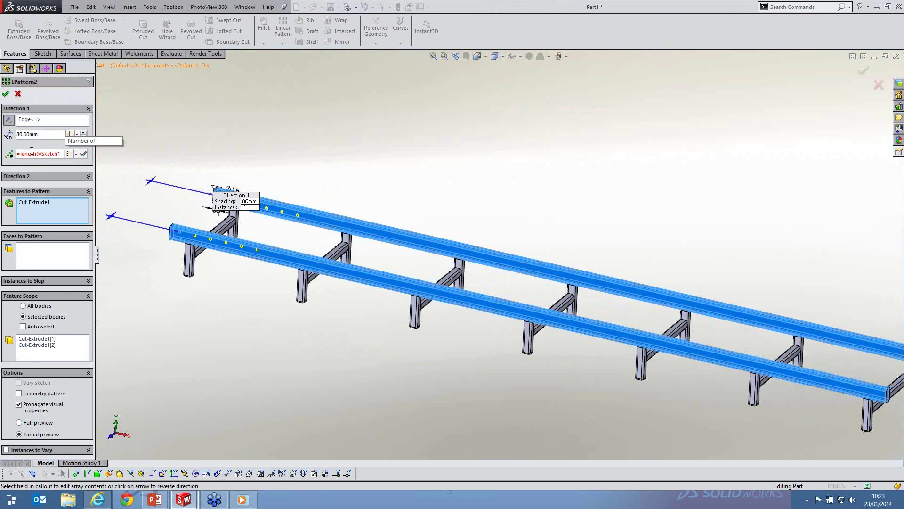
Enclose the length@Sketch1 reference in quotation marks so the equation reads ="length@Sketch1"
text(/)
key(Left)
key(Left)
key(Left)
key(Left)
key(Left)
key(Left)
key(Left)
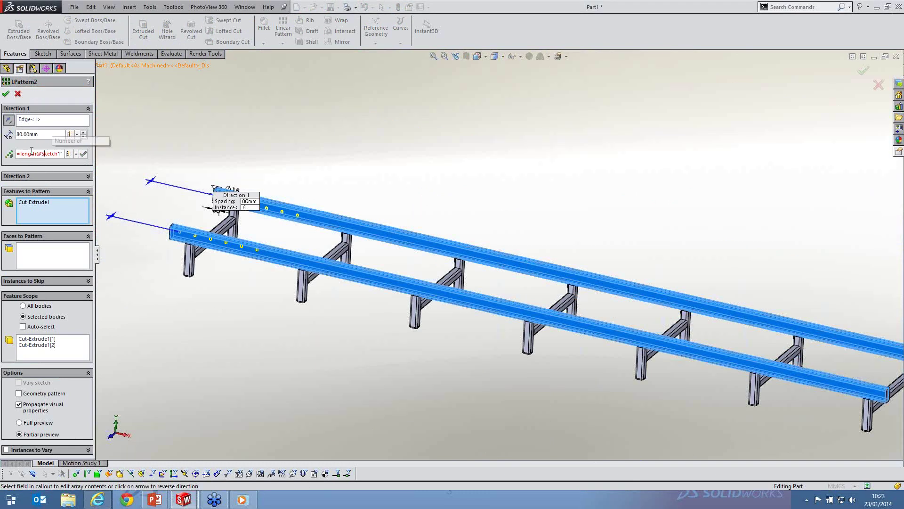
key(Left)
key(Left)
key(Left)
key(Left)
key(Left)
key(Left)
key(Left)
key(Left)
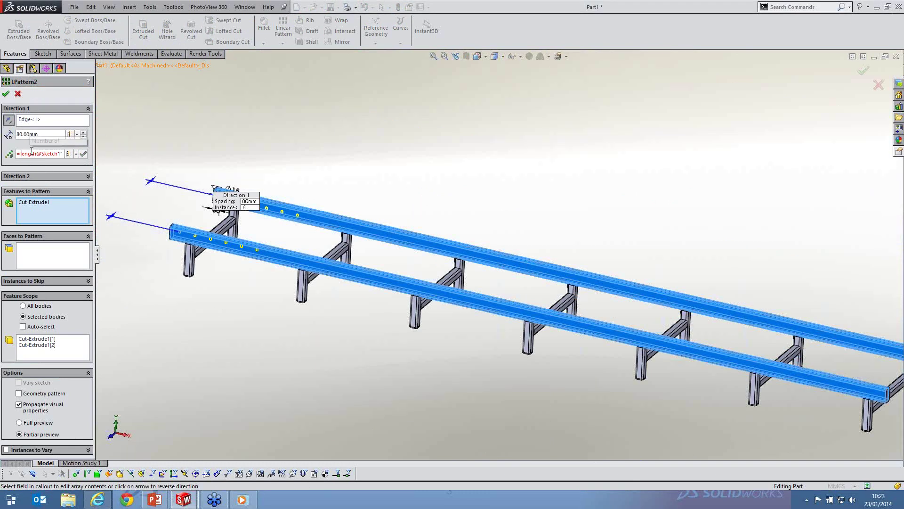
key(Left)
text(")
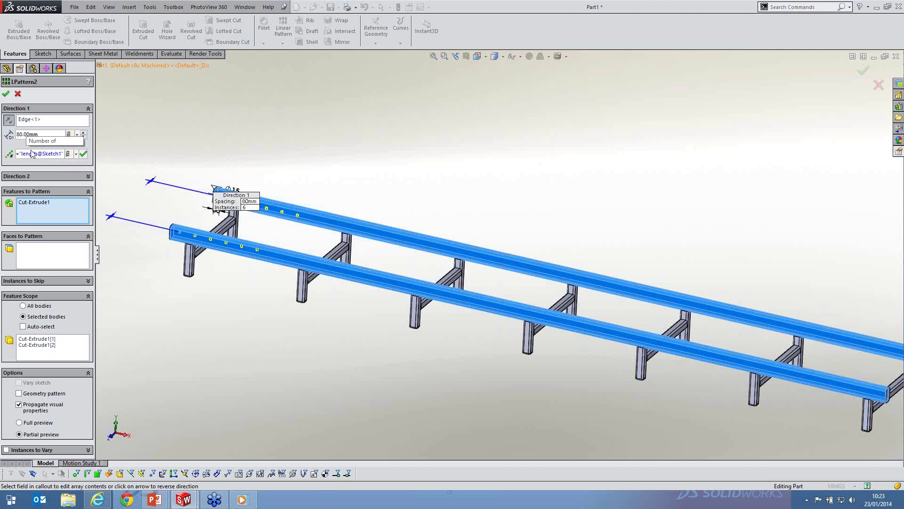
drag(32, 154, 63, 153)
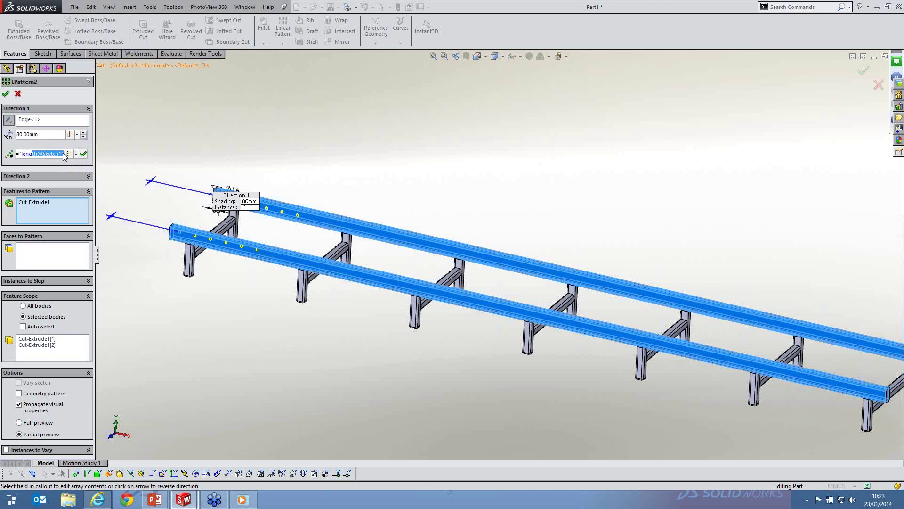
click(65, 155)
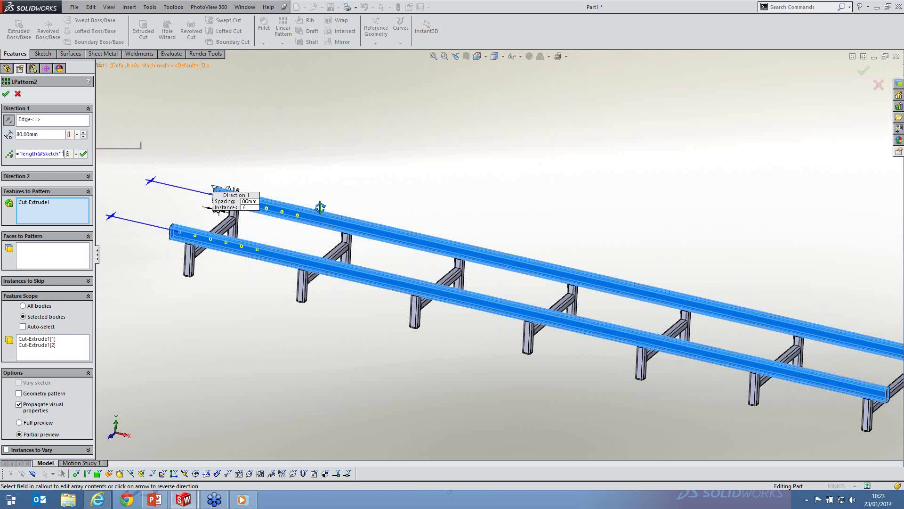
Add 200 to the length reference in the instance-count equation, making it "length@Sketch1"+200
scroll(279, 197, down, 5)
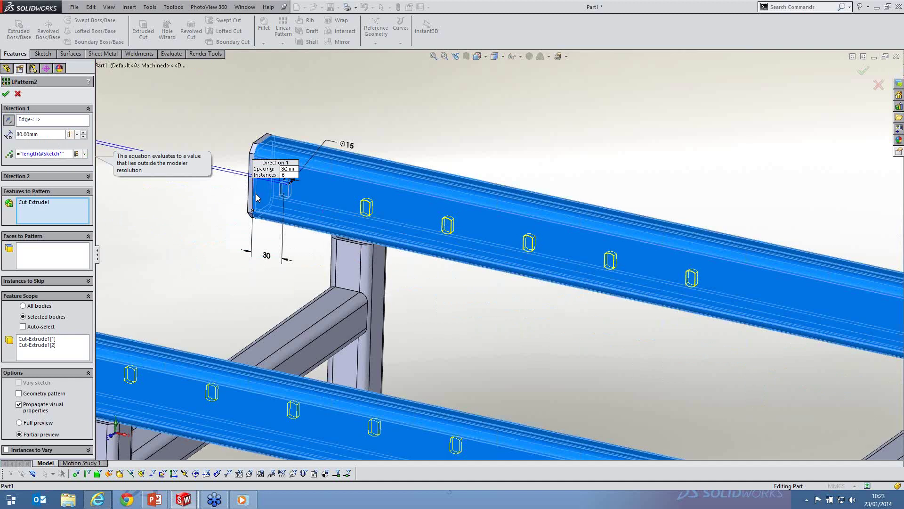
click(69, 157)
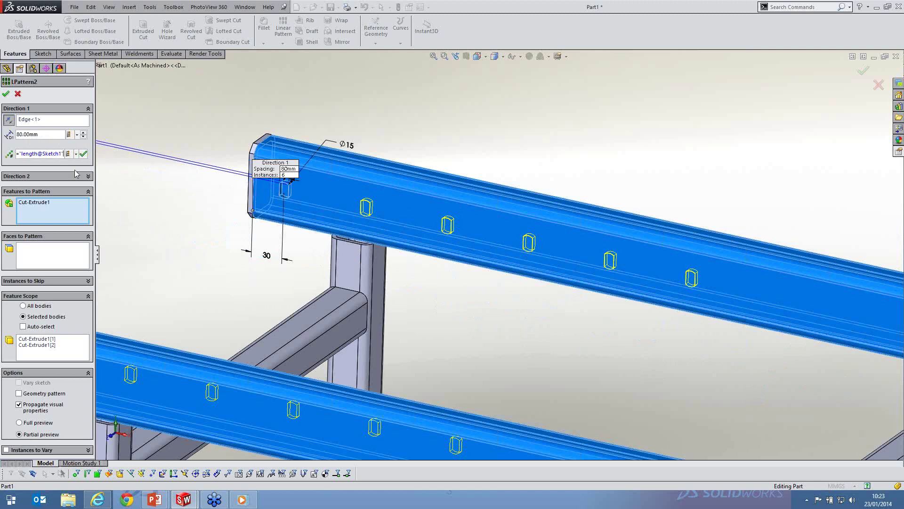
click(76, 154)
text(+20)
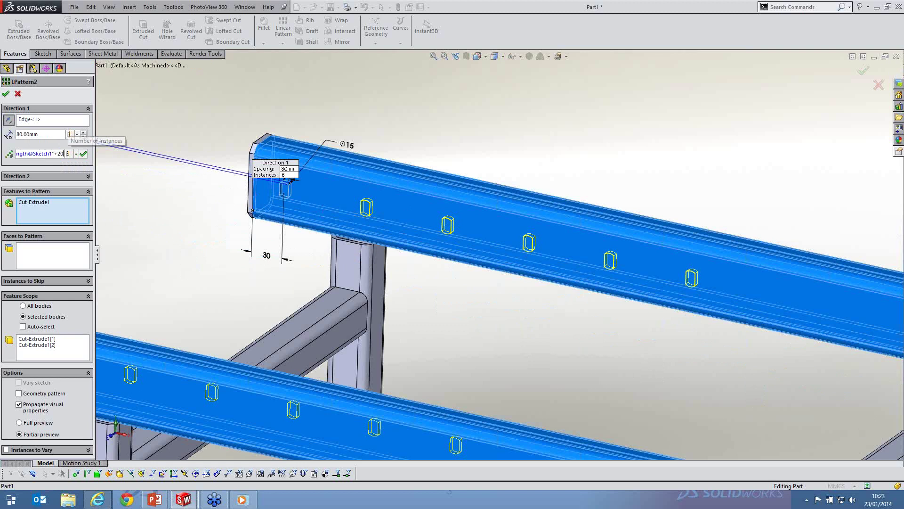
text(0)
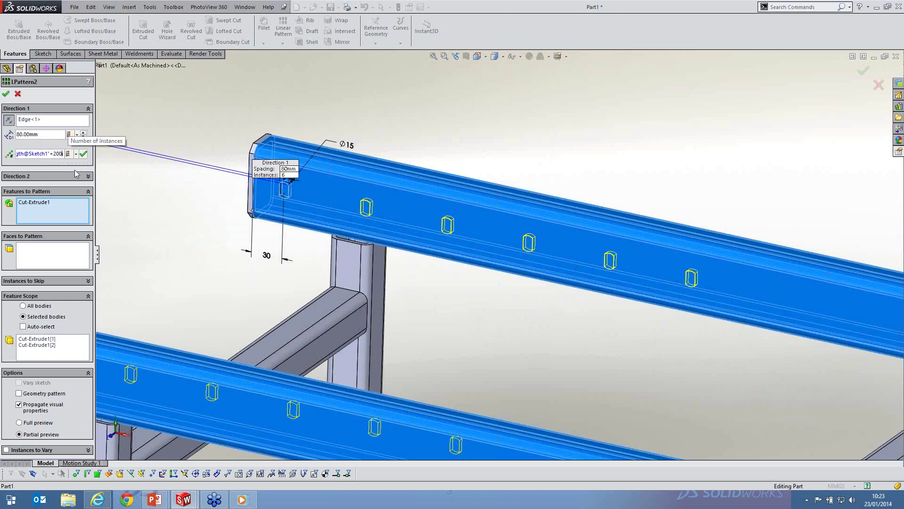
Enclose the length reference and the added 200 in parentheses so the instance-count equation reads =("length@Sketch1"+200)
text())
key(Left)
key(Left)
key(Left)
key(Left)
key(Left)
key(Left)
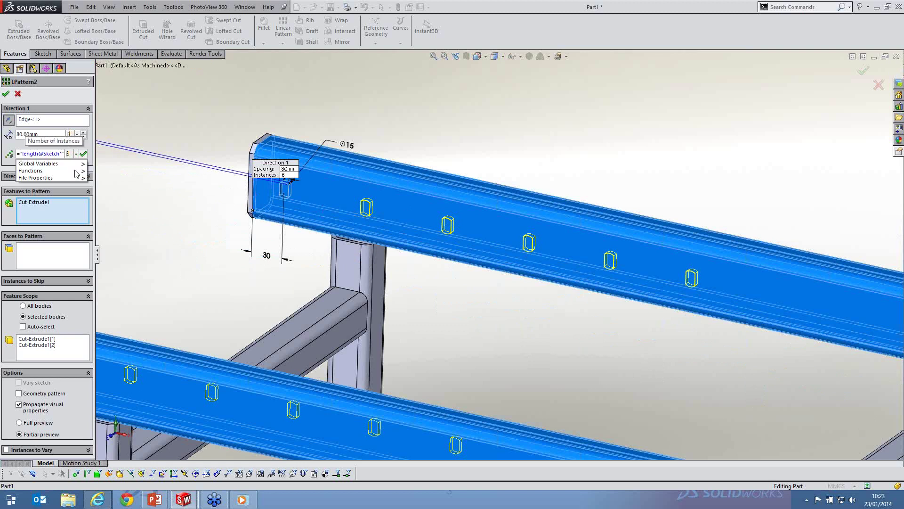
text(()
key(Right)
key(Right)
key(Right)
key(Right)
key(Right)
key(Right)
key(Right)
key(Right)
key(Right)
key(Right)
key(Right)
key(Right)
key(Right)
key(Right)
key(Right)
key(Right)
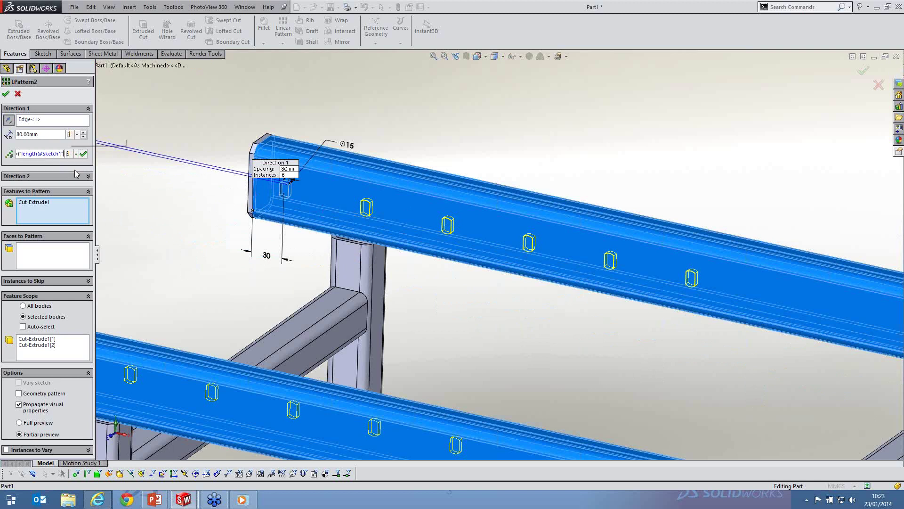
text(+200))
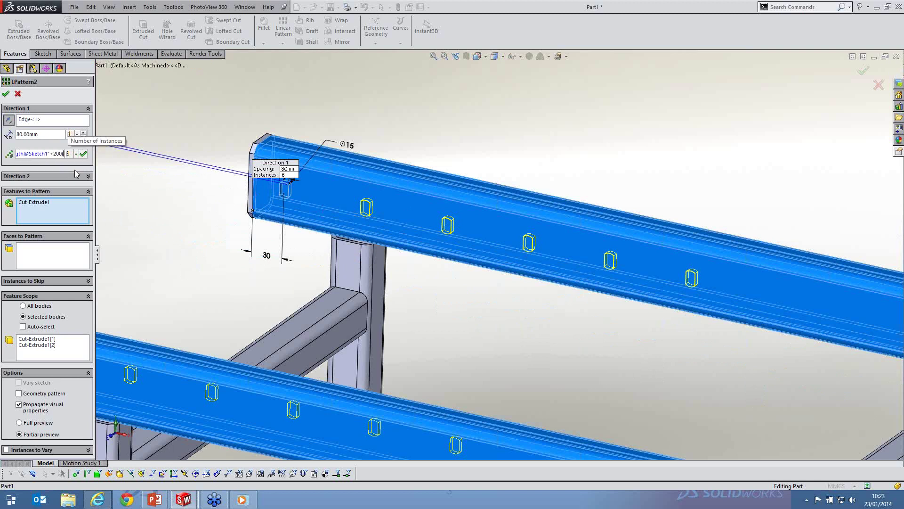
Divide the bracketed sum by 80, making the instance equation =("length@Sketch1"+200)/80, and apply the slot pattern
text(/)
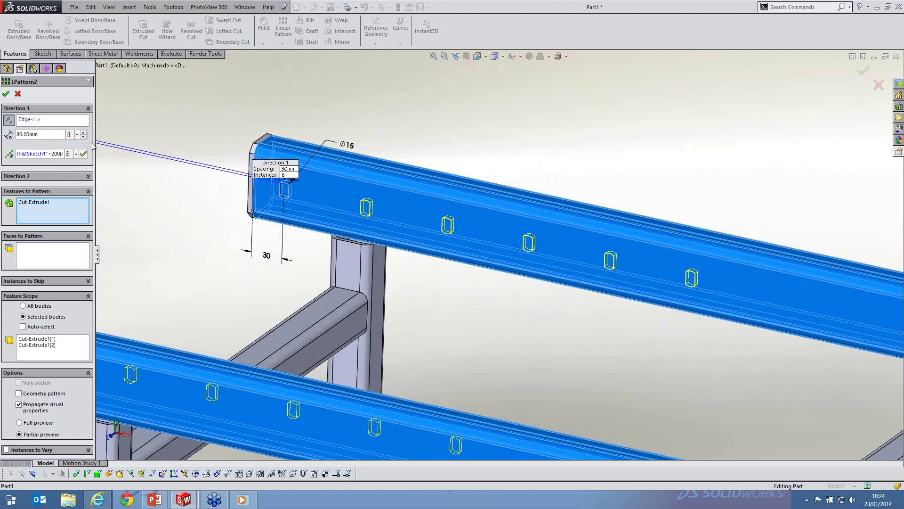
text(80)
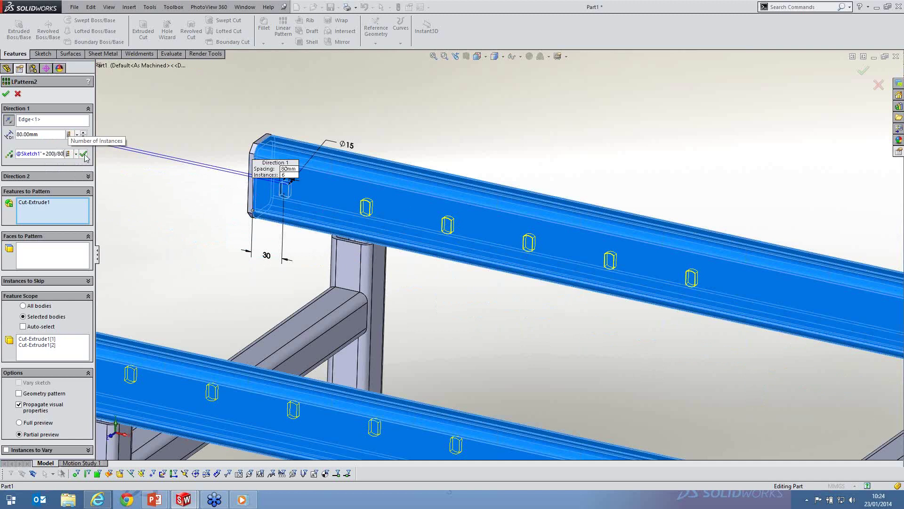
click(84, 154)
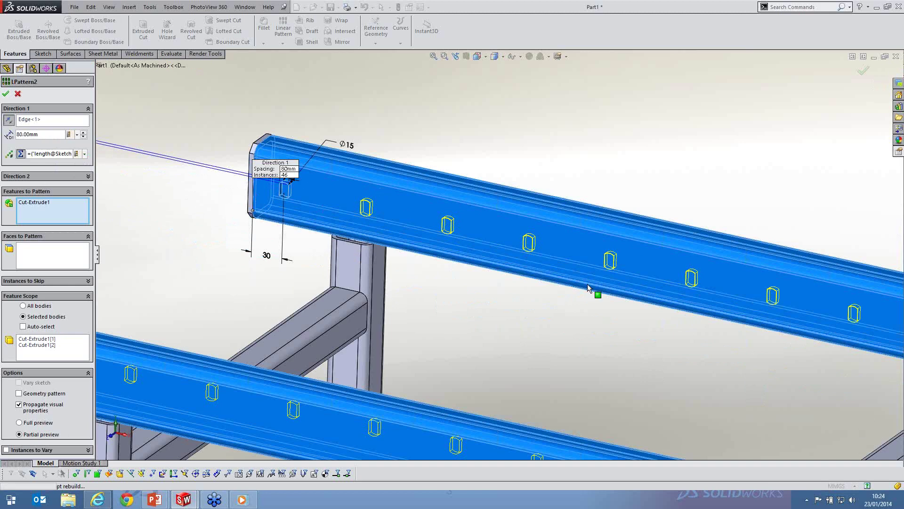
scroll(777, 325, up, 8)
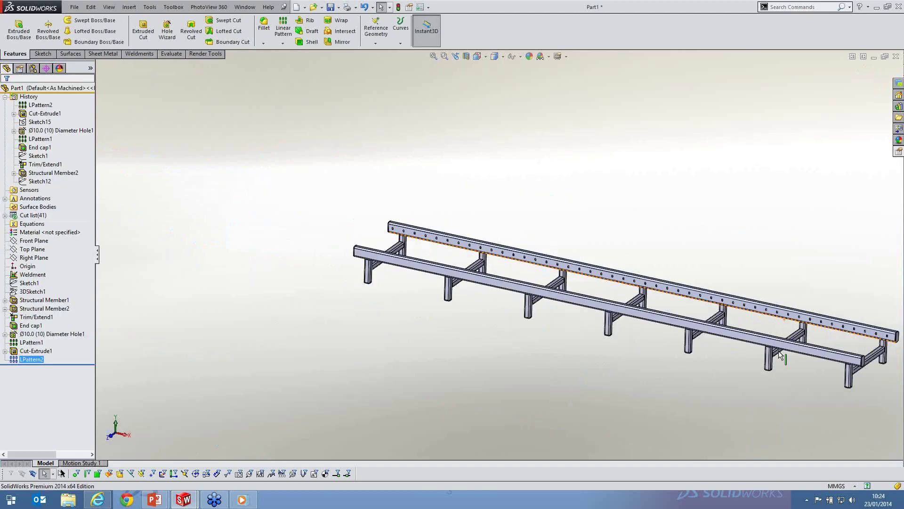
key(f)
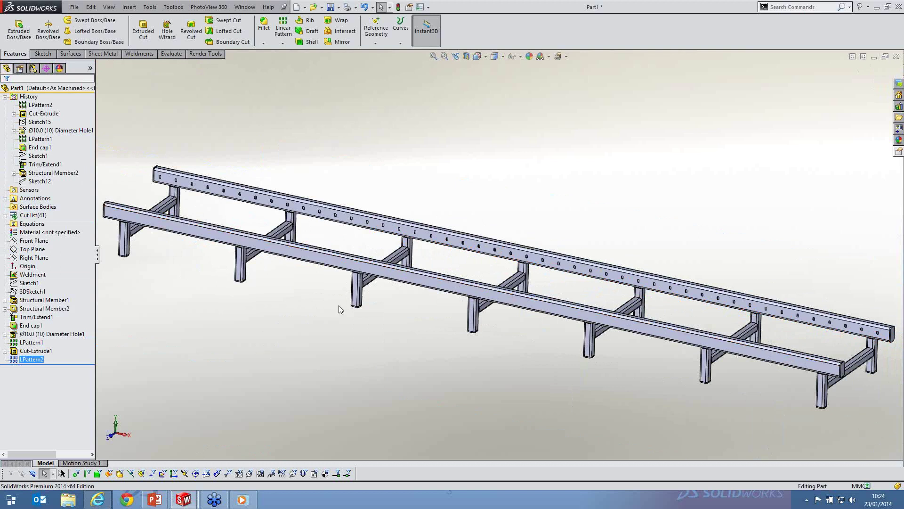
scroll(344, 306, up, 2)
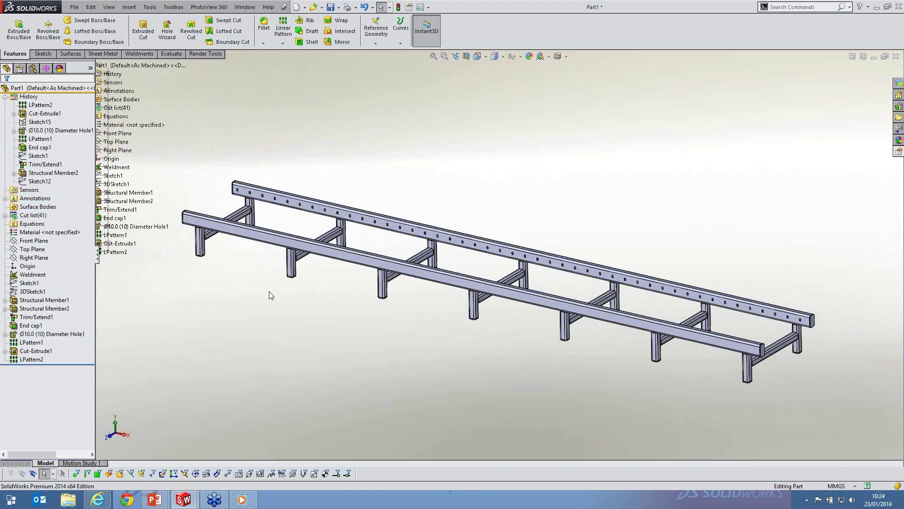
Save the part under the file name frame
click(332, 7)
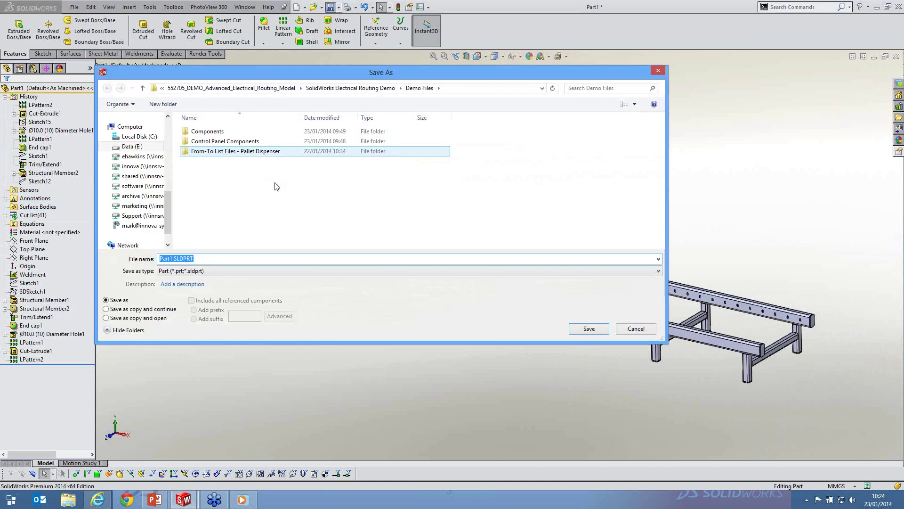
scroll(169, 208, up, 2)
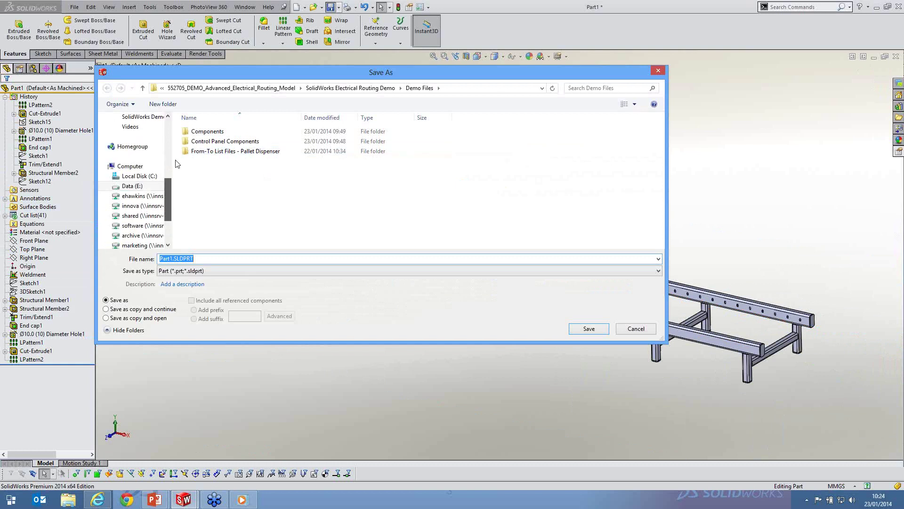
scroll(167, 177, up, 3)
scroll(167, 177, up, 1)
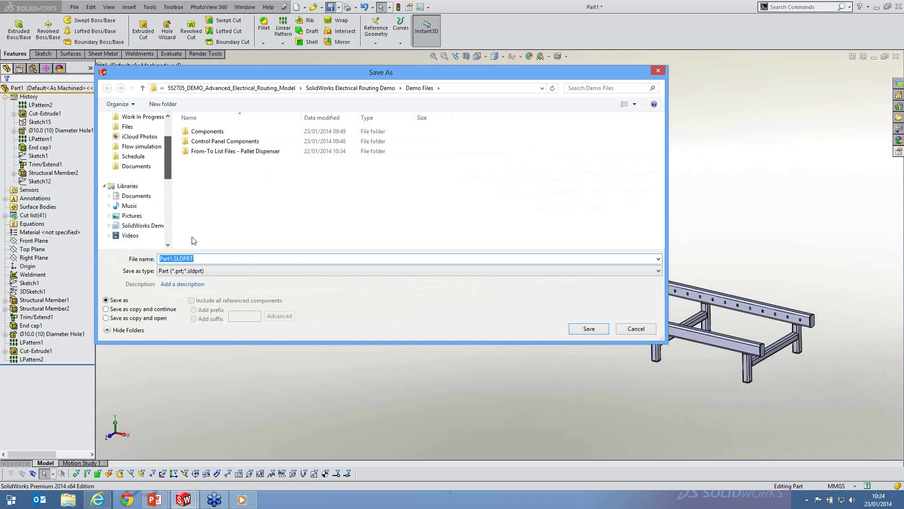
drag(168, 158, 168, 141)
click(132, 141)
click(203, 258)
text(frame)
key(Return)
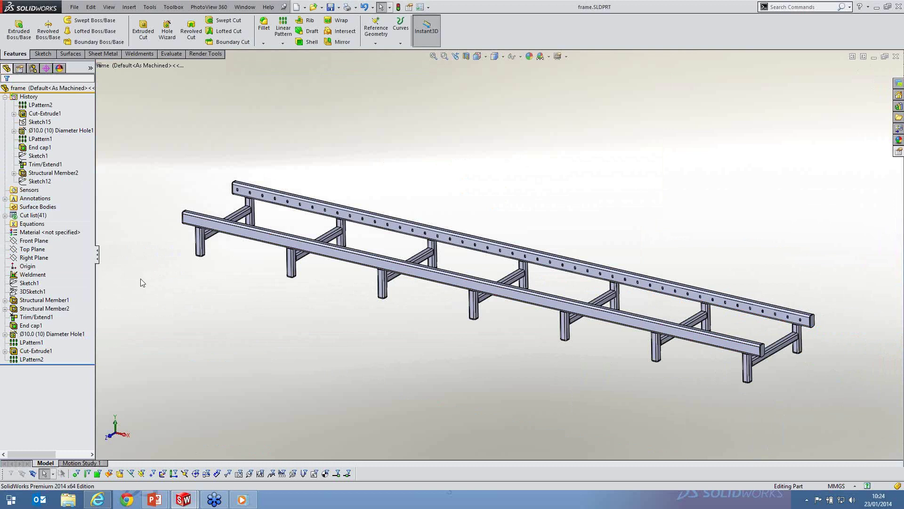
Expand the weldment cut list and examine which frame members, end caps and patterned bodies its entries represent
click(289, 264)
click(34, 216)
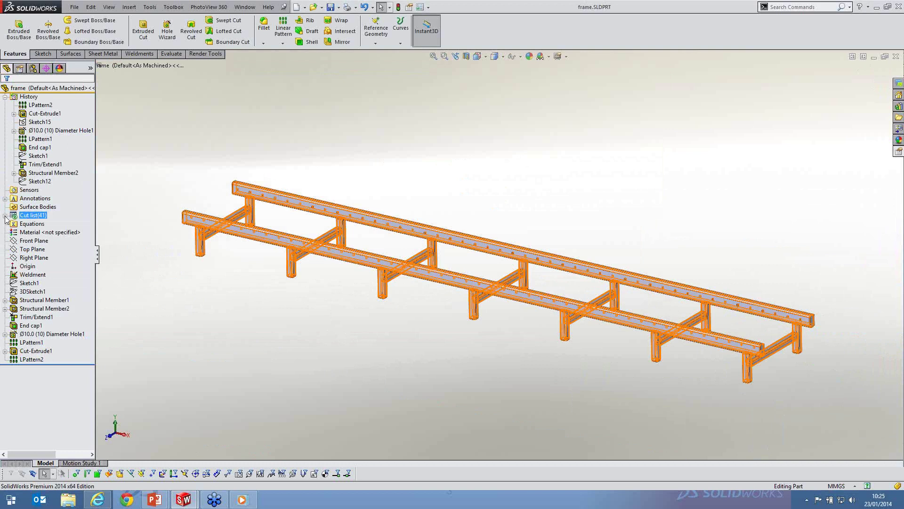
key(Escape)
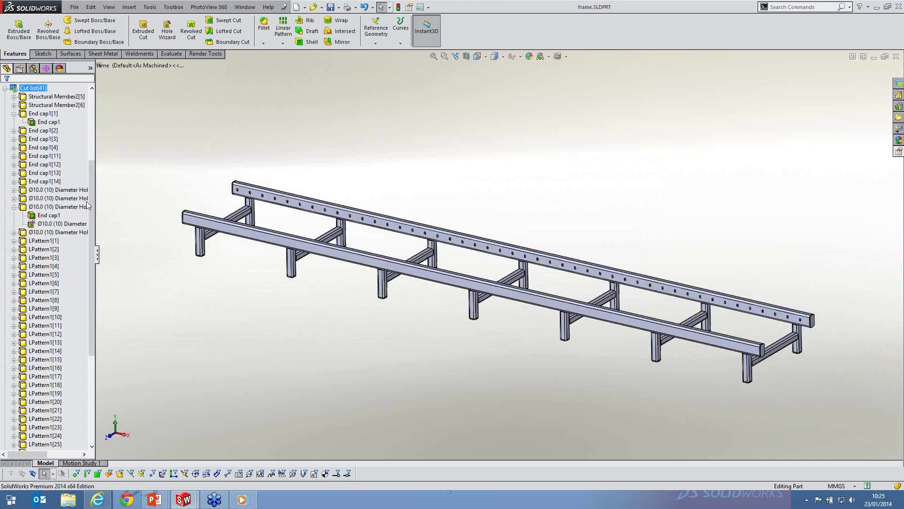
click(88, 198)
scroll(44, 125, up, 2)
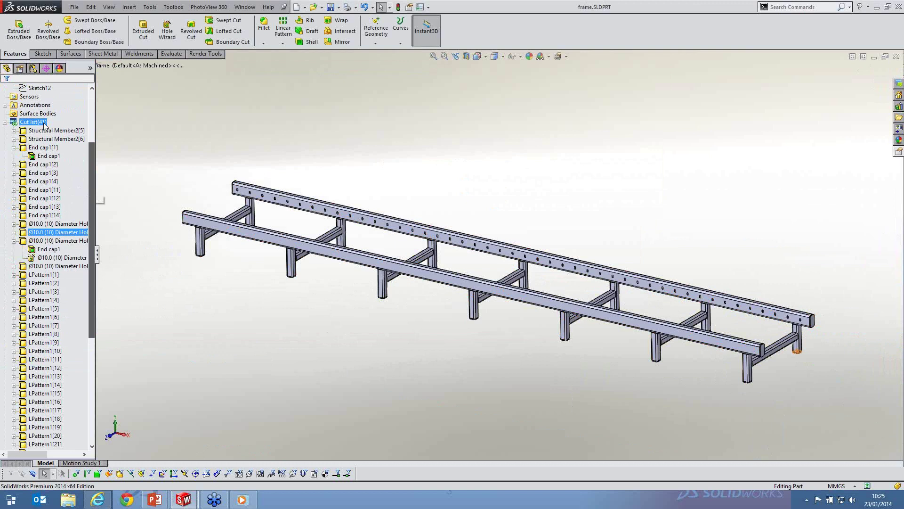
click(44, 122)
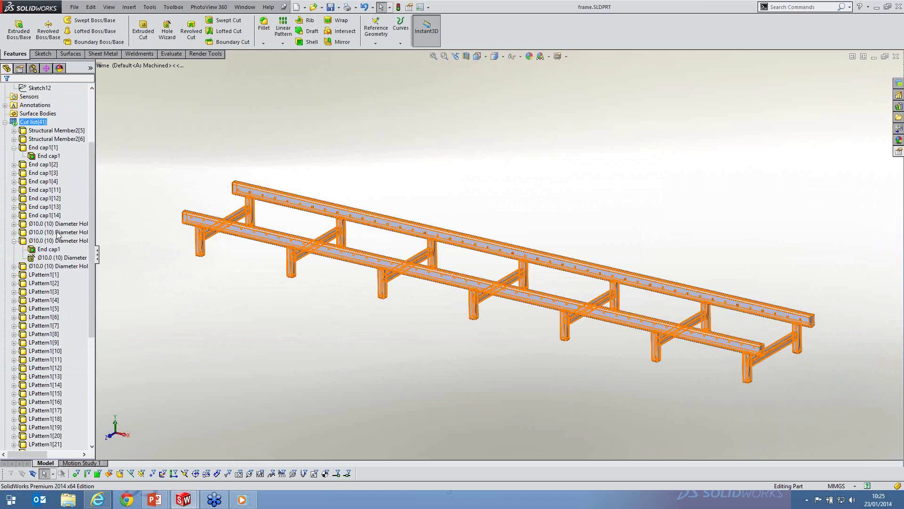
click(58, 233)
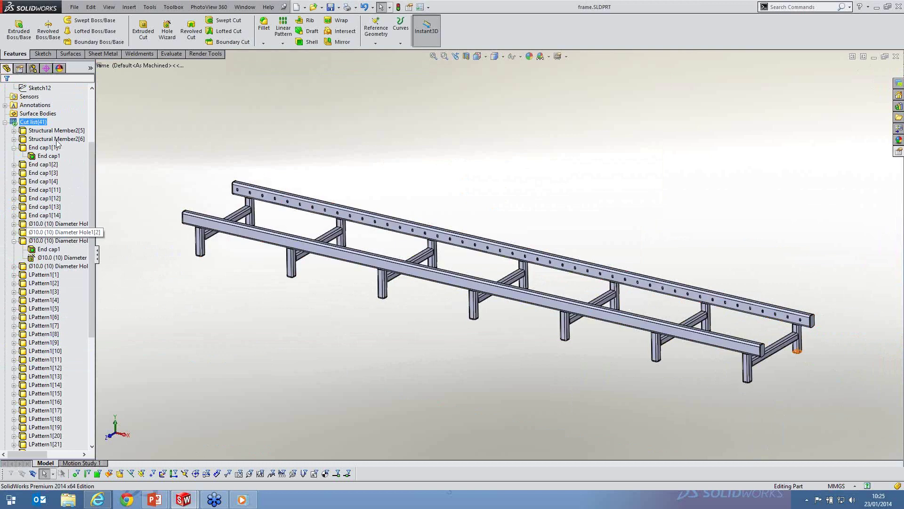
click(43, 317)
scroll(53, 356, down, 5)
click(47, 359)
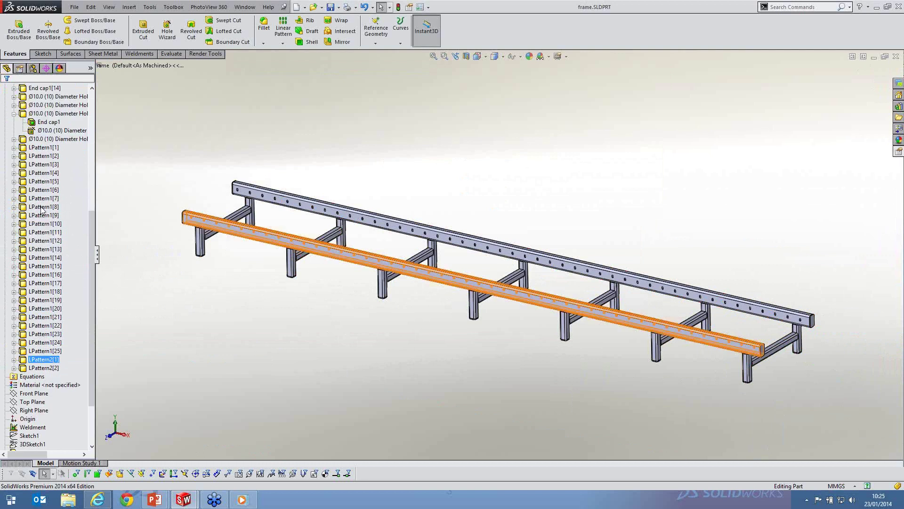
scroll(42, 209, up, 3)
key(Escape)
scroll(52, 206, up, 3)
click(52, 206)
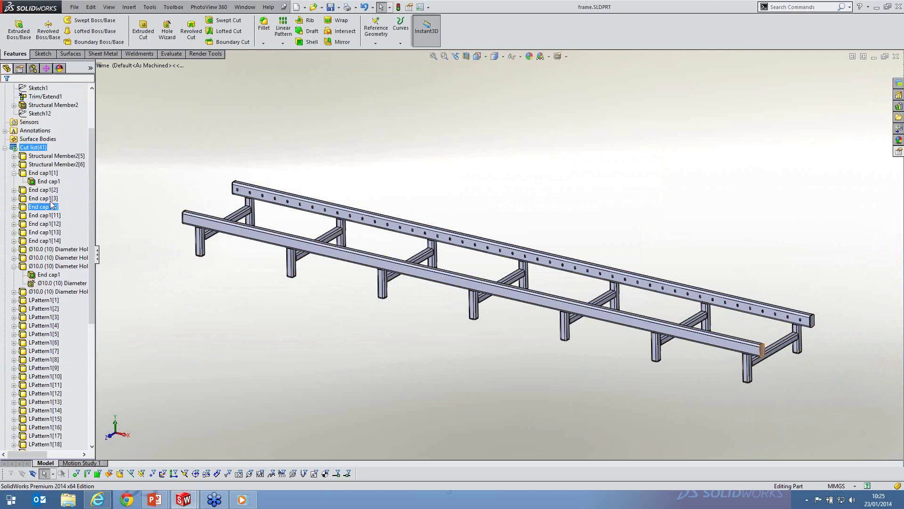
click(49, 198)
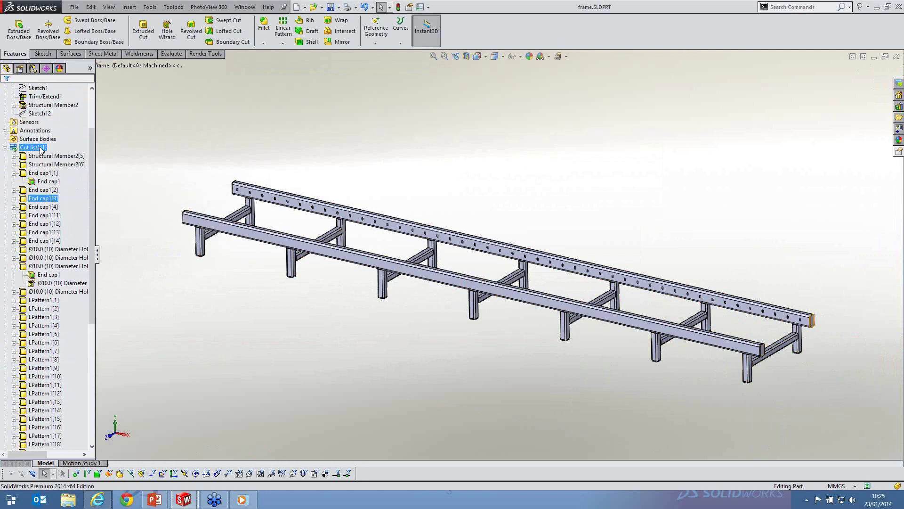
Update the weldment cut list so its bodies are grouped into cut-list items
click(41, 149)
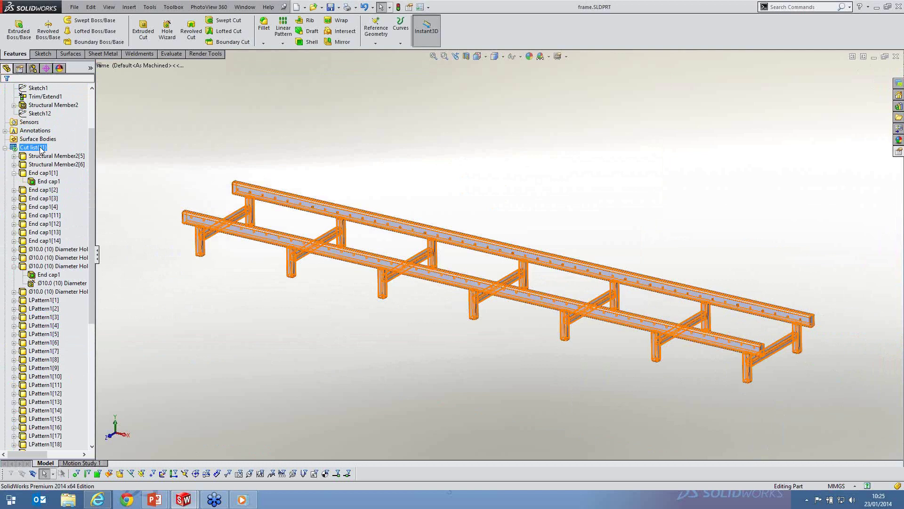
right_click(41, 150)
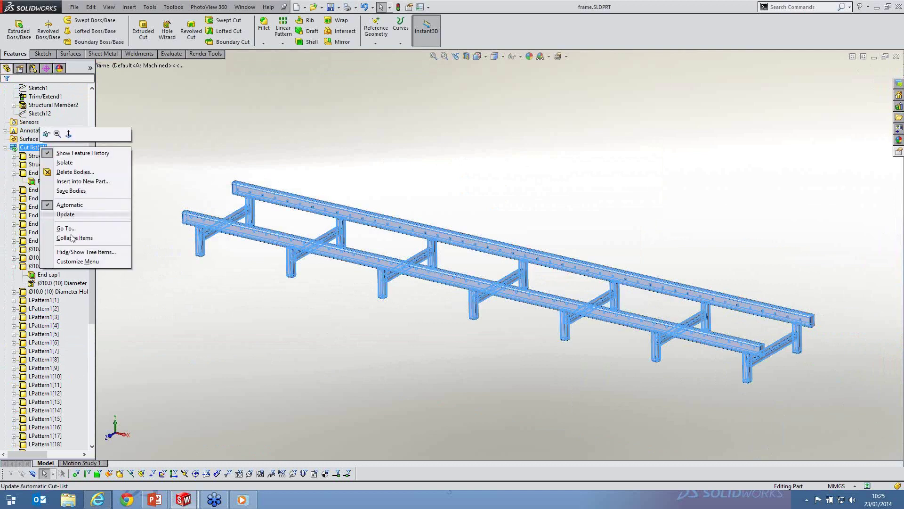
click(69, 214)
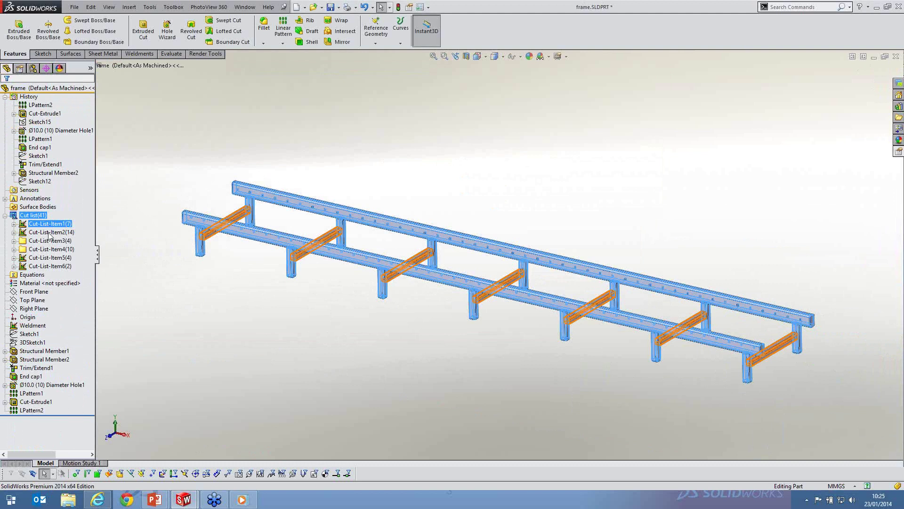
Highlight the grouped cut-list items in turn to examine which frame members and caps each one covers
click(49, 232)
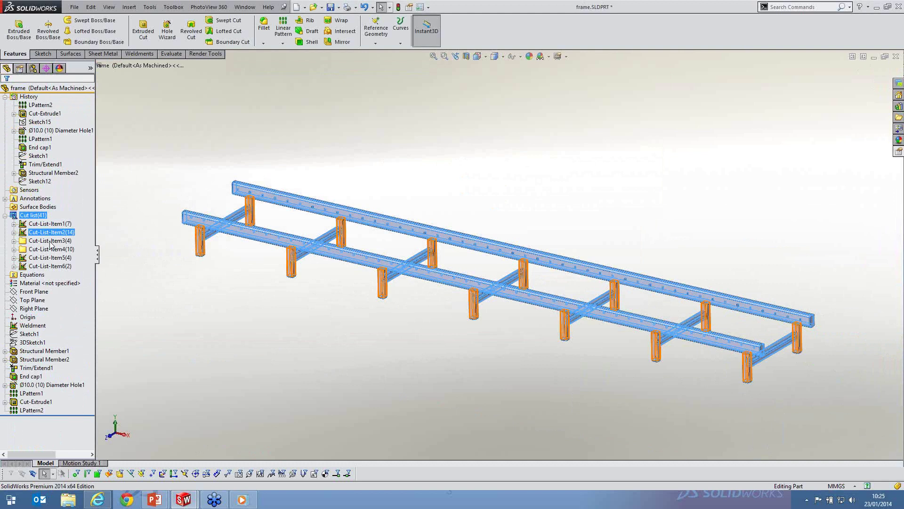
click(50, 241)
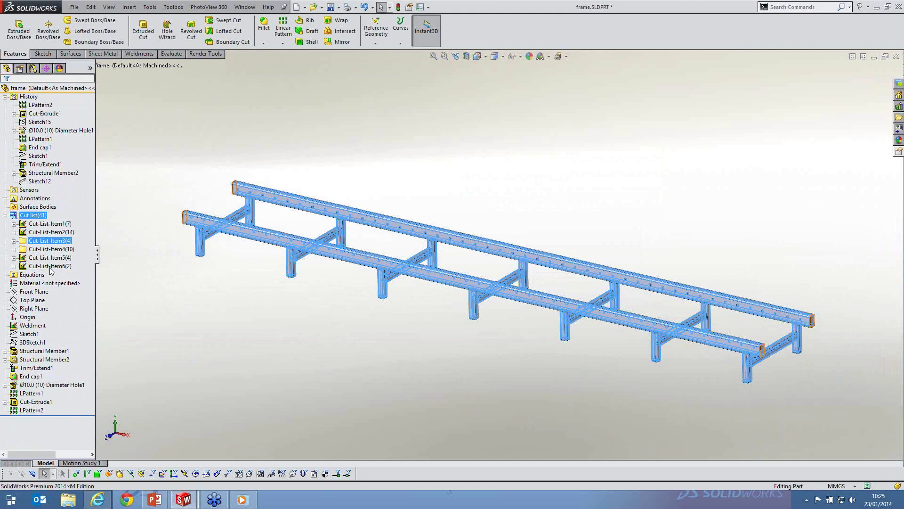
click(54, 265)
click(52, 257)
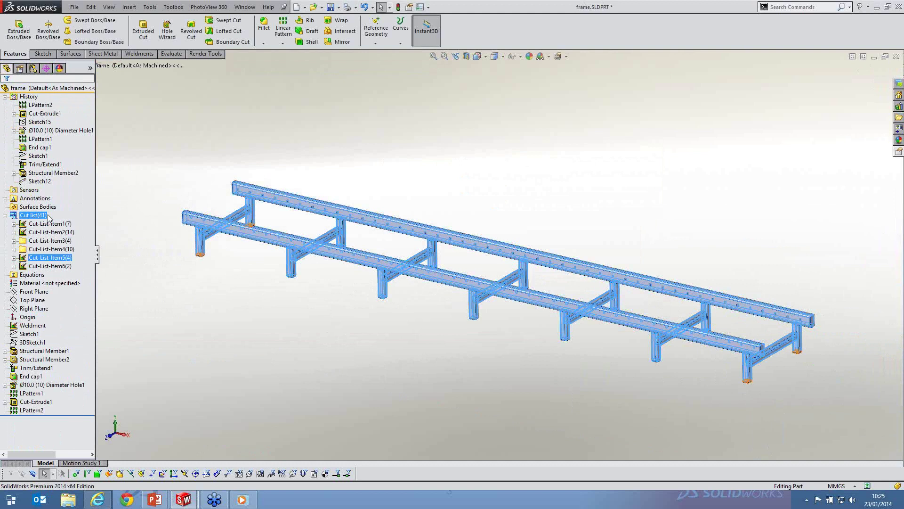
click(48, 216)
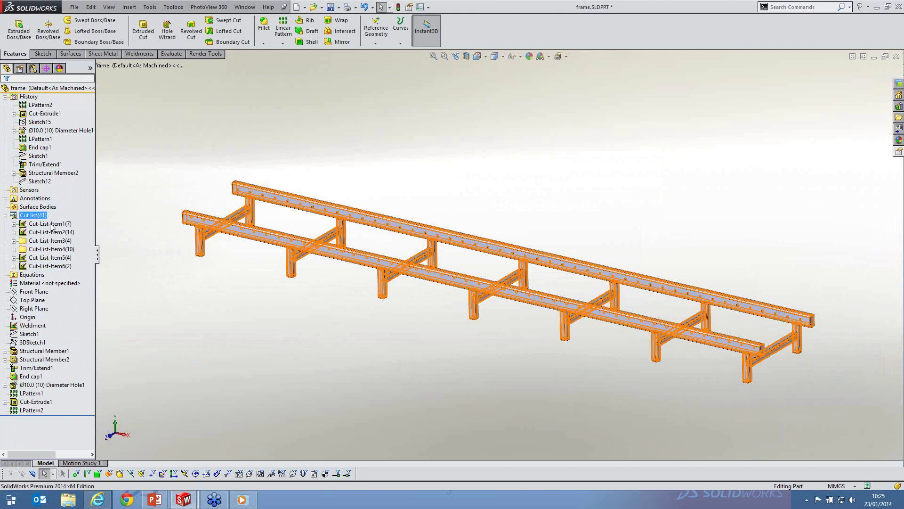
Review the Cut List Table in the properties of Cut-List-Item1 and close it without changes
right_click(51, 224)
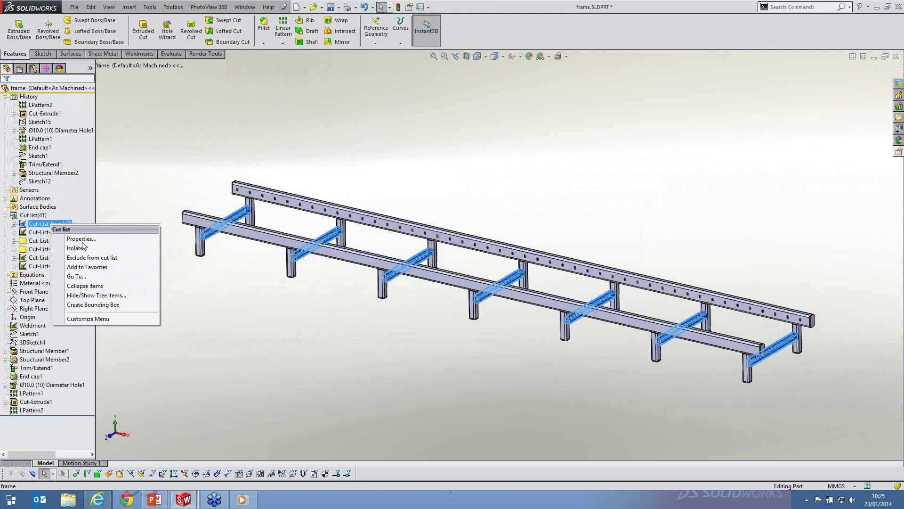
click(81, 239)
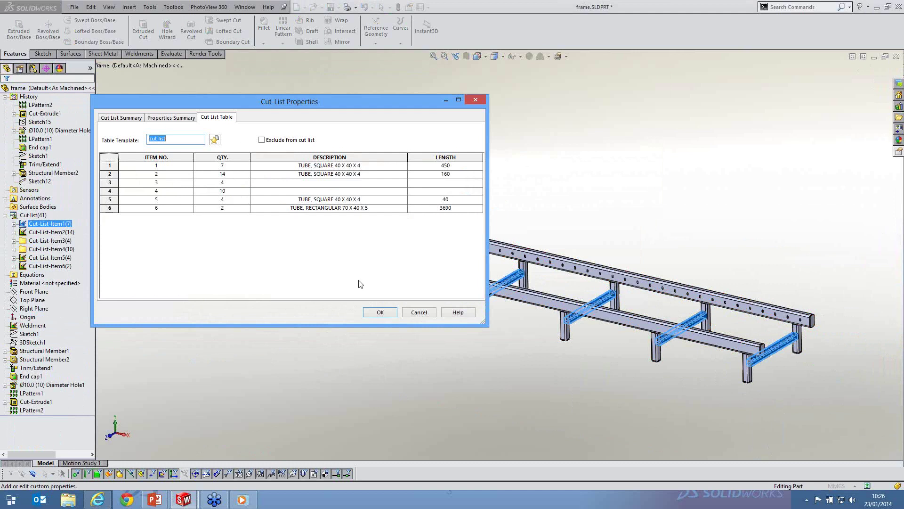
key(Escape)
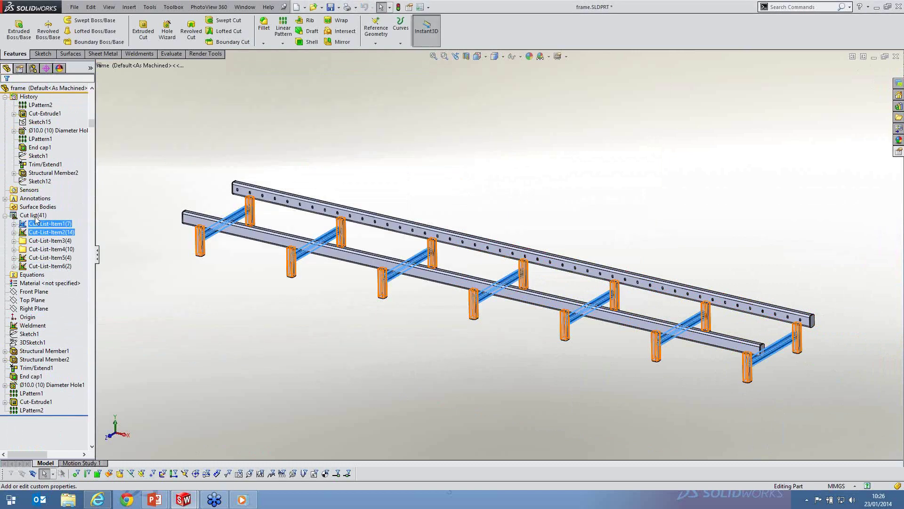
Run Create Bounding Box on the whole weldment cut list
right_click(37, 219)
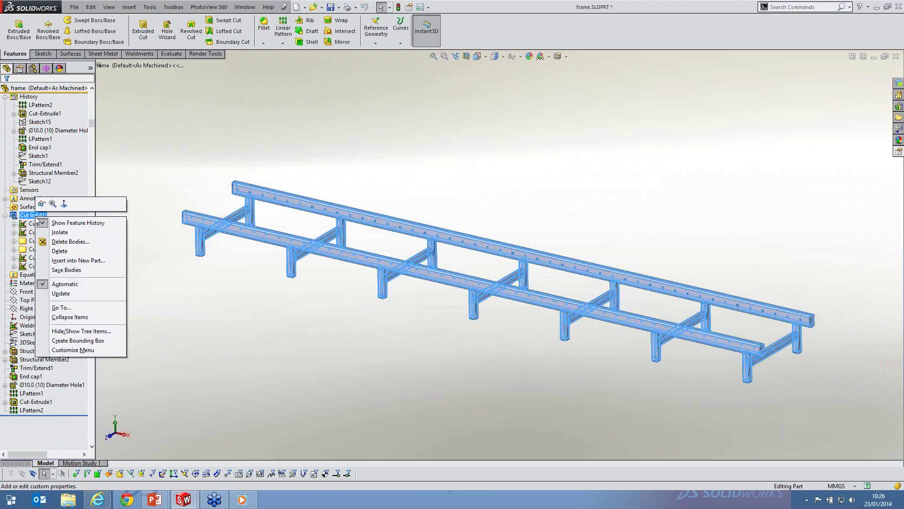
click(80, 341)
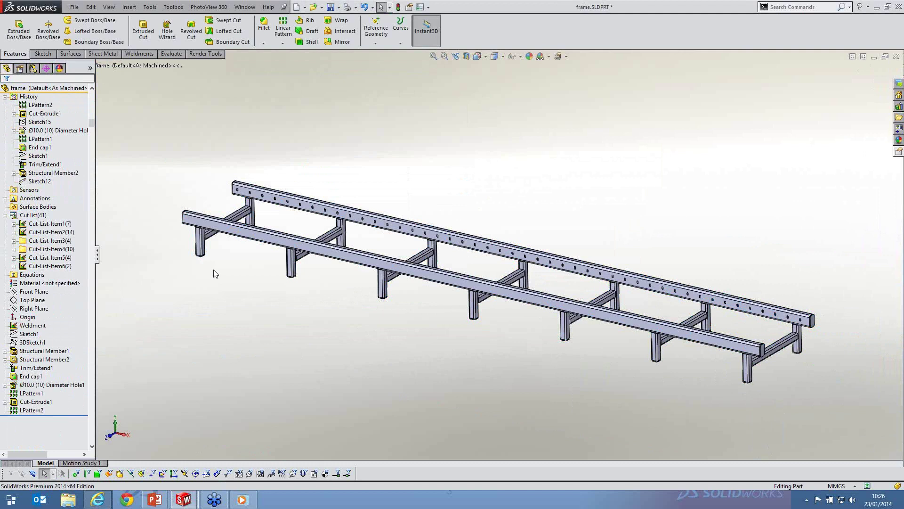
Check the Cut List Table for the plate descriptions through Cut-List-Item1's properties, and close the dialog
click(31, 216)
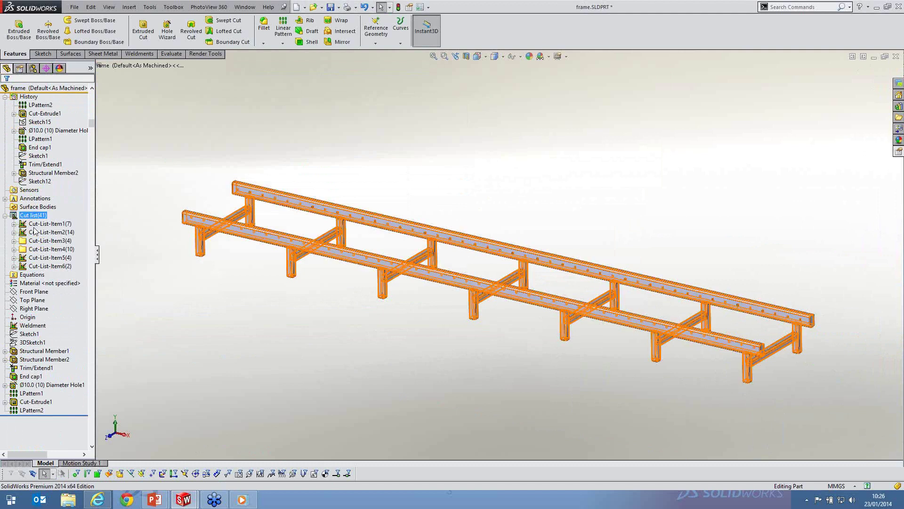
right_click(29, 215)
right_click(23, 224)
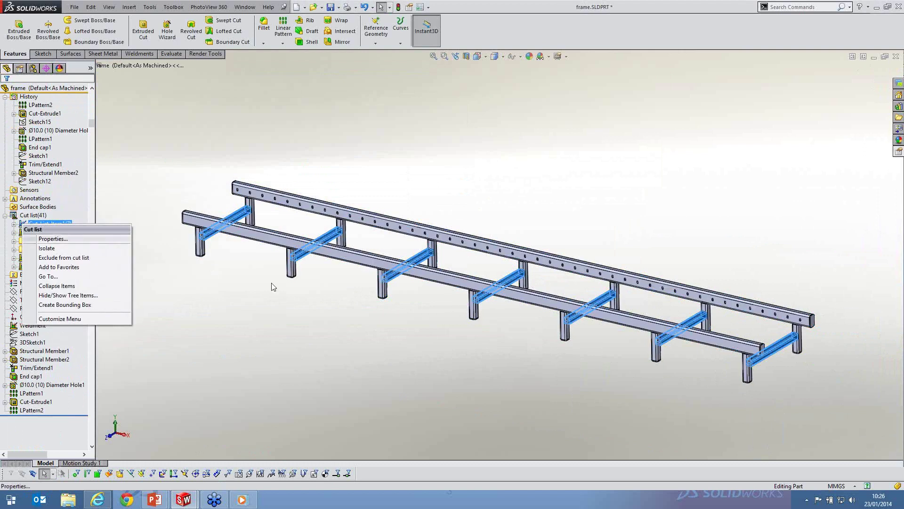
key(Return)
click(217, 117)
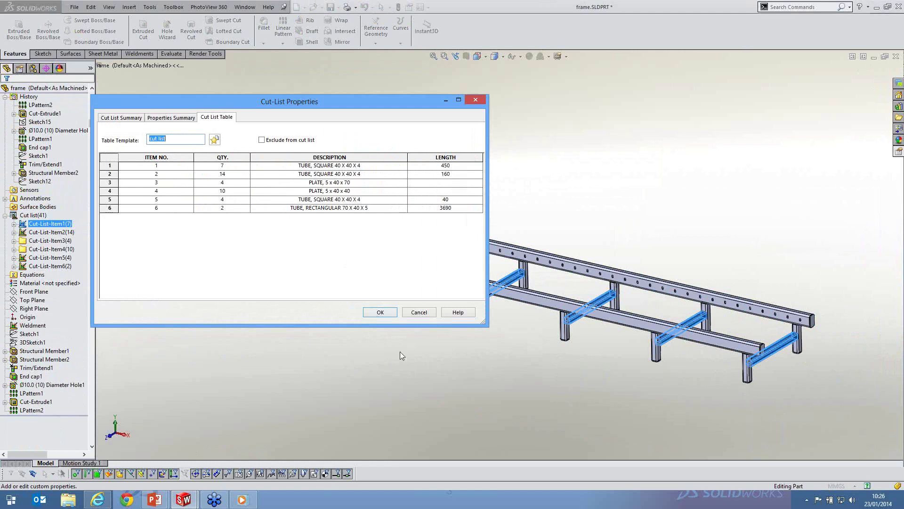
click(390, 316)
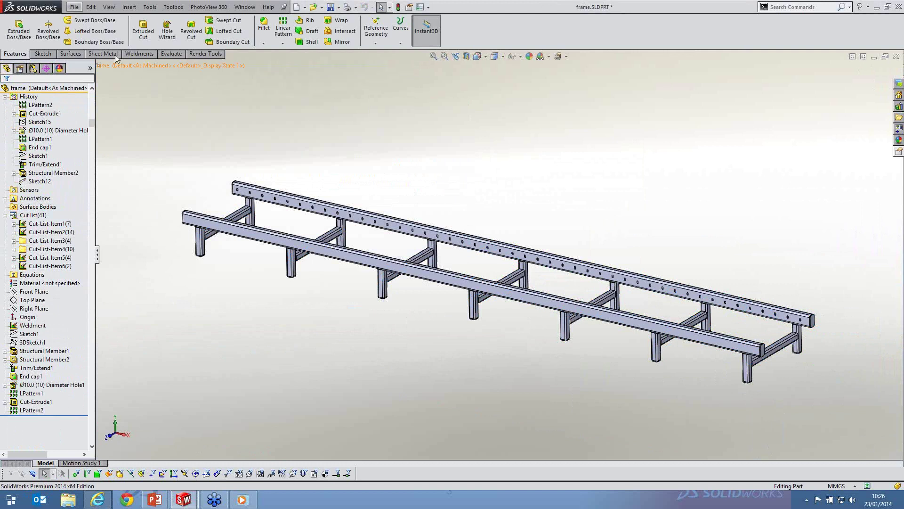
Create a new drawing of the frame part from the Innova Systems A3 template
click(74, 6)
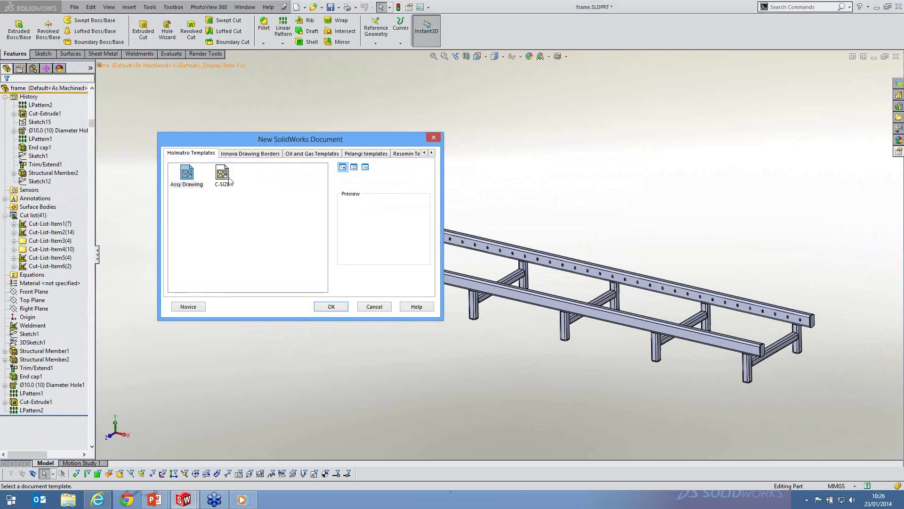
click(250, 154)
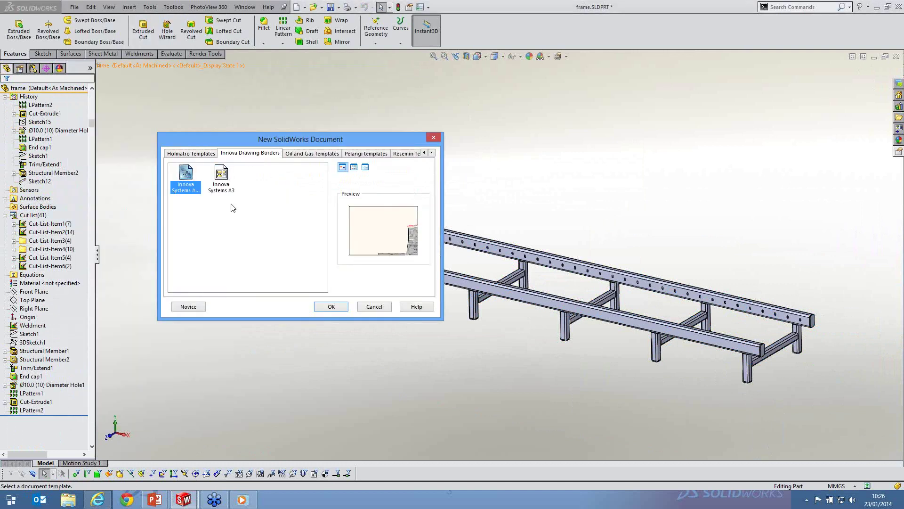
click(220, 178)
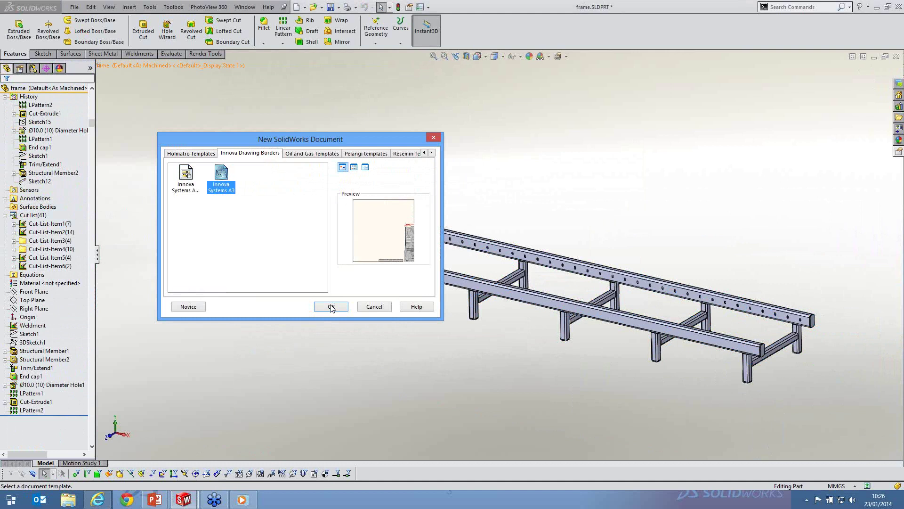
click(332, 307)
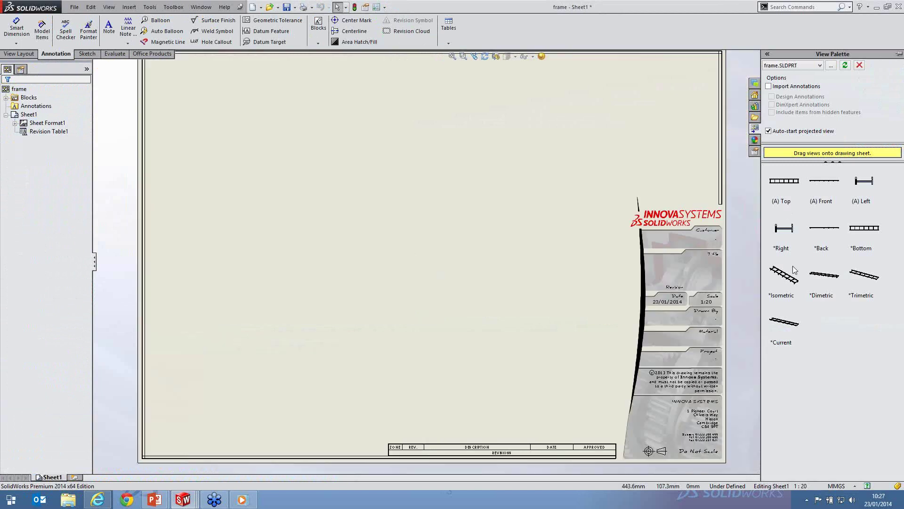
Place an isometric view of the frame in the upper-right area of the drawing sheet
drag(527, 263, 292, 347)
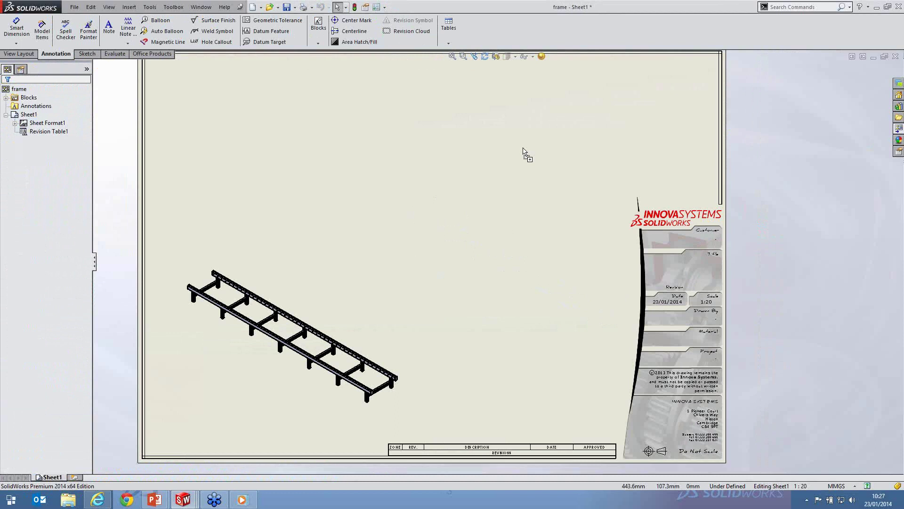
click(525, 153)
click(479, 220)
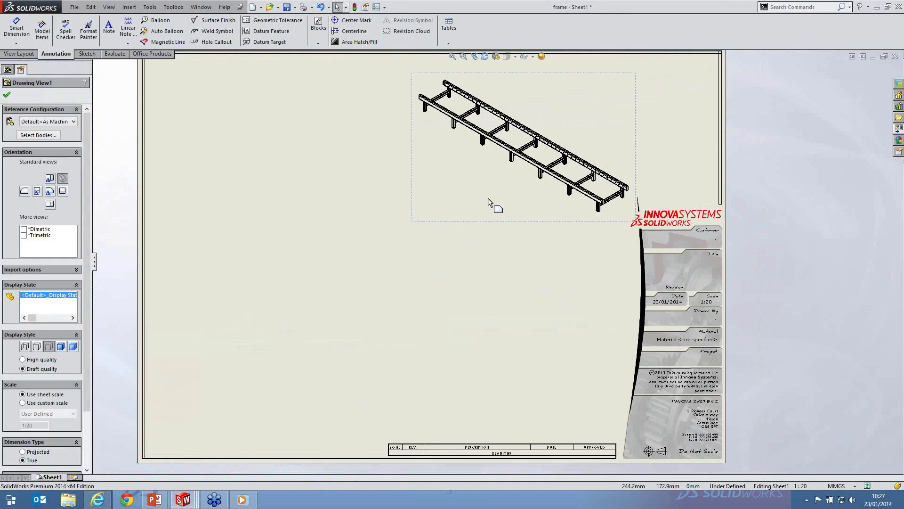
click(489, 228)
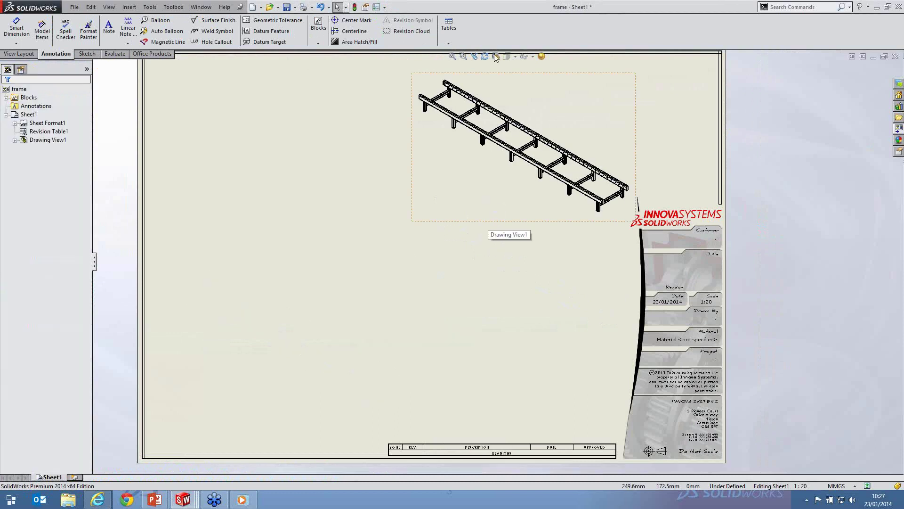
Rotate the isometric view in 3D to a shallower angle saved as named view ed, and move it nearer the sheet's upper-right corner
click(496, 57)
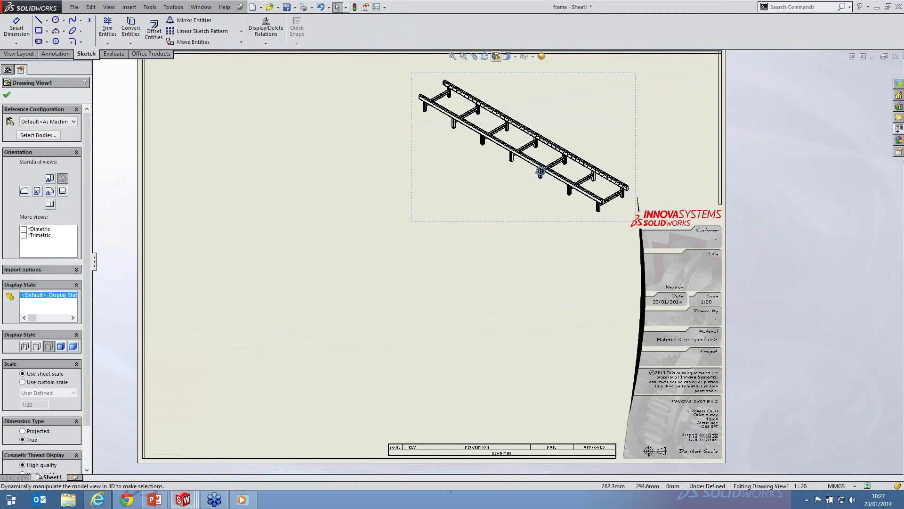
mouse_move(540, 172)
mouse_down()
mouse_move(559, 132)
mouse_move(509, 118)
mouse_up()
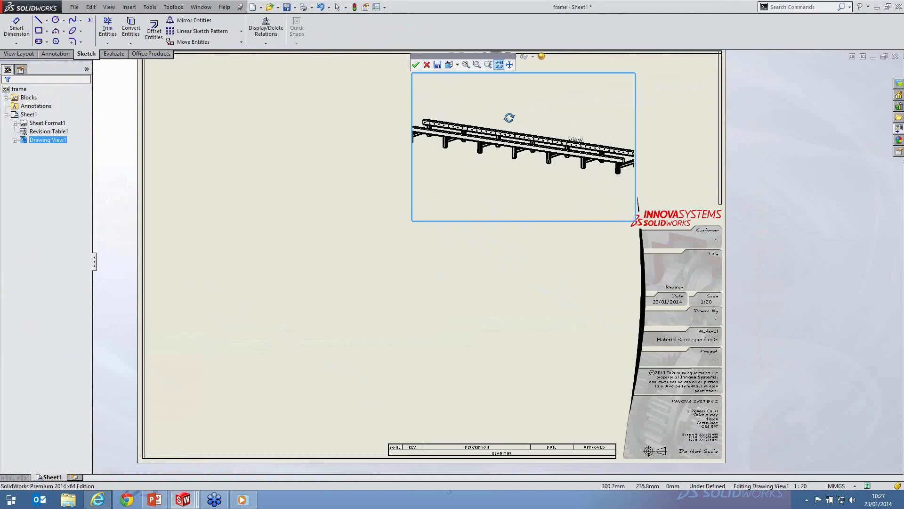
click(438, 65)
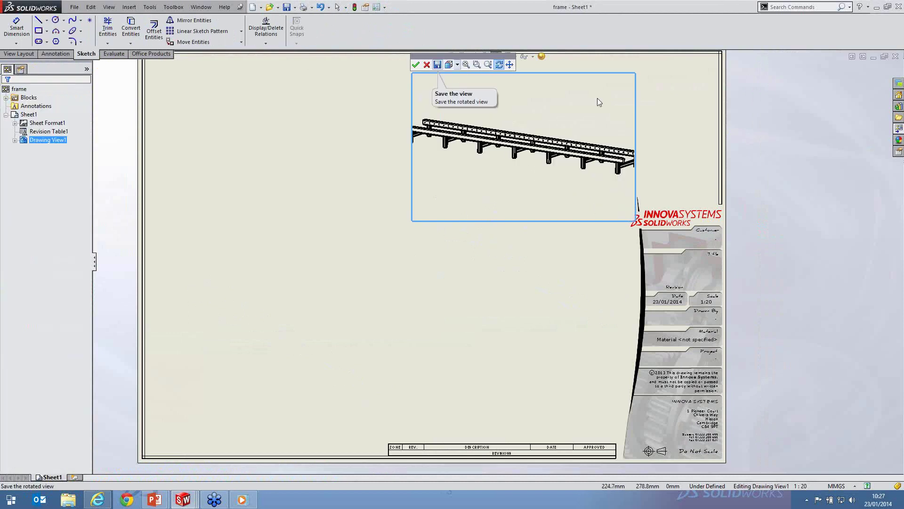
text(ed)
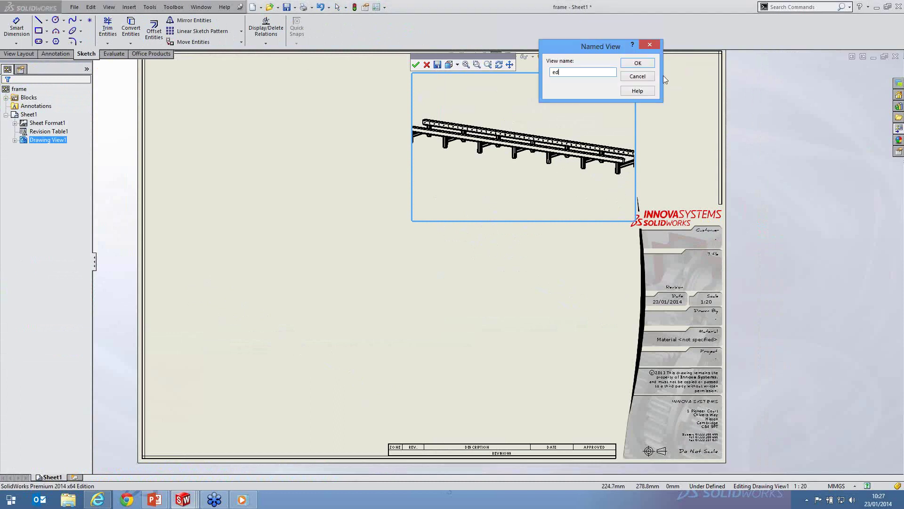
click(641, 65)
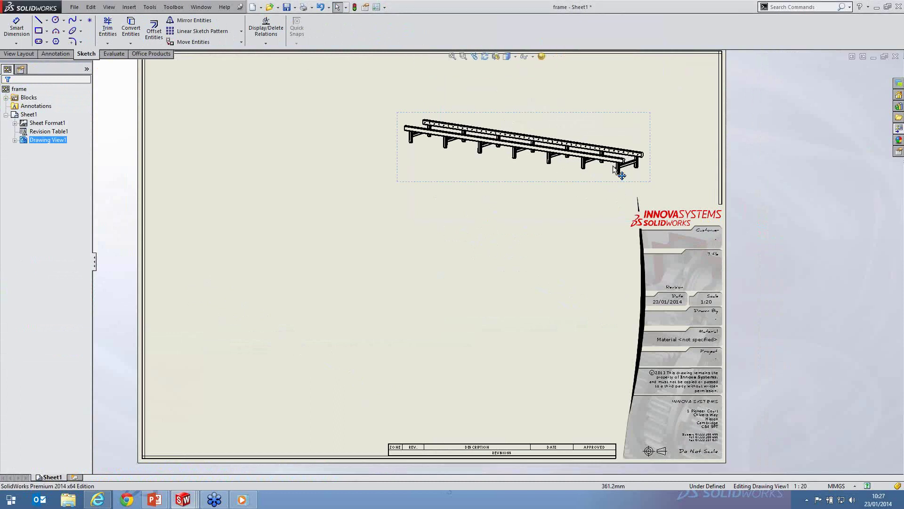
drag(617, 171, 664, 154)
drag(612, 166, 614, 161)
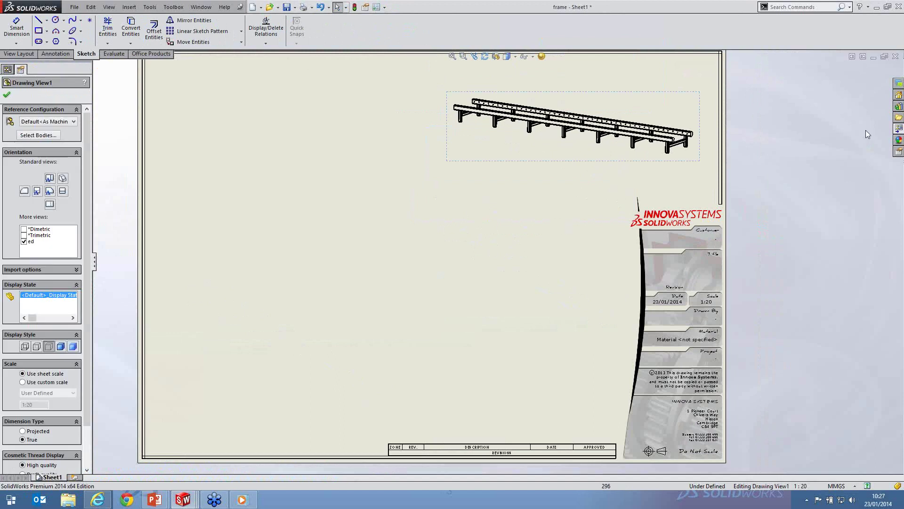
Place a top view of the frame on the sheet, with a projected front view below it and a side view beside that
click(866, 130)
click(900, 151)
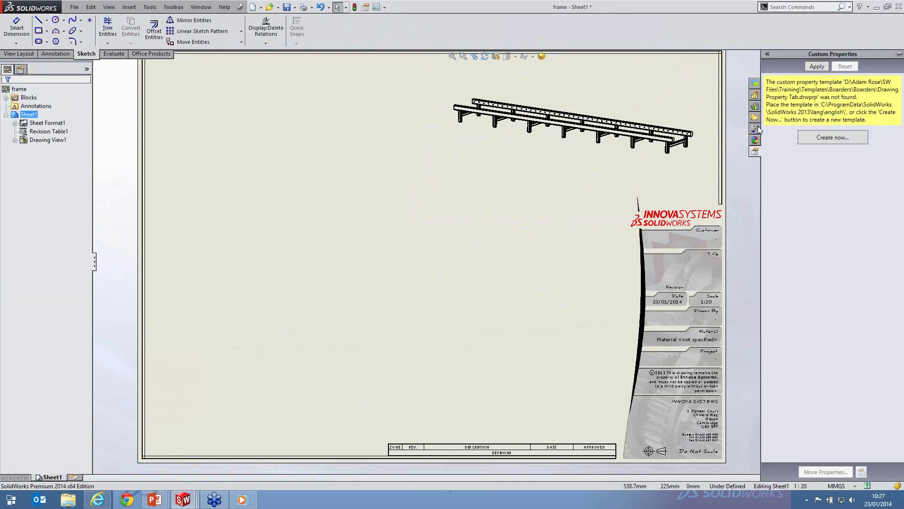
click(755, 129)
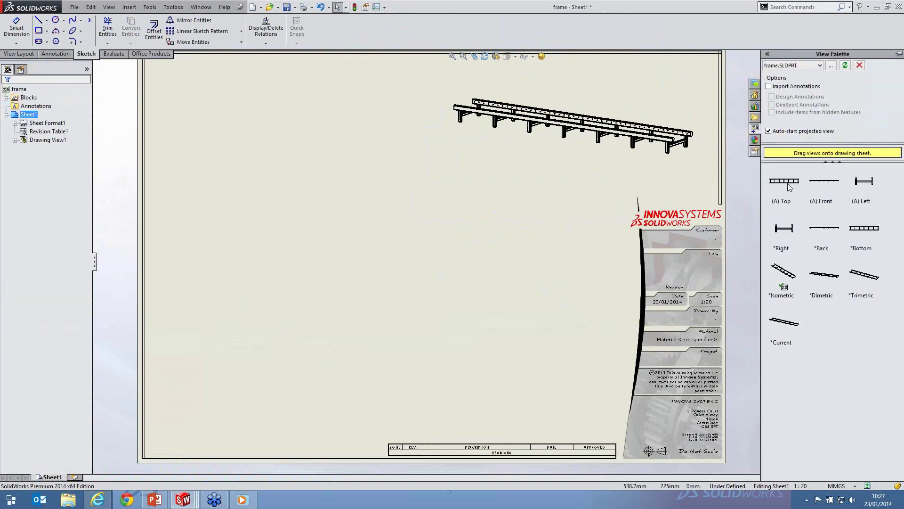
drag(785, 183, 314, 176)
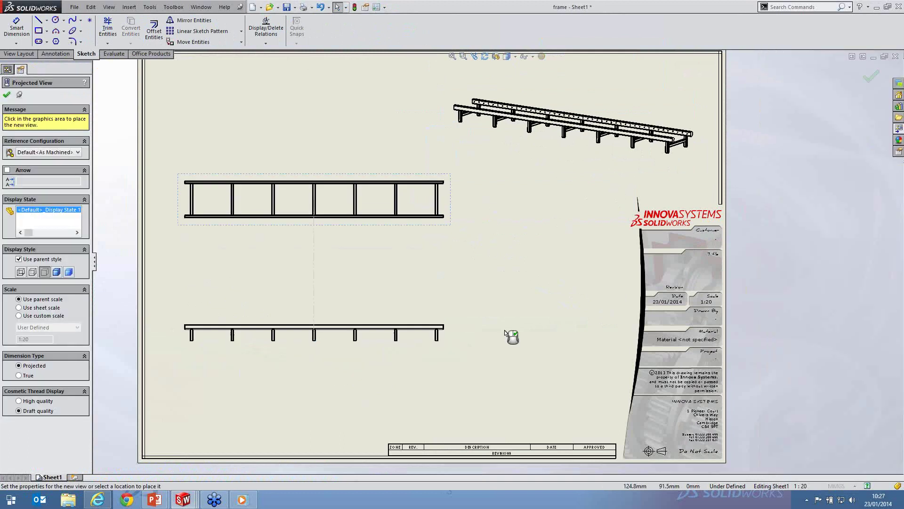
click(448, 332)
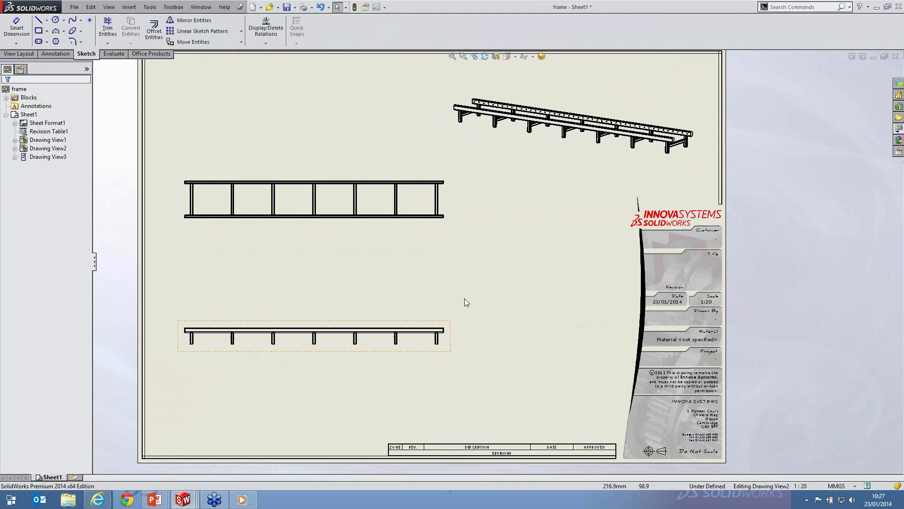
click(464, 302)
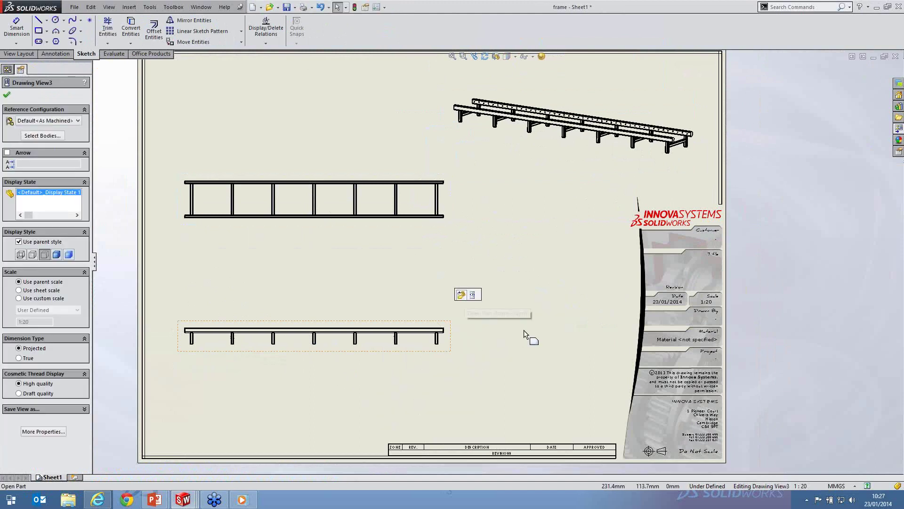
click(548, 389)
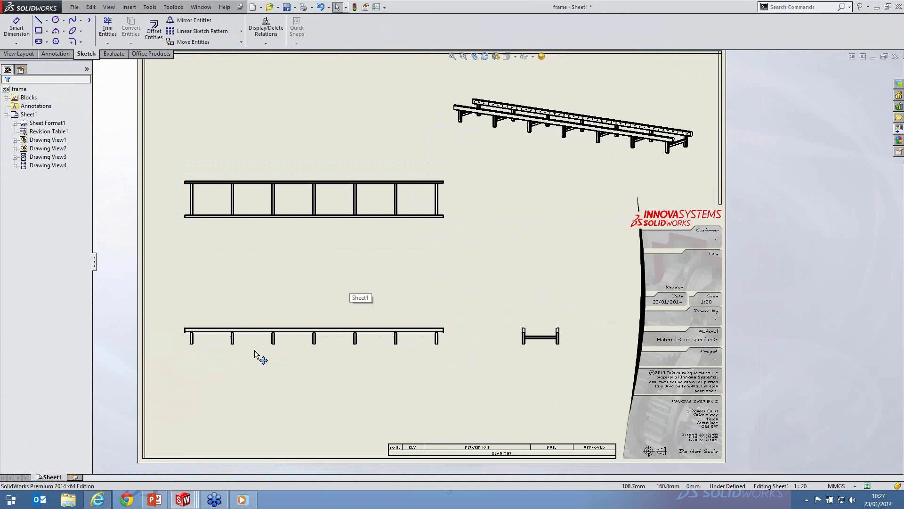
Move the front and top views lower on the sheet, leaving the upper-left area free
drag(256, 335, 256, 389)
drag(272, 225, 263, 296)
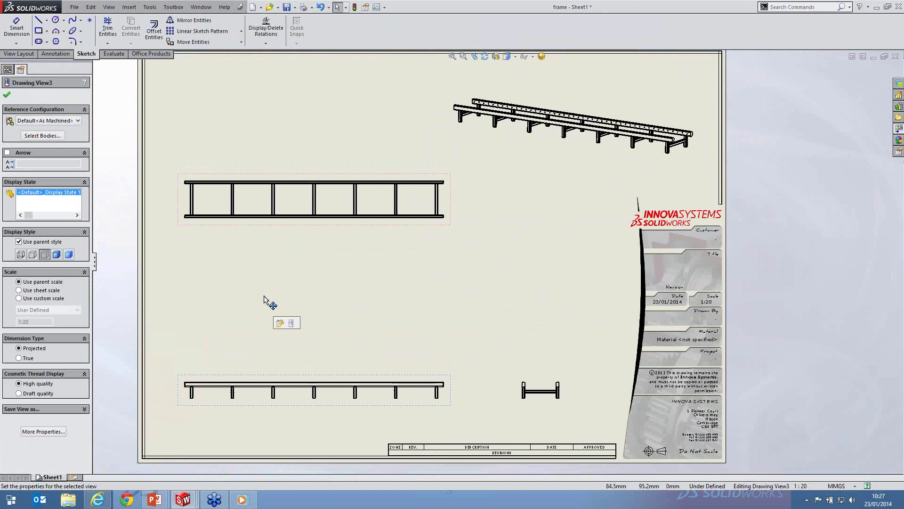
click(501, 252)
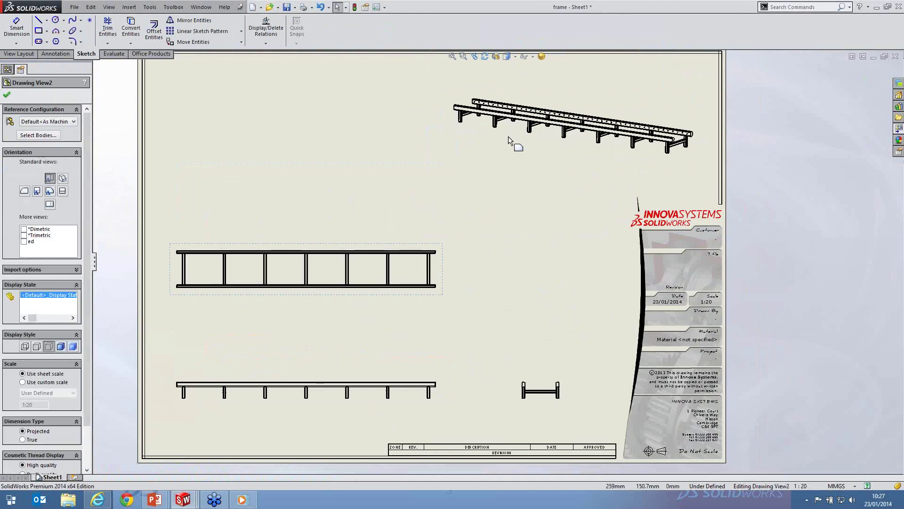
Insert a weldment cut list for the rotated 3D view using the cut list template, placed in the sheet's upper-left corner
click(520, 142)
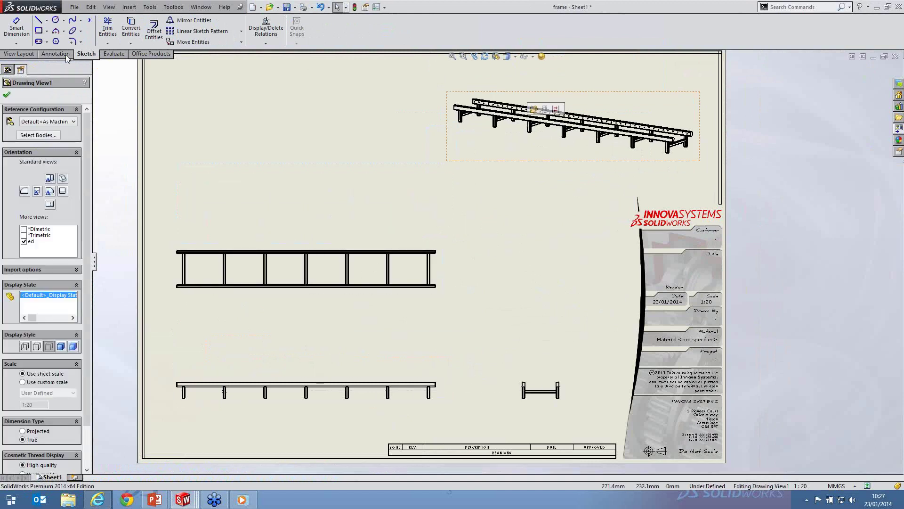
click(449, 28)
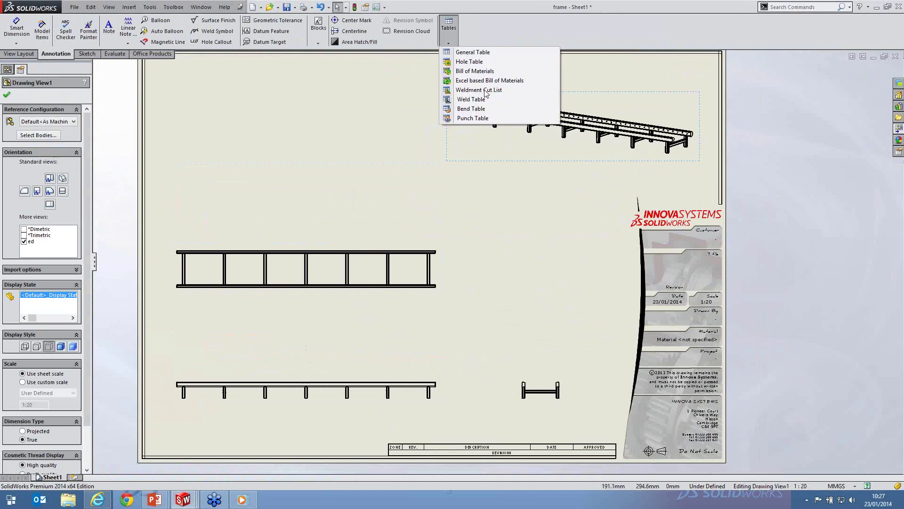
click(485, 90)
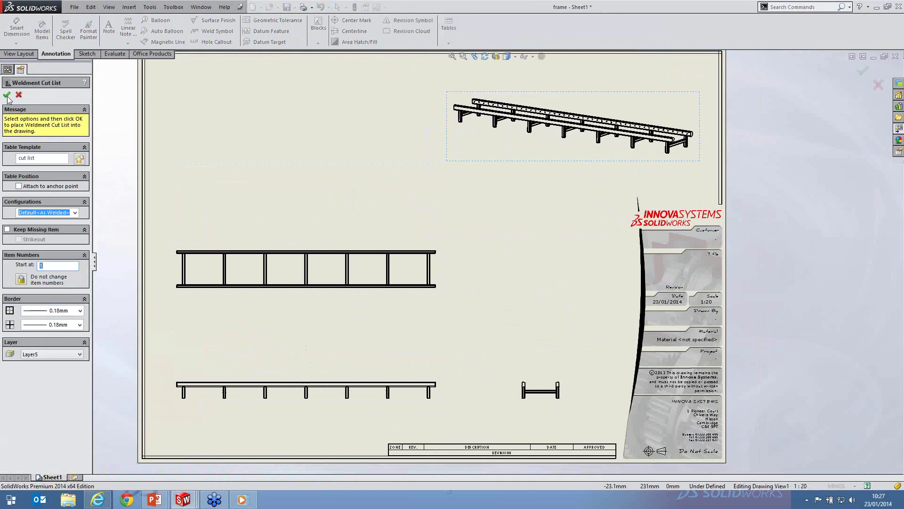
click(7, 95)
click(183, 114)
drag(183, 115, 145, 68)
middle_drag(151, 69, 206, 135)
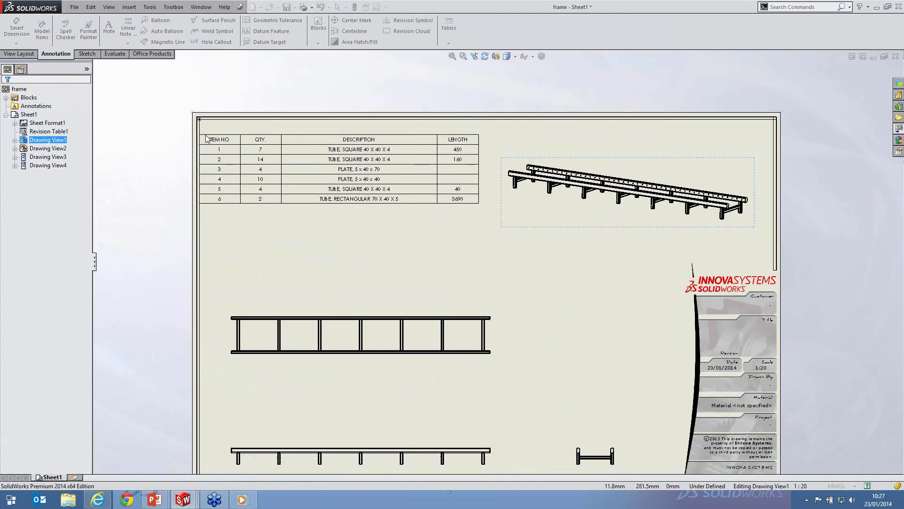
drag(205, 138, 212, 135)
click(210, 131)
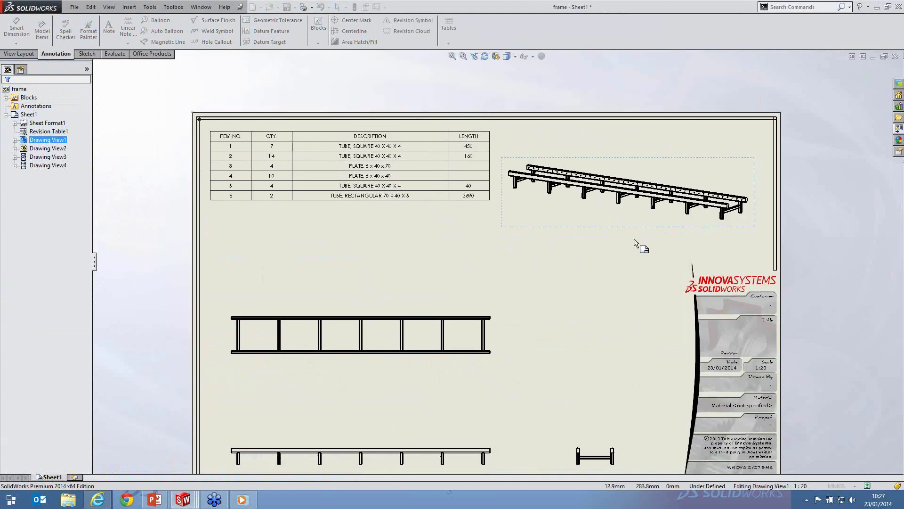
Add auto balloons to the rotated 3D view, laid out in one row above the frame with item numbers
scroll(400, 193, down, 2)
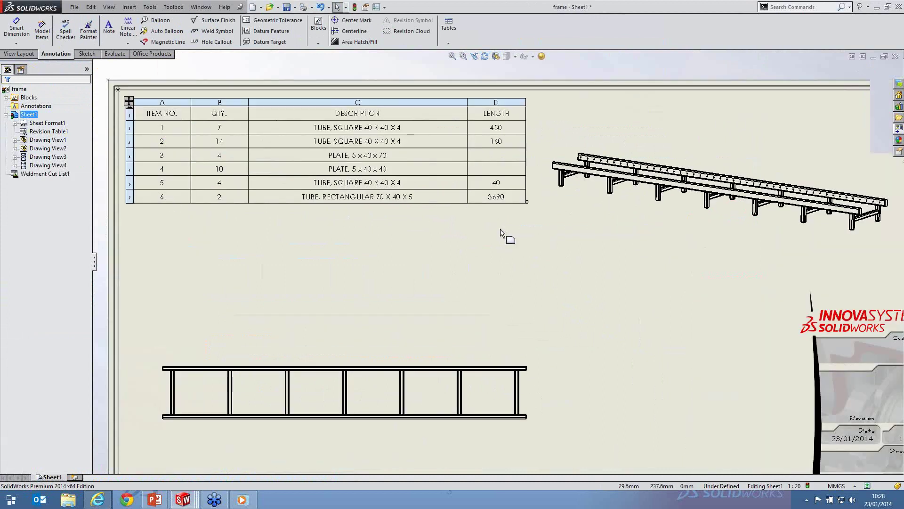
middle_drag(636, 226, 500, 229)
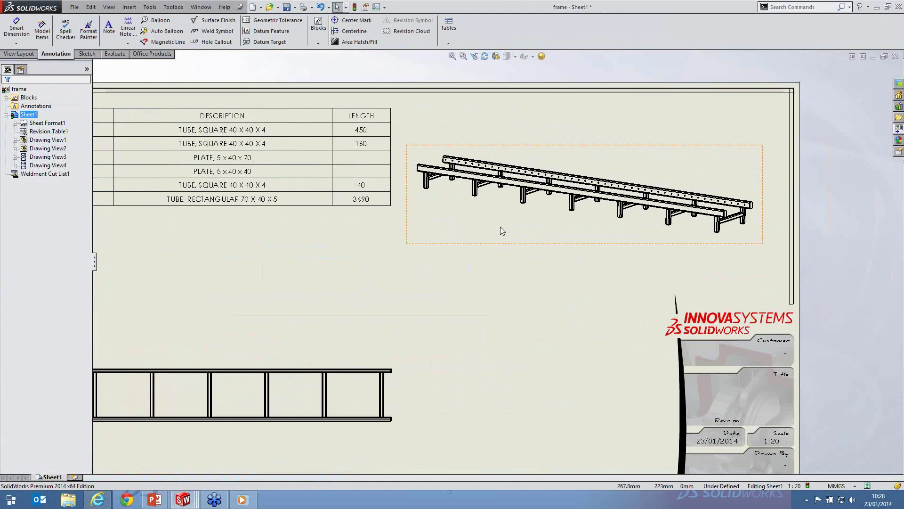
click(500, 227)
click(161, 34)
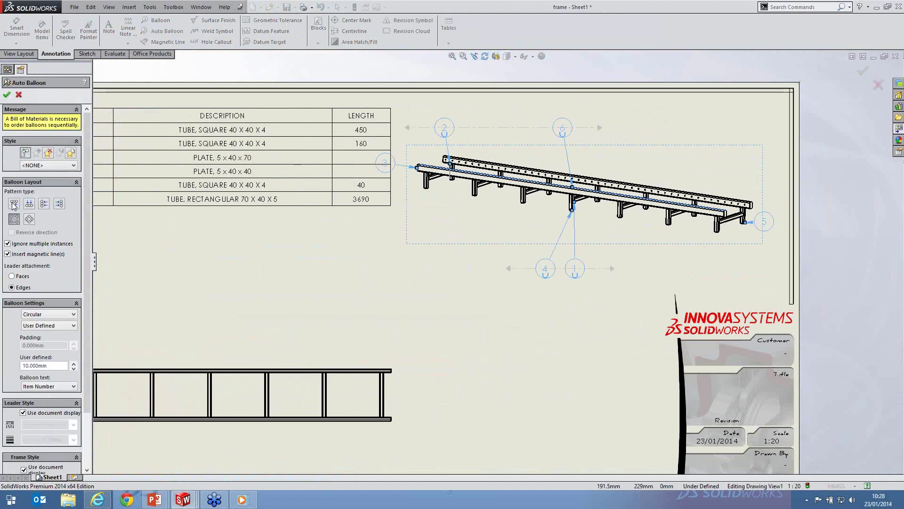
click(14, 204)
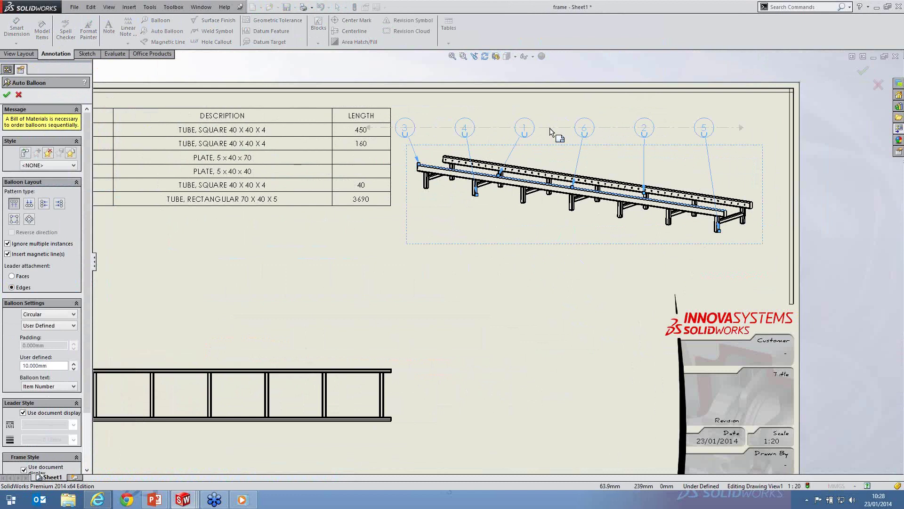
key(Return)
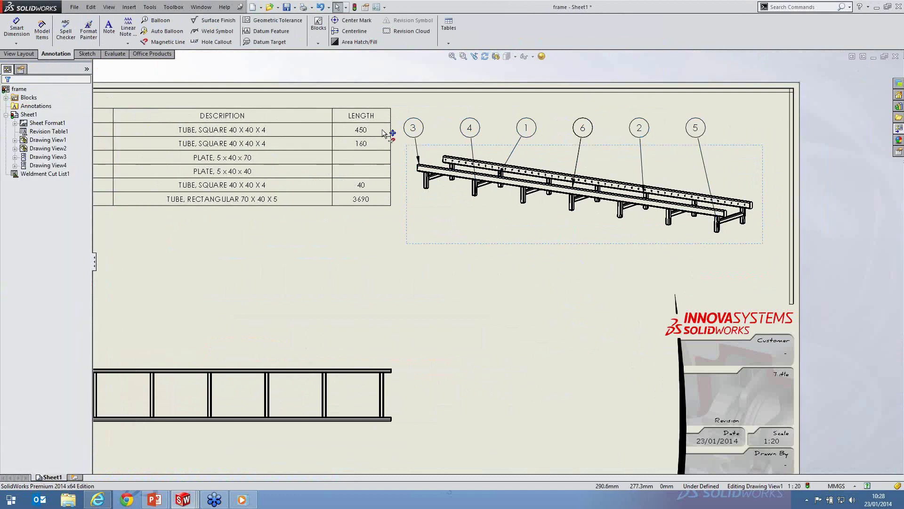
Shorten the balloons' magnetic line at its cut list end so the item balloons sit closer together above the rotated 3D view
click(424, 129)
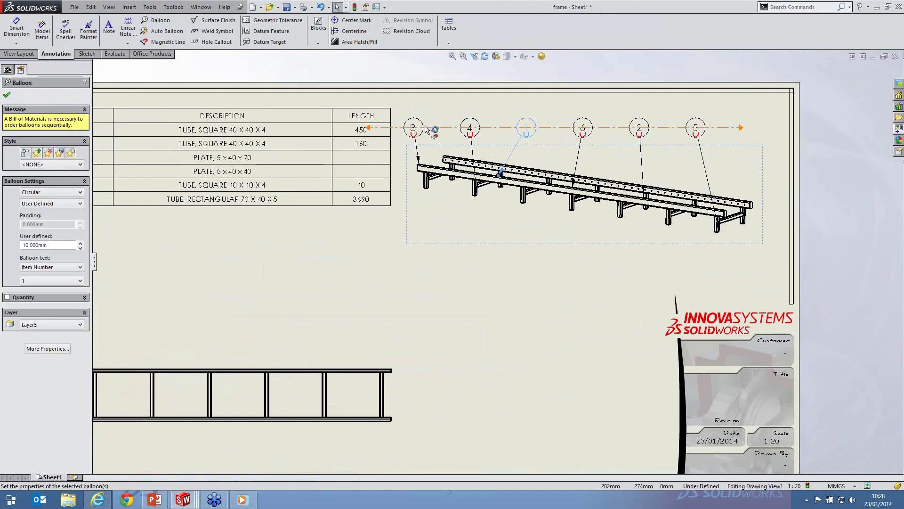
drag(425, 126, 425, 127)
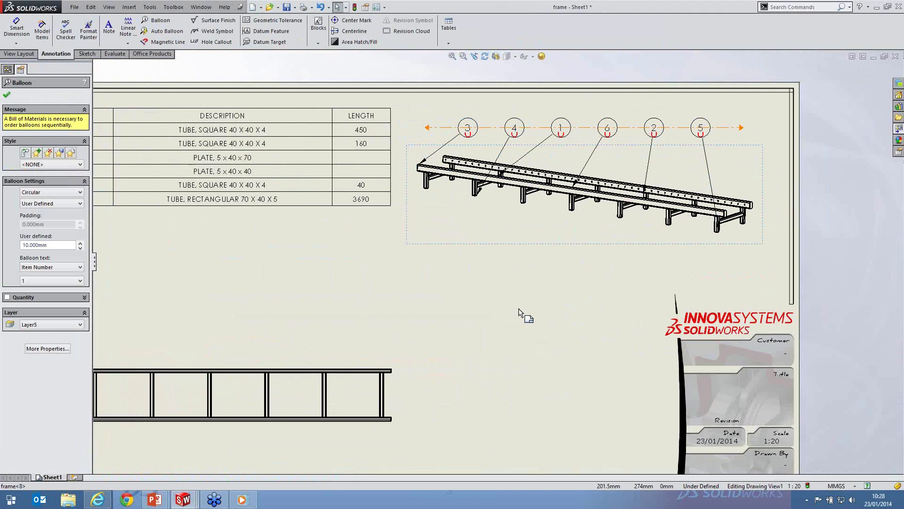
click(519, 312)
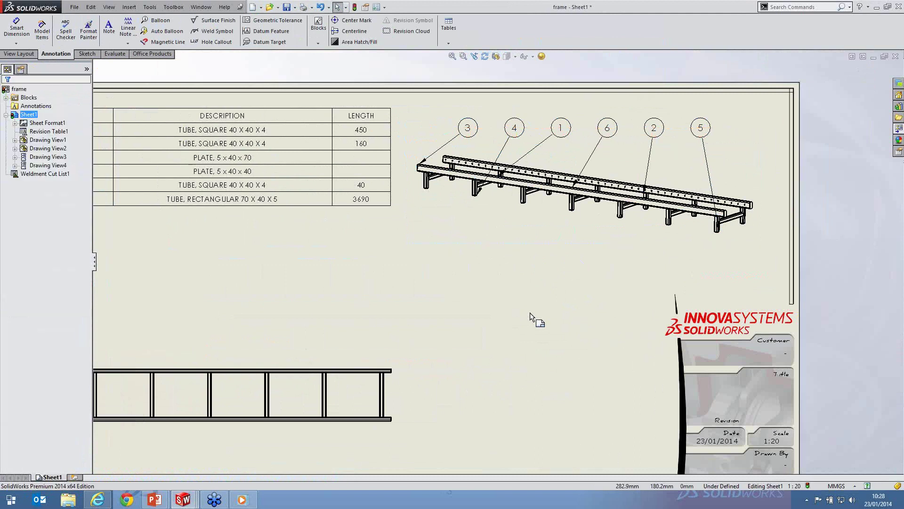
click(458, 306)
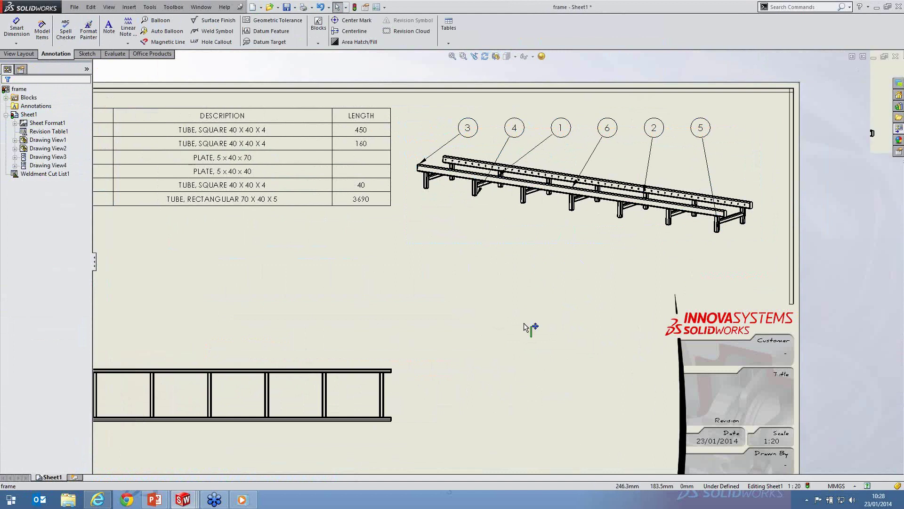
Dimension the frame's overall length in the front view, placing the dimension above the rail
scroll(524, 323, down, 4)
scroll(282, 372, up, 3)
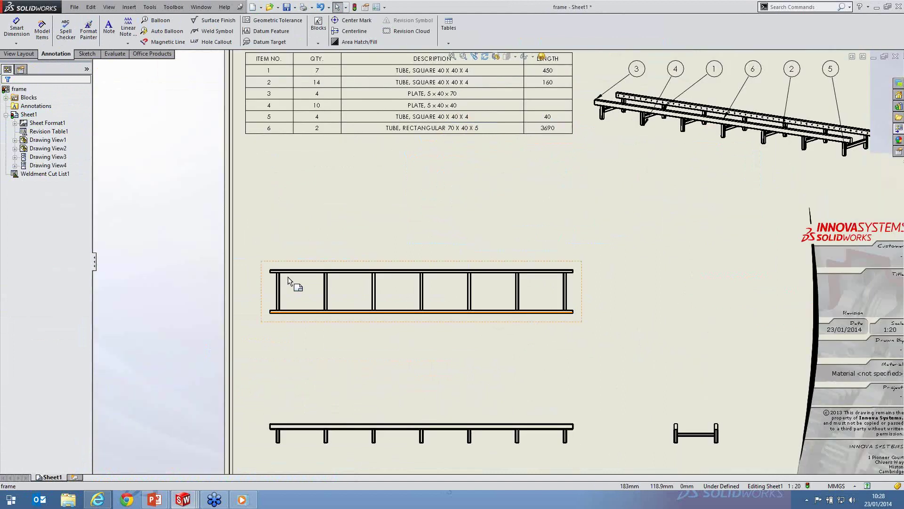
middle_drag(335, 442, 251, 323)
right_drag(251, 323, 251, 301)
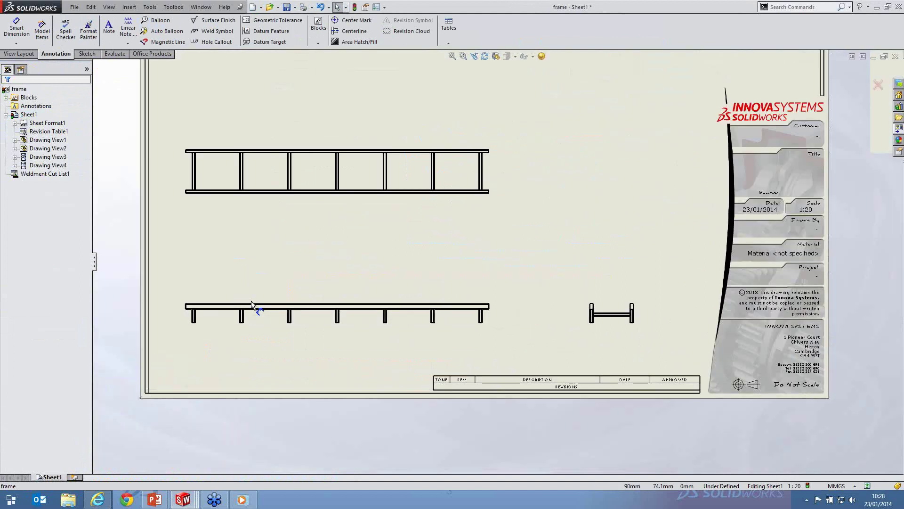
scroll(251, 301, down, 3)
scroll(216, 284, down, 5)
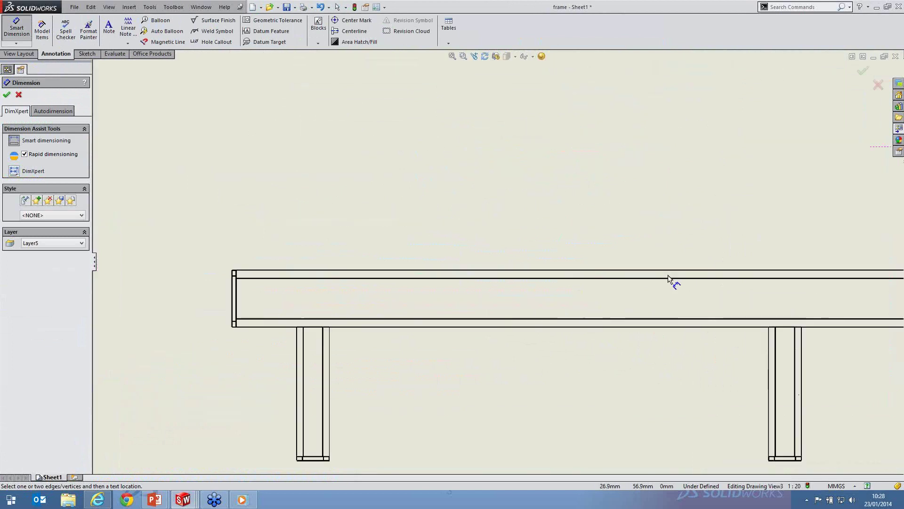
scroll(612, 251, up, 4)
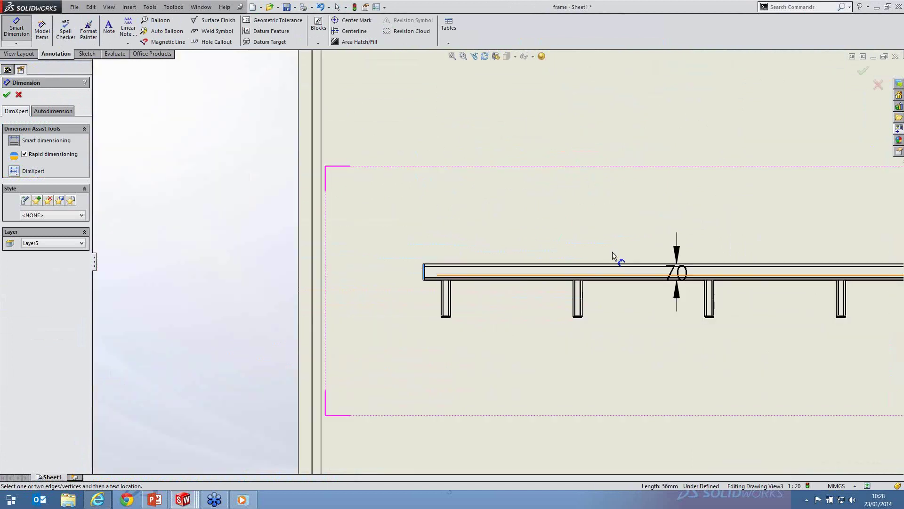
scroll(555, 272, down, 4)
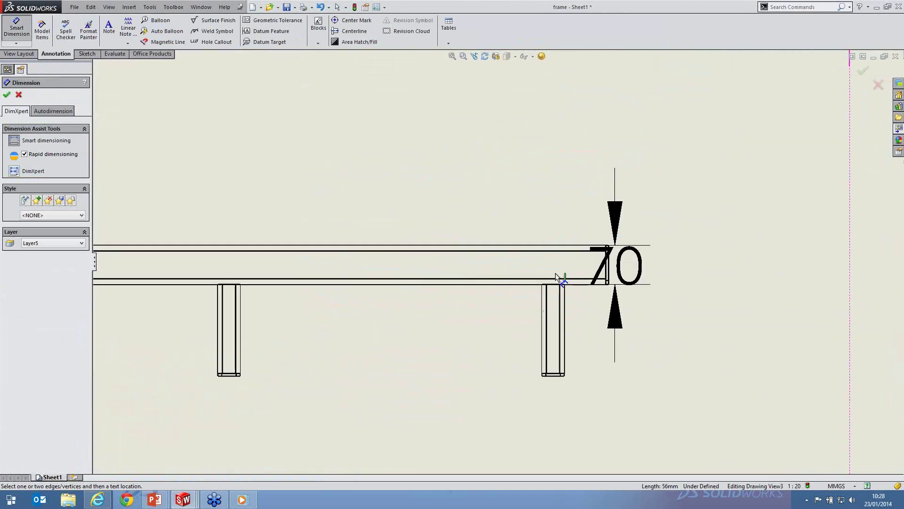
scroll(555, 273, down, 3)
click(555, 273)
click(486, 259)
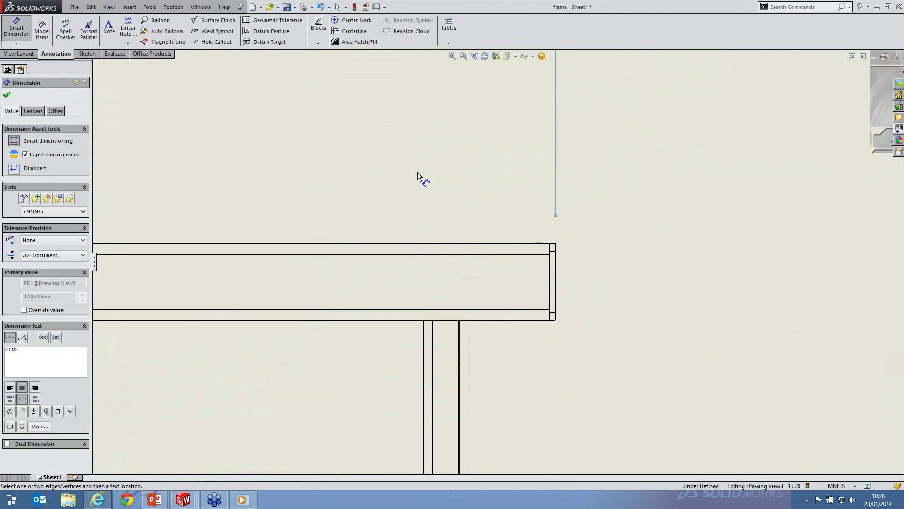
key(f)
key(Escape)
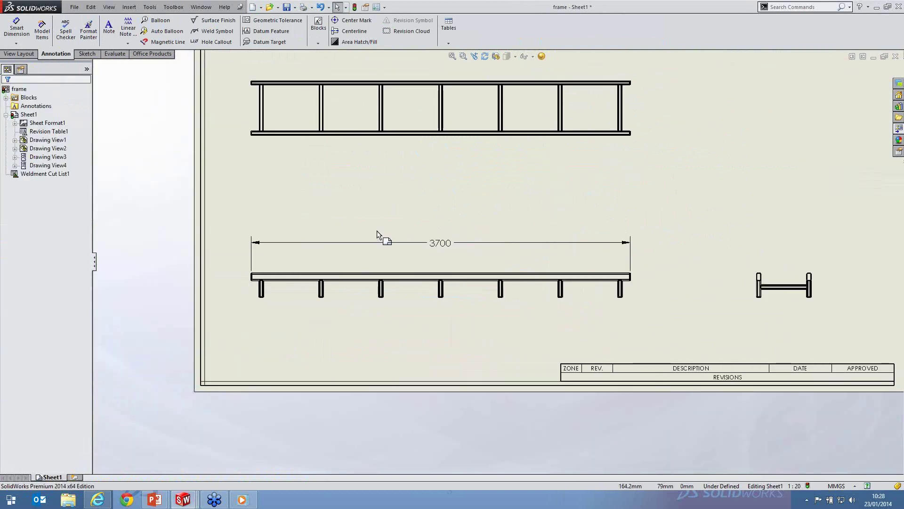
Import the dimensions of the entire model into all drawing views, with duplicates eliminated
click(48, 36)
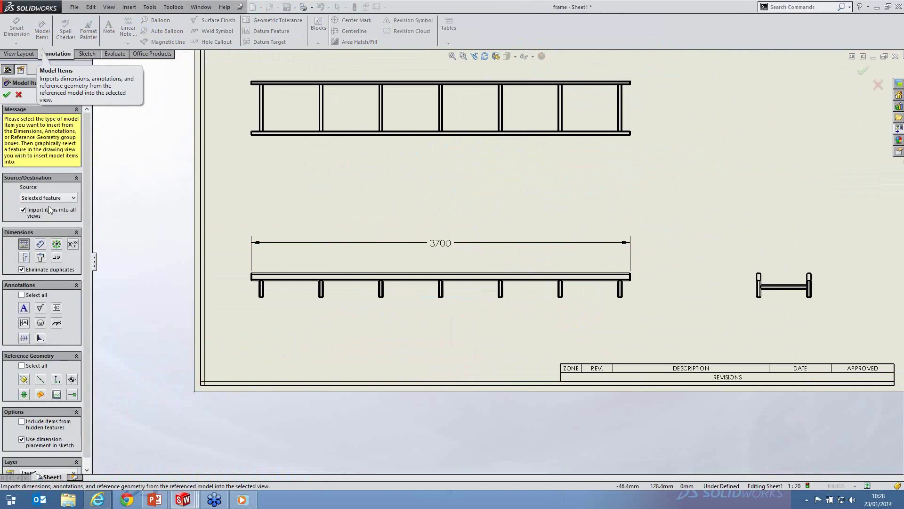
click(73, 197)
click(47, 206)
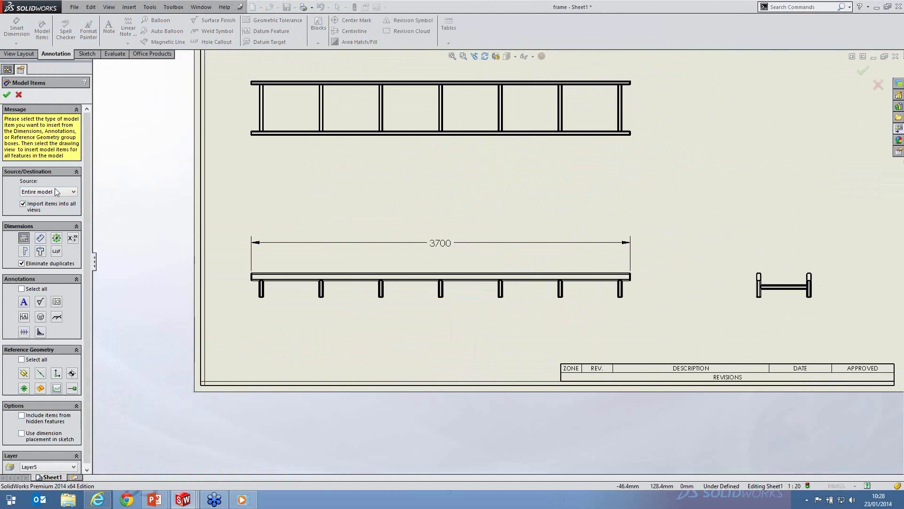
click(7, 95)
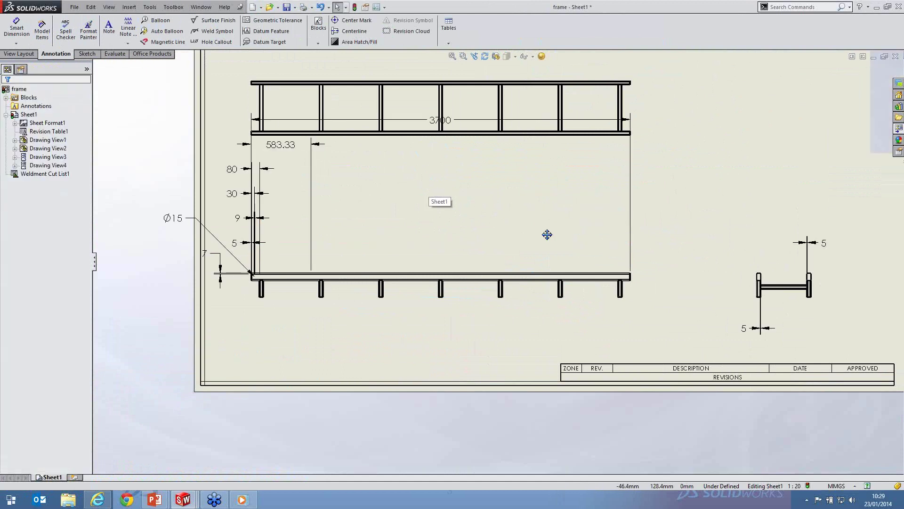
key(f)
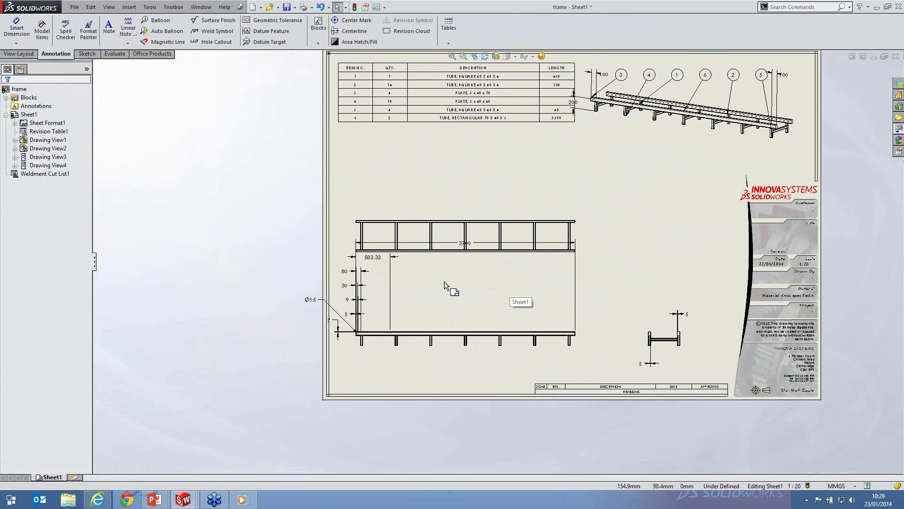
Move the overall length dimension down between the top and front views, and the 80 mm dimension below the front view
scroll(349, 323, down, 5)
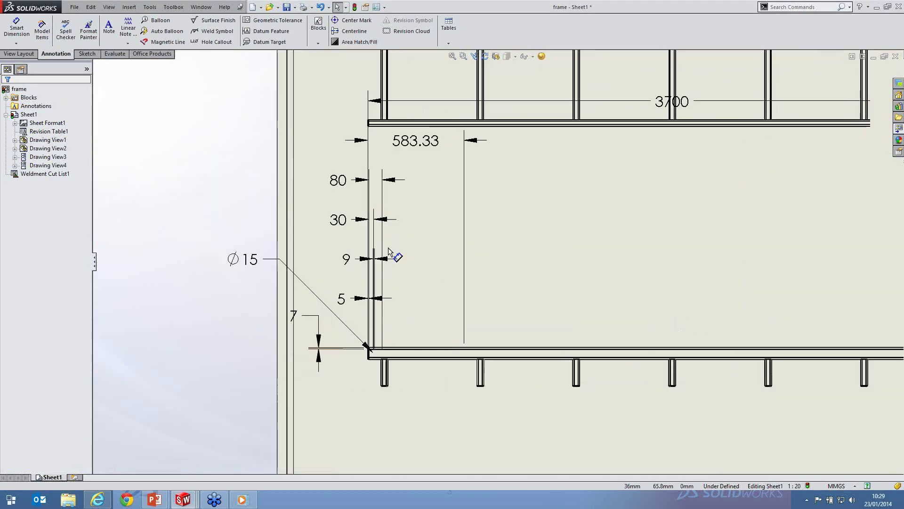
scroll(454, 278, up, 1)
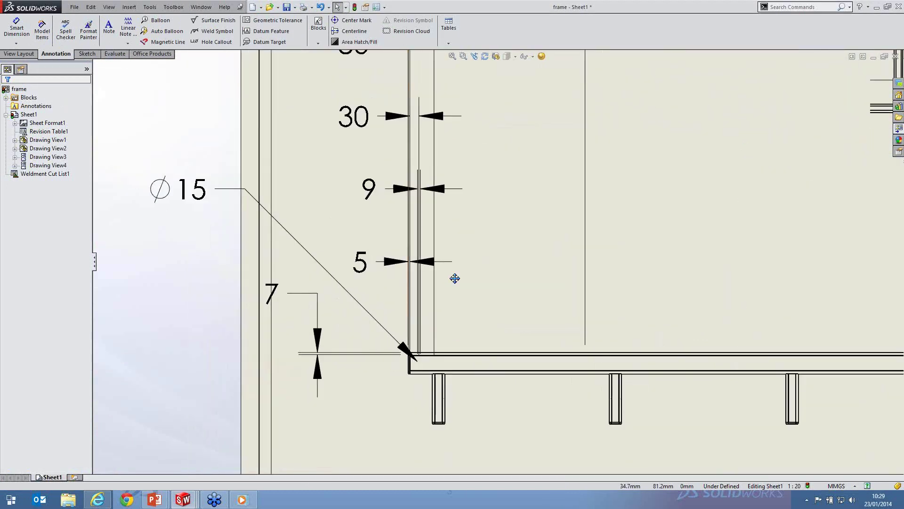
scroll(455, 279, up, 1)
scroll(489, 292, up, 1)
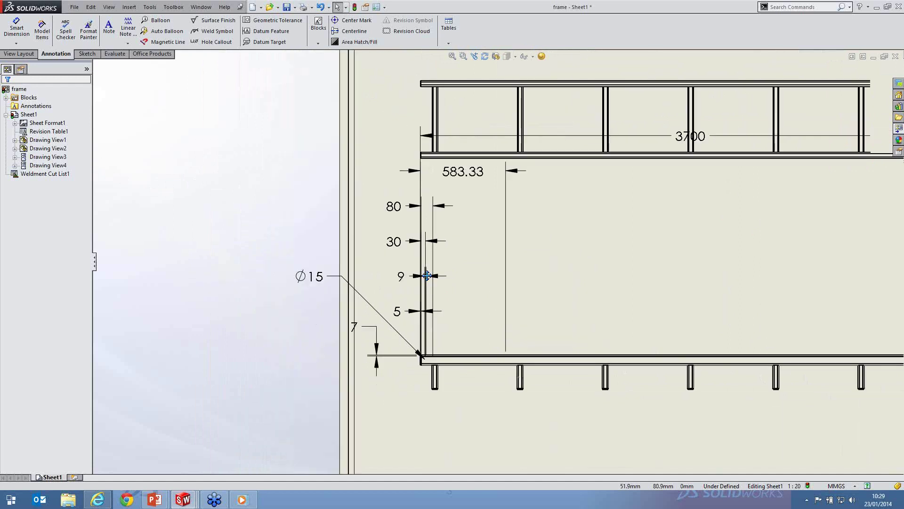
scroll(357, 285, up, 2)
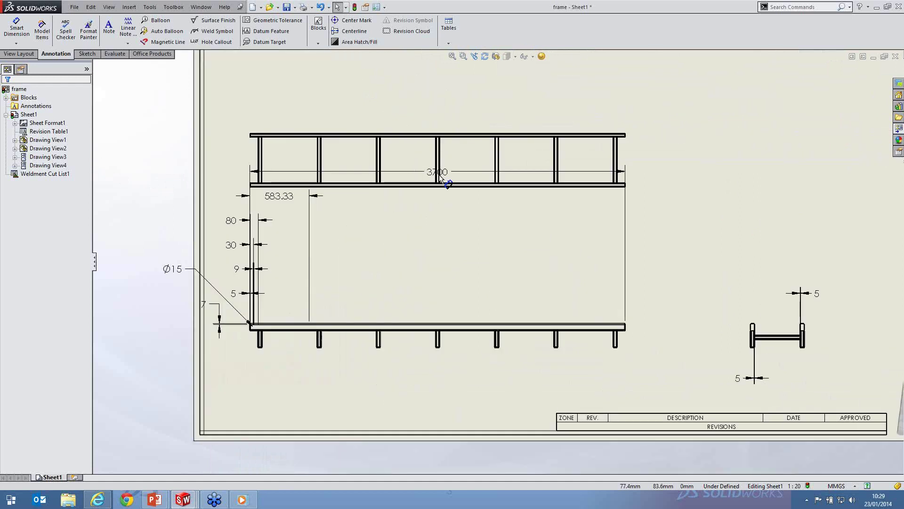
drag(441, 178, 440, 282)
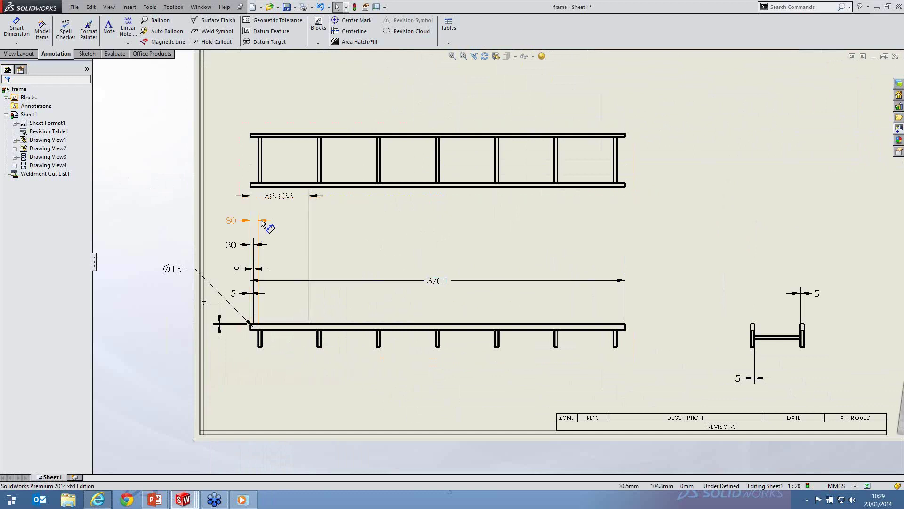
click(248, 230)
drag(247, 230, 247, 314)
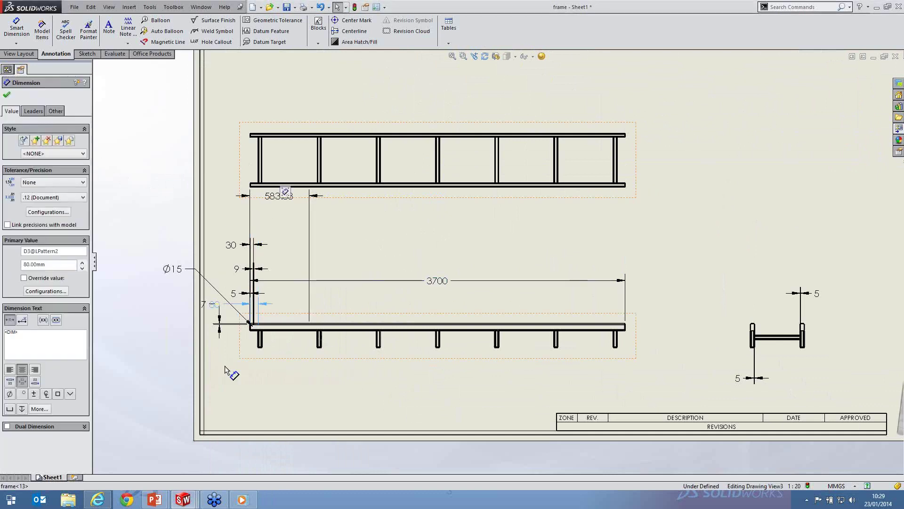
drag(225, 366, 226, 367)
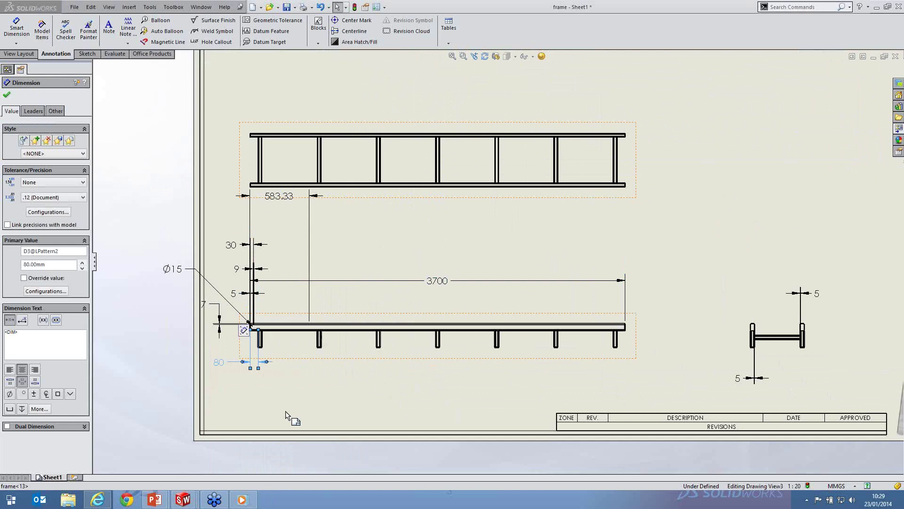
click(285, 411)
Delete the 9 mm, 7 mm and Ø15 dimensions at the end of the rail in the front view
click(259, 269)
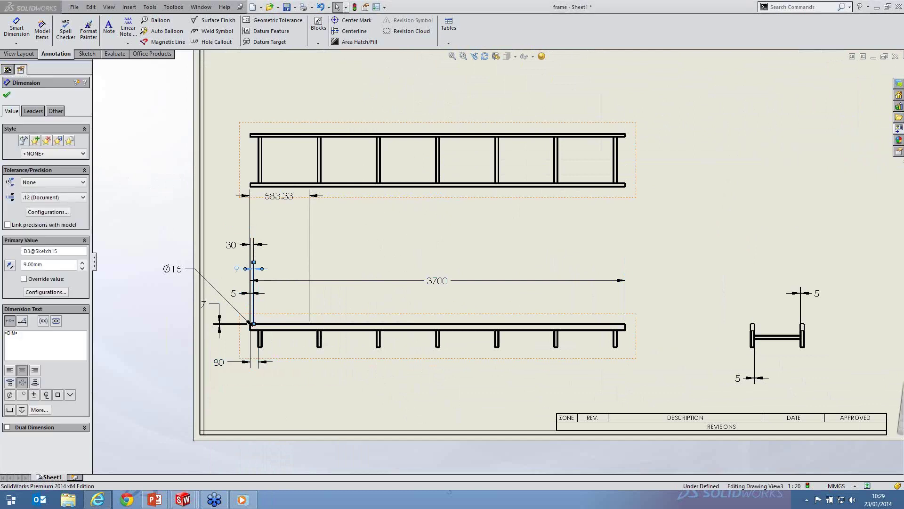
key(Delete)
click(173, 270)
key(Delete)
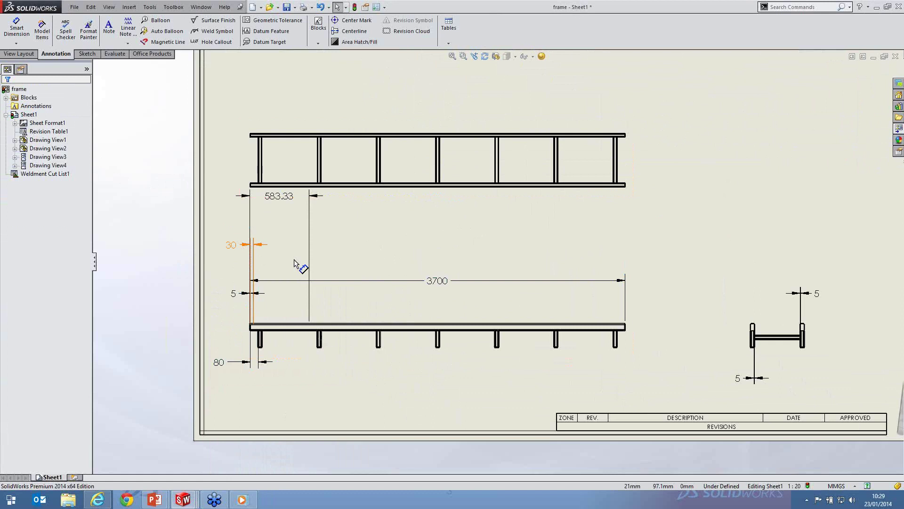
Place the 30 mm dimension text outside its arrows and lower the 583.33 mm dimension toward the front view
drag(294, 263, 278, 239)
drag(278, 200, 278, 239)
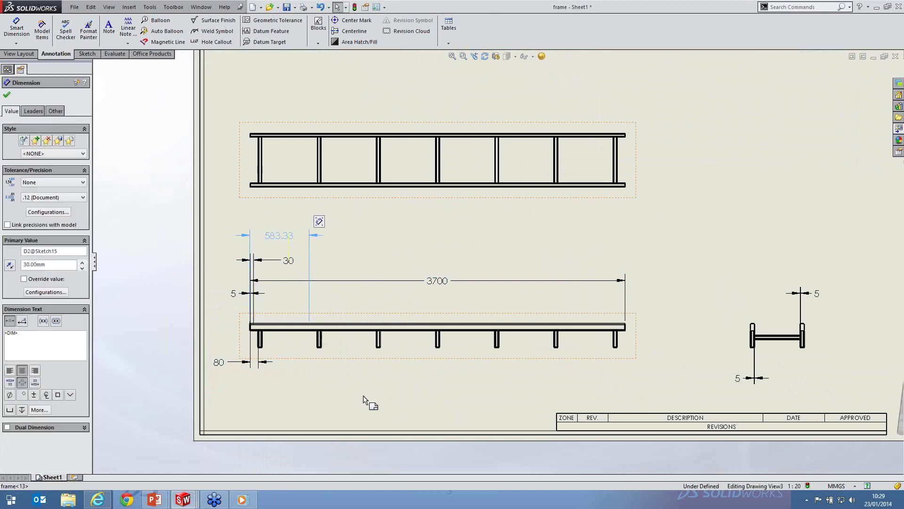
click(364, 395)
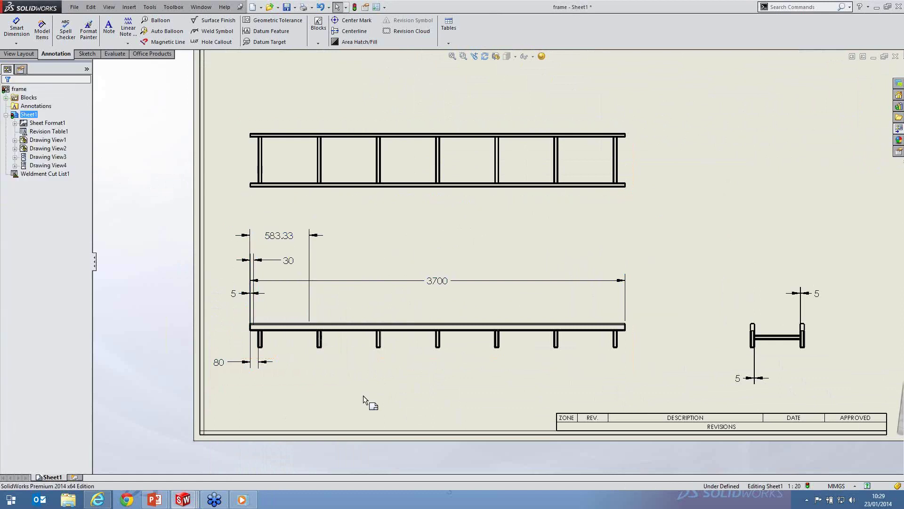
Switch to the frame part, make a new assembly from it and place the frame as the first component
key(ctrl+Tab)
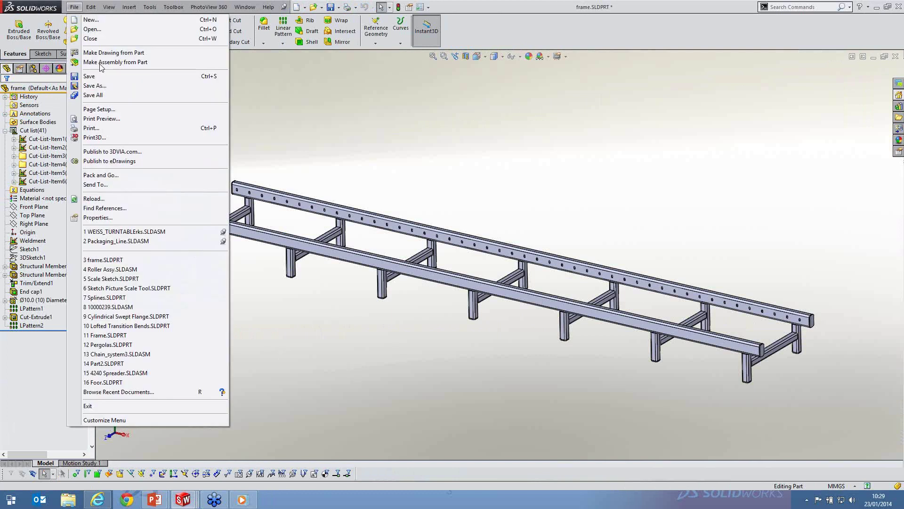
key(Return)
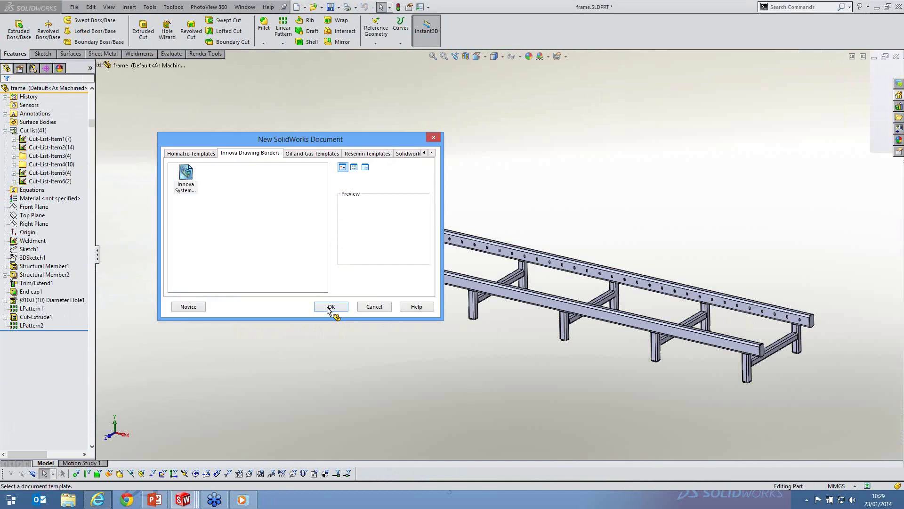
click(314, 305)
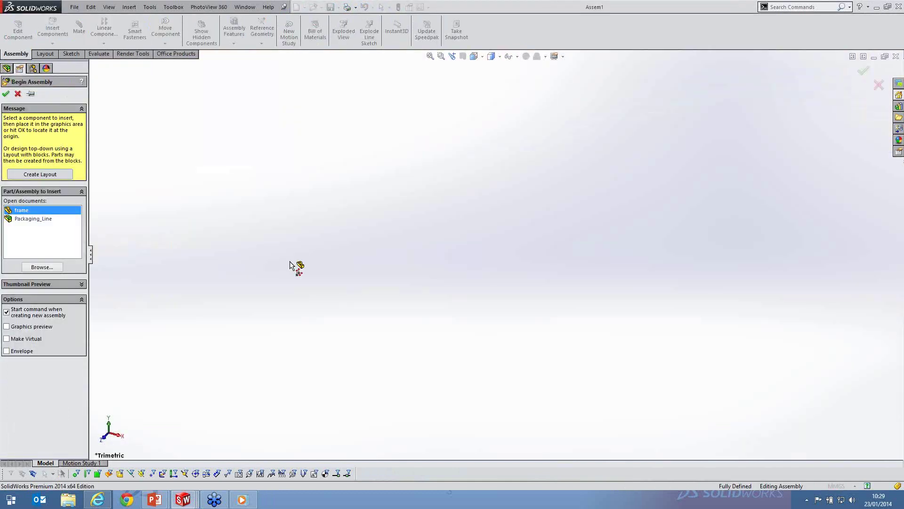
click(326, 296)
middle_drag(457, 187, 310, 193)
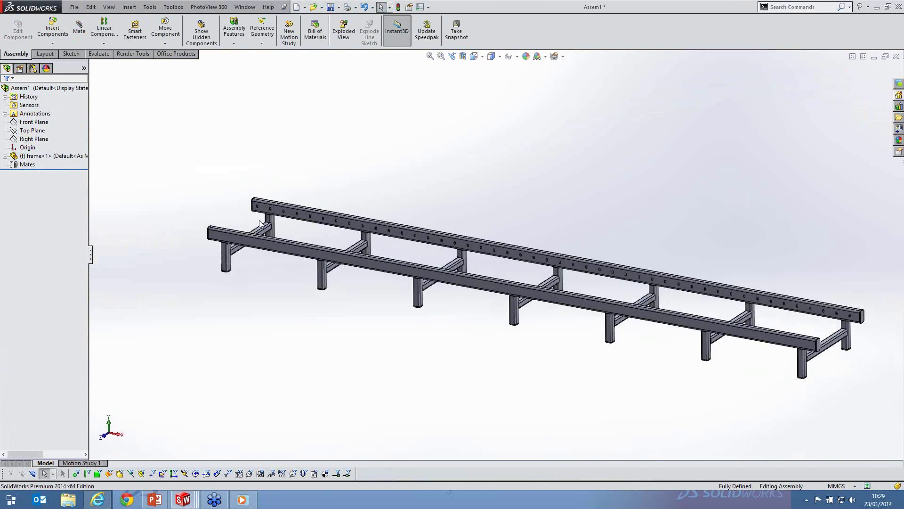
Start inserting a component and browse to the Documents > Tech Support > Webinars > Conveyors folder
click(60, 46)
click(54, 52)
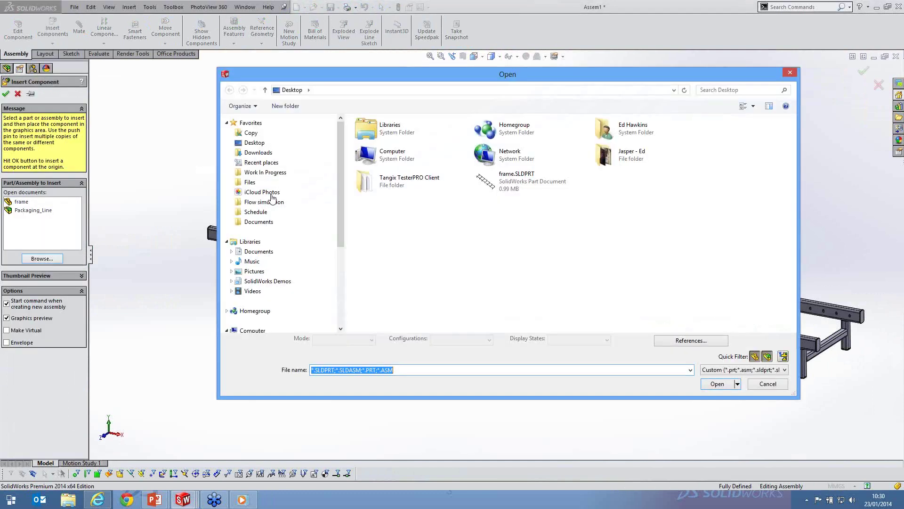
click(259, 222)
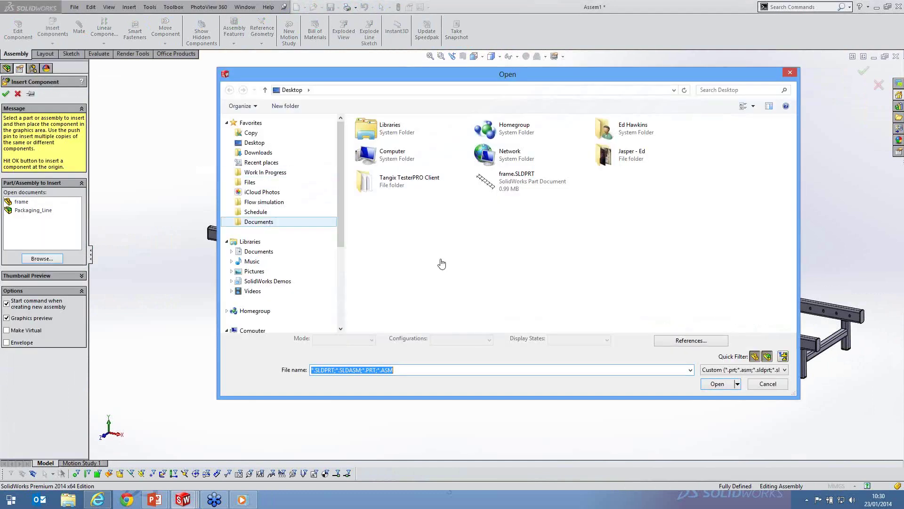
scroll(434, 231, down, 5)
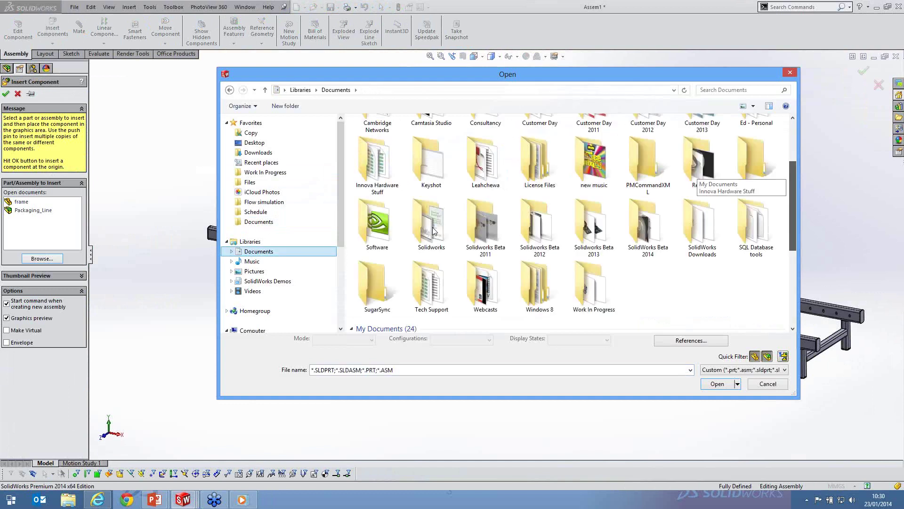
scroll(434, 231, down, 2)
double_click(419, 202)
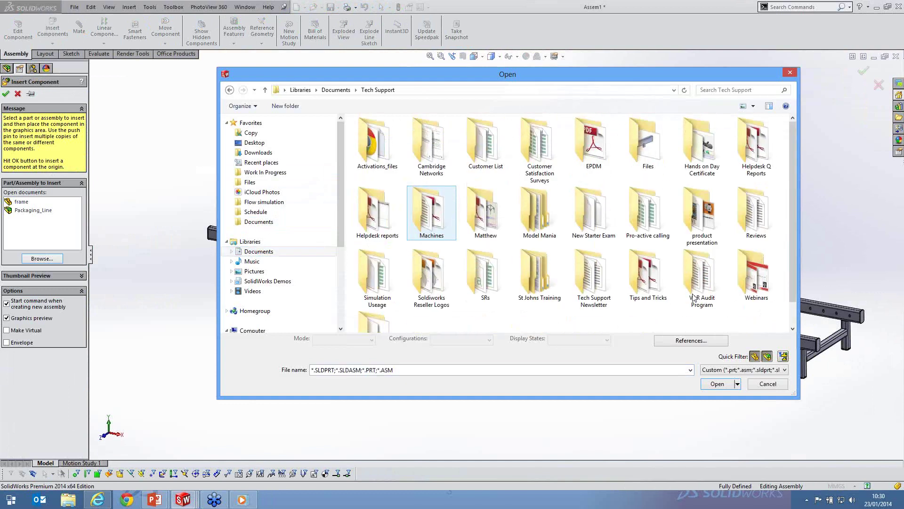
scroll(693, 297, down, 1)
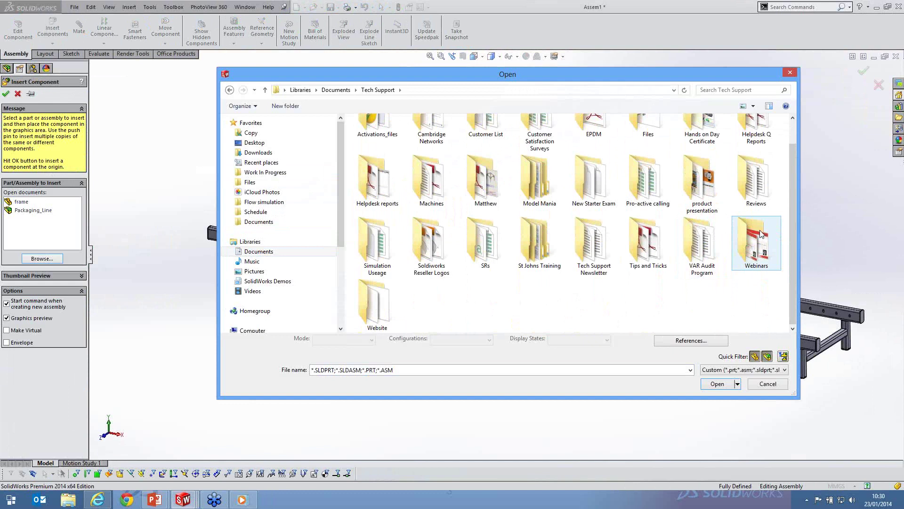
double_click(761, 234)
double_click(383, 155)
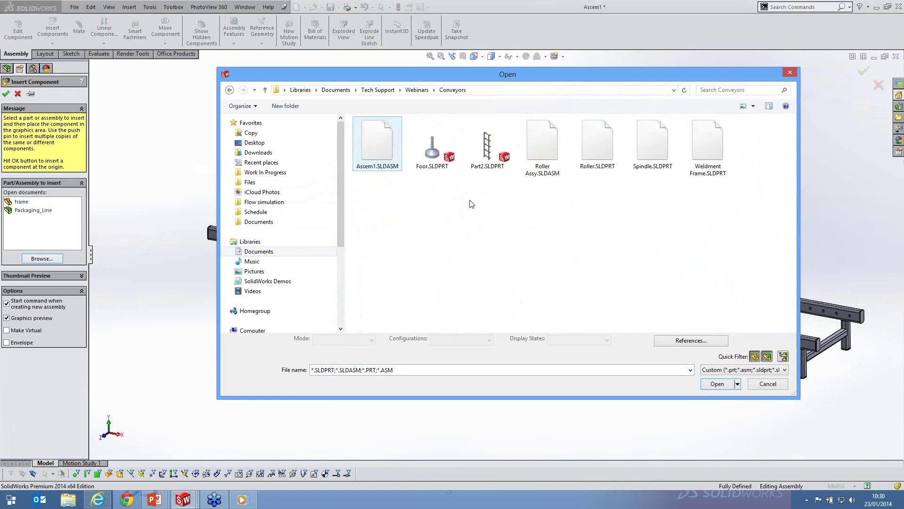
Load Roller Assy.SLDASM and place it in the assembly near the end of the frame
click(548, 158)
click(718, 398)
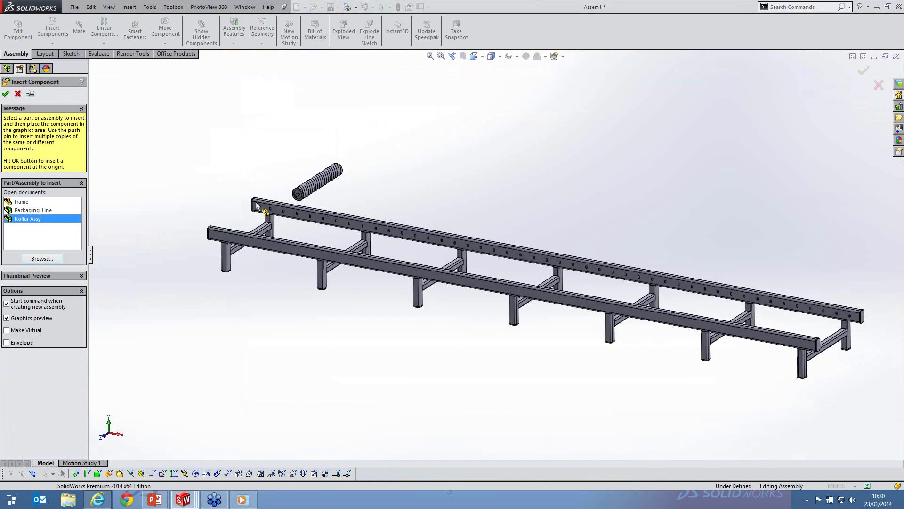
scroll(257, 206, down, 5)
click(266, 238)
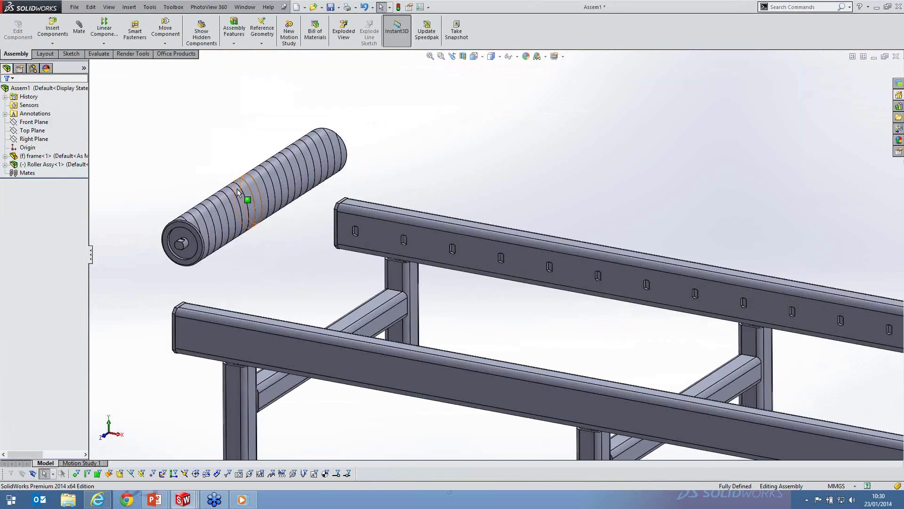
Move and rotate the roller assembly so that it sits at an angle above the end of the frame with its spindle end exposed
drag(238, 171, 280, 157)
right_drag(328, 178, 335, 234)
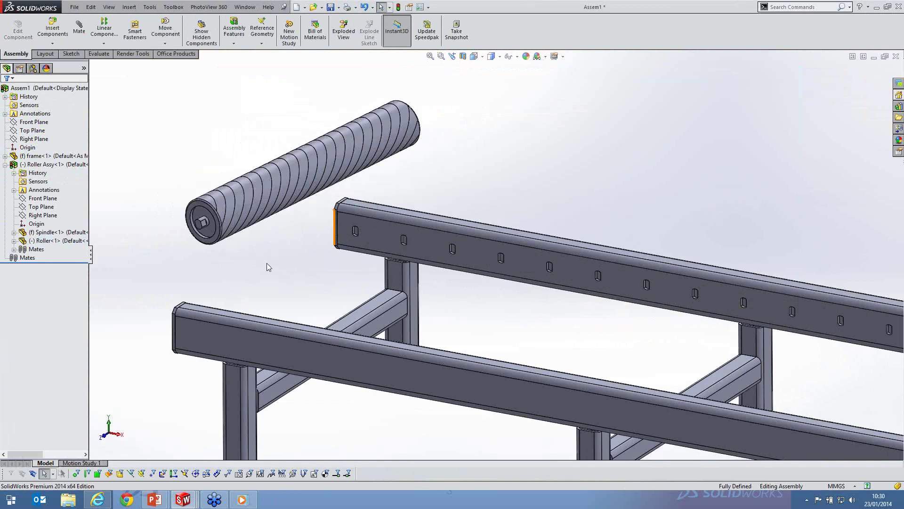
scroll(267, 263, down, 3)
drag(255, 195, 293, 206)
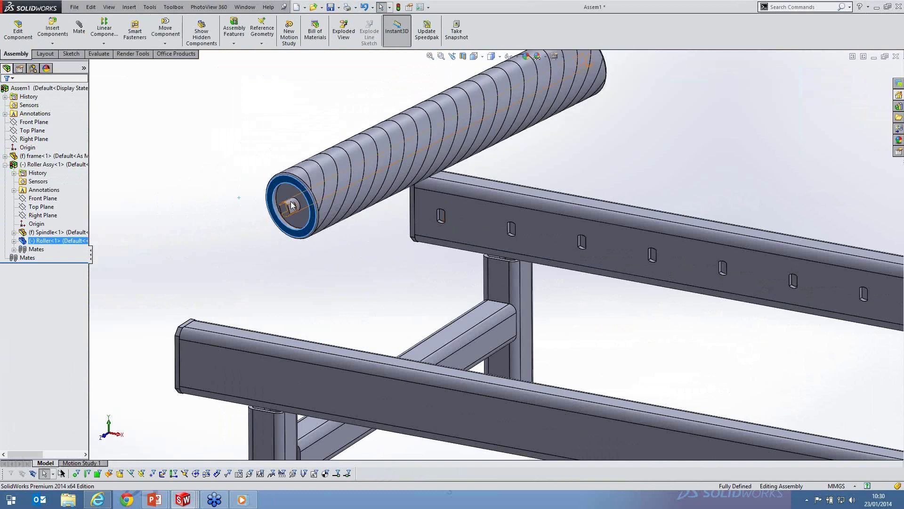
Add a Concentric mate between the roller's spindle and the curved lower face of the end slot in the frame rail
click(292, 205)
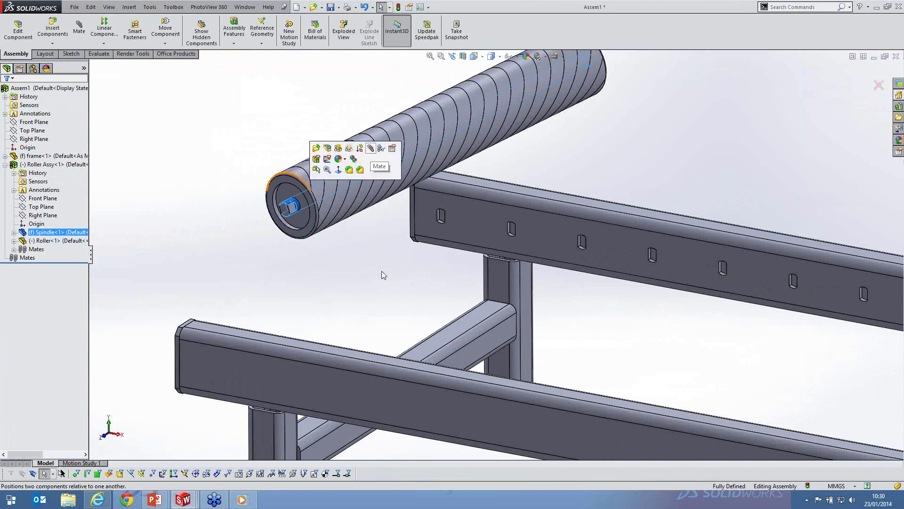
scroll(443, 291, up, 4)
middle_drag(443, 291, 461, 143)
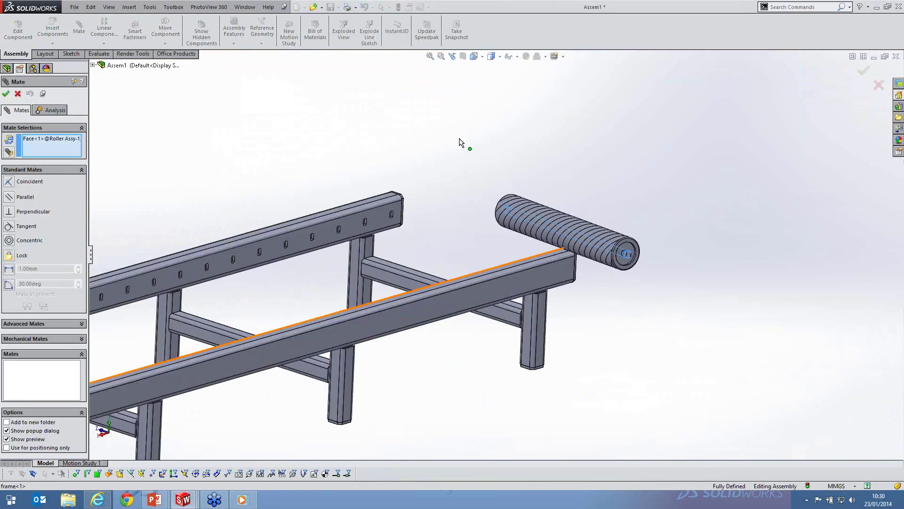
scroll(383, 222, down, 10)
click(466, 166)
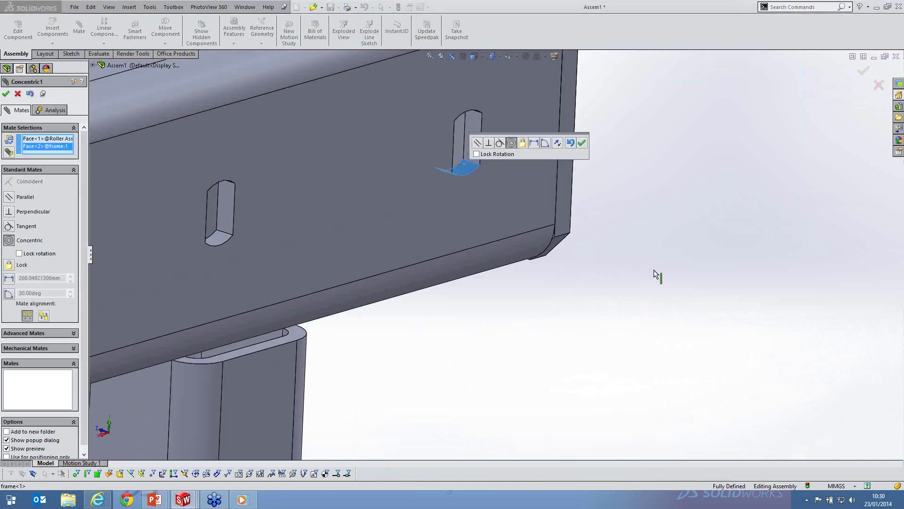
scroll(612, 201, up, 10)
scroll(592, 283, down, 3)
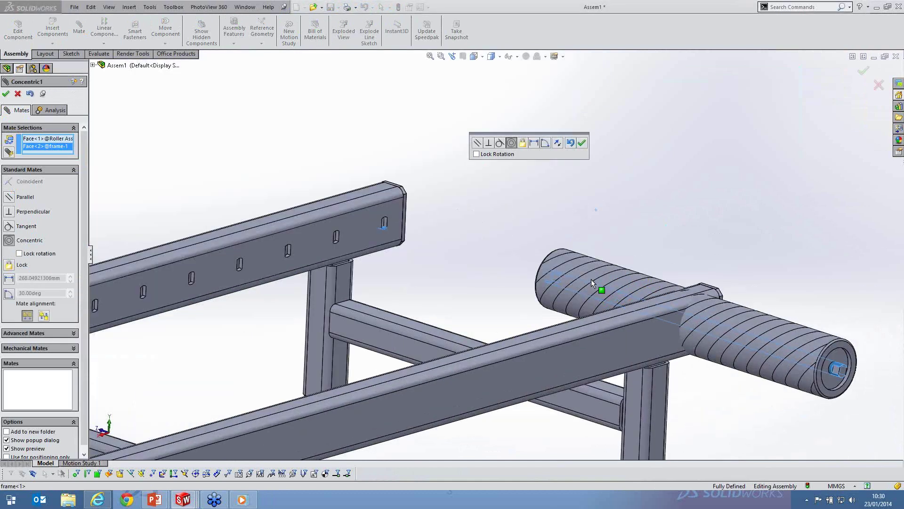
click(582, 142)
Slide the roller along its axis and start a Width mate with the two spindle end faces as width selections
drag(592, 279, 439, 245)
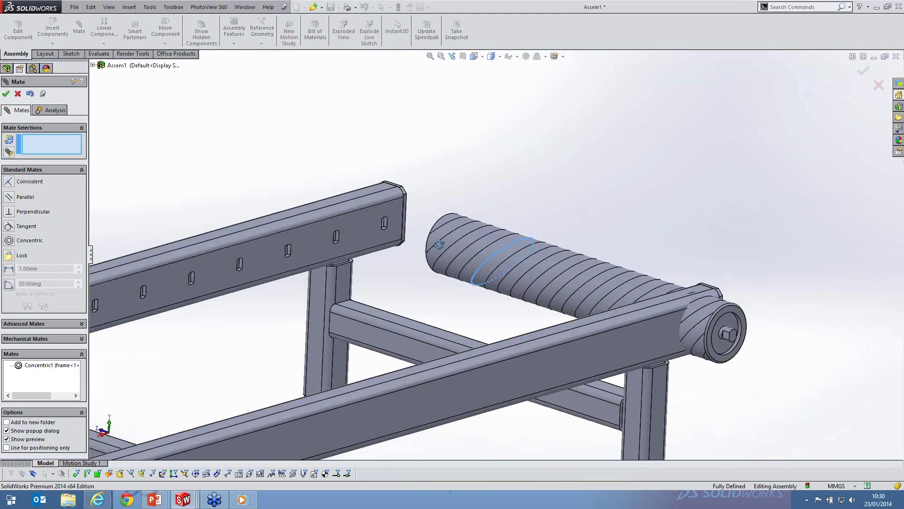
scroll(439, 245, down, 5)
middle_drag(472, 278, 191, 223)
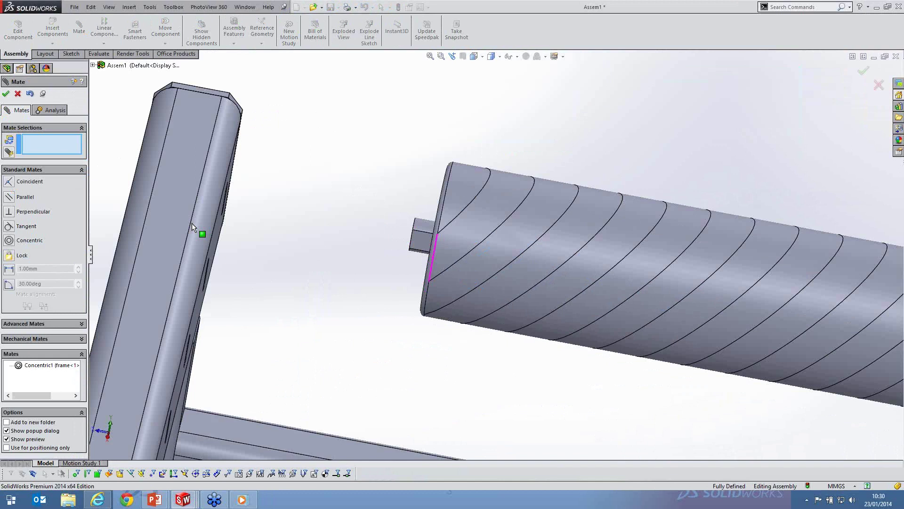
scroll(584, 269, up, 5)
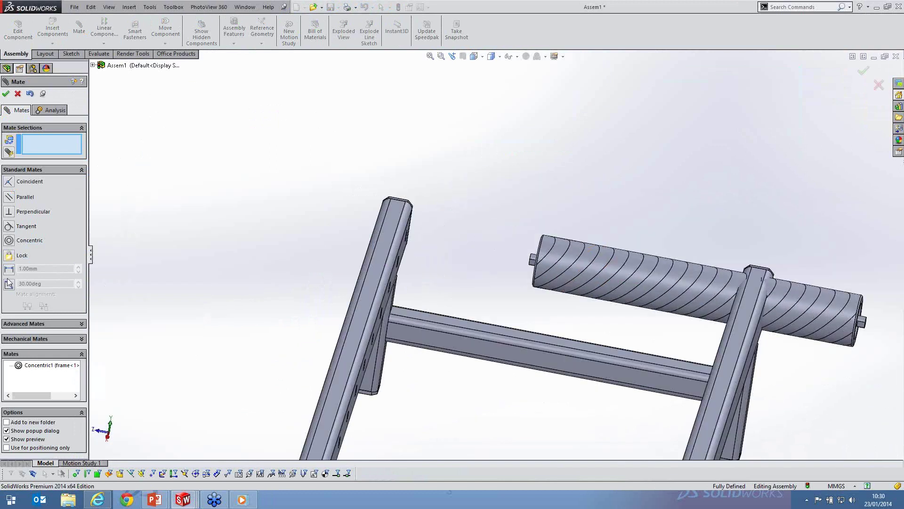
click(23, 323)
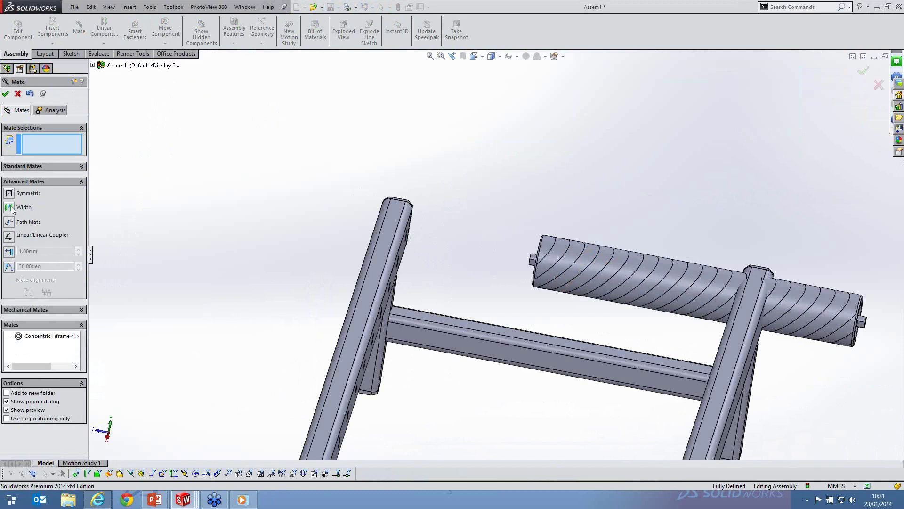
click(21, 207)
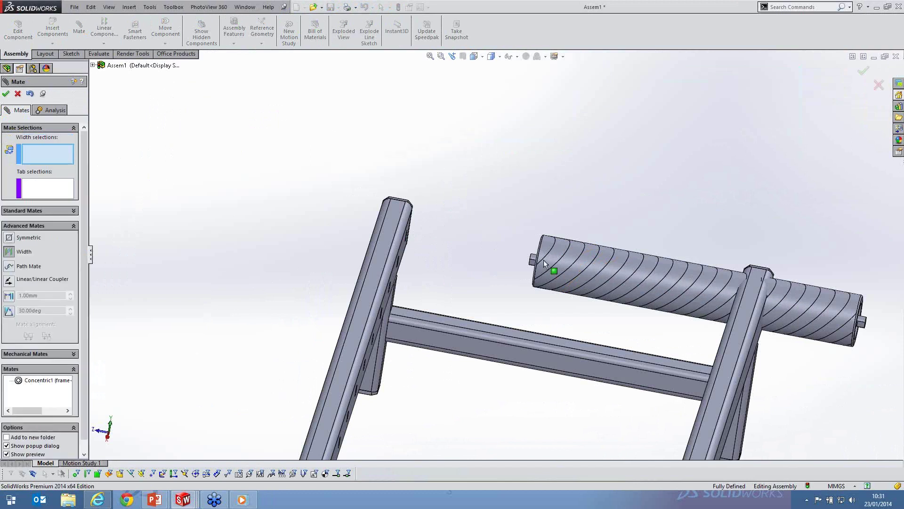
scroll(543, 259, down, 4)
middle_drag(502, 252, 501, 256)
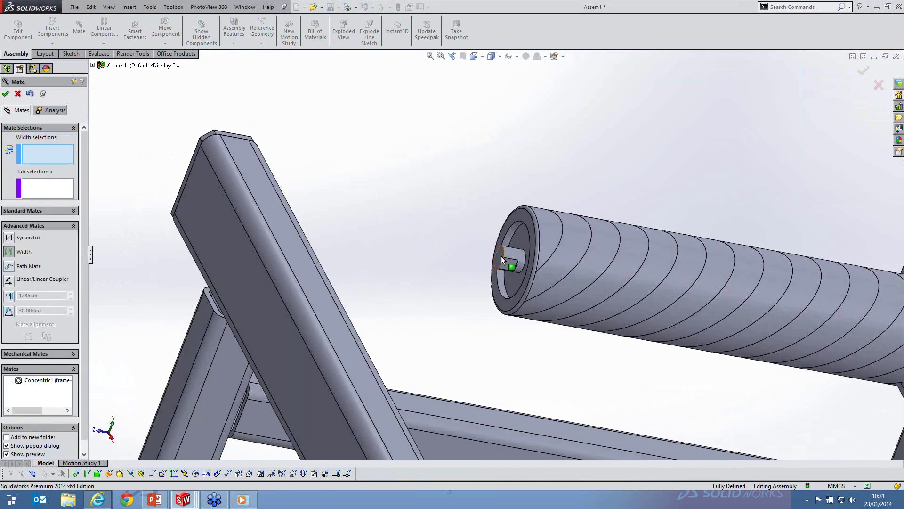
click(501, 256)
scroll(749, 289, up, 4)
middle_drag(749, 289, 677, 305)
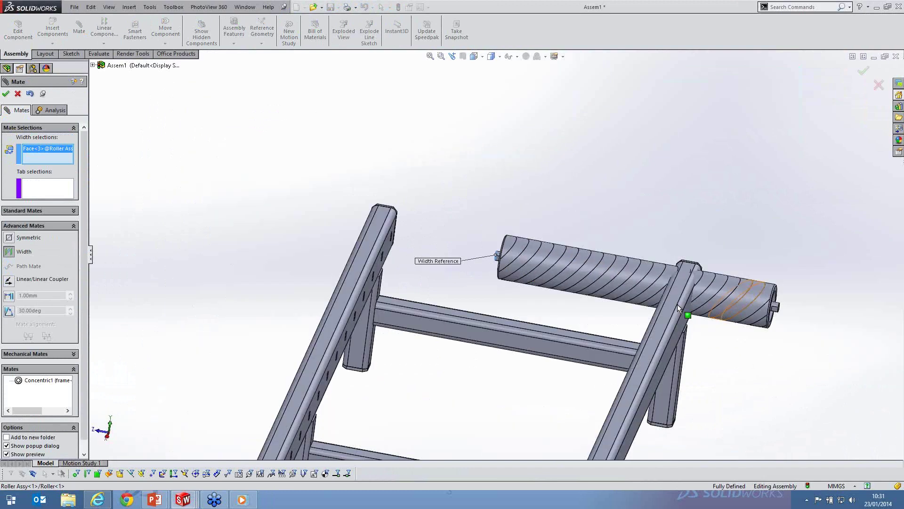
scroll(678, 308, down, 6)
click(678, 309)
Use the inner slotted faces of the two rails as tab selections and apply the Width mate to centre the roller
scroll(324, 225, up, 4)
scroll(241, 240, up, 4)
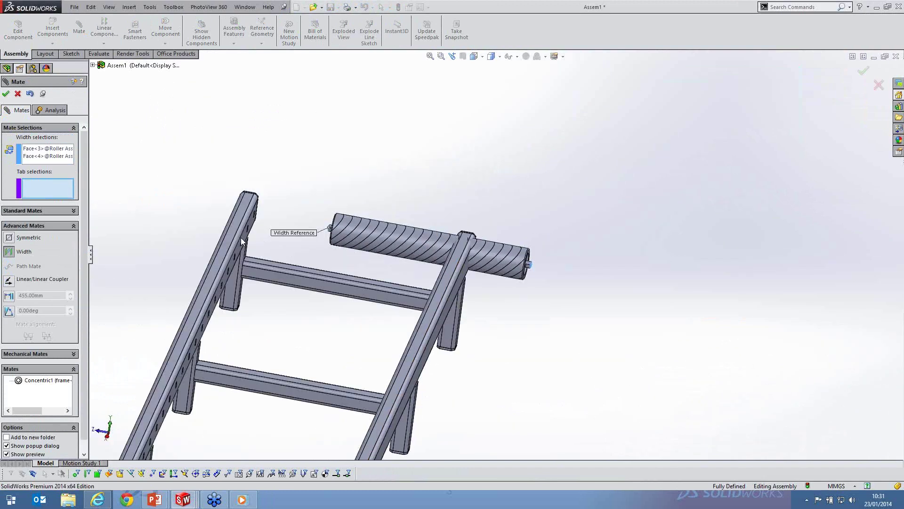
middle_drag(241, 237, 462, 286)
click(241, 237)
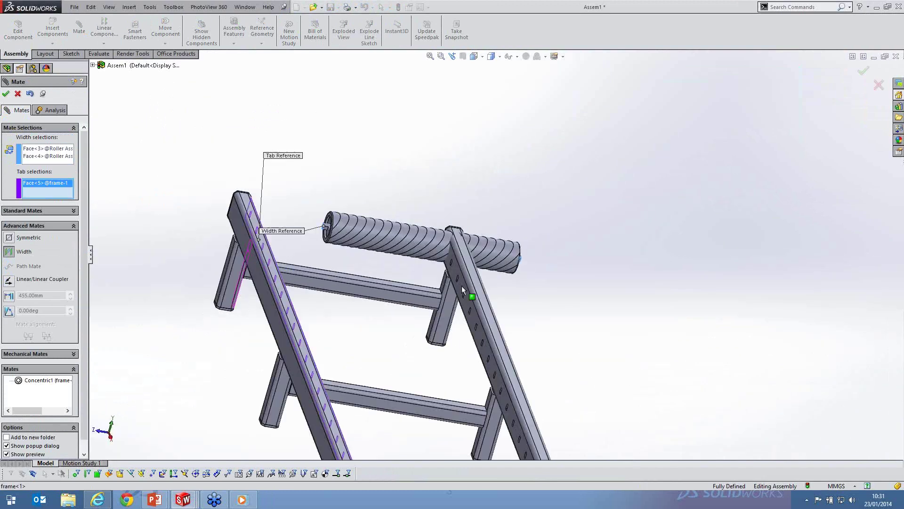
click(462, 285)
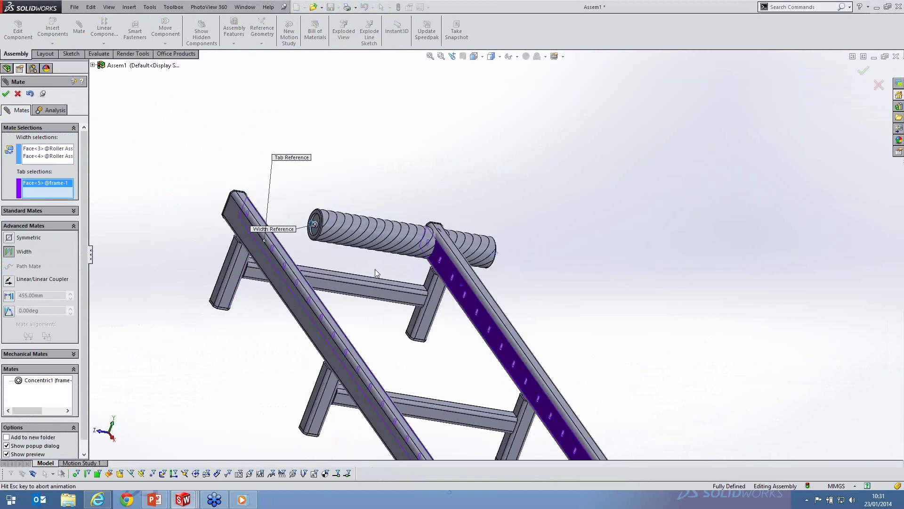
scroll(242, 205, down, 5)
middle_drag(242, 205, 161, 206)
scroll(408, 235, down, 2)
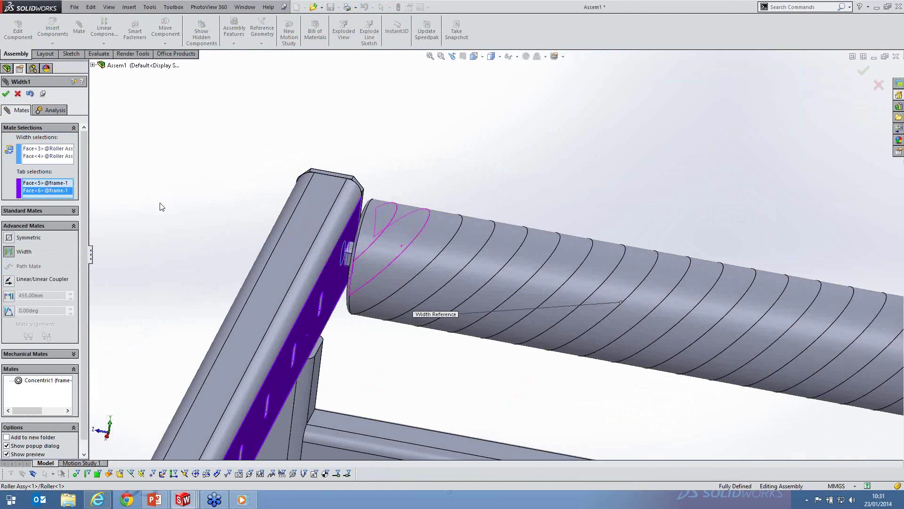
click(6, 94)
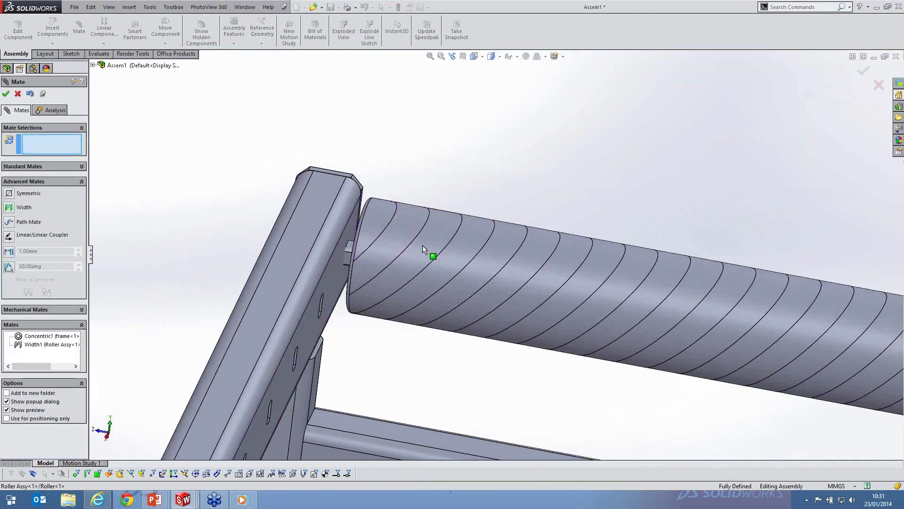
Turn the roller, add a Parallel mate between a flat spindle face and the rail's end cap face, and finish mating
drag(437, 260, 366, 259)
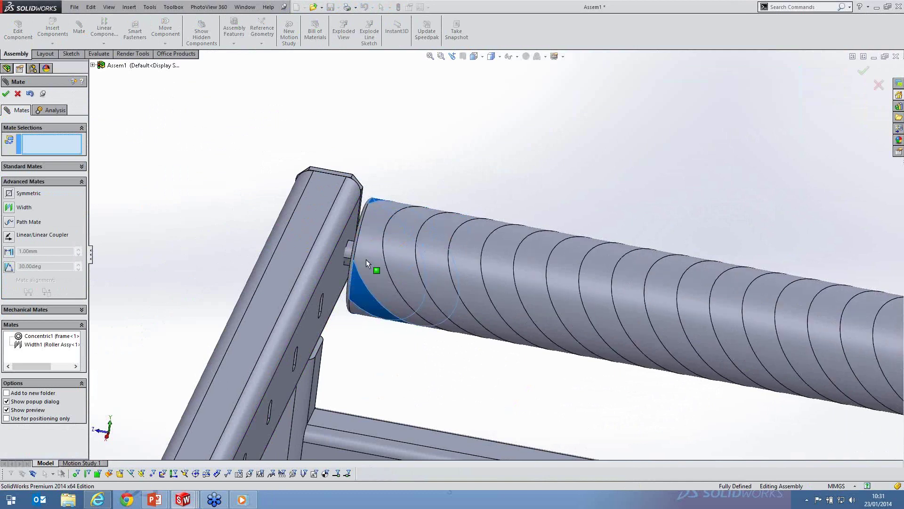
scroll(362, 263, down, 3)
click(354, 268)
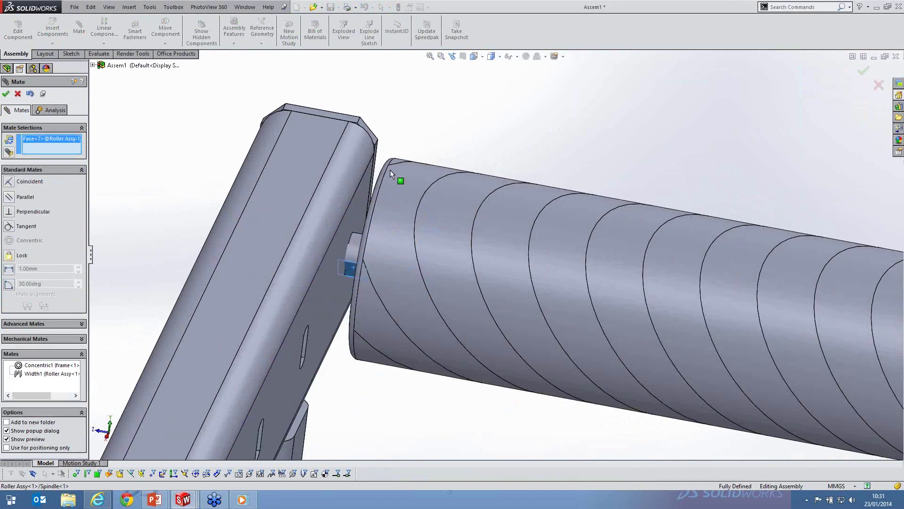
middle_drag(425, 138, 517, 257)
scroll(517, 257, up, 3)
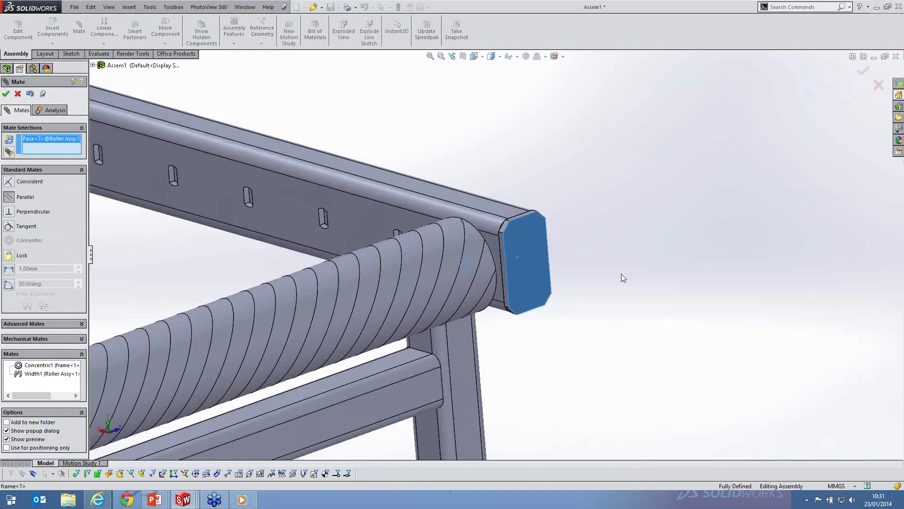
click(5, 93)
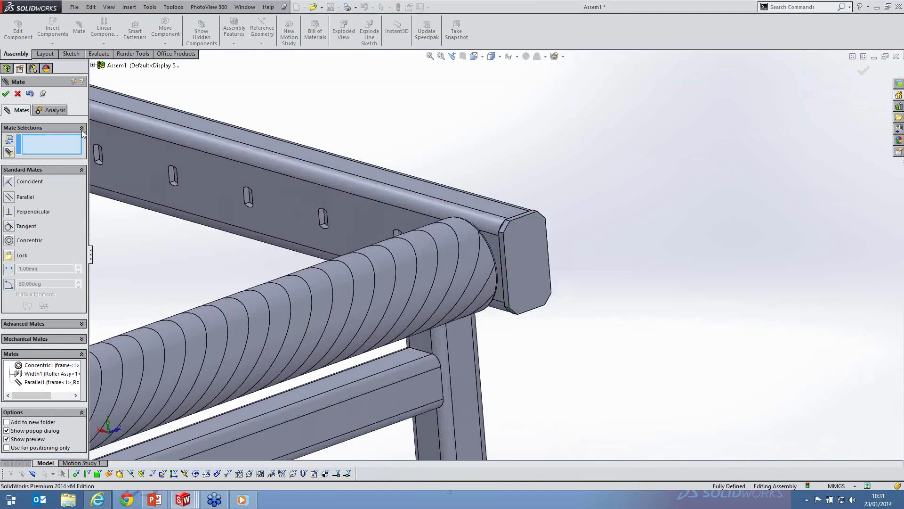
click(6, 94)
Try to spin the mated roller between the rails and make the Roller Assy subassembly flexible
click(5, 166)
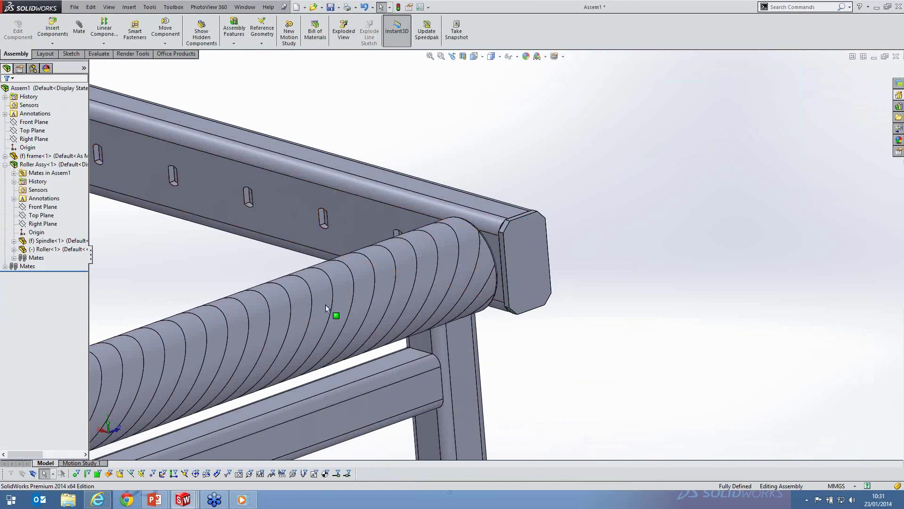
middle_drag(326, 305, 321, 318)
scroll(321, 318, up, 5)
drag(319, 303, 330, 299)
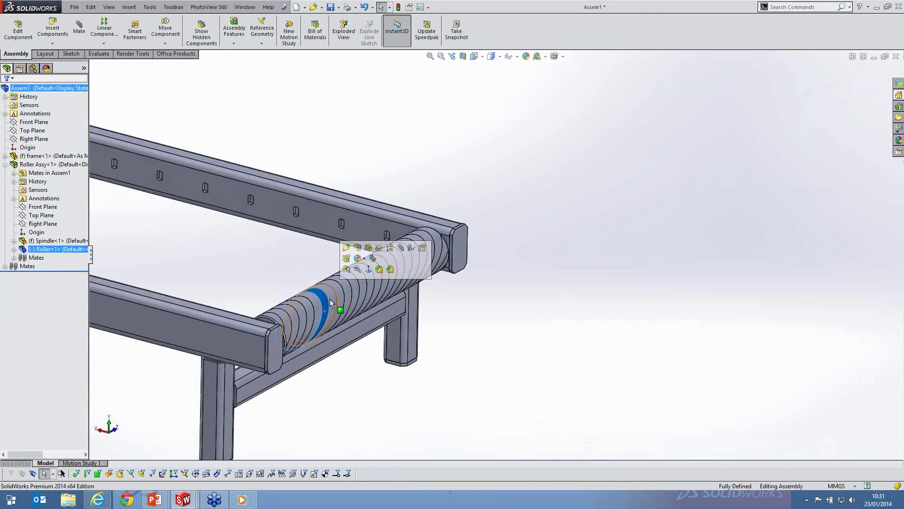
click(272, 255)
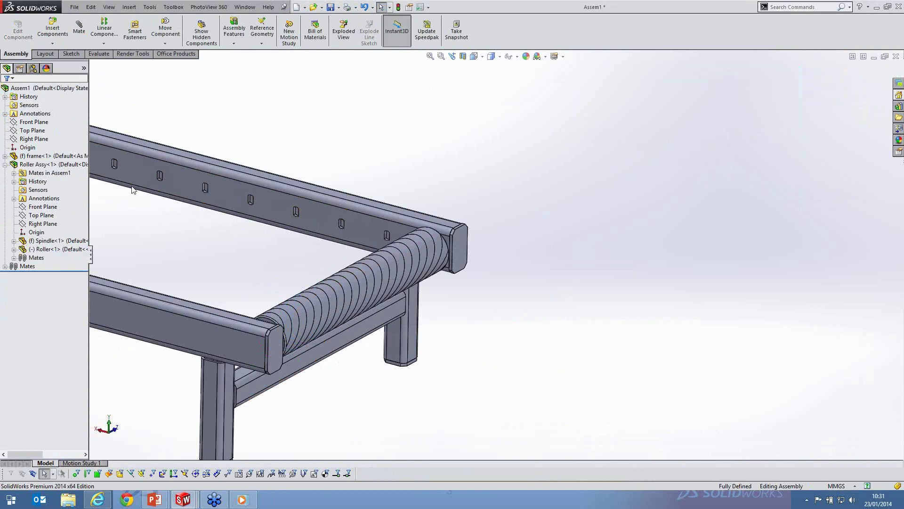
right_click(71, 166)
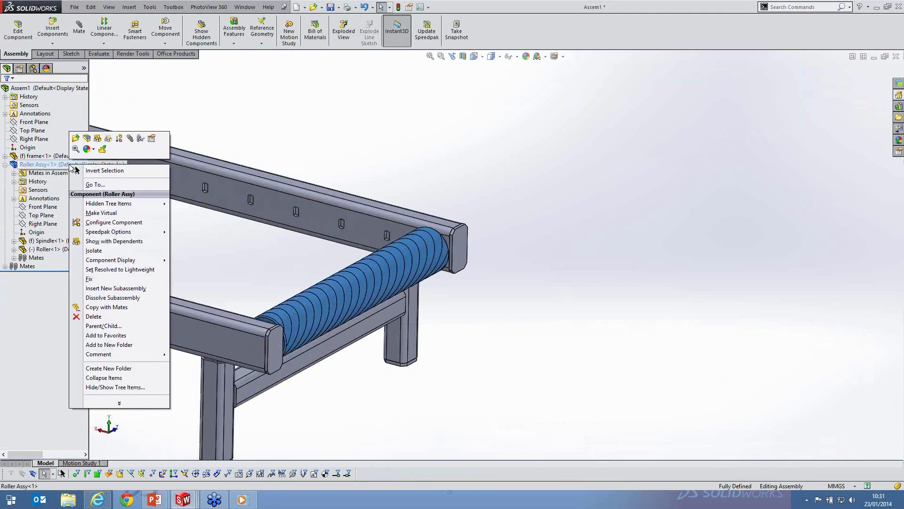
click(102, 150)
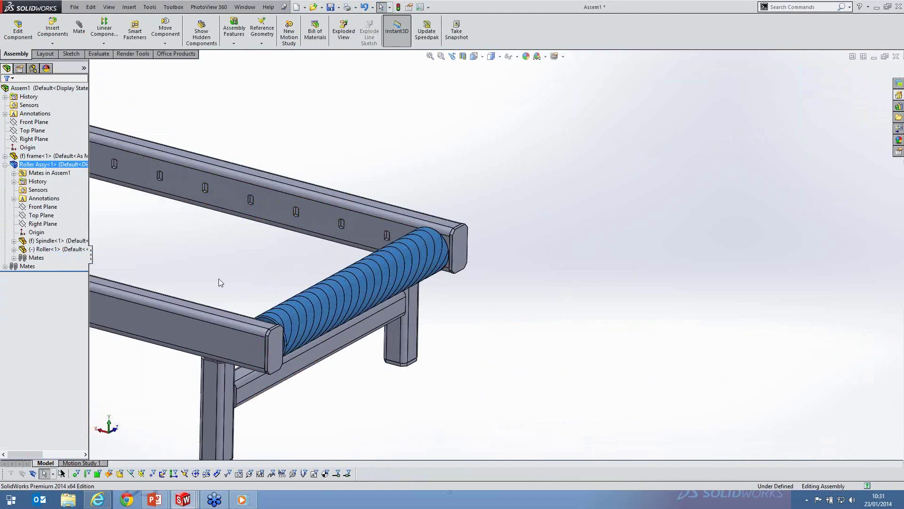
Spin the roller between the rails and view it from both sides of the frame to check that it rotates
click(219, 282)
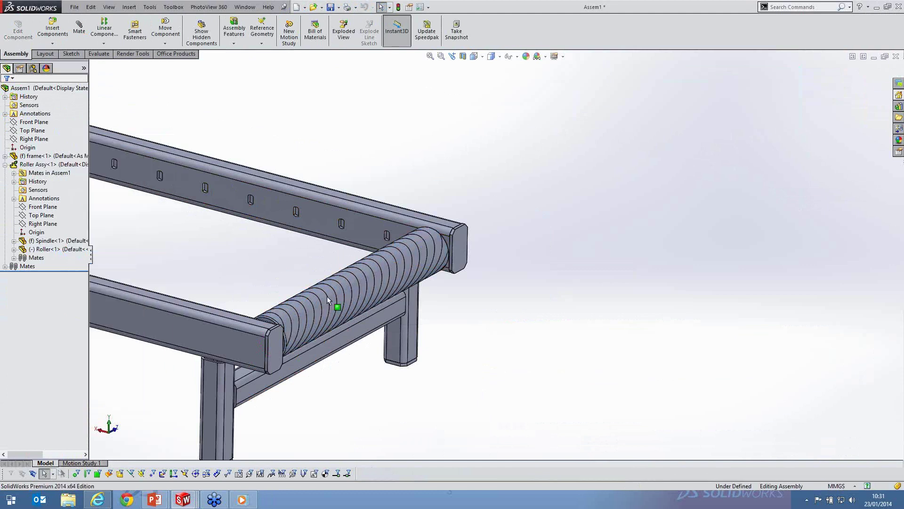
click(305, 337)
scroll(304, 337, down, 3)
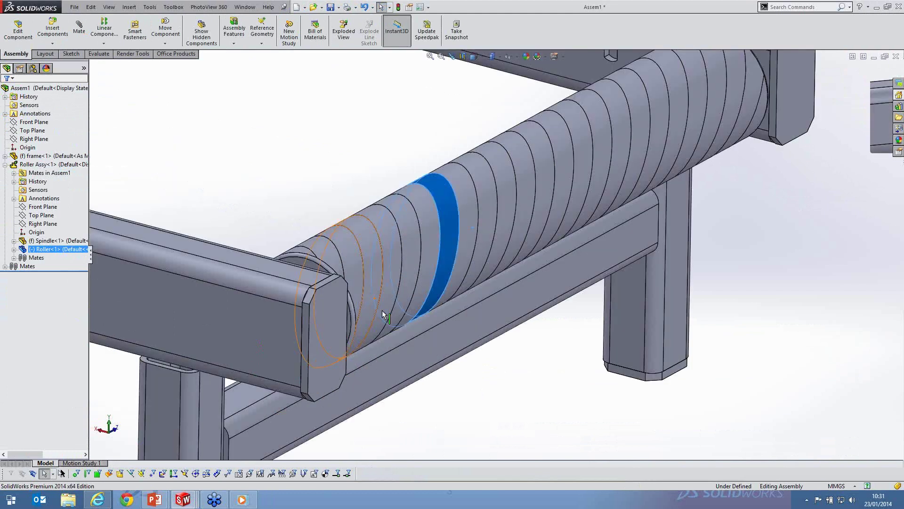
middle_drag(383, 311, 450, 263)
scroll(450, 263, down, 2)
scroll(449, 263, down, 3)
drag(449, 262, 478, 137)
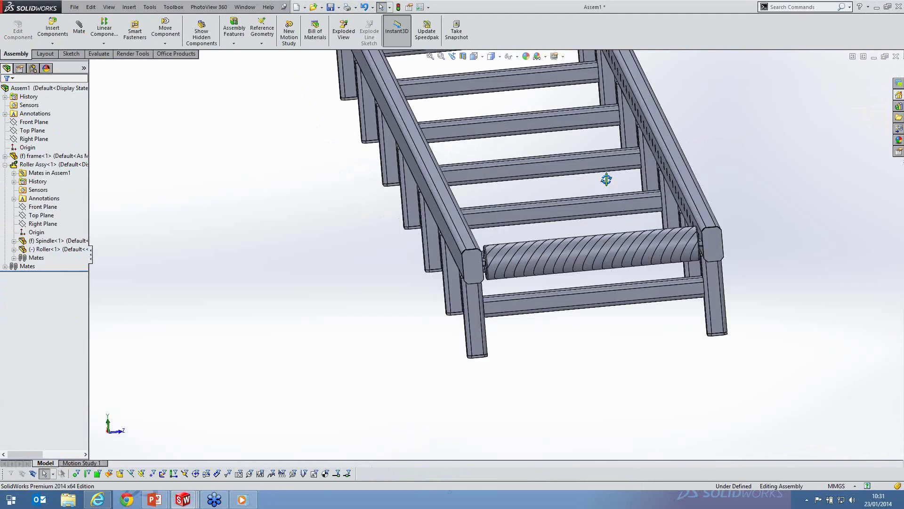
middle_drag(606, 180, 221, 246)
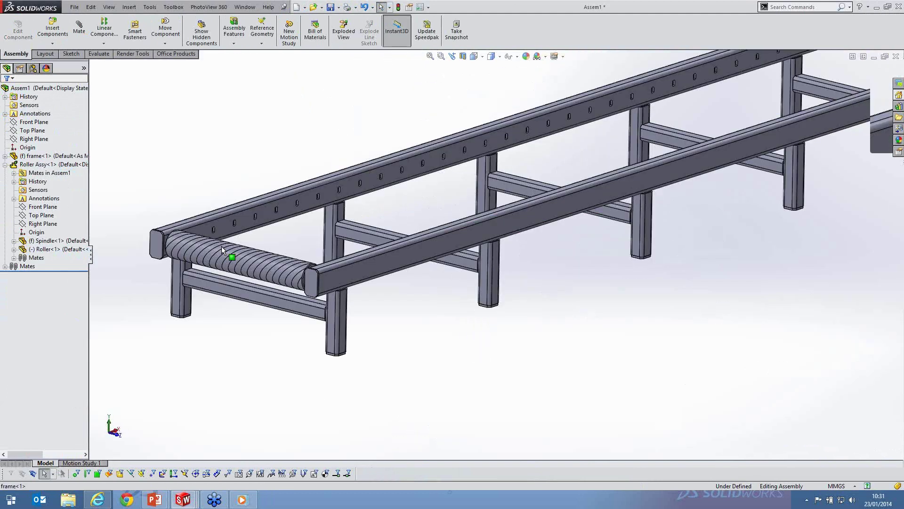
scroll(221, 246, down, 3)
drag(284, 256, 332, 215)
middle_drag(414, 222, 345, 219)
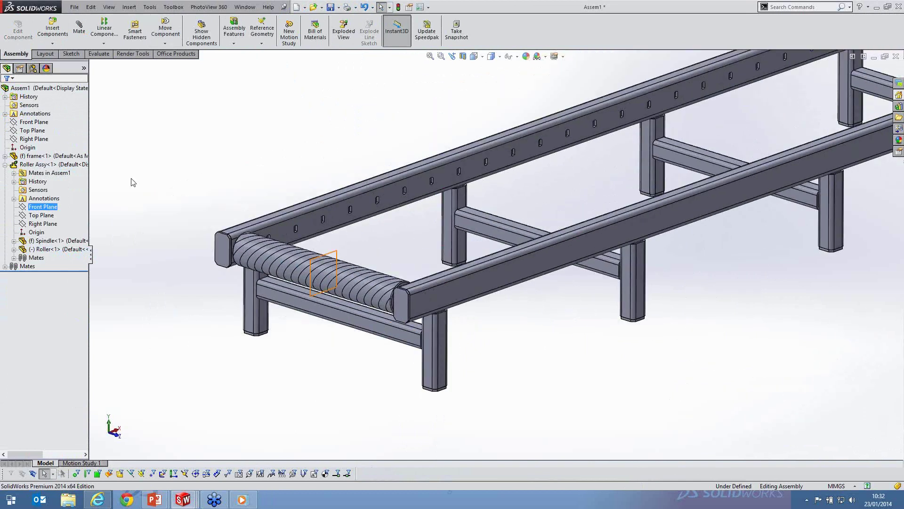
Create a pattern-driven component pattern of the roller, using the frame's slot pattern LPattern2 as the driving feature
key(shift+c)
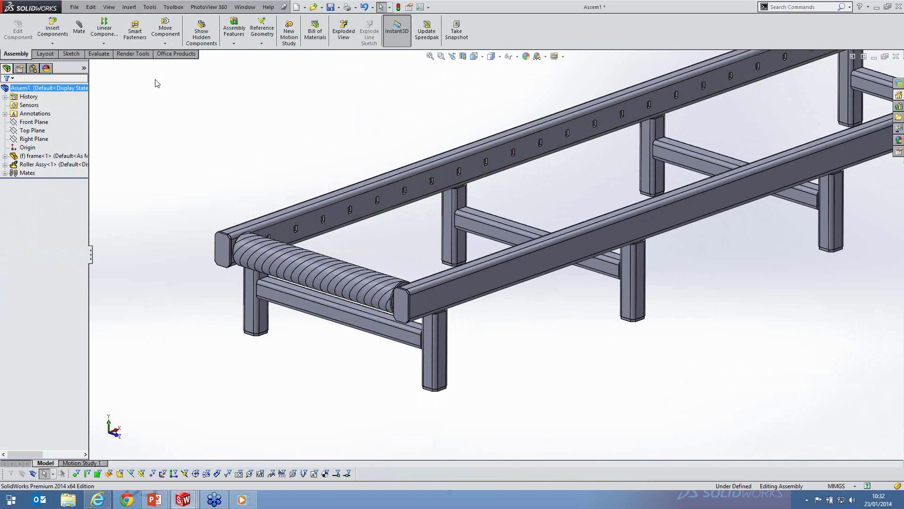
click(104, 44)
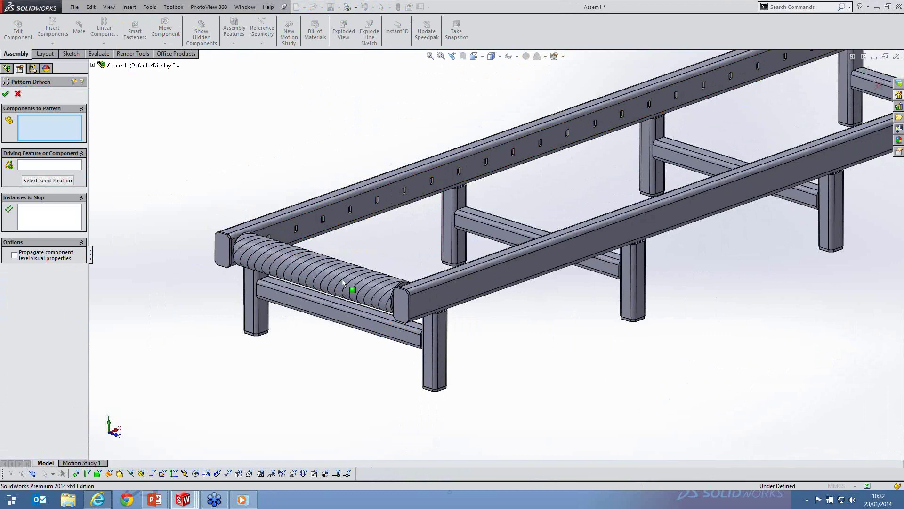
click(323, 274)
click(49, 166)
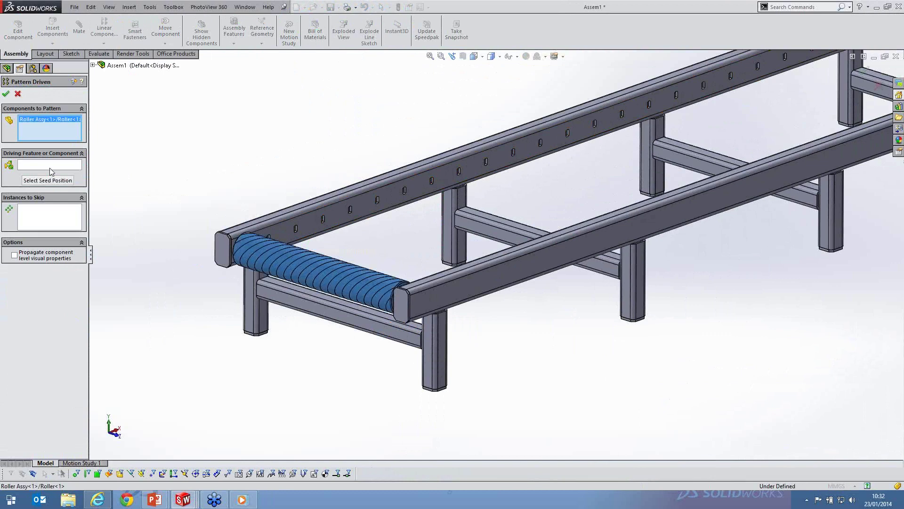
scroll(339, 245, down, 4)
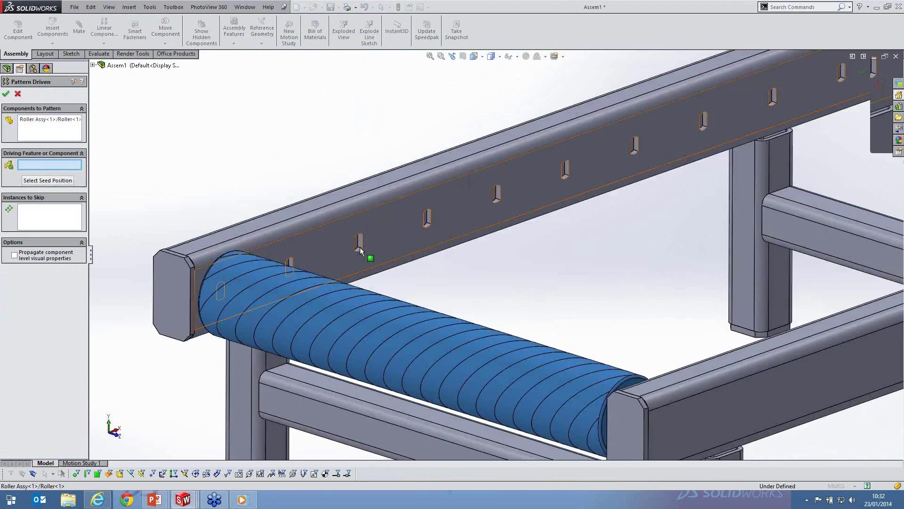
scroll(359, 247, down, 2)
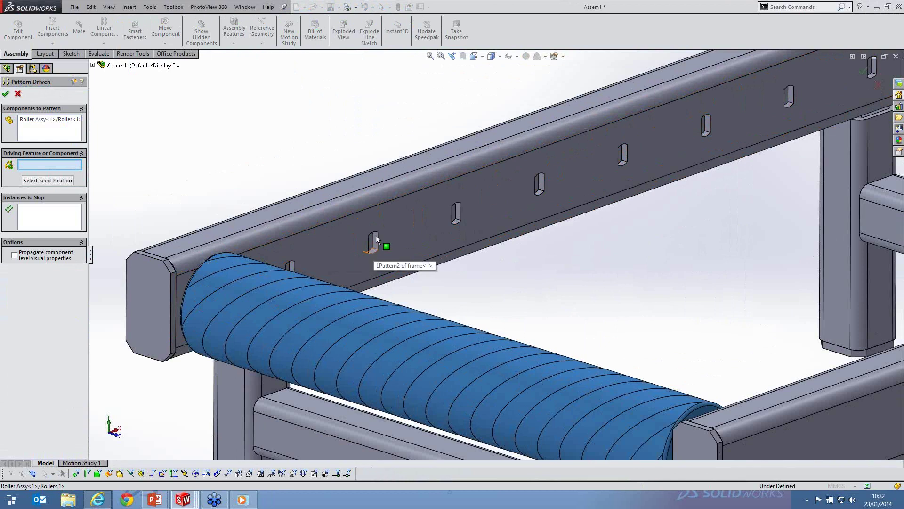
click(376, 250)
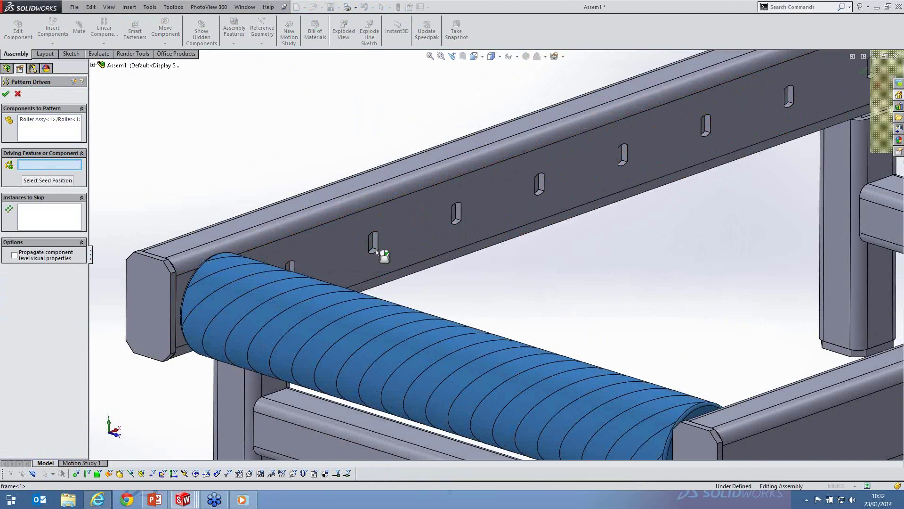
scroll(651, 194, up, 4)
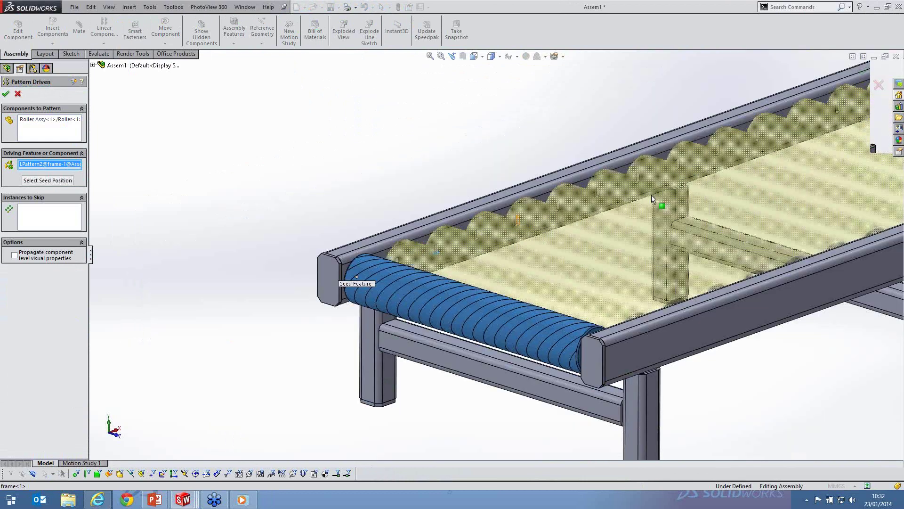
scroll(652, 194, up, 5)
key(f)
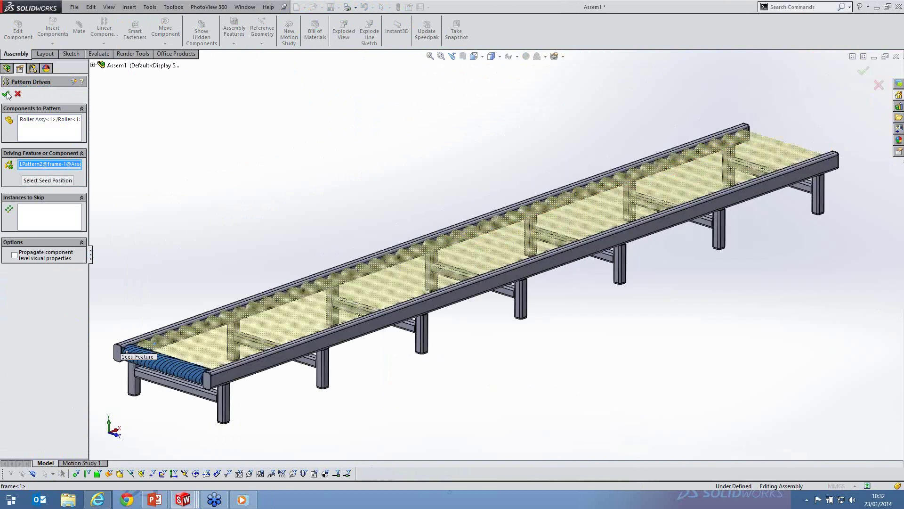
click(6, 93)
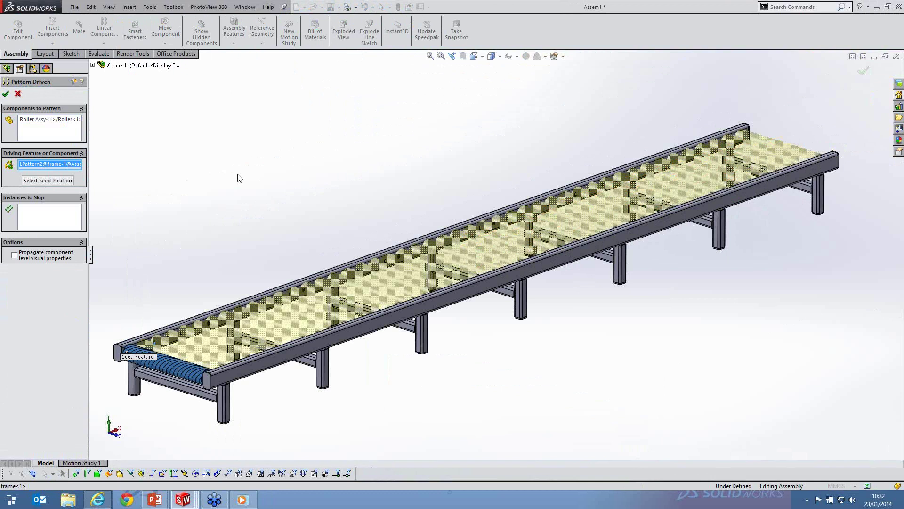
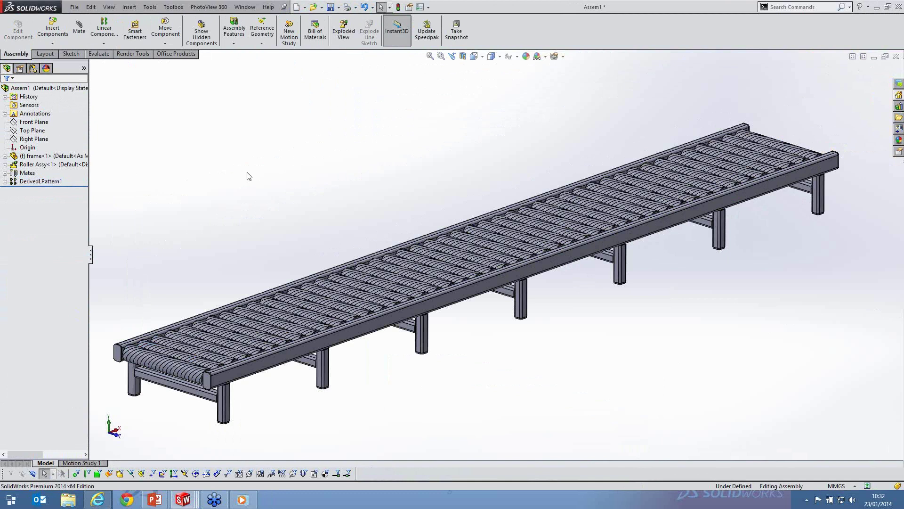
Insert the part Foor.SLDPRT from the Conveyors folder and place it beside the end leg on the conveyor's underside
middle_drag(460, 342, 377, 103)
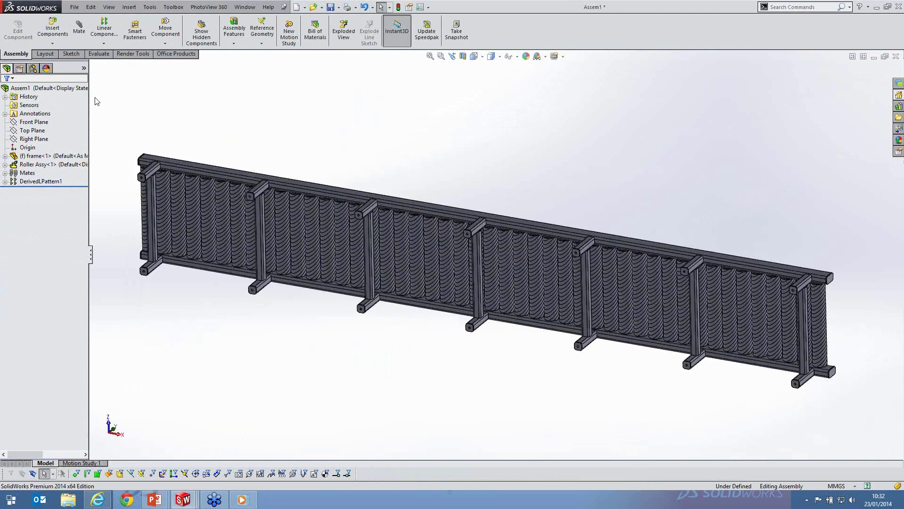
click(51, 43)
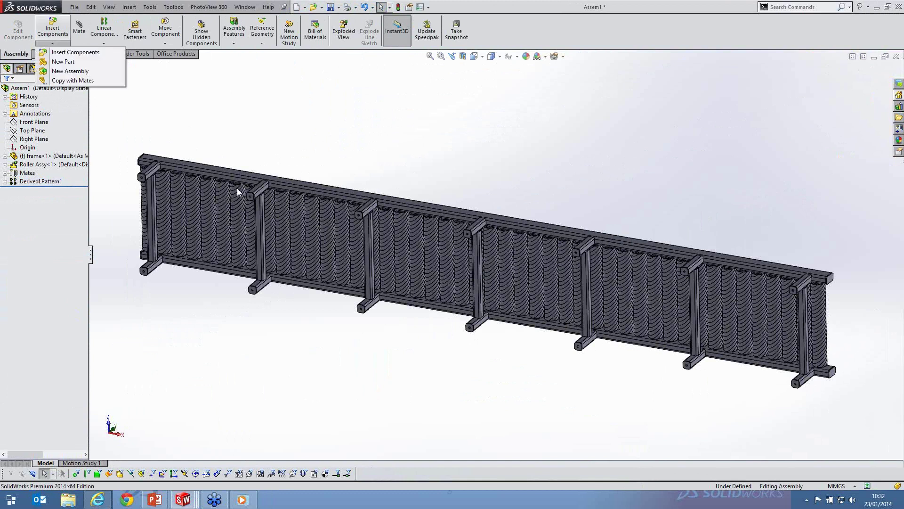
click(41, 259)
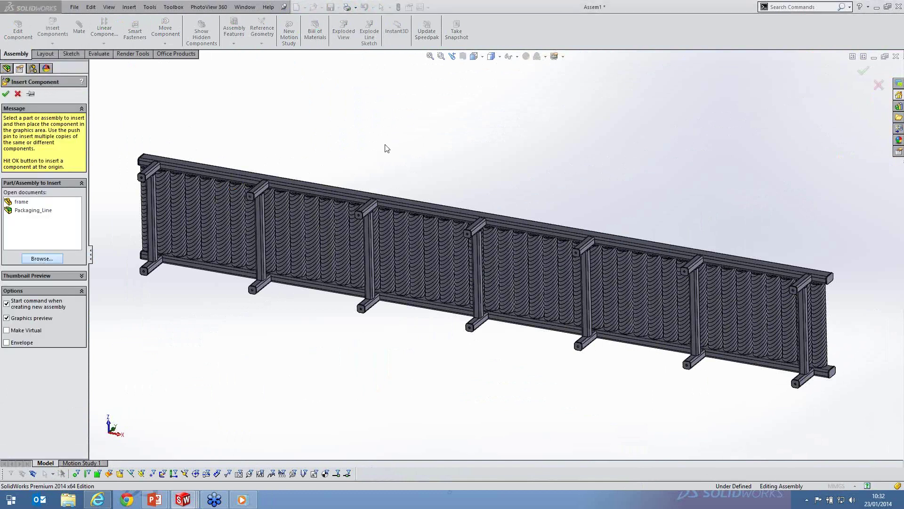
click(431, 149)
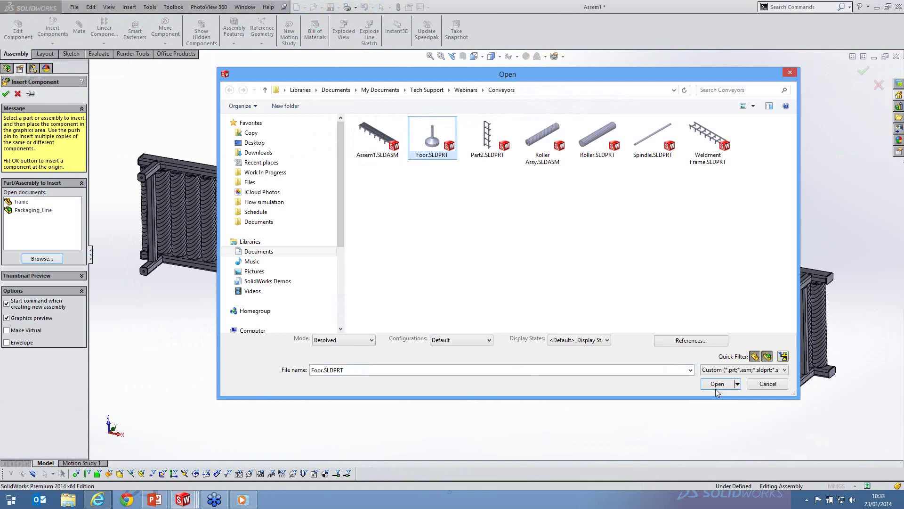
click(716, 386)
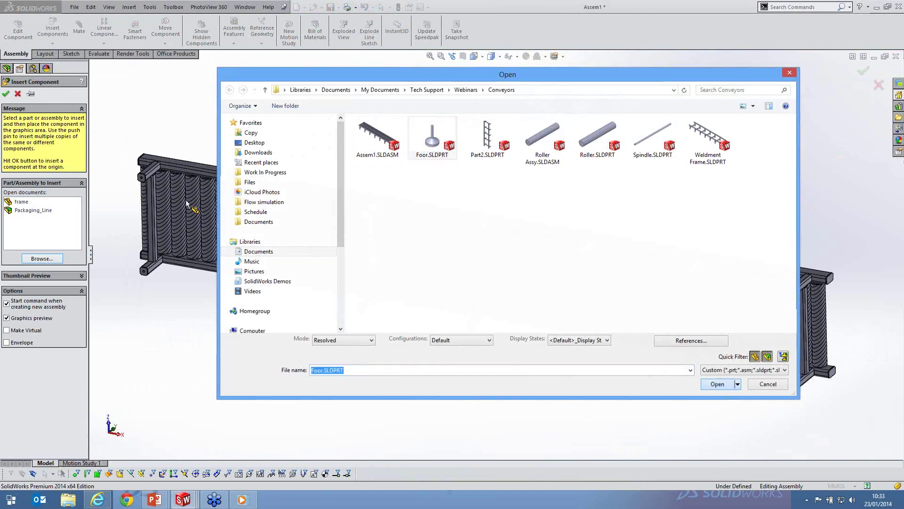
click(292, 226)
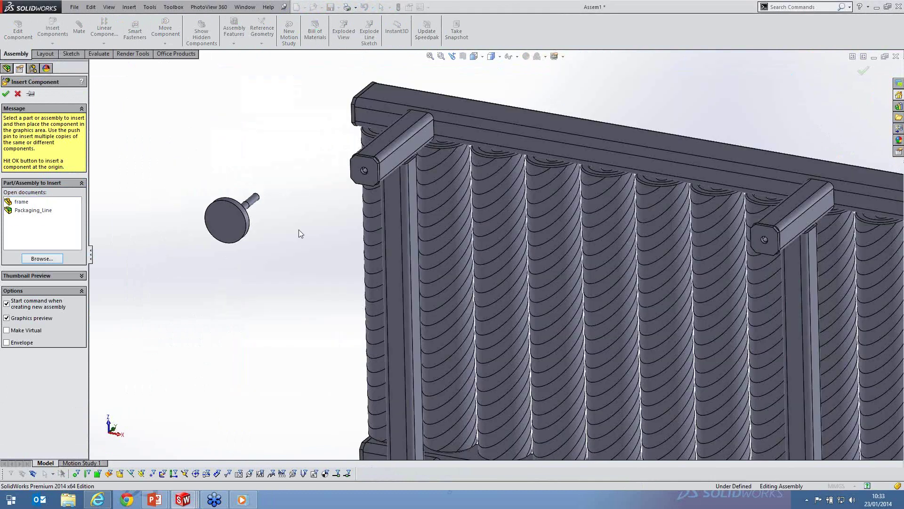
Mate the foot's stem concentric with the hole in the end leg's cap and slide the foot up to the leg
click(250, 201)
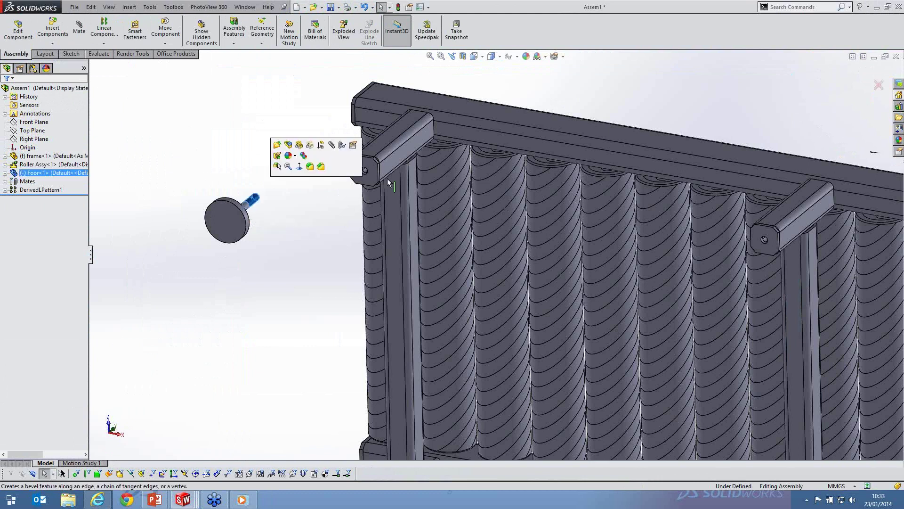
scroll(387, 178, down, 5)
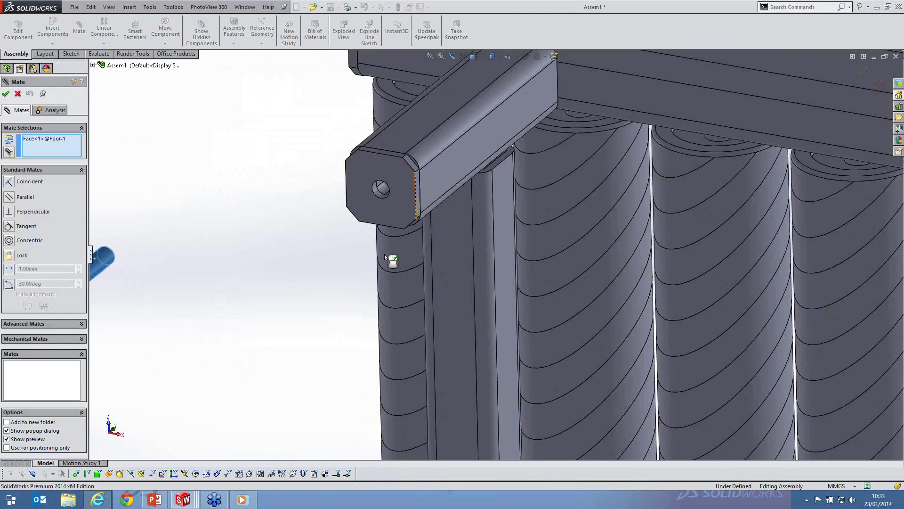
click(381, 189)
click(374, 271)
scroll(311, 306, up, 5)
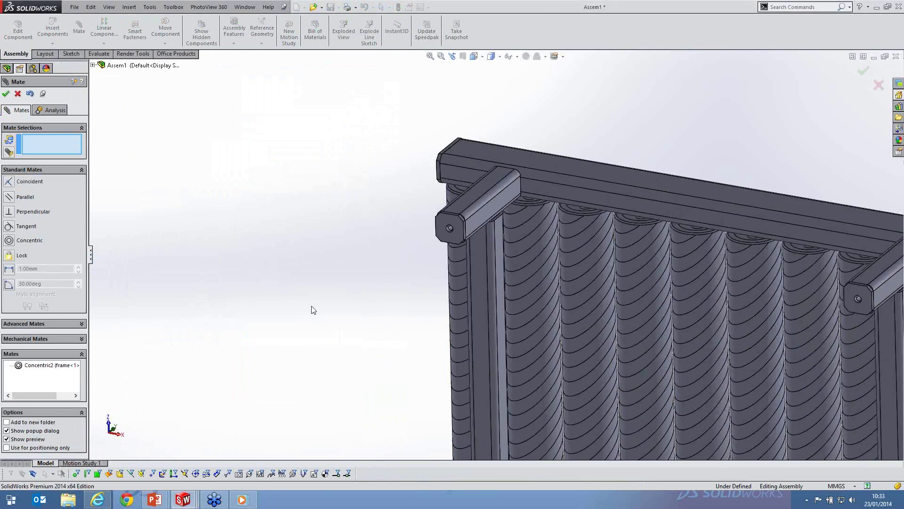
scroll(314, 343, up, 3)
drag(318, 376, 459, 205)
Add a Coincident mate between the circular edge on the foot's stem and the cap hole's edge, and finish mating
scroll(473, 244, down, 5)
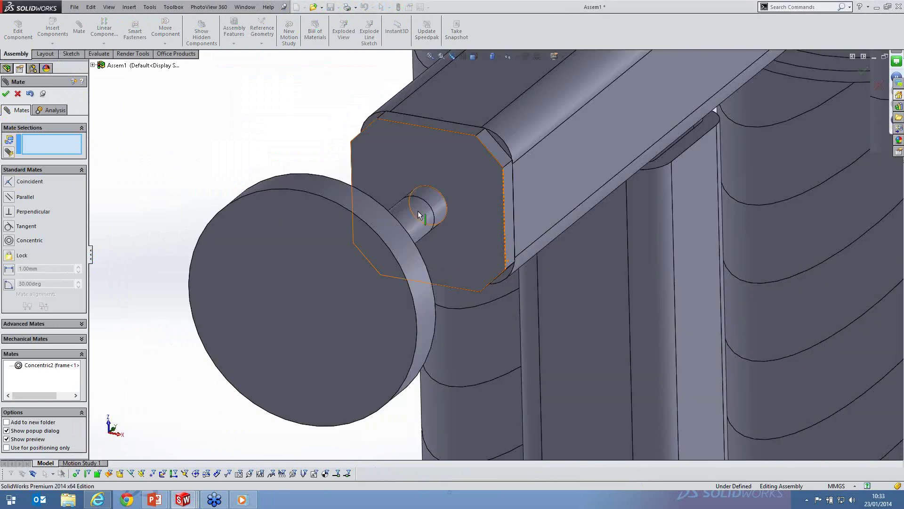
click(418, 210)
scroll(422, 198, down, 2)
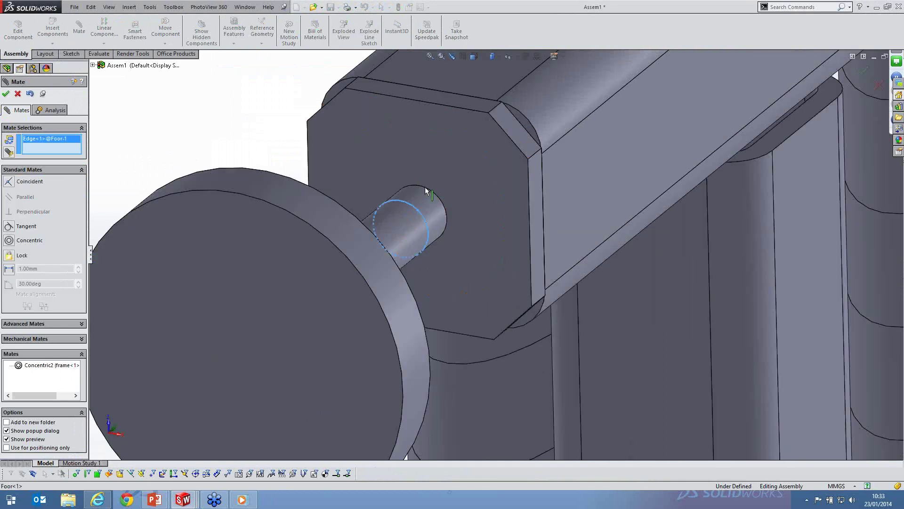
scroll(424, 186, up, 2)
click(456, 263)
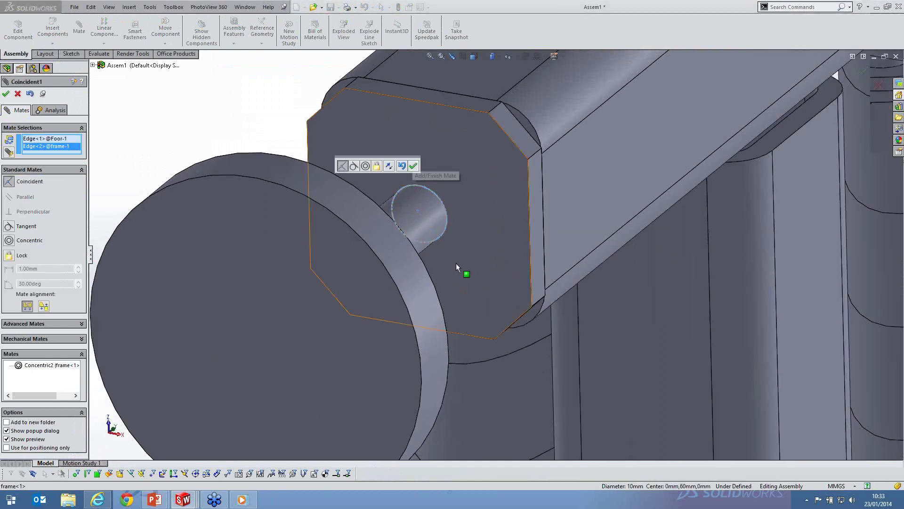
key(Return)
scroll(527, 257, up, 3)
scroll(527, 257, up, 4)
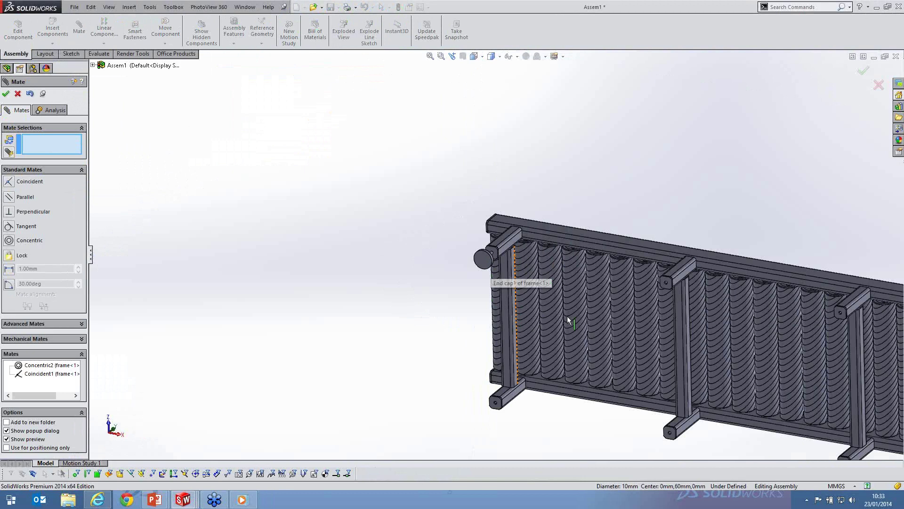
scroll(567, 316, down, 2)
click(6, 94)
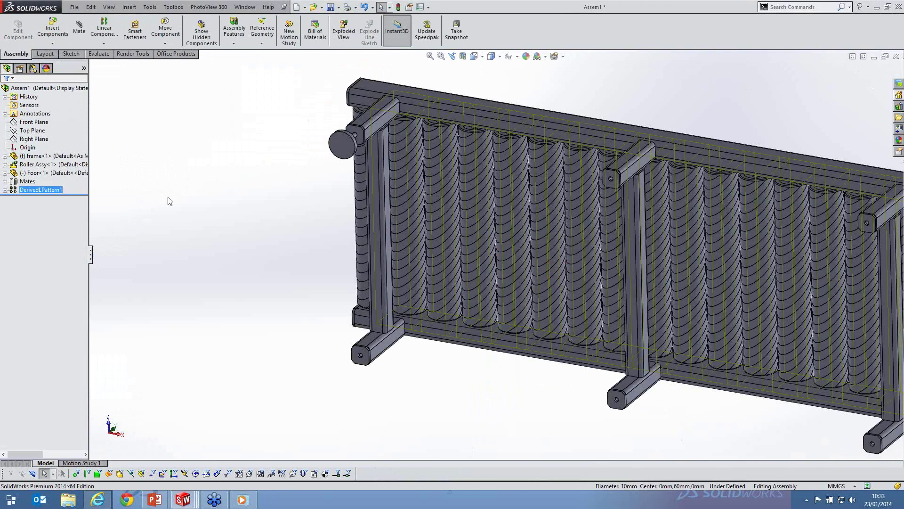
Place a copy of the foot beside the opposite end leg and mate its stem concentric with that leg's cap hole
click(168, 198)
drag(246, 351, 248, 353)
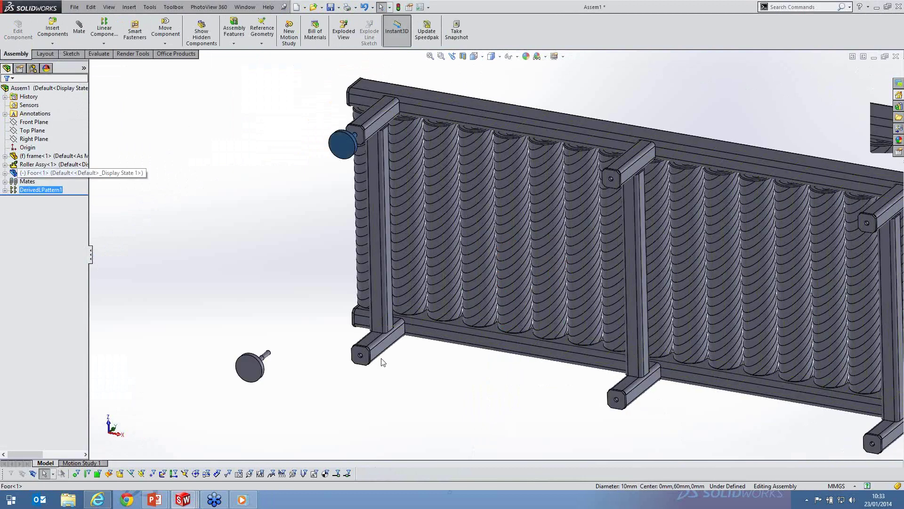
scroll(363, 325, down, 4)
click(292, 307)
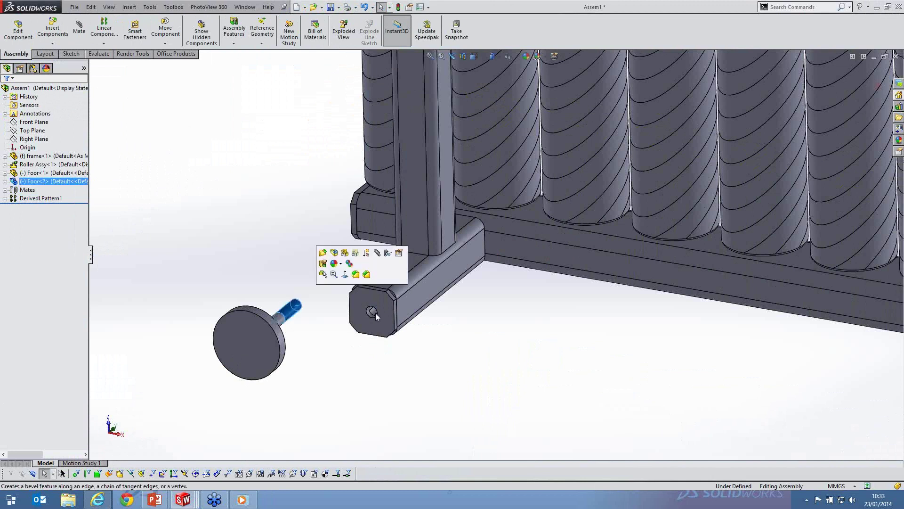
scroll(375, 312, down, 1)
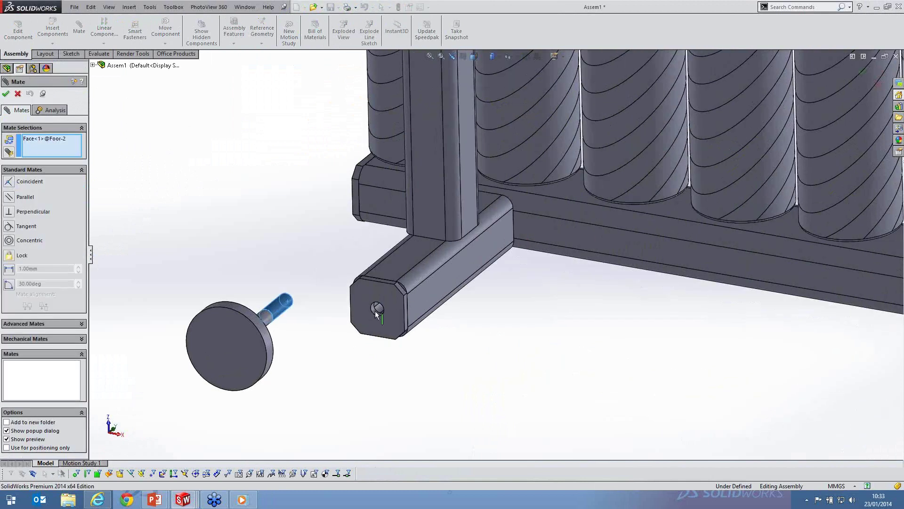
click(376, 314)
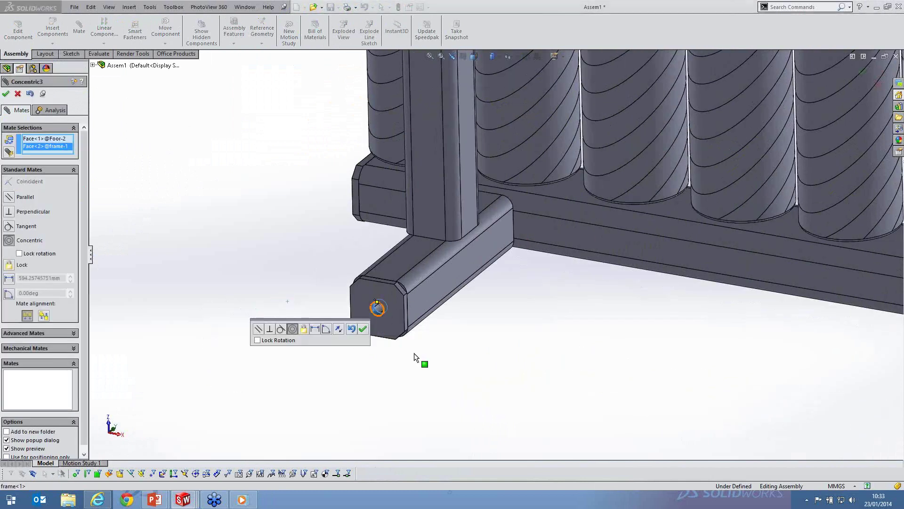
right_click(414, 353)
scroll(275, 421, up, 5)
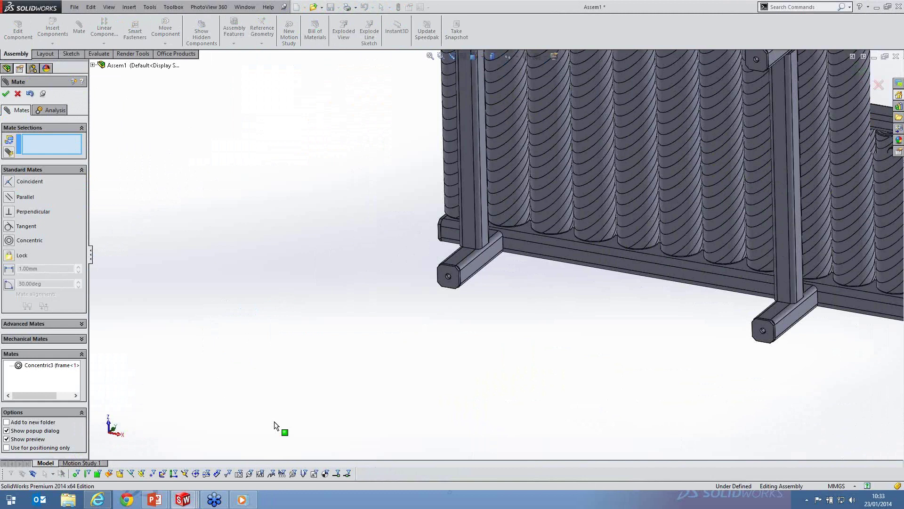
scroll(483, 269, up, 2)
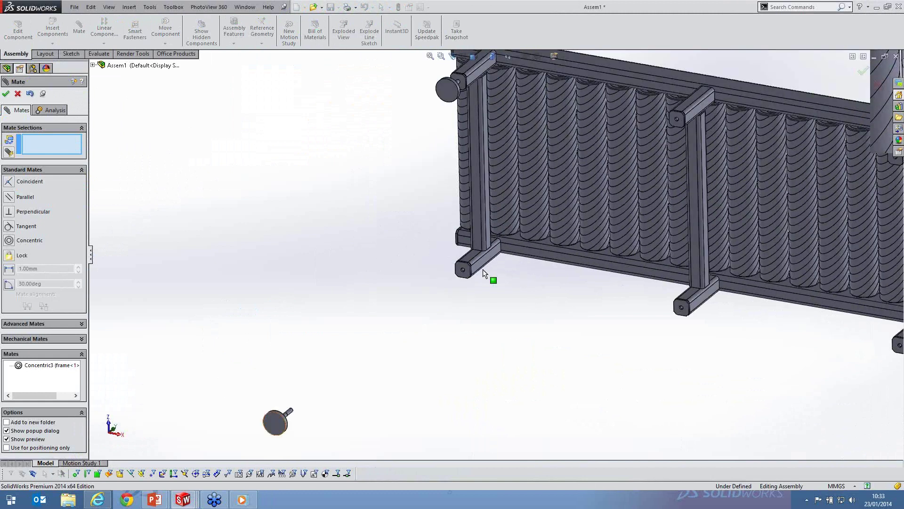
Pull the second foot out of its leg, mate its stem edge coincident with the cap hole's edge, and finish mating
scroll(473, 273, down, 4)
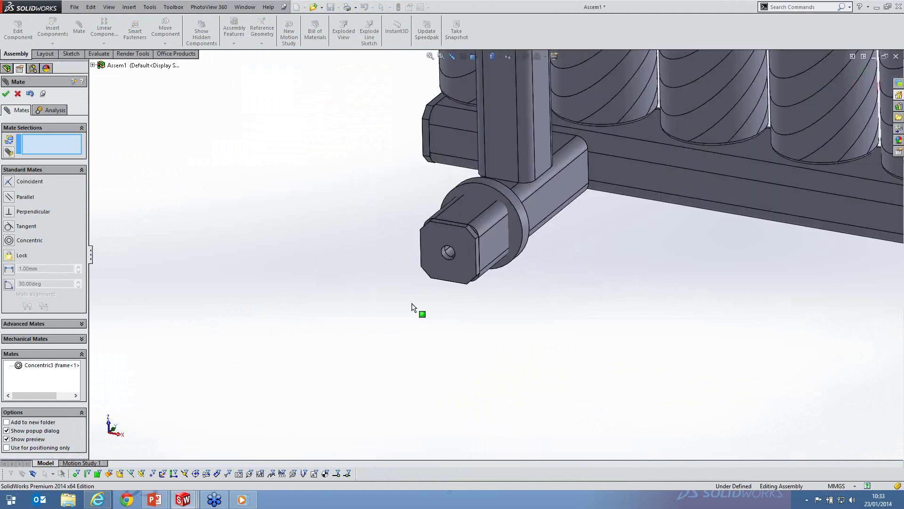
drag(520, 232, 411, 304)
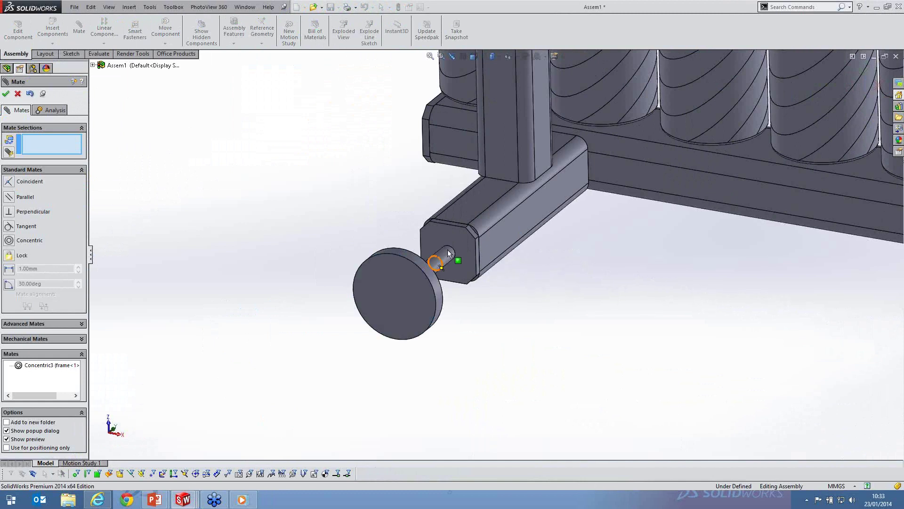
click(448, 249)
click(450, 247)
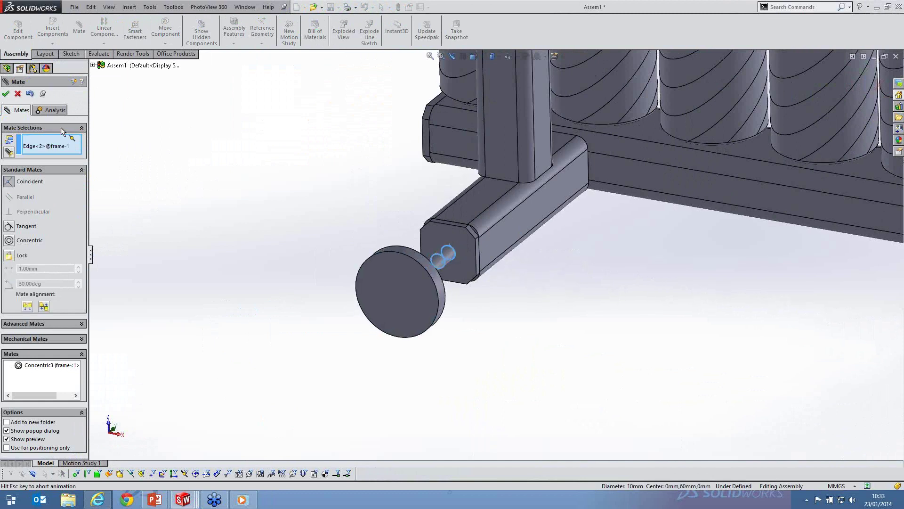
click(5, 94)
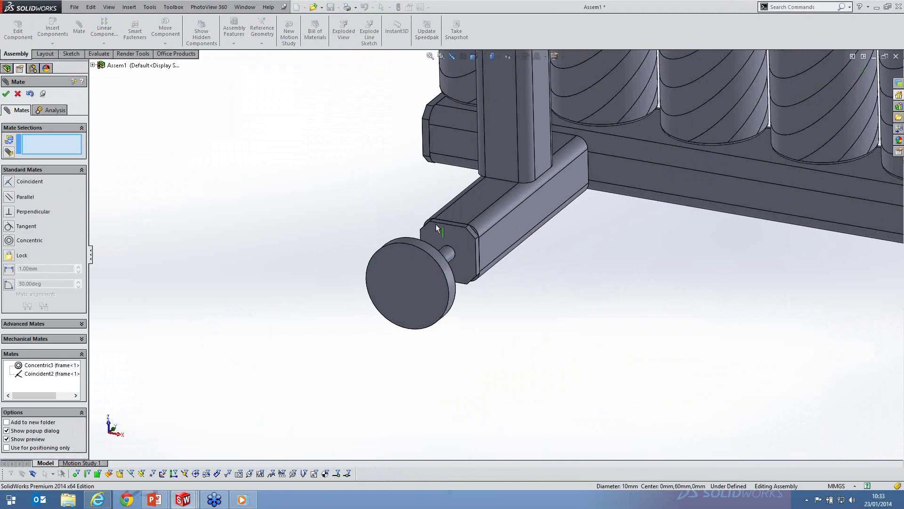
key(Escape)
Create a Pattern Driven component pattern of both feet, using the frame's leg pattern LPattern1 as the driving feature
scroll(797, 267, up, 10)
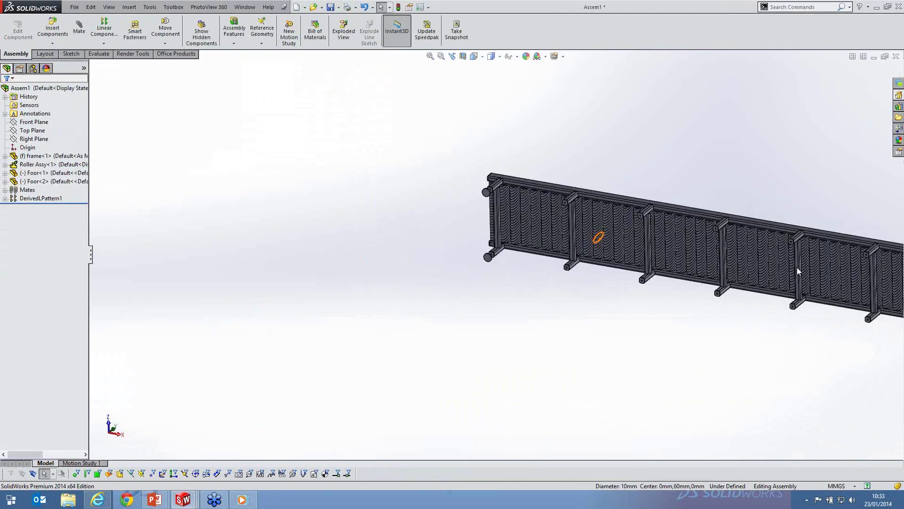
scroll(797, 267, up, 1)
scroll(439, 236, down, 4)
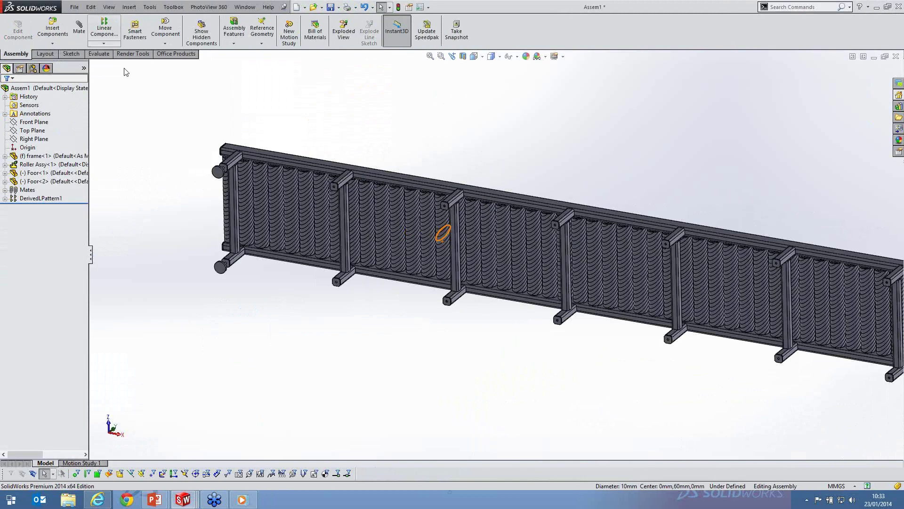
click(104, 44)
click(134, 69)
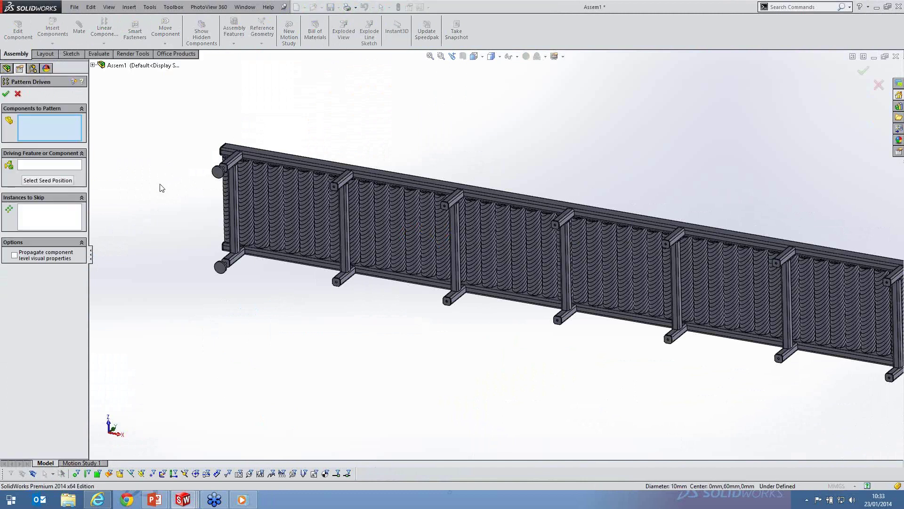
click(220, 176)
click(217, 269)
click(47, 164)
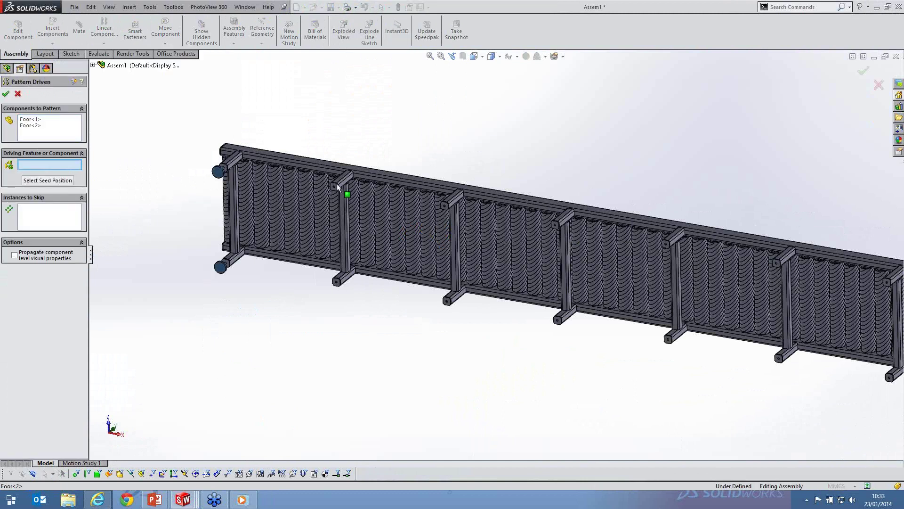
scroll(337, 183, down, 2)
scroll(405, 225, down, 4)
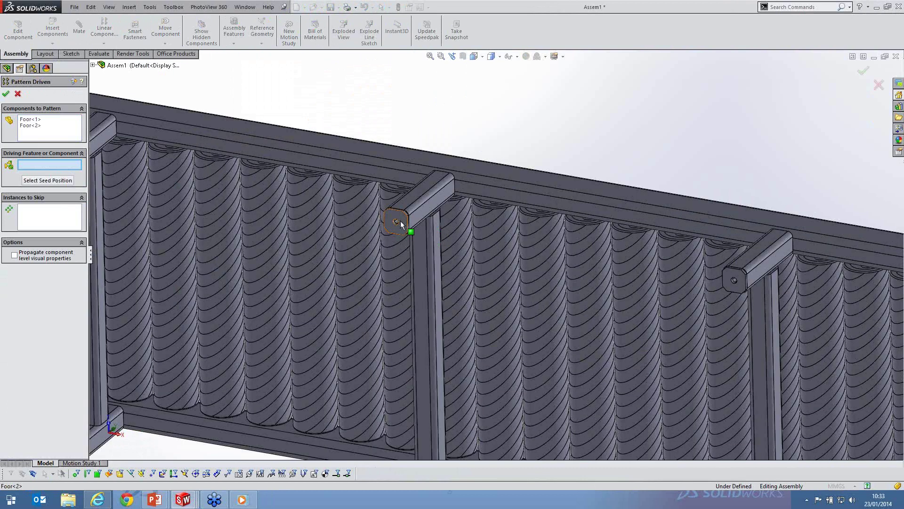
click(356, 228)
scroll(680, 398, up, 6)
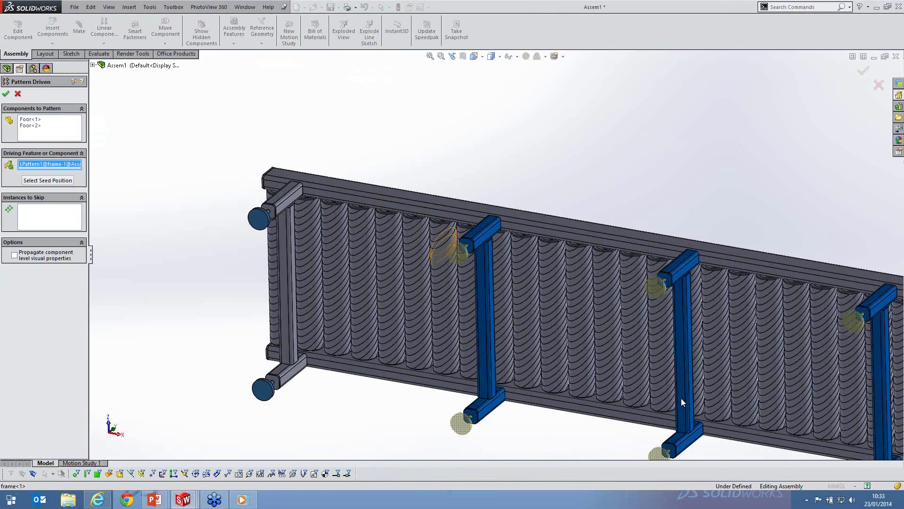
key(f)
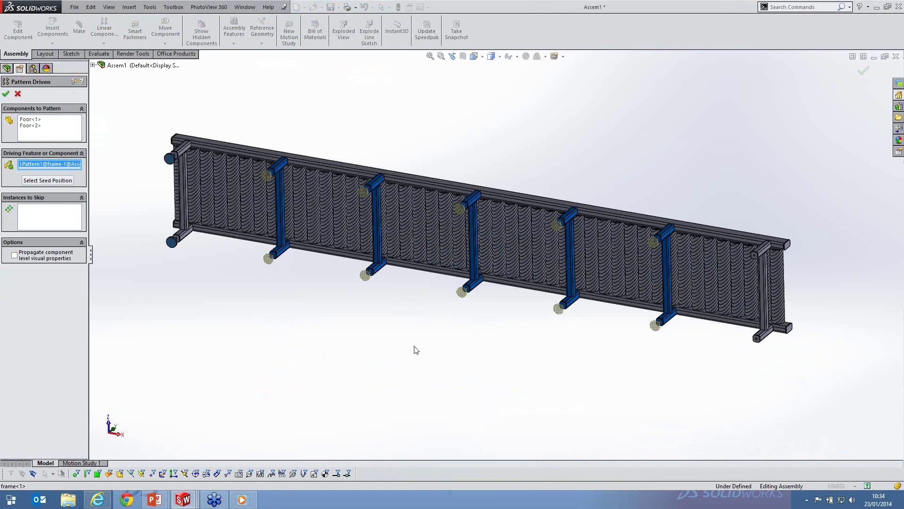
key(Return)
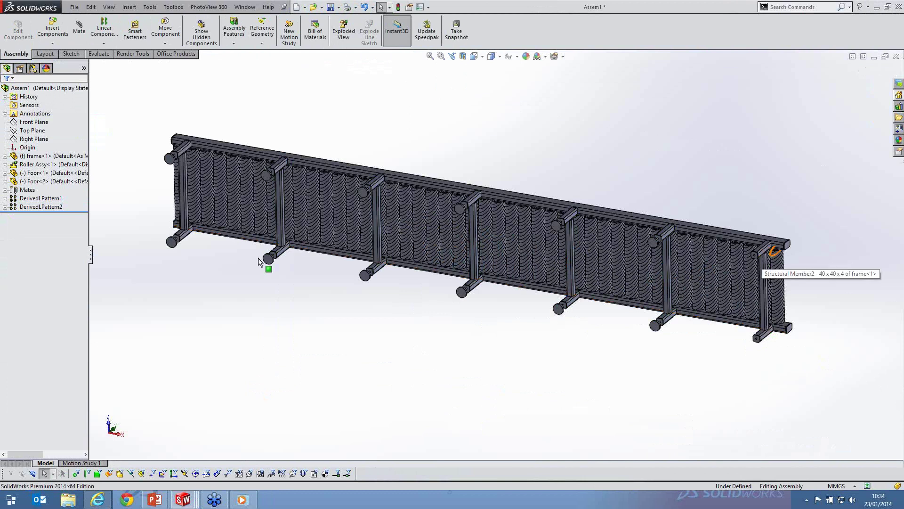
Copy the first foot with its mates to one far-end leg, using the cap's hole for Concentric and the cap face for Coincident
click(247, 270)
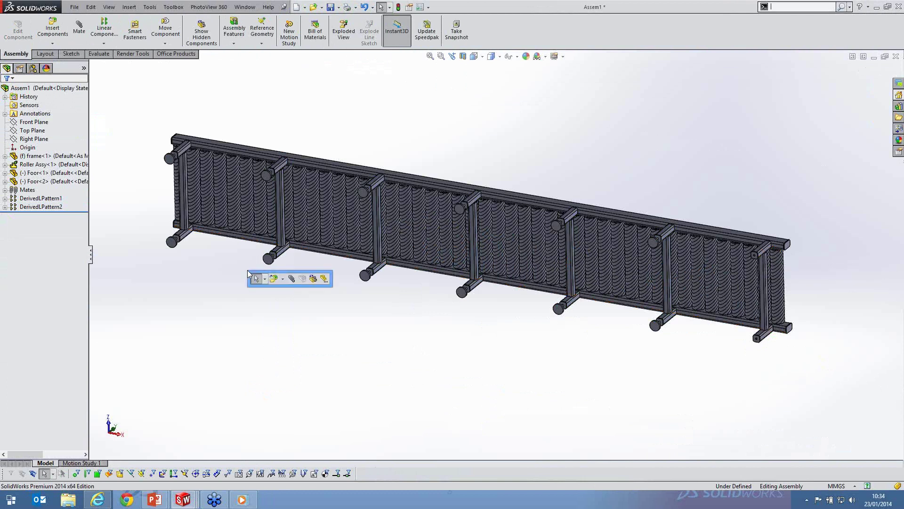
click(324, 278)
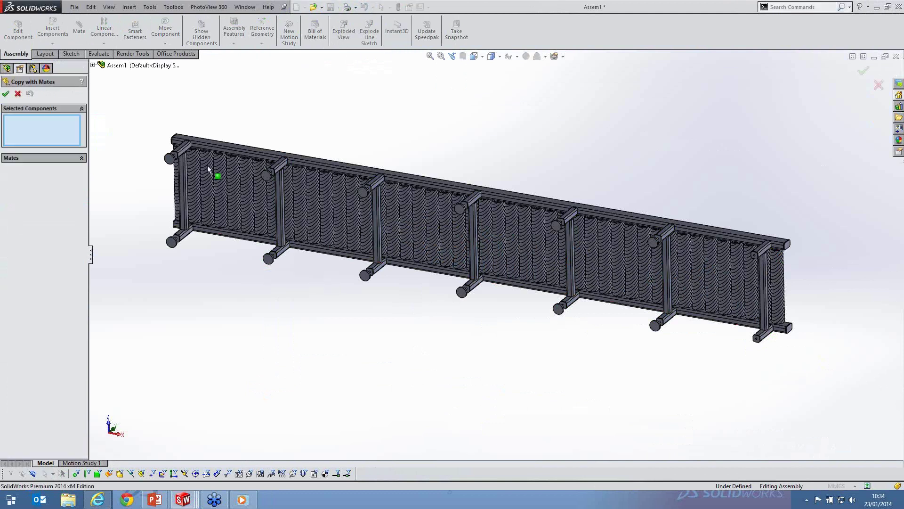
scroll(207, 169, down, 4)
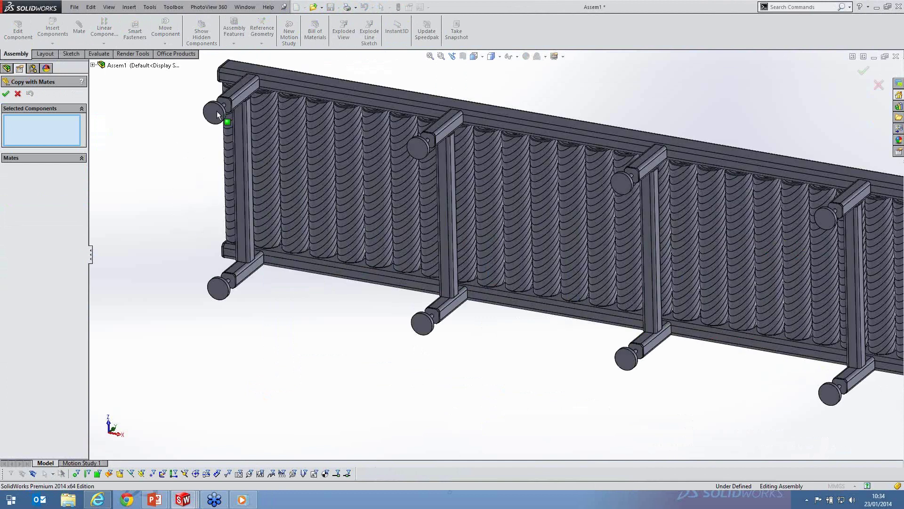
click(216, 113)
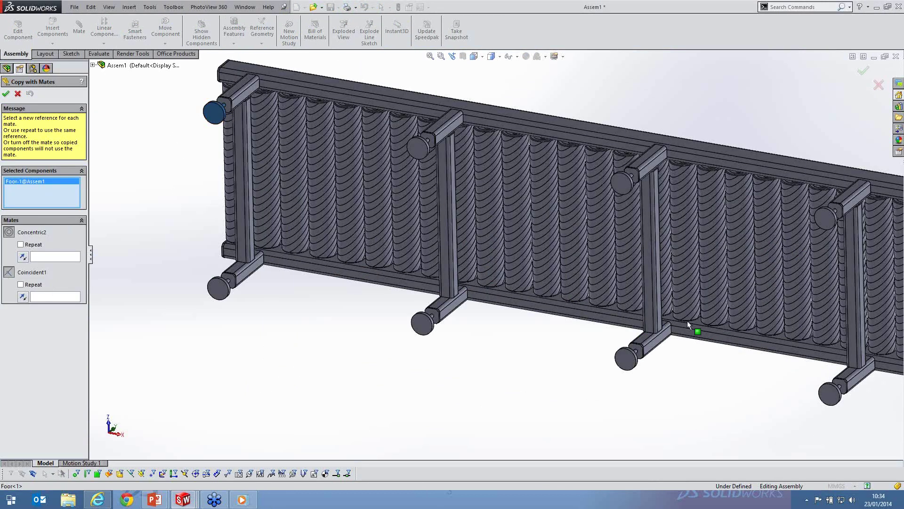
scroll(705, 290, up, 5)
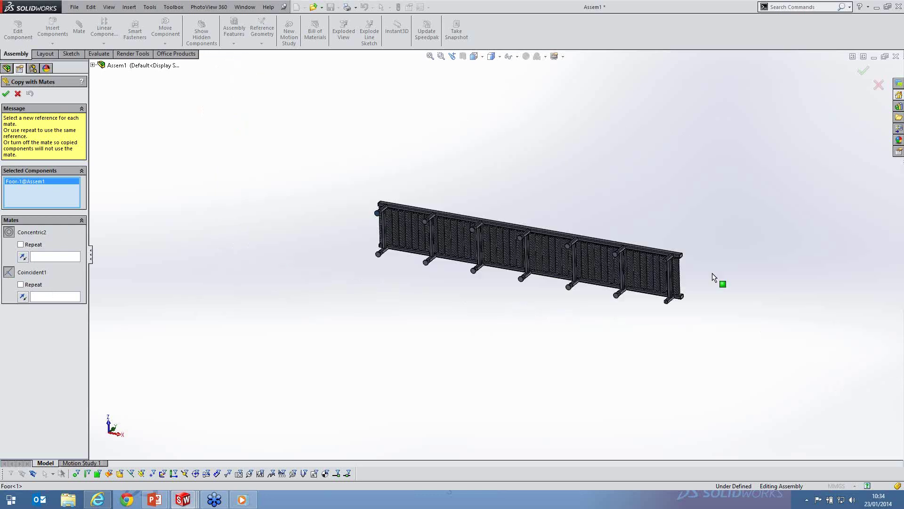
scroll(712, 273, down, 6)
scroll(579, 280, down, 4)
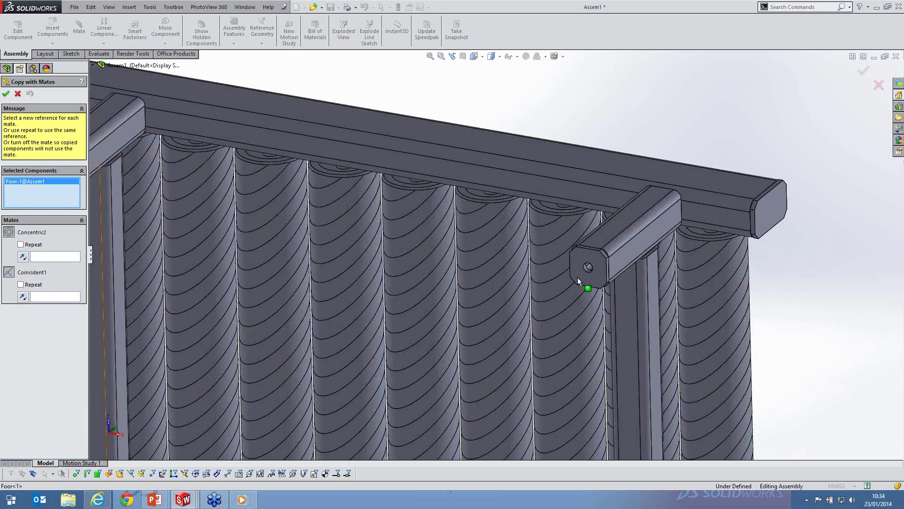
right_click(577, 277)
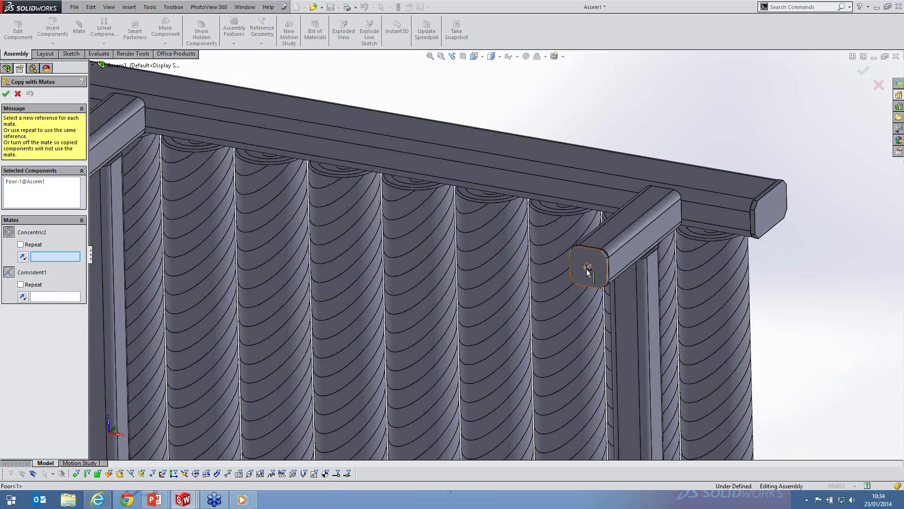
click(588, 276)
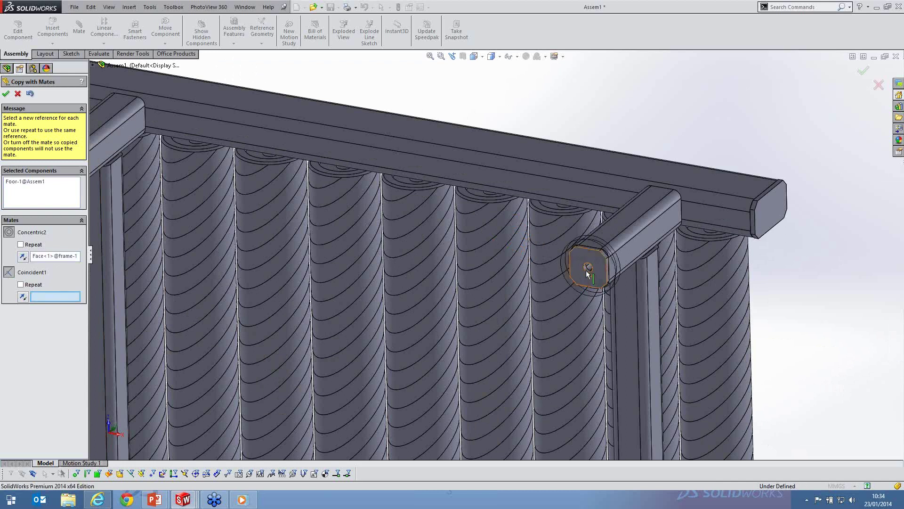
click(587, 272)
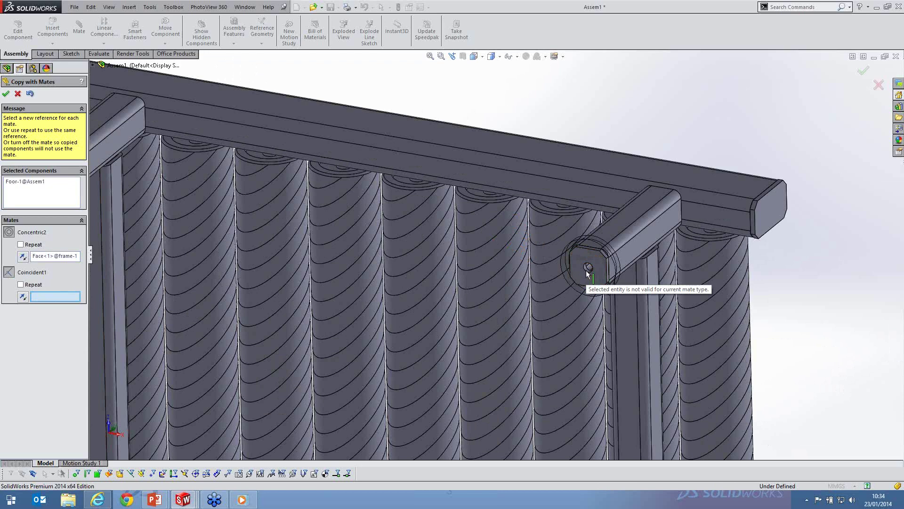
click(594, 274)
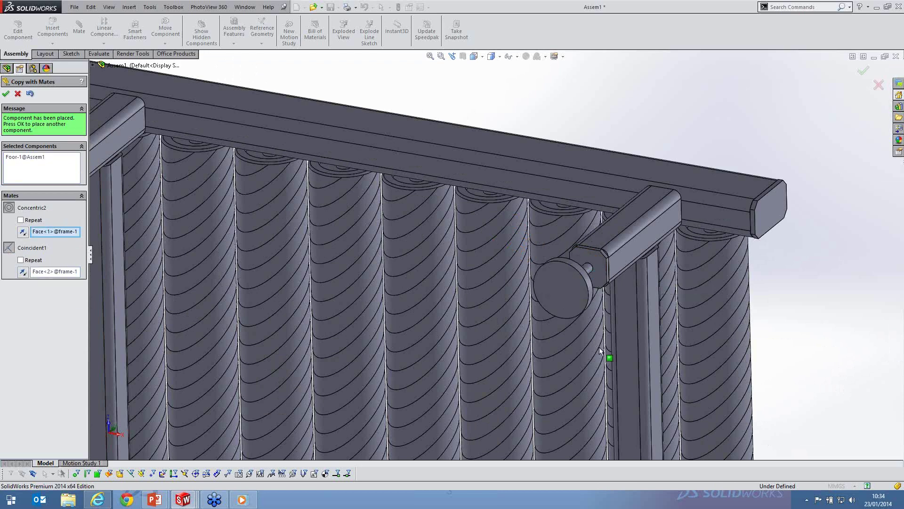
key(Return)
Place another copy of the foot with mates on the opposite far-end leg's cap hole and face, and finish copying
scroll(502, 363, up, 5)
scroll(501, 364, down, 5)
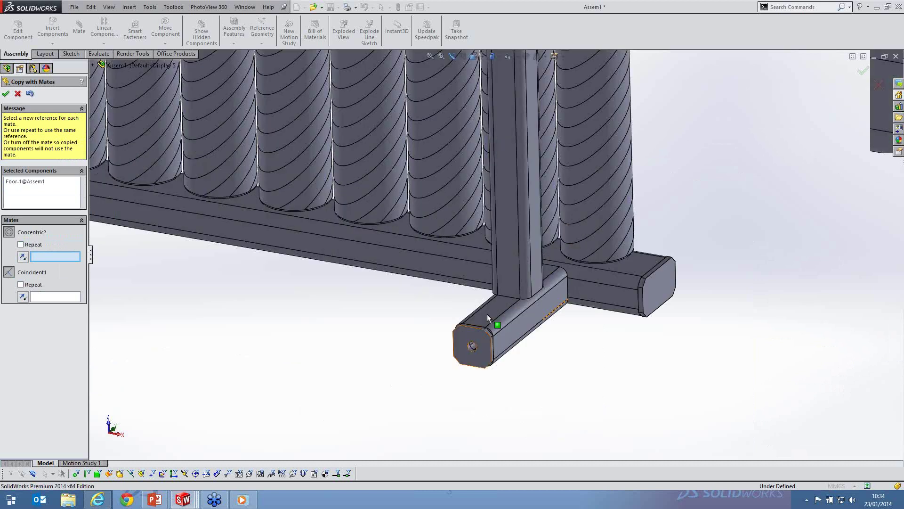
scroll(487, 340, down, 5)
click(487, 342)
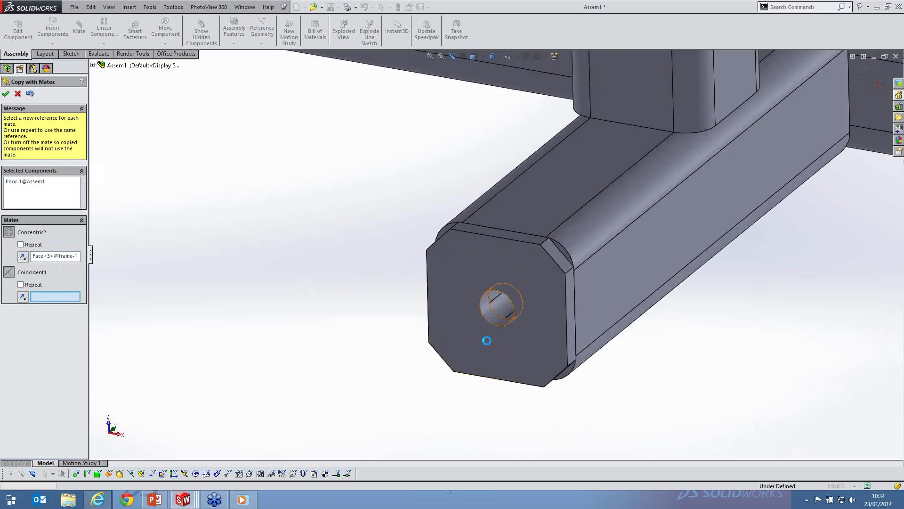
click(487, 340)
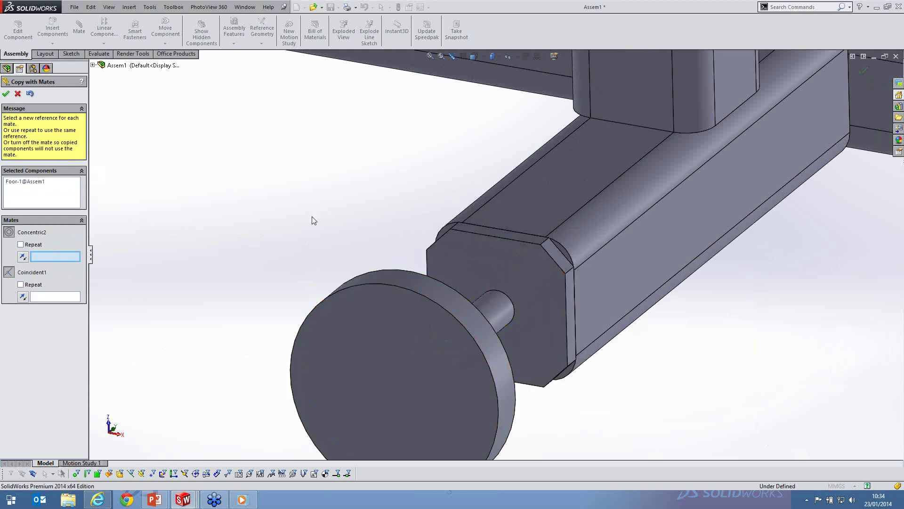
key(Escape)
Start a Belt/Chain assembly feature and pick the circular edge of the near-end roller as the first belt member
scroll(380, 194, up, 15)
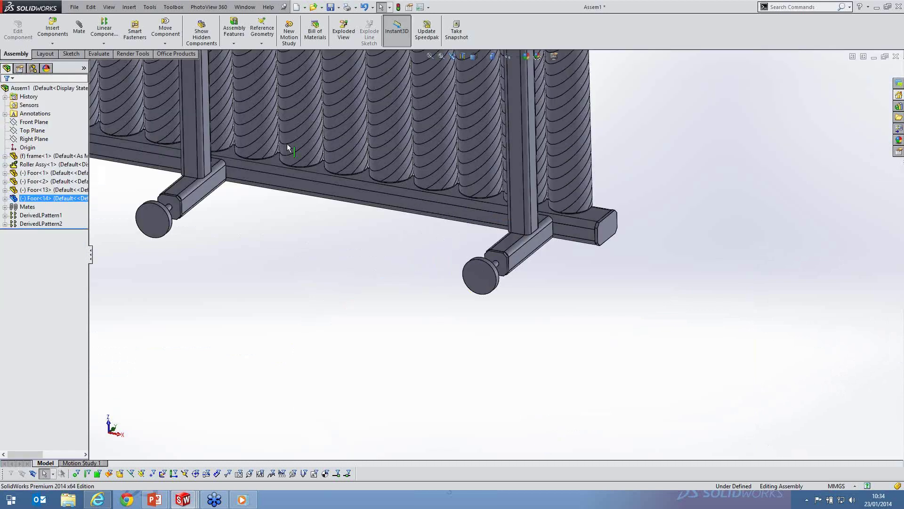
mouse_move(333, 210)
middle_down()
mouse_move(369, 326)
mouse_move(432, 214)
mouse_move(432, 331)
mouse_move(447, 355)
middle_up()
scroll(433, 333, down, 2)
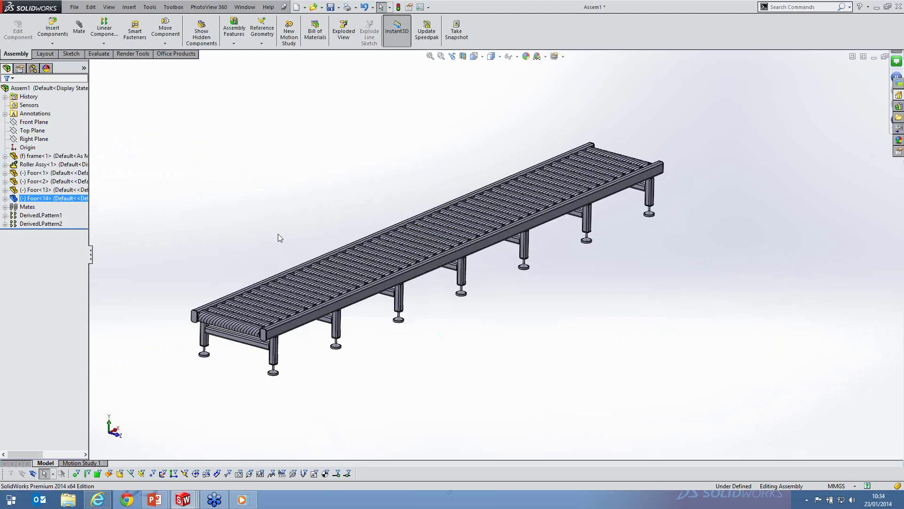
click(147, 6)
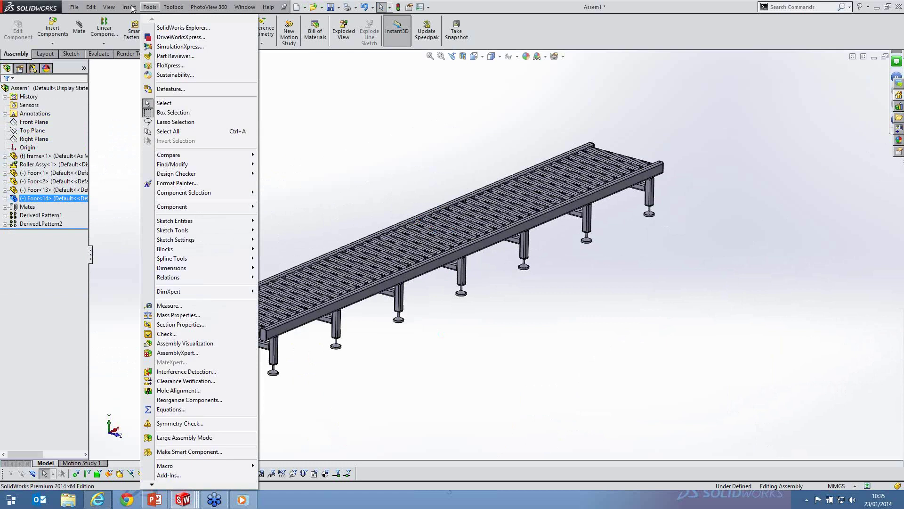
click(131, 8)
mouse_move(160, 106)
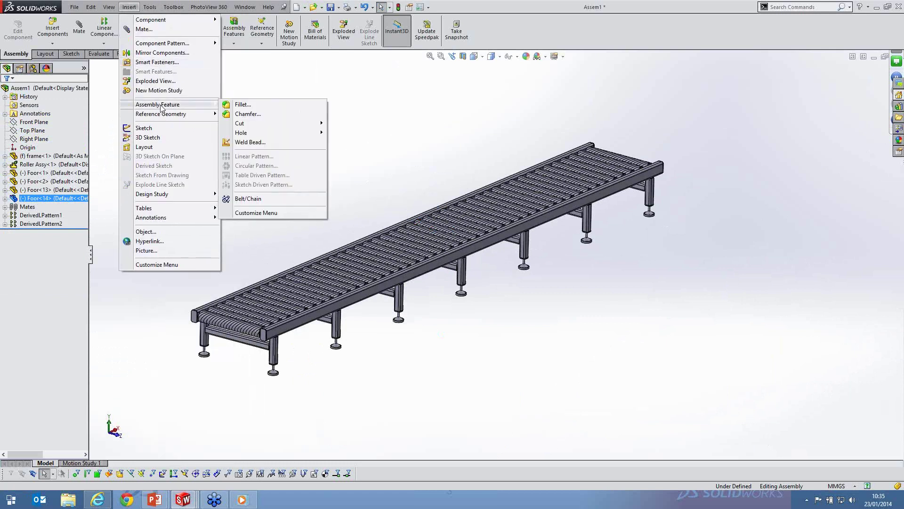
click(248, 199)
scroll(221, 301, down, 3)
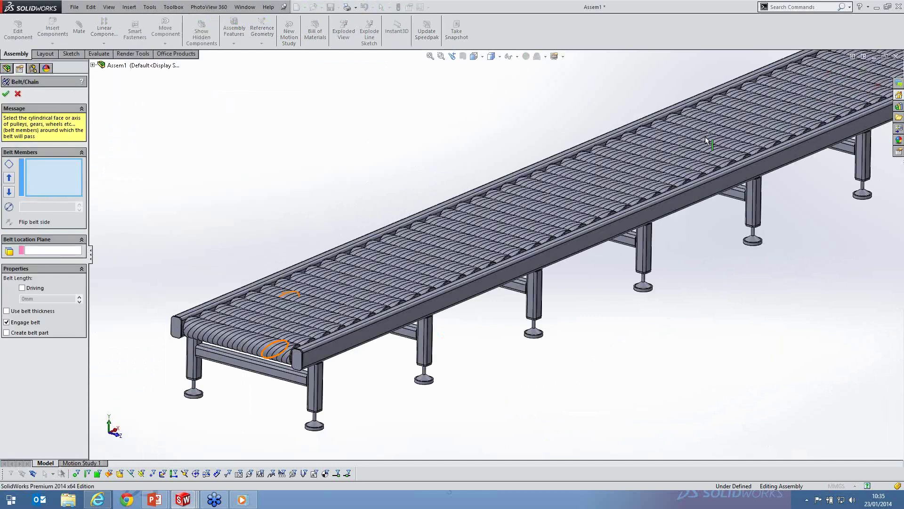
scroll(401, 248, up, 3)
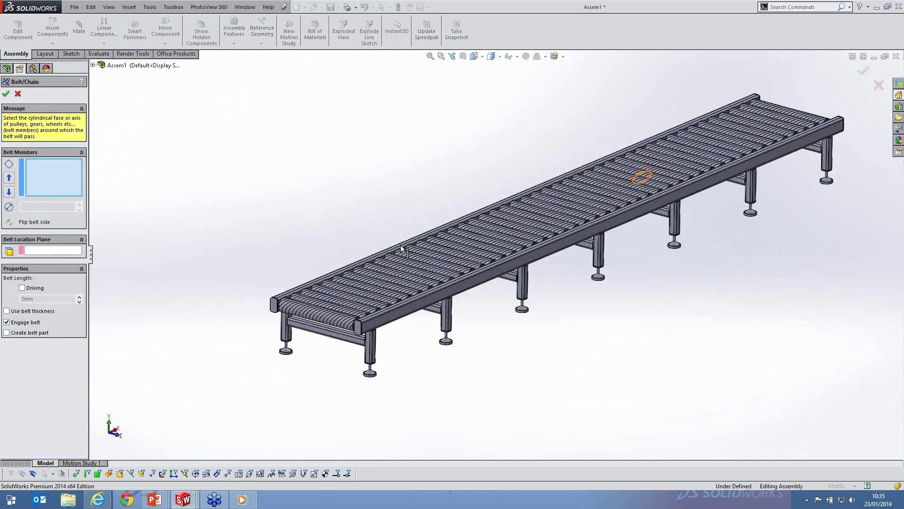
scroll(286, 352, down, 4)
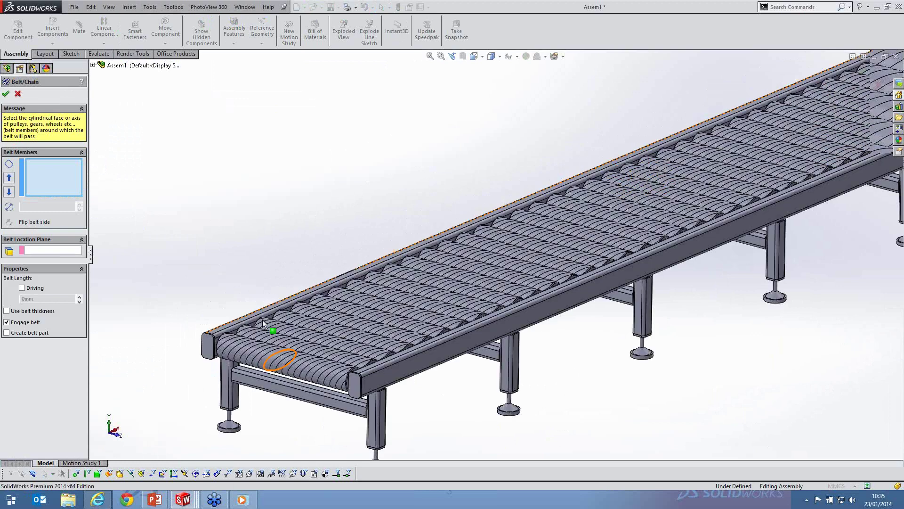
scroll(262, 319, down, 3)
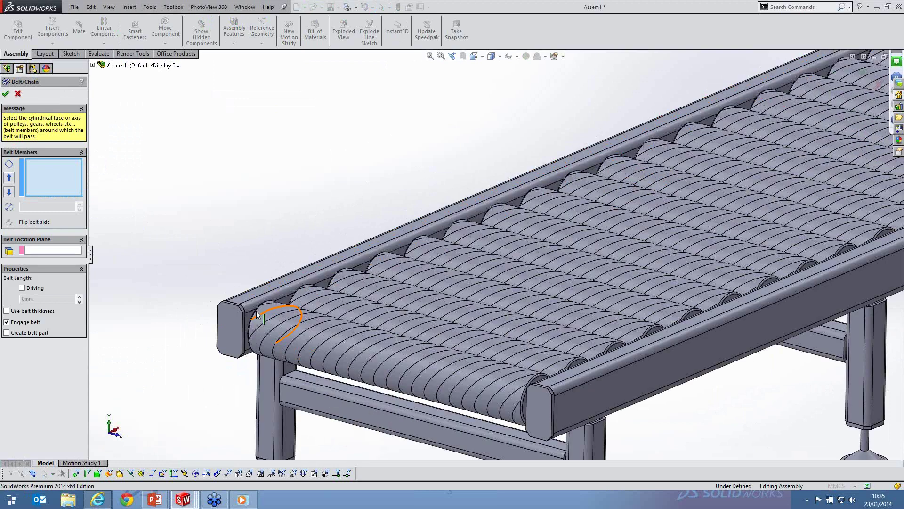
click(259, 315)
Add the far-end roller's circular edge on the same side as the second belt member and finish the belt
scroll(258, 315, up, 1)
scroll(685, 177, up, 5)
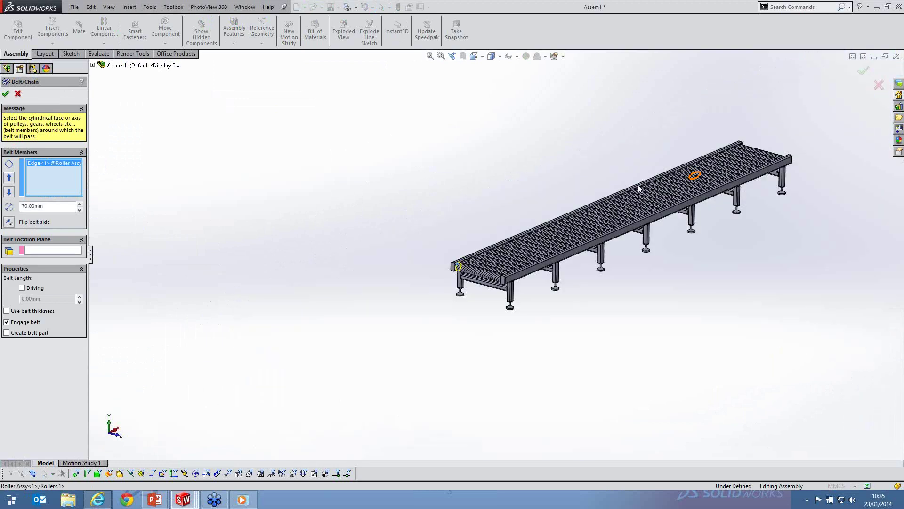
scroll(637, 185, down, 5)
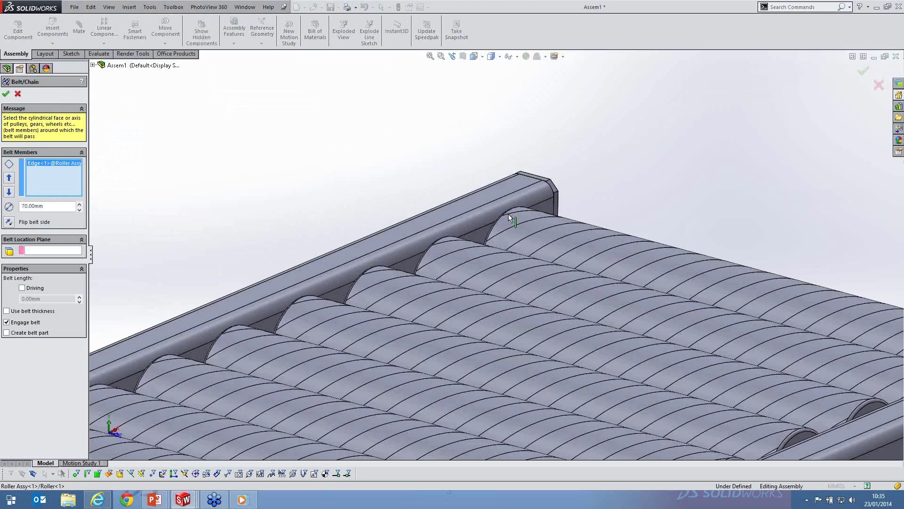
click(482, 290)
scroll(343, 349, up, 5)
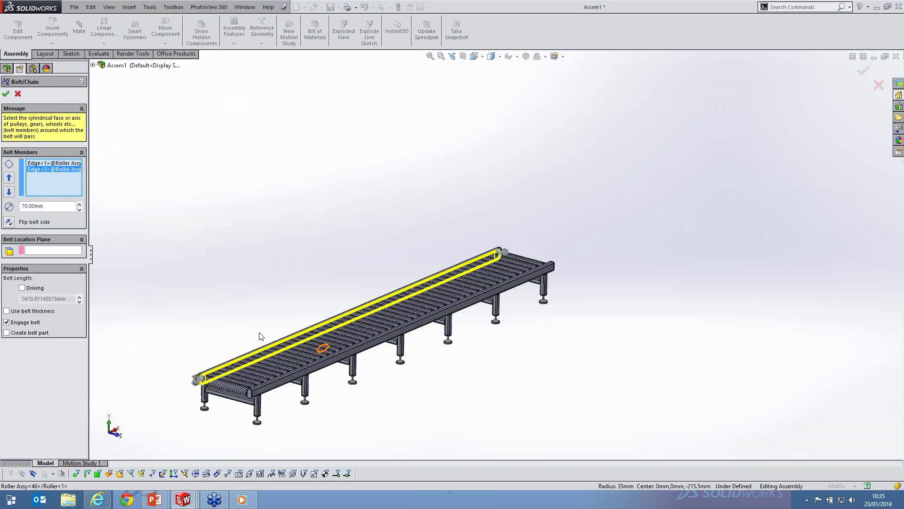
scroll(259, 336, down, 2)
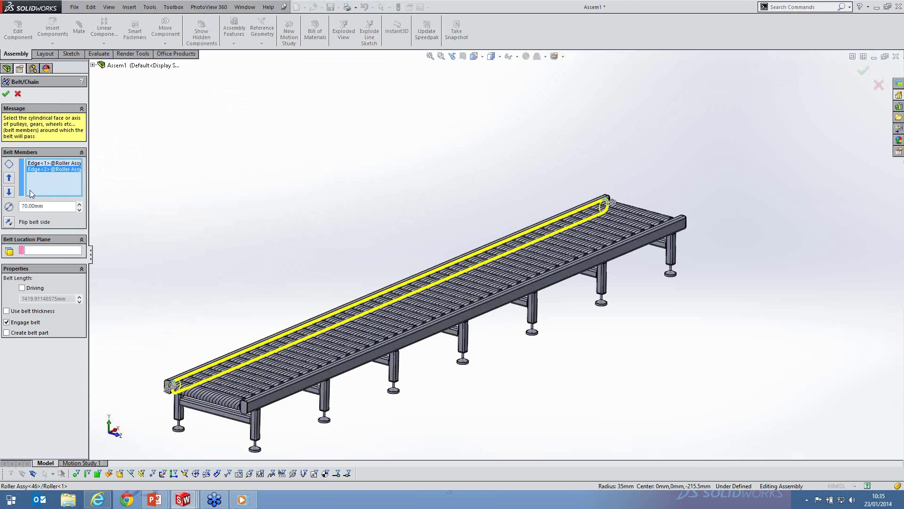
click(7, 96)
Examine the end roller and the belt's run along the conveyor up close and in full view
scroll(233, 389, down, 3)
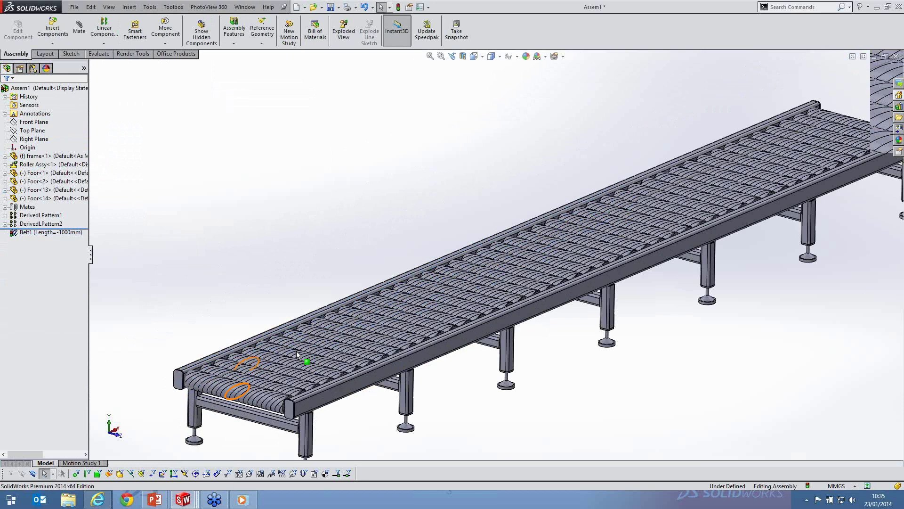
scroll(296, 351, down, 3)
click(337, 321)
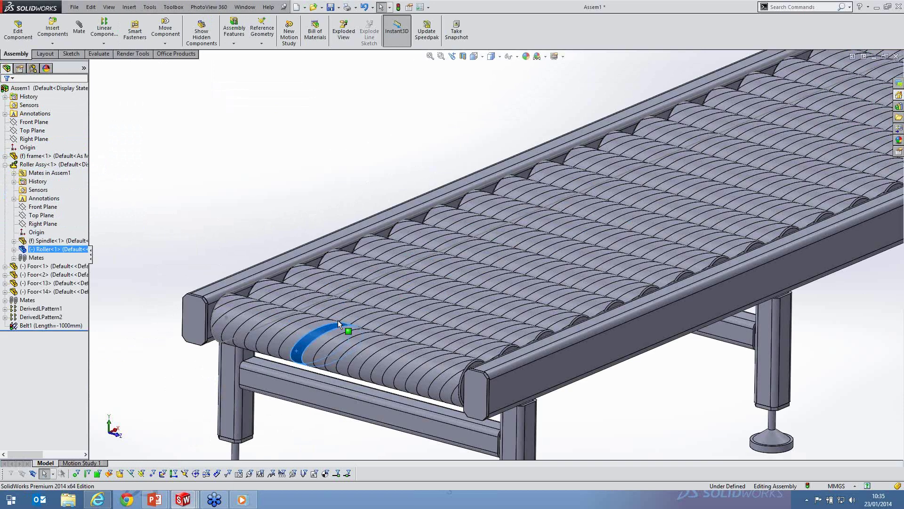
key(Escape)
scroll(492, 259, up, 5)
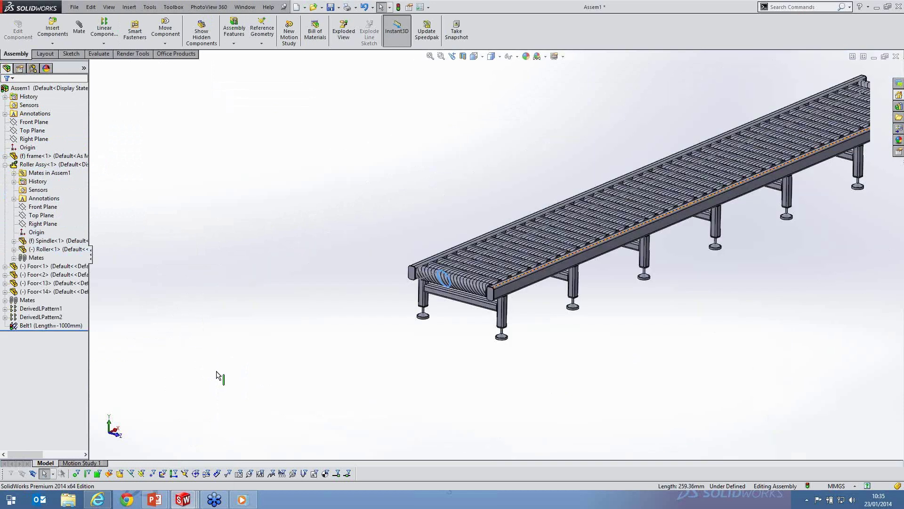
key(f)
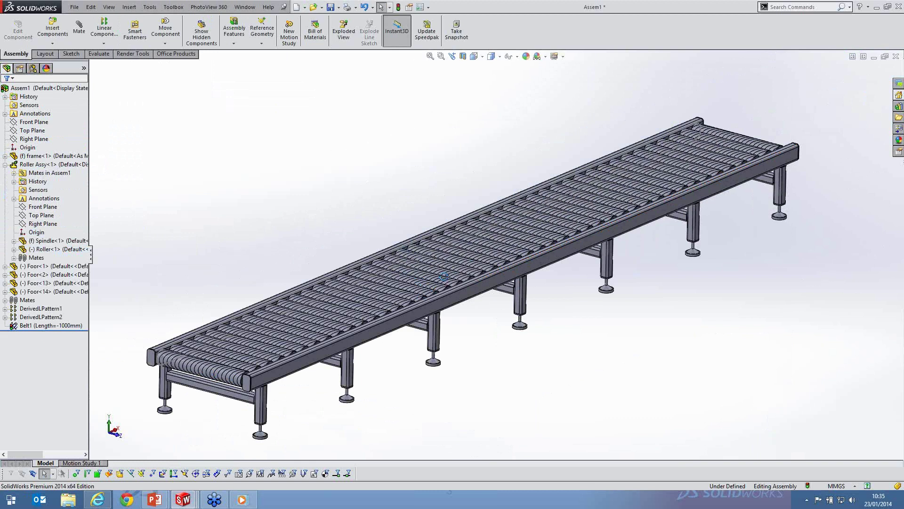
scroll(443, 276, up, 4)
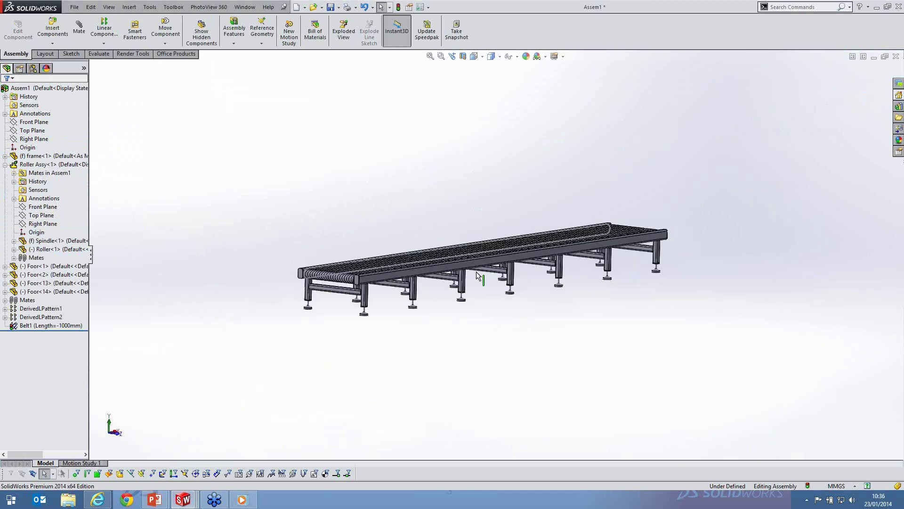
key(ctrl+7)
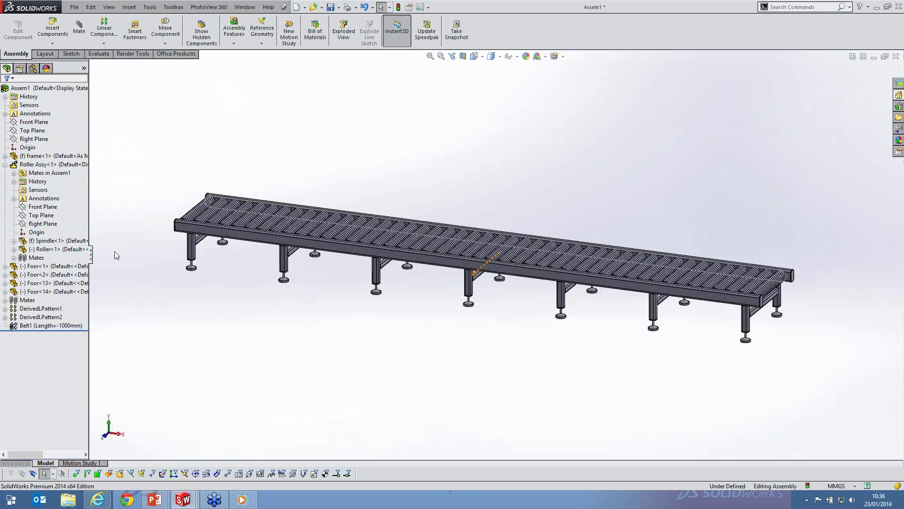
Open the conveyor's frame part from the assembly in its own window
key(shift+c)
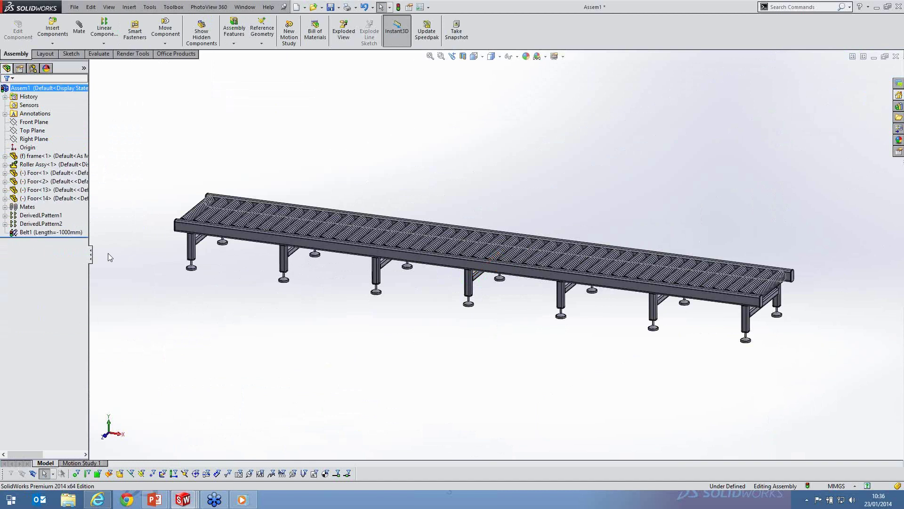
click(185, 231)
click(208, 174)
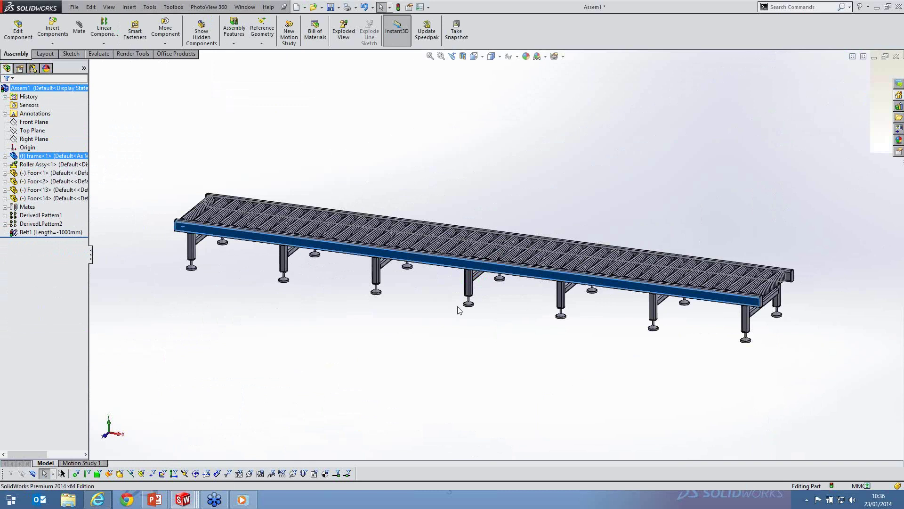
middle_drag(551, 302, 530, 329)
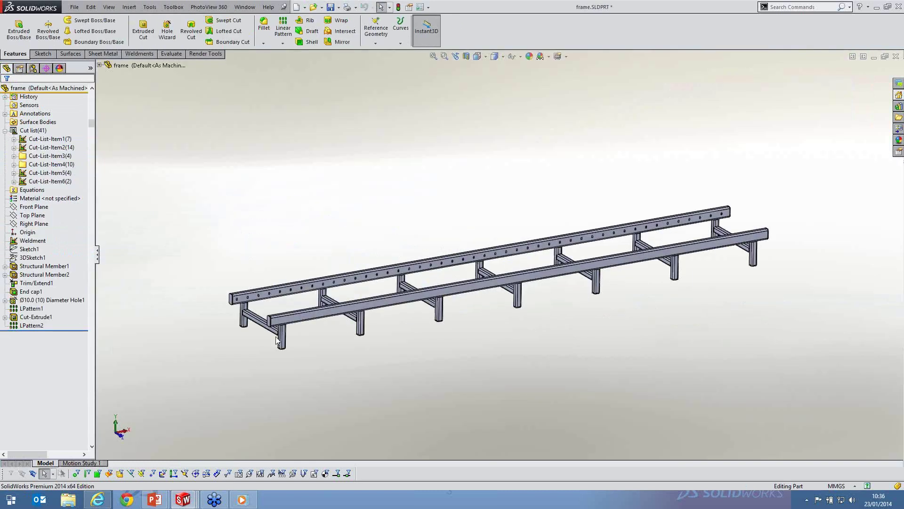
Show the dimensions of the frame's base sketch, Sketch1, and open its Length dimension for configuring
click(277, 340)
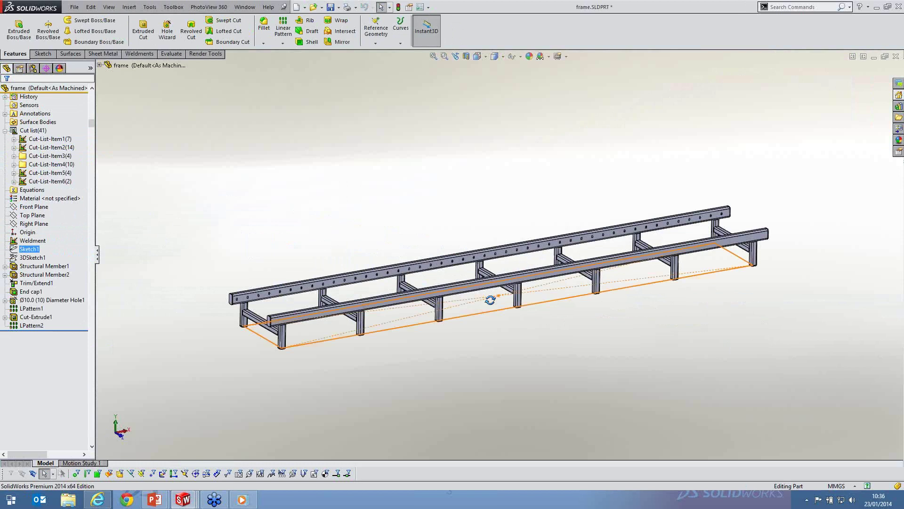
mouse_move(491, 300)
middle_down()
mouse_move(492, 391)
mouse_move(516, 422)
mouse_move(410, 275)
middle_up()
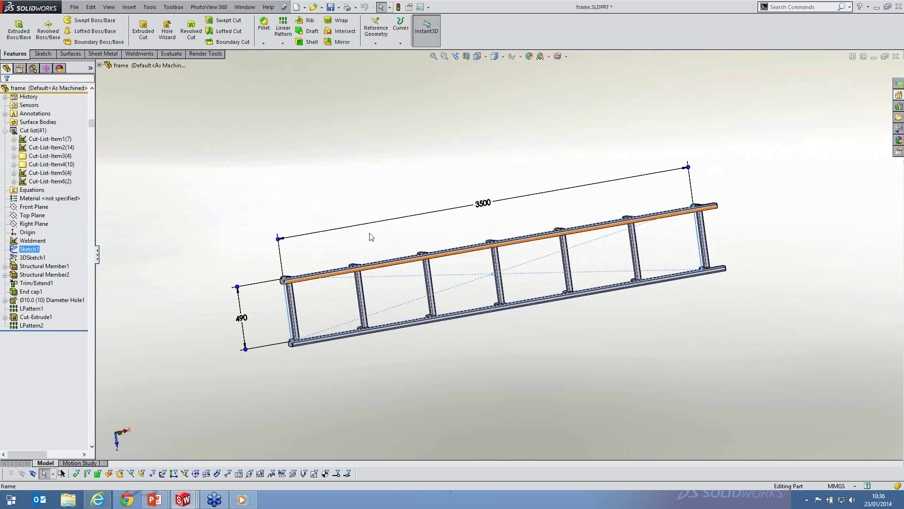
right_click(484, 208)
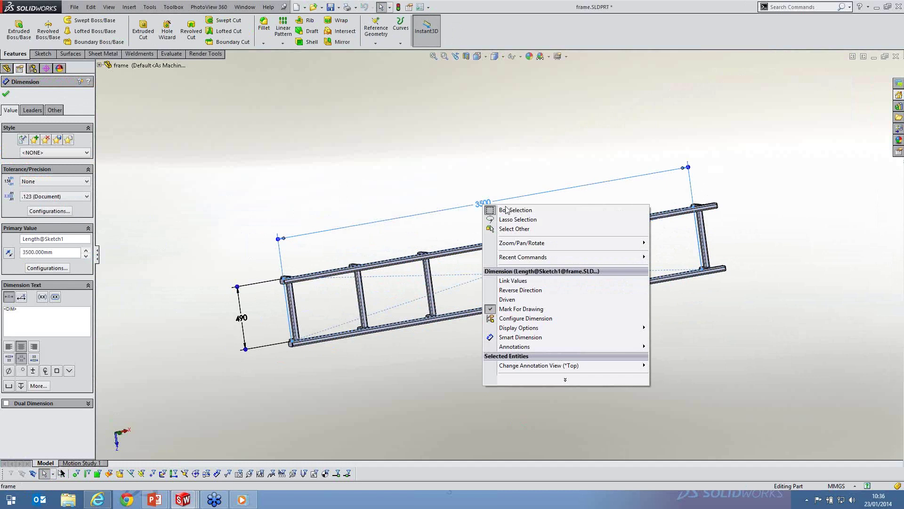
click(522, 319)
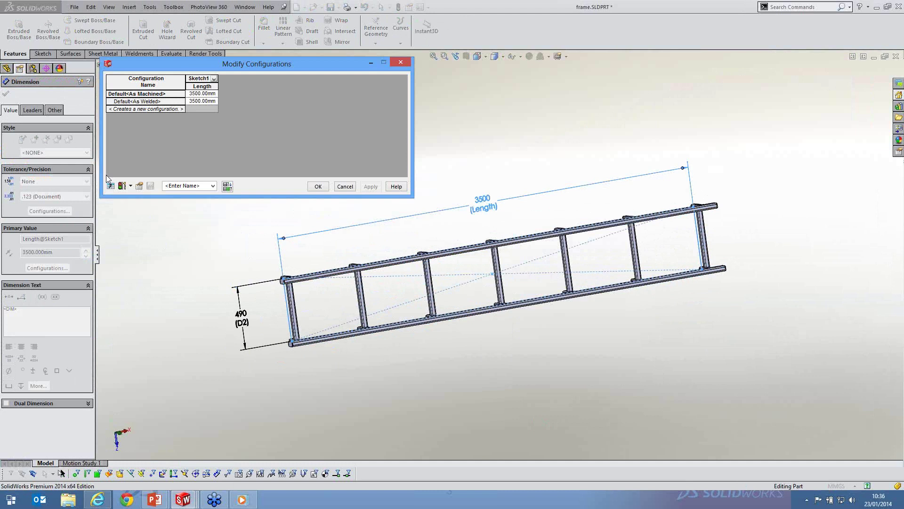
Create a frame configuration named 2000 with the Length dimension set to 2000 mm
click(136, 110)
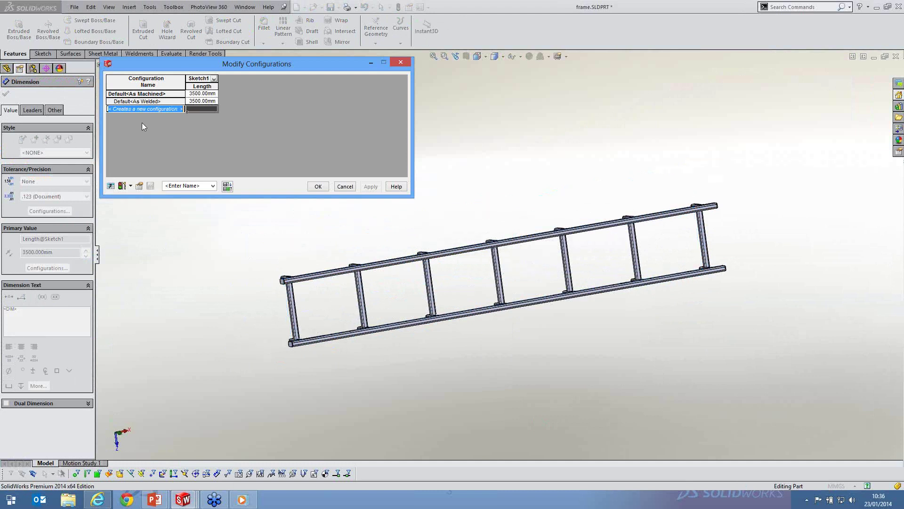
text(2000)
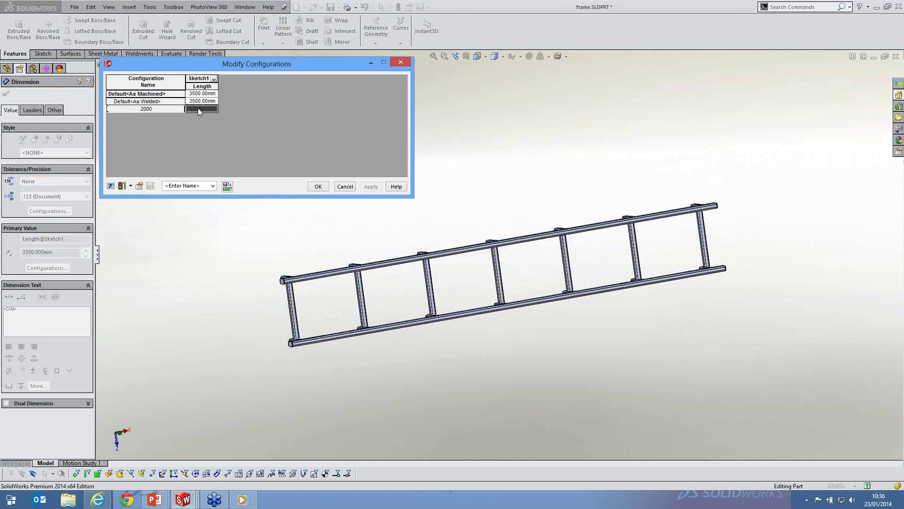
click(198, 110)
click(213, 110)
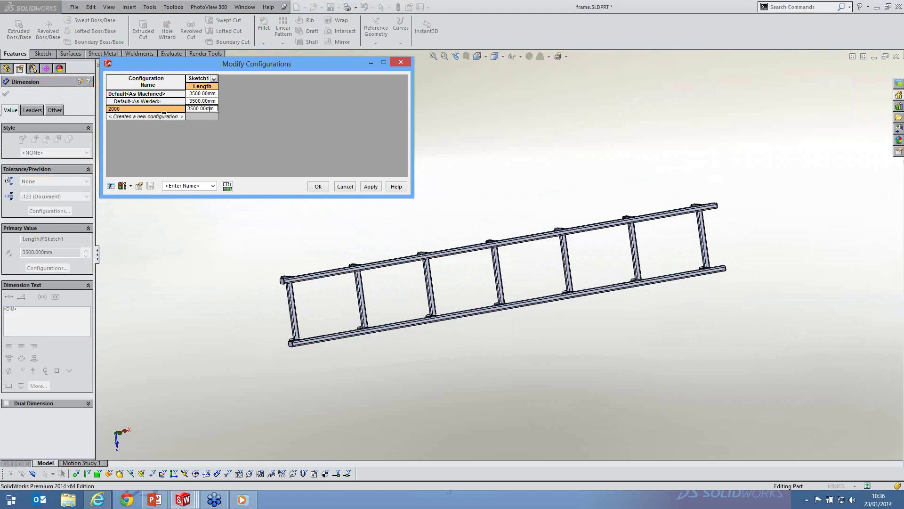
double_click(211, 109)
text(2000)
key(Return)
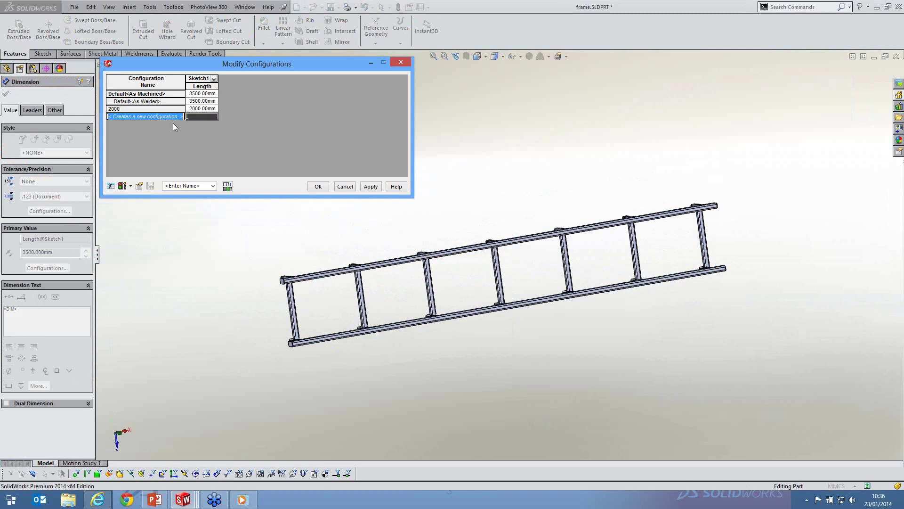
Create a frame configuration named 3000 with the Length dimension set to 3000 mm
text(3000)
click(210, 117)
double_click(191, 117)
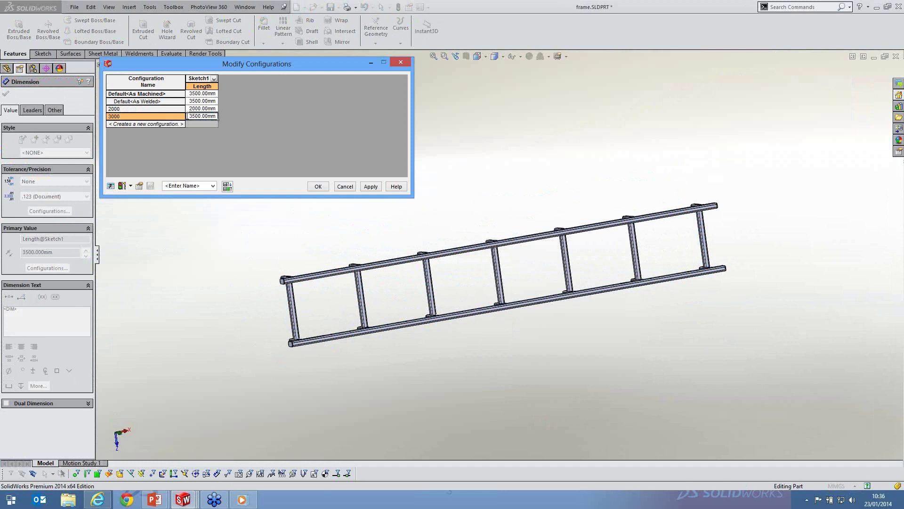
double_click(188, 117)
text(3000)
Create a frame configuration named 1500 with the Length dimension set to 1500 mm, and accept the configuration table
click(123, 126)
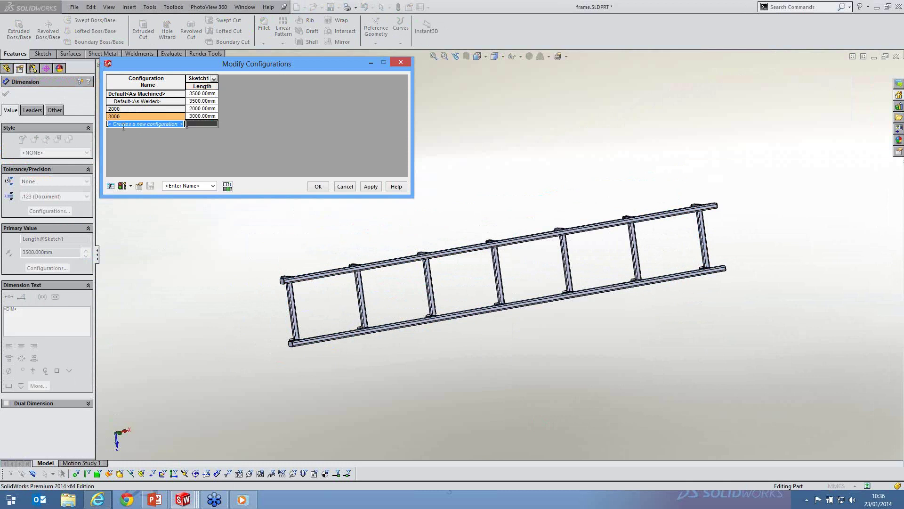
text(1500)
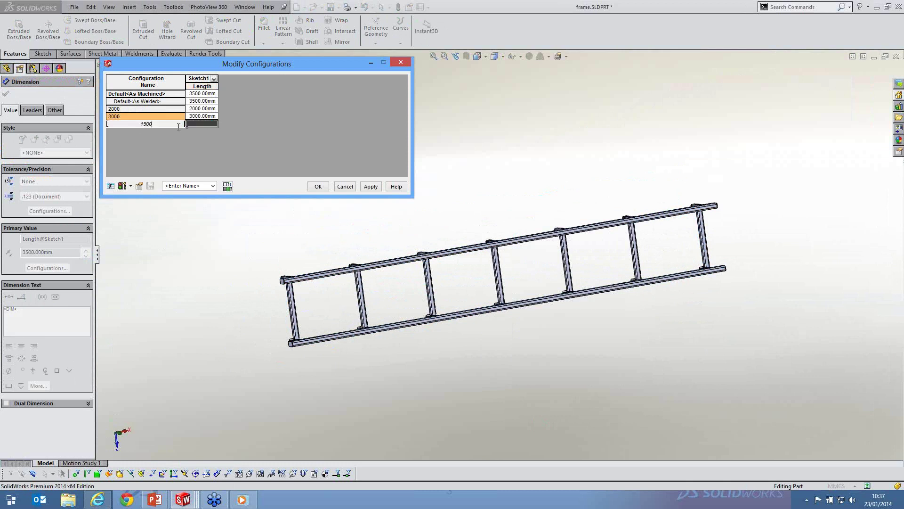
click(204, 123)
double_click(217, 124)
text(1500)
click(198, 110)
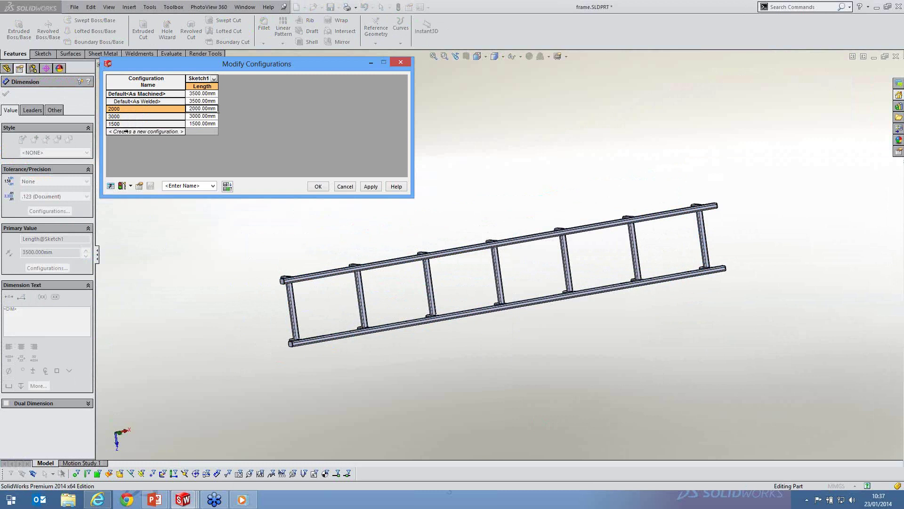
click(318, 186)
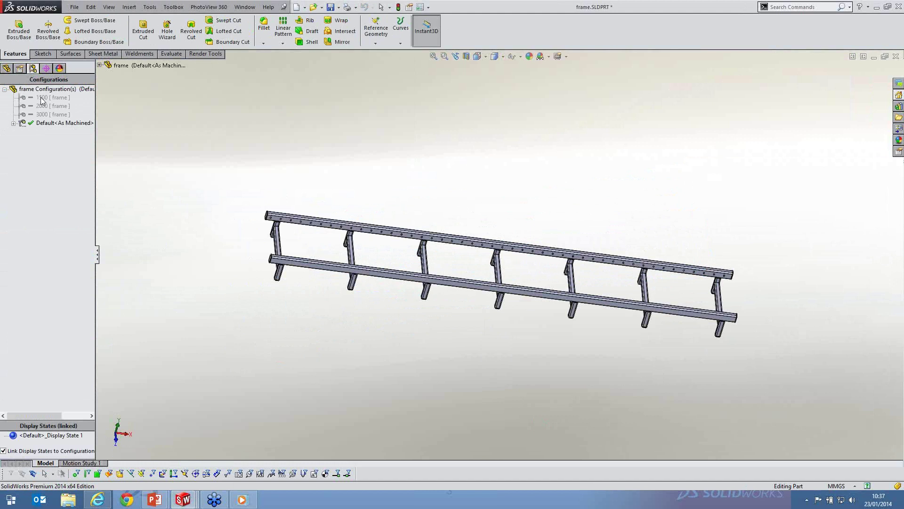
Activate the frame's 1500, 2000 and 3000 configurations in turn to check their lengths, and save the part
double_click(49, 98)
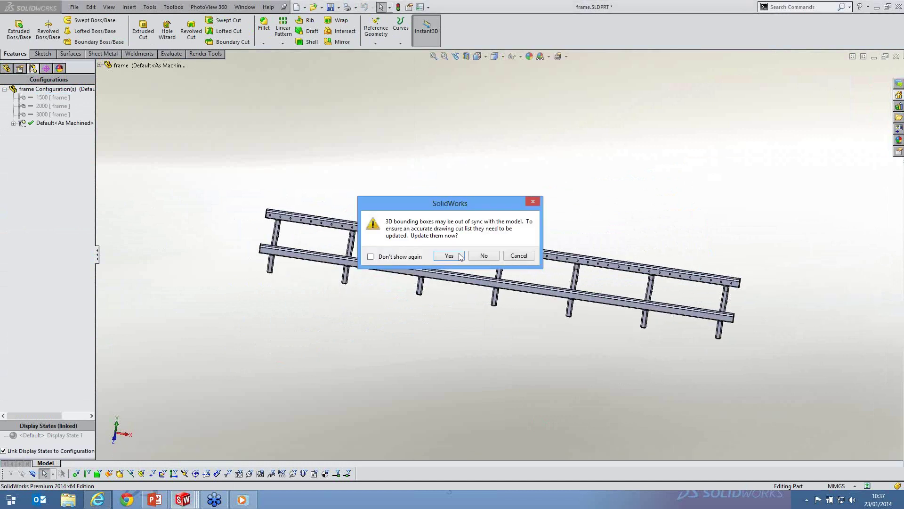
click(460, 256)
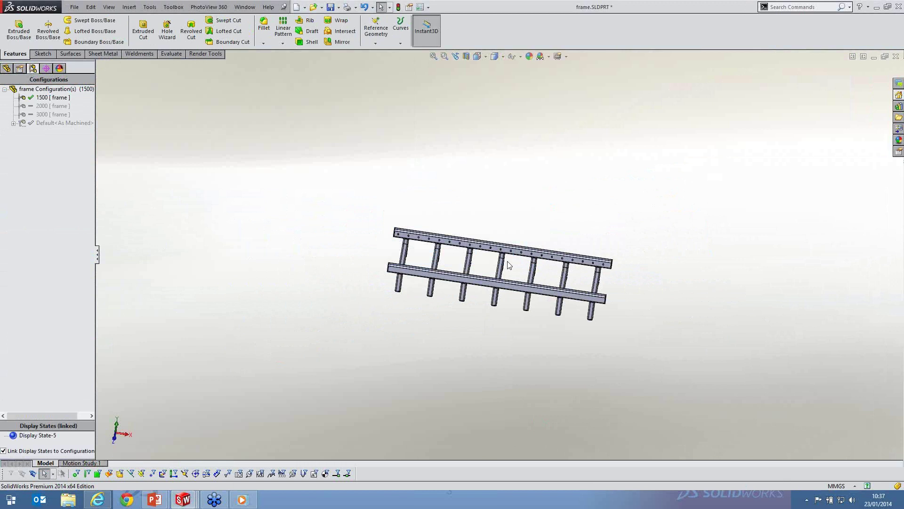
scroll(508, 265, down, 3)
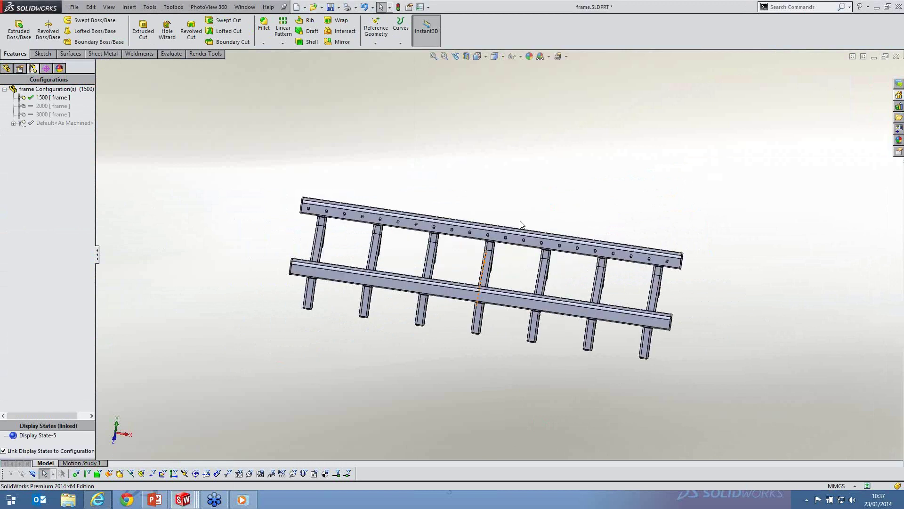
double_click(41, 105)
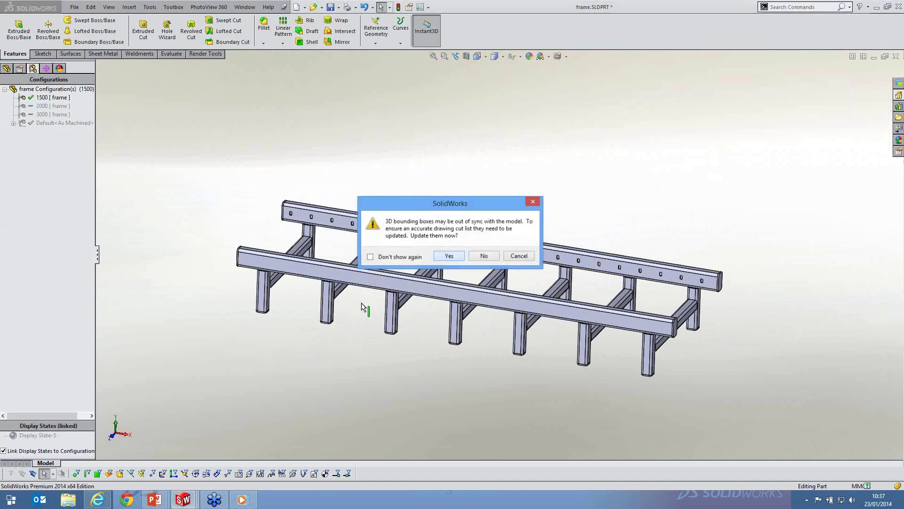
key(Return)
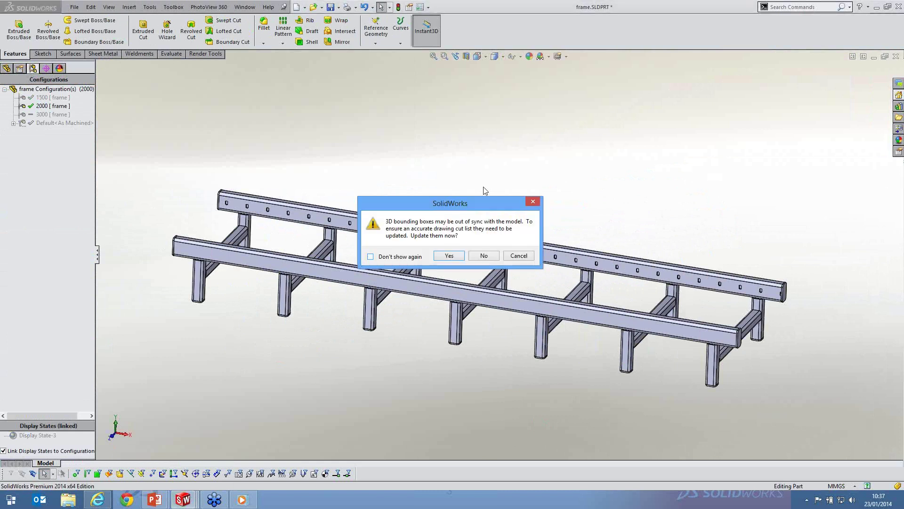
click(485, 256)
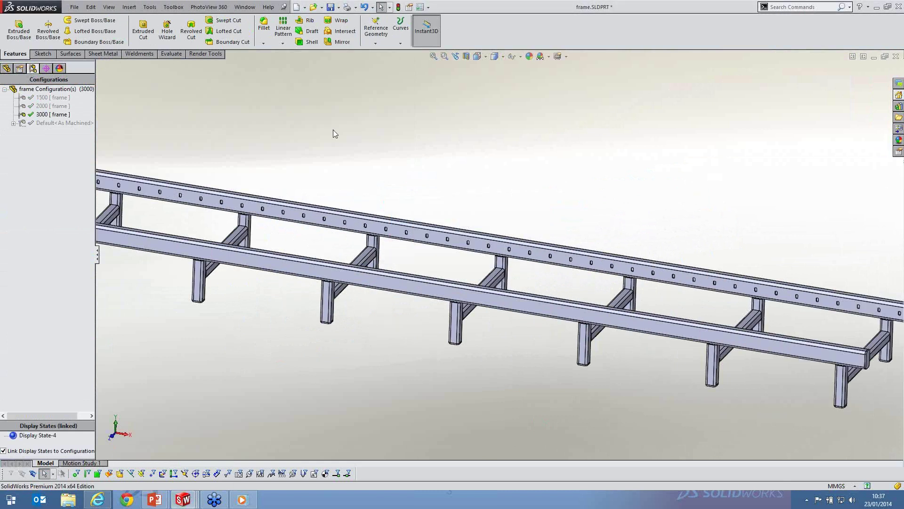
scroll(333, 129, up, 2)
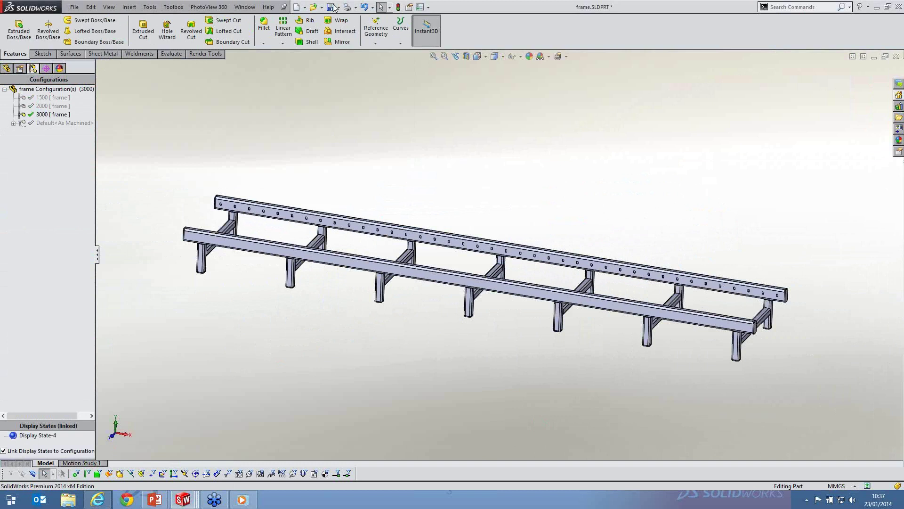
click(331, 7)
Switch to the Assem1 assembly and delete the Belt1 feature with its dependent items
key(ctrl+Tab)
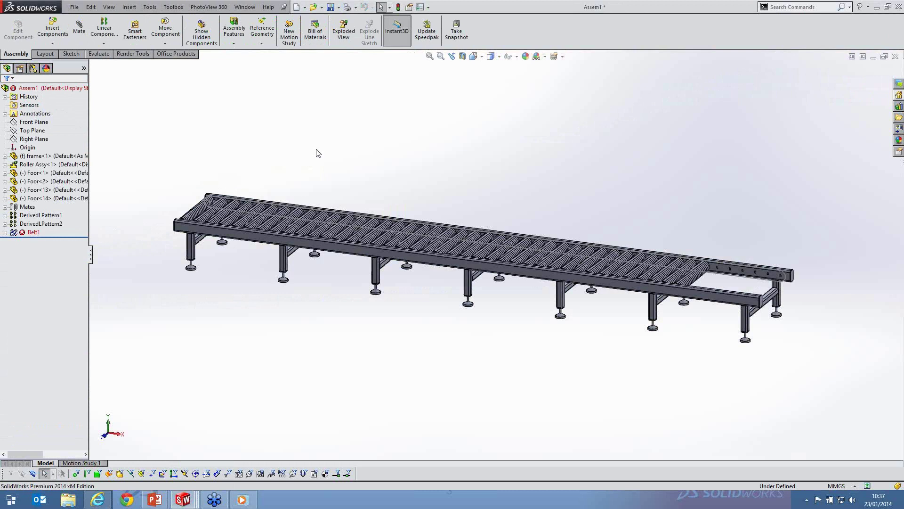
right_click(33, 232)
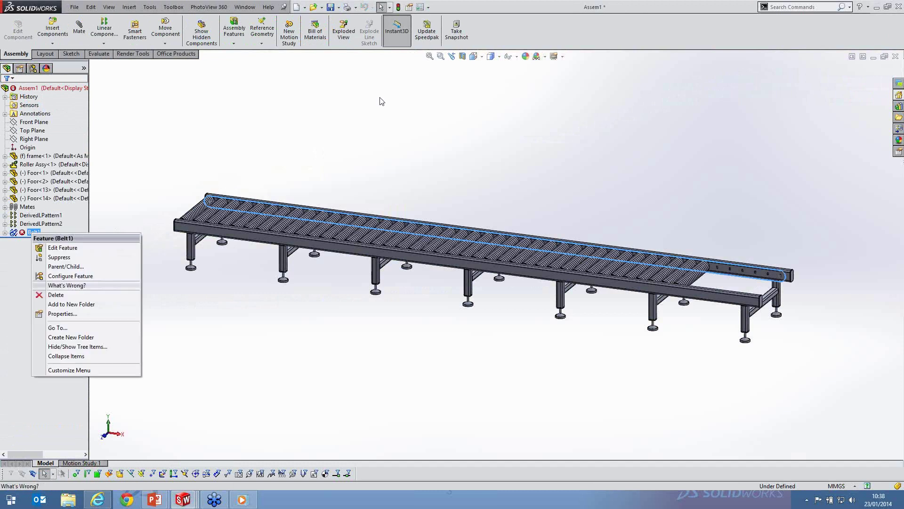
key(Delete)
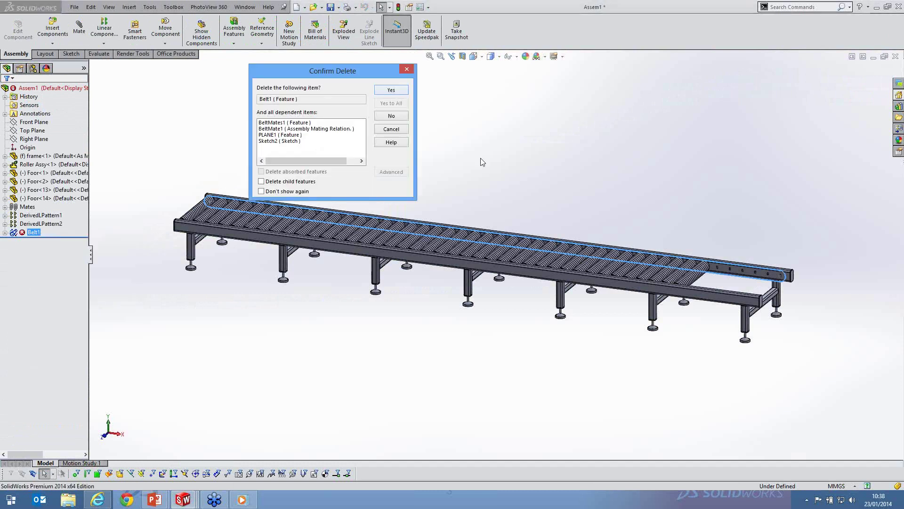
key(Return)
Set the frame component in the assembly to use its 3000 configuration
middle_drag(439, 294, 220, 192)
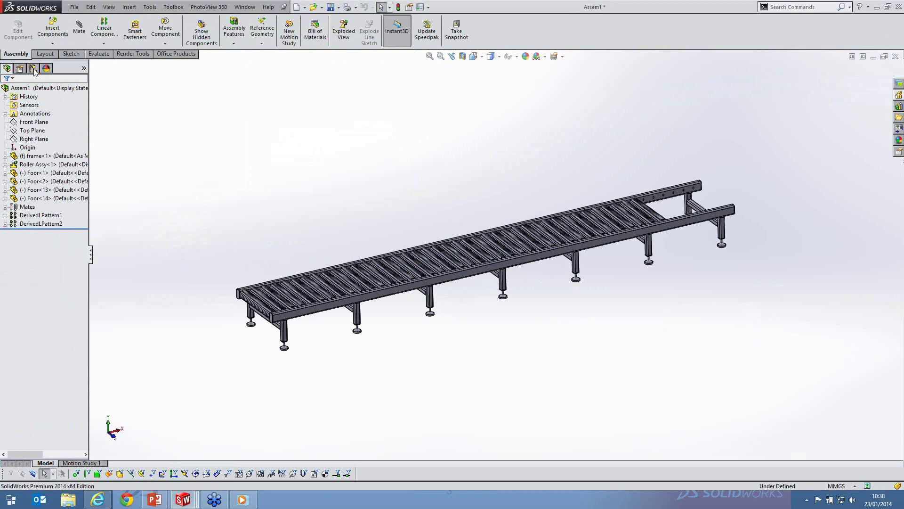
drag(38, 172, 103, 174)
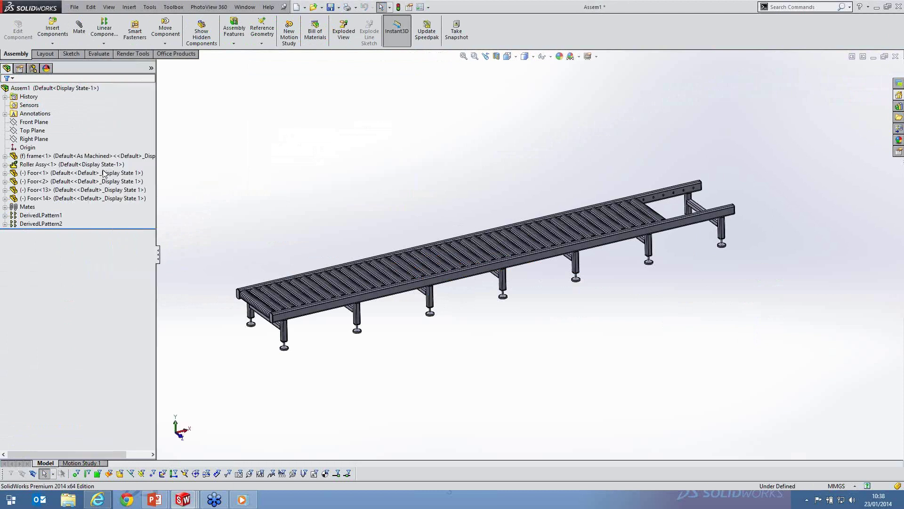
click(107, 164)
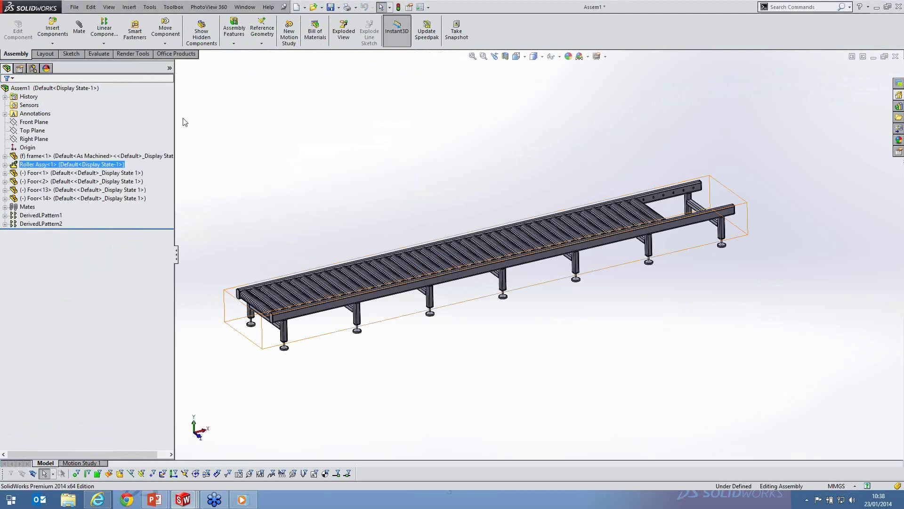
click(144, 156)
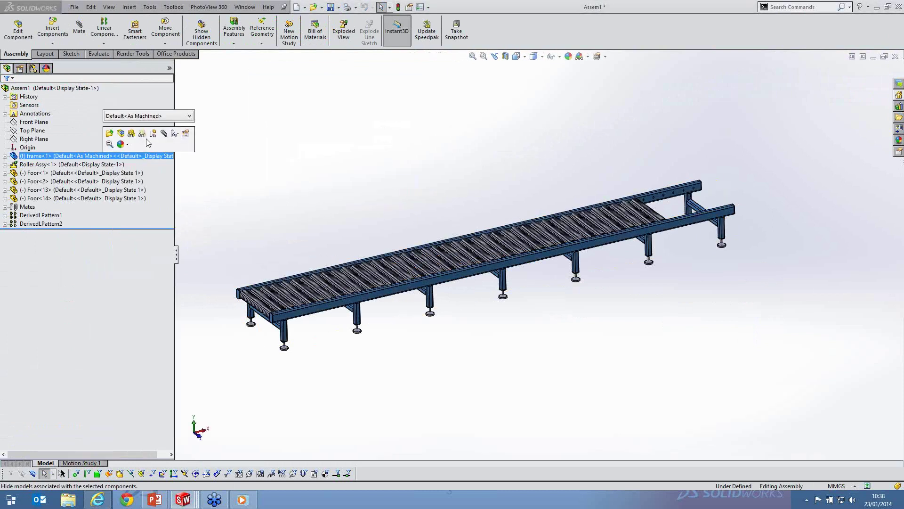
click(179, 116)
click(136, 136)
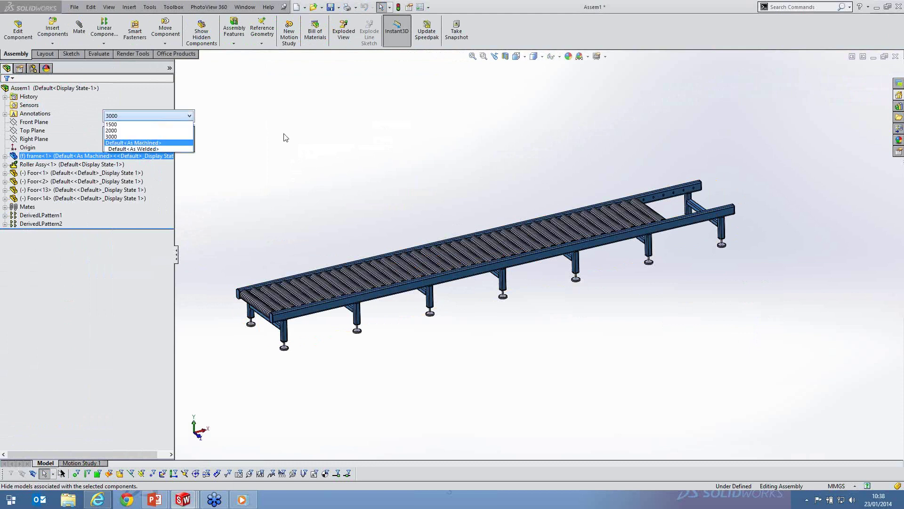
click(197, 116)
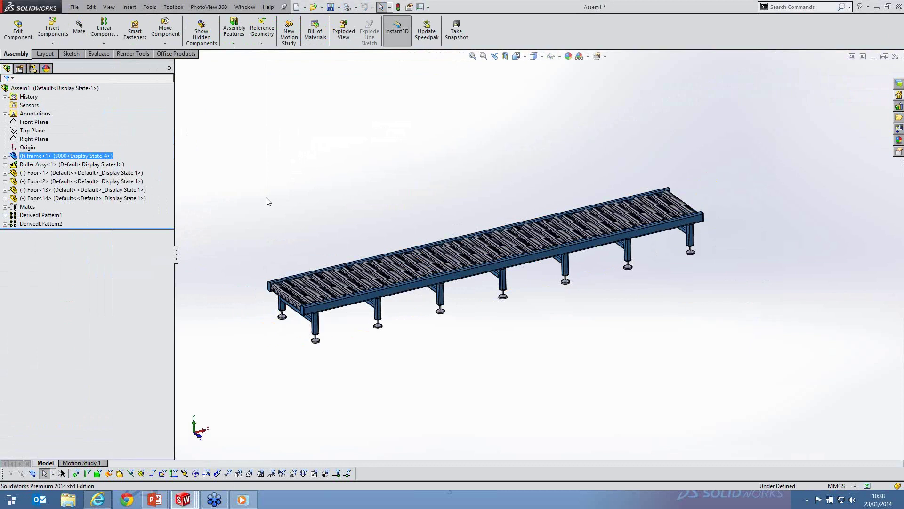
click(268, 201)
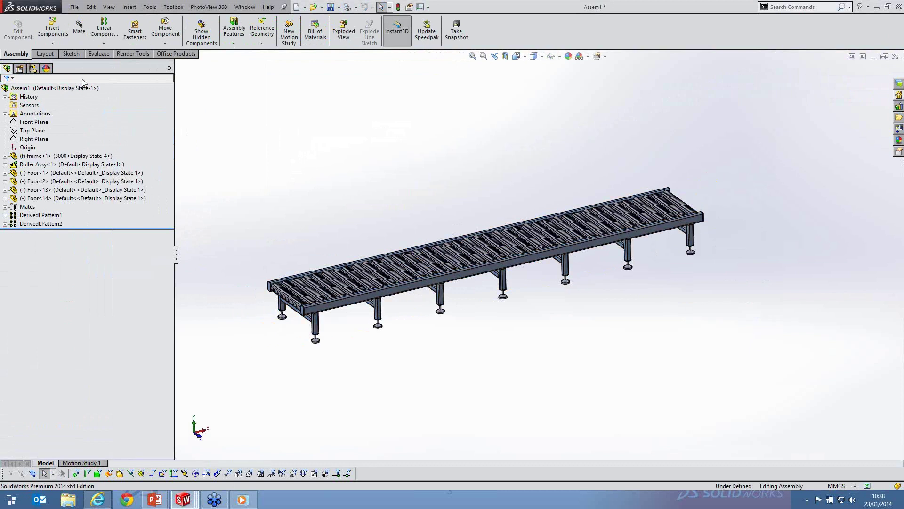
Add an assembly configuration named 1500 to Assem1
click(33, 68)
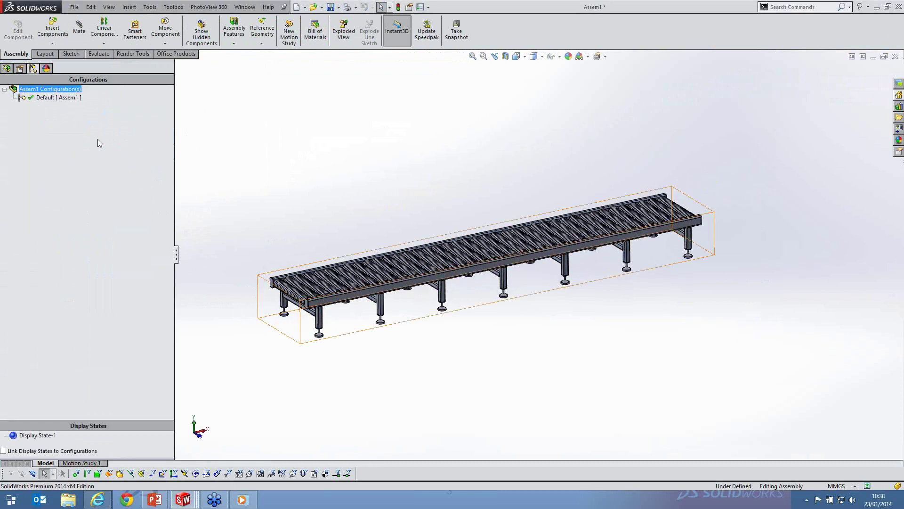
right_click(62, 89)
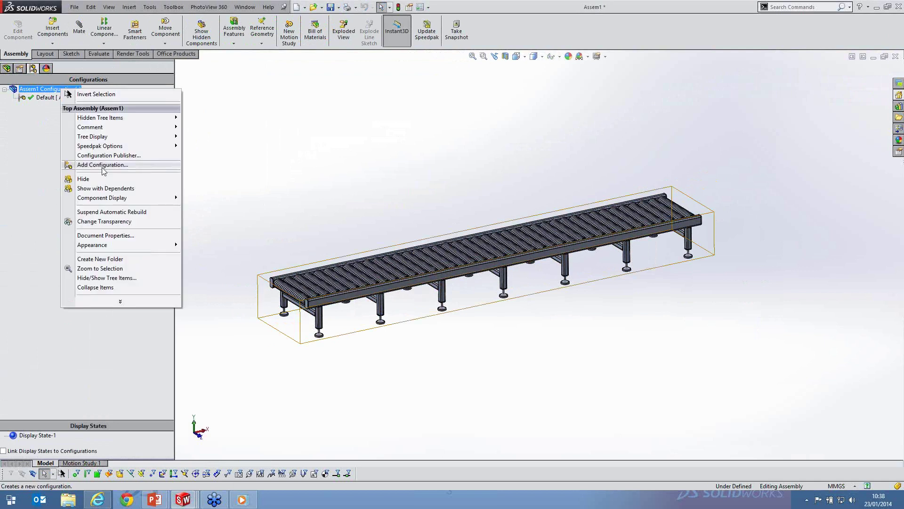
click(104, 165)
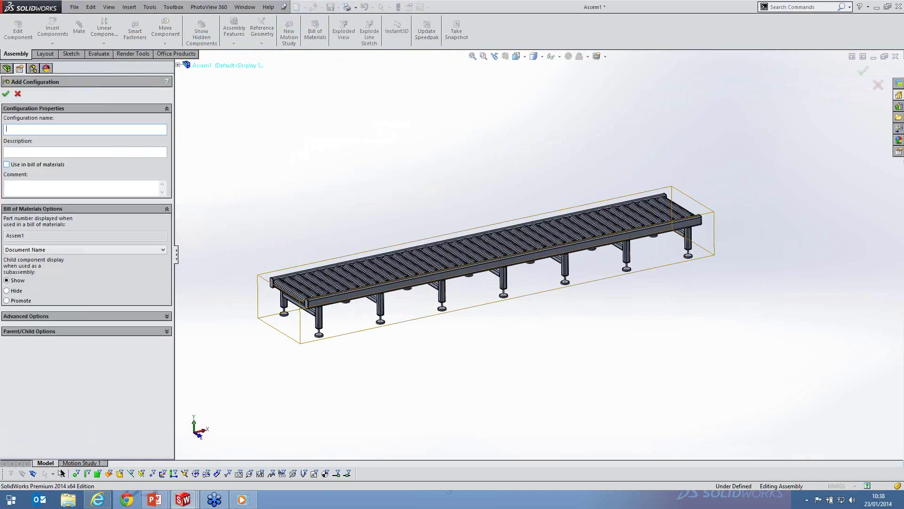
text(1500)
key(Return)
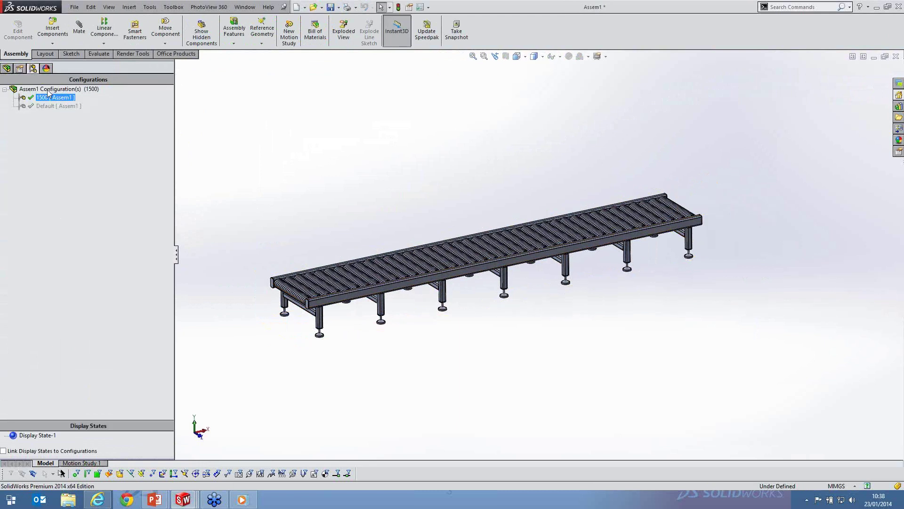
Add an assembly configuration named 2000 to Assem1
right_click(48, 90)
click(90, 166)
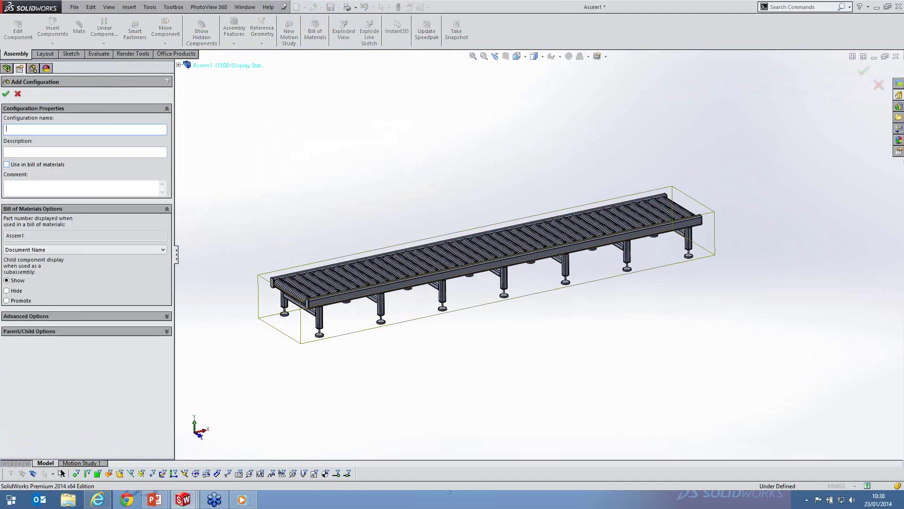
text(2000)
click(6, 93)
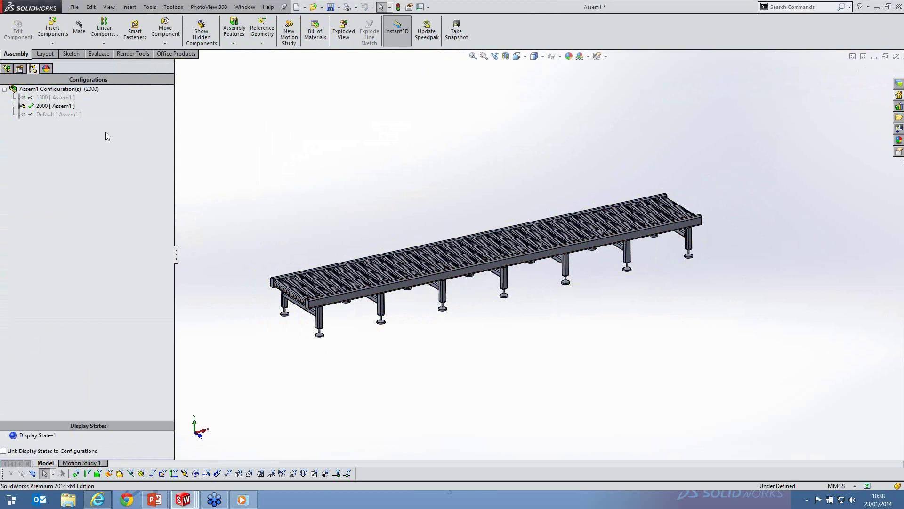
Add an assembly configuration named 3500 to Assem1
right_click(50, 89)
click(91, 168)
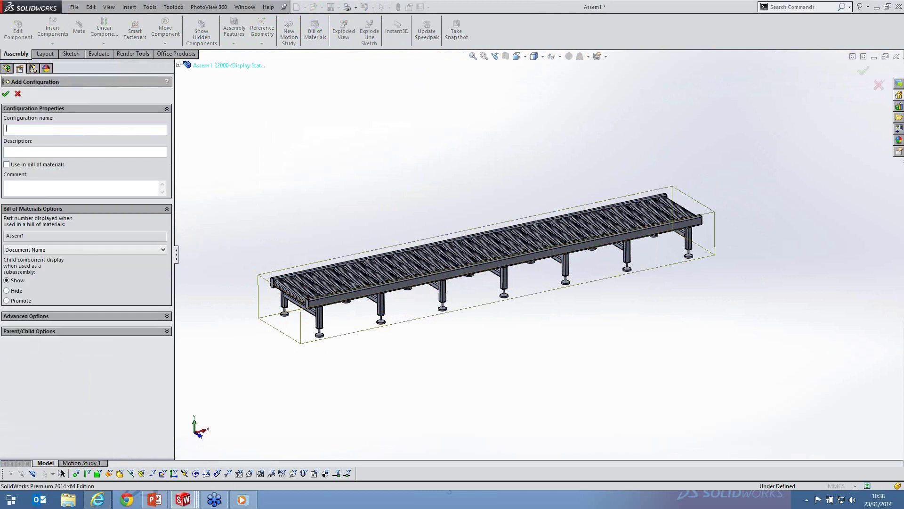
text(3500)
click(6, 93)
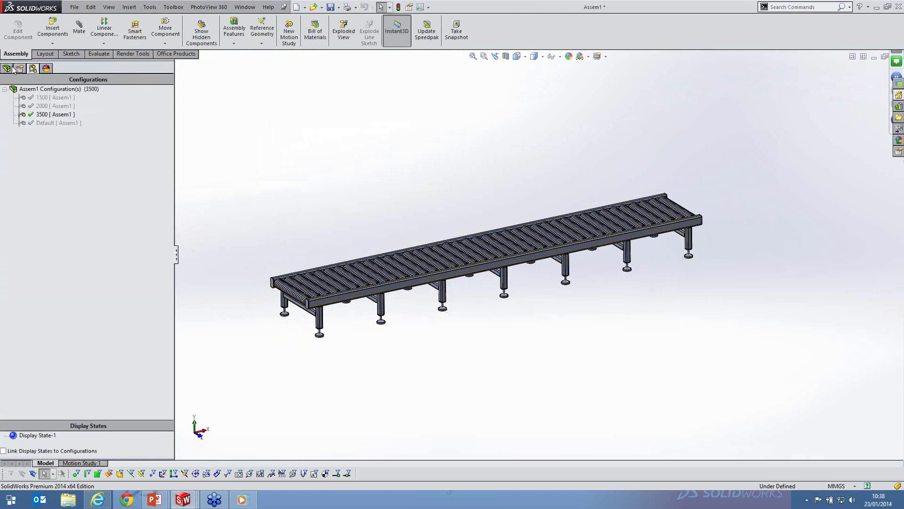
click(12, 68)
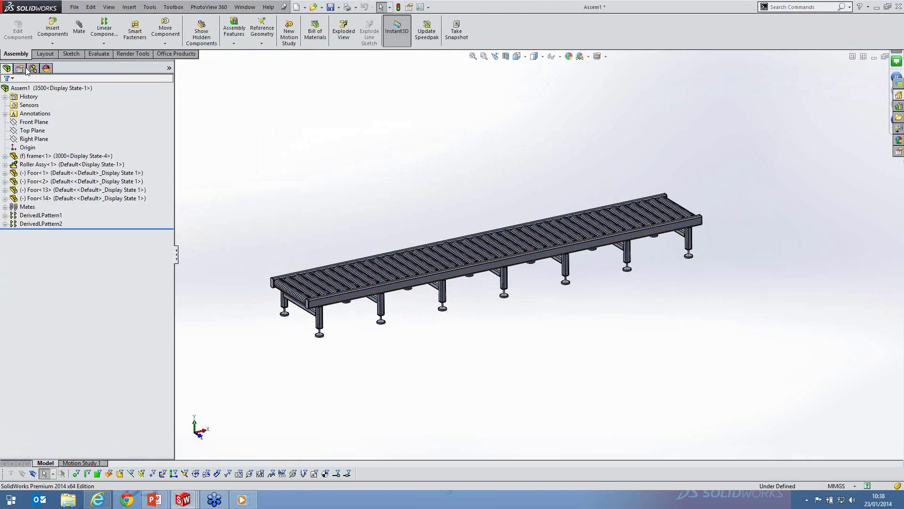
right_click(71, 157)
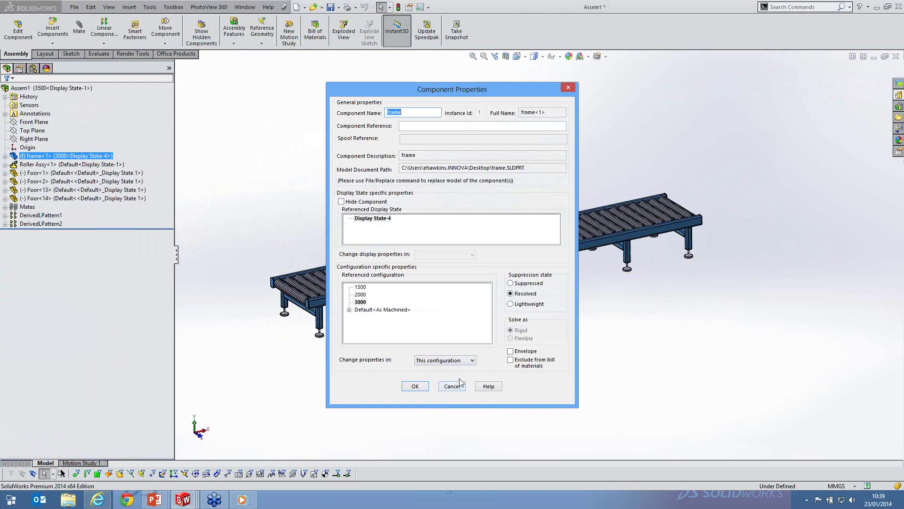
click(445, 360)
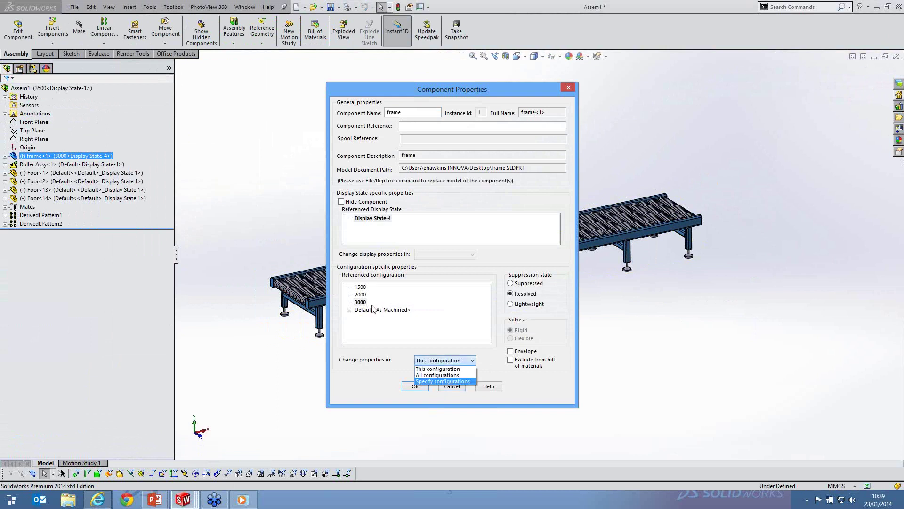
key(Return)
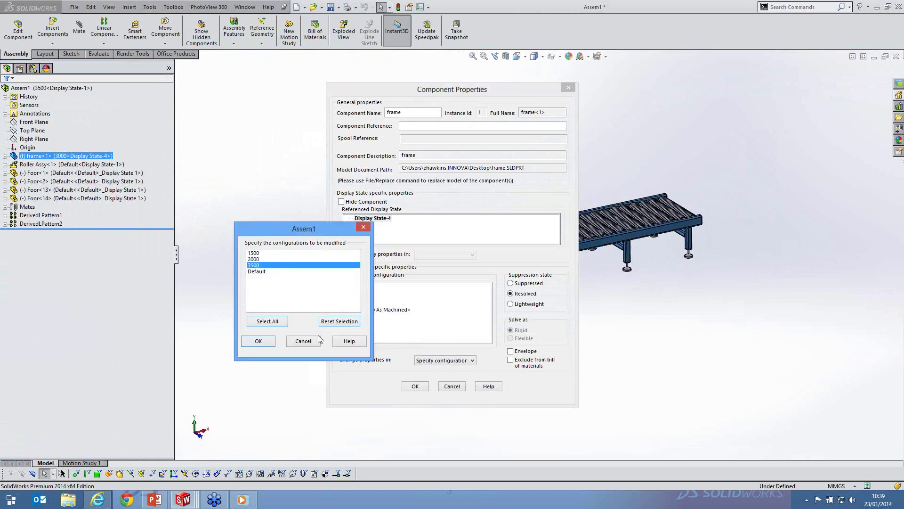
click(317, 337)
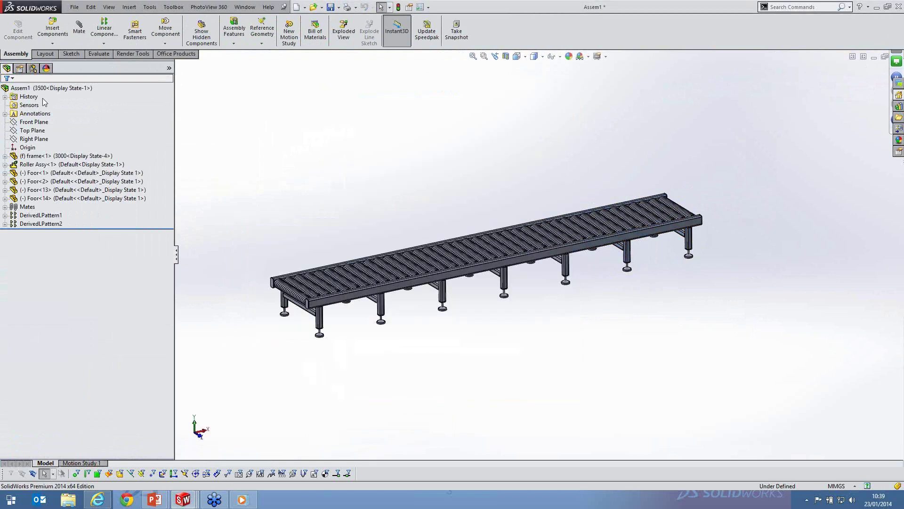
Activate the assembly's 1500 configuration and set its frame component to the frame's 1500 configuration
double_click(43, 98)
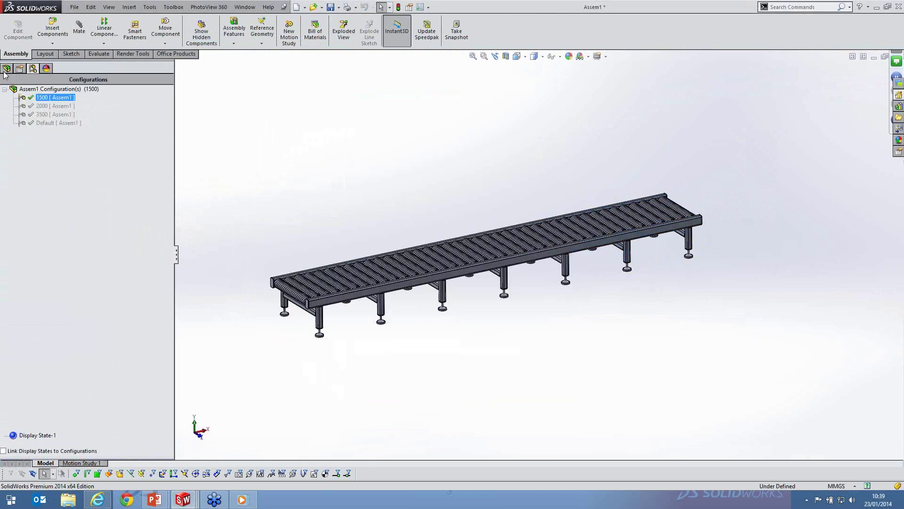
click(6, 69)
right_click(141, 154)
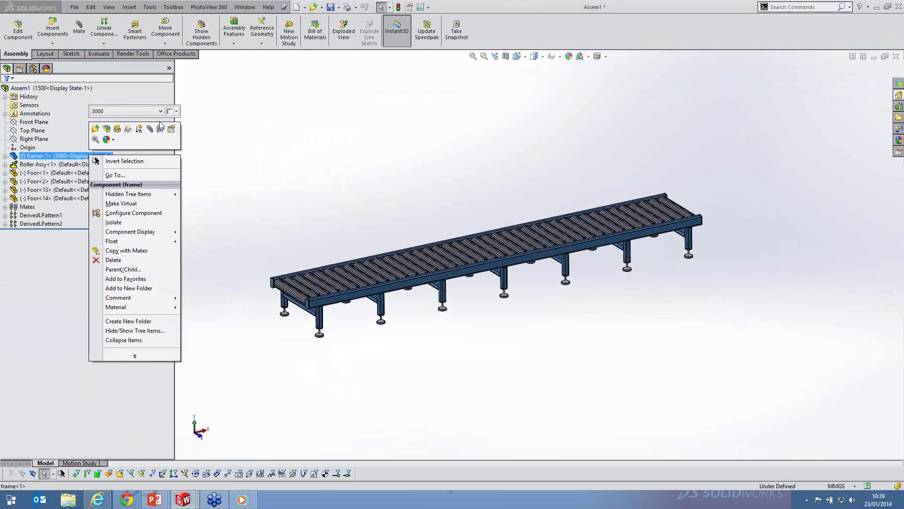
click(160, 112)
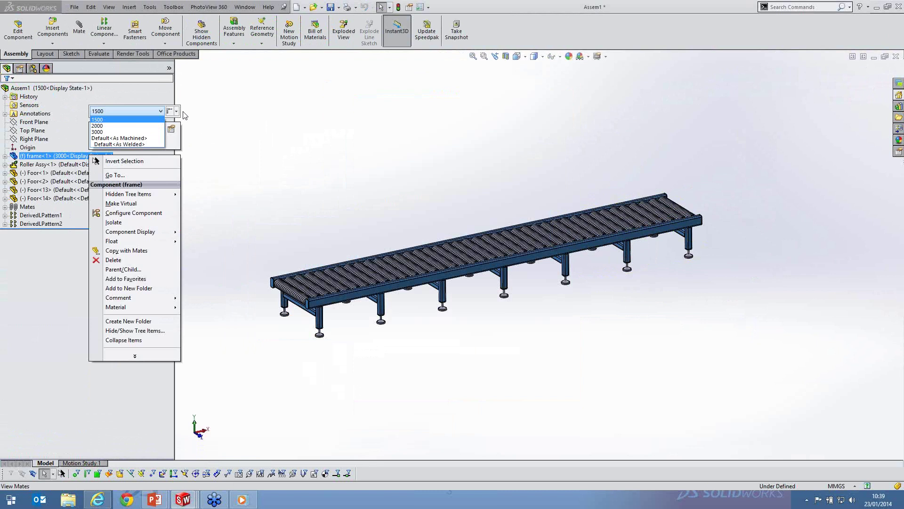
click(266, 188)
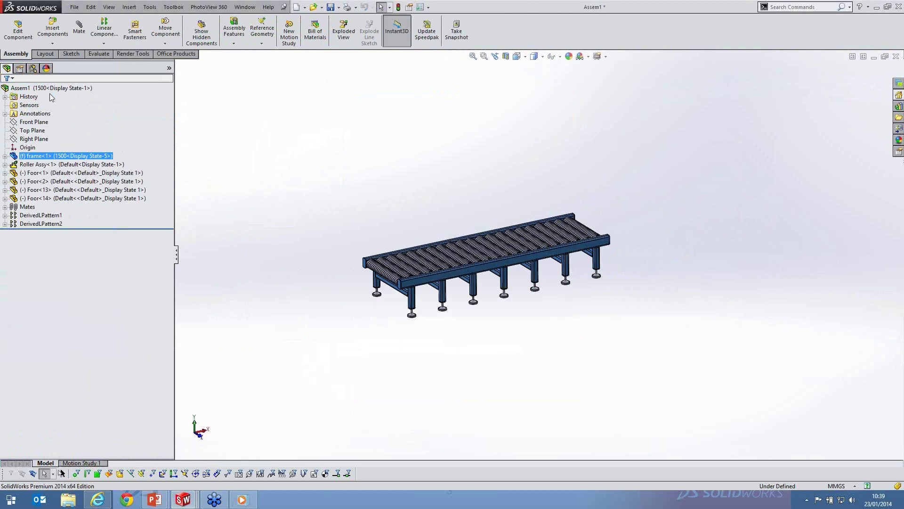
click(33, 68)
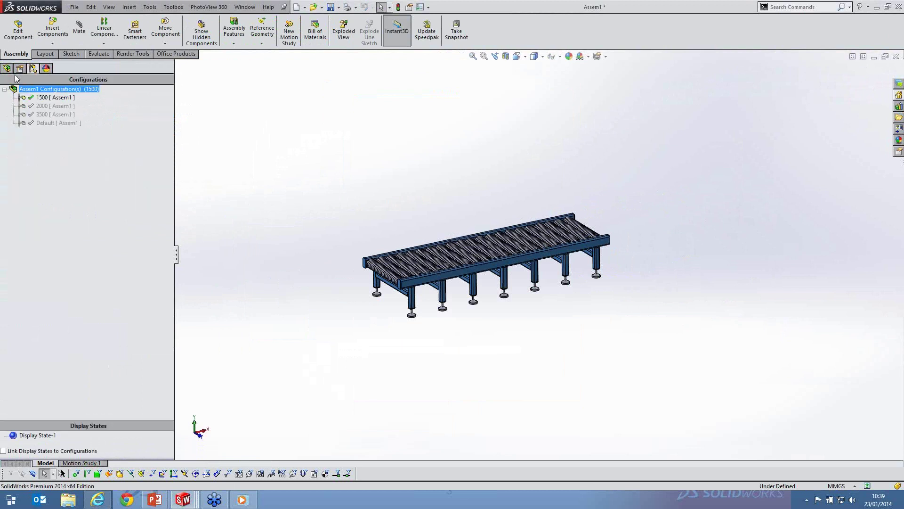
Activate the assembly's 2000 configuration and open the configuration choices for its frame component
double_click(52, 105)
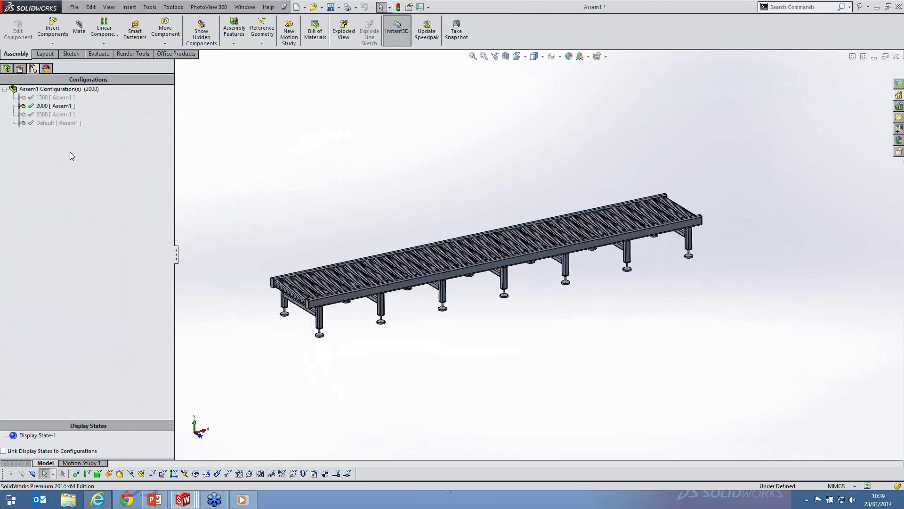
click(6, 69)
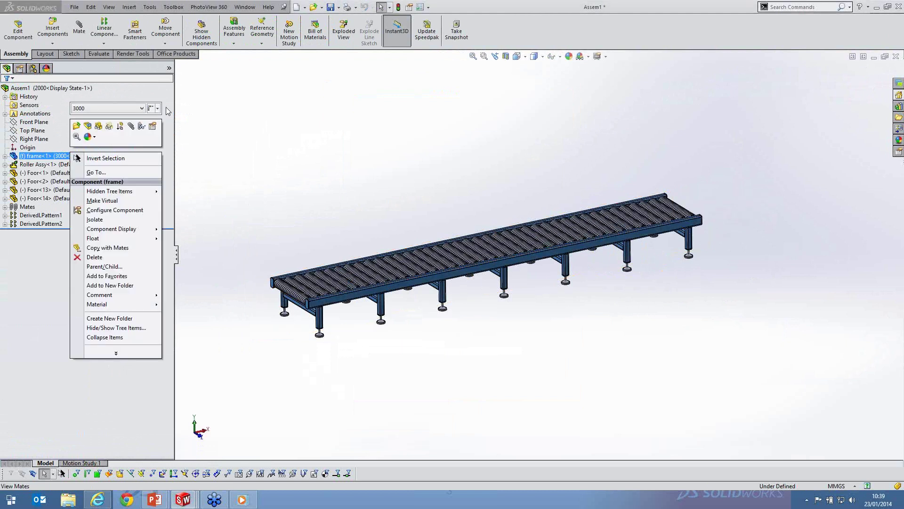
click(166, 108)
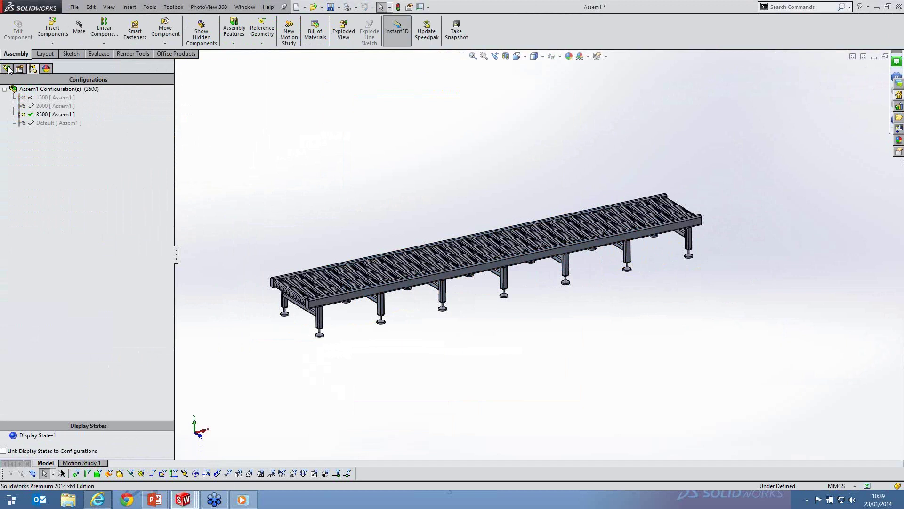
In the assembly's 3500 configuration, set the frame component to its Default<As Machined> configuration
click(7, 69)
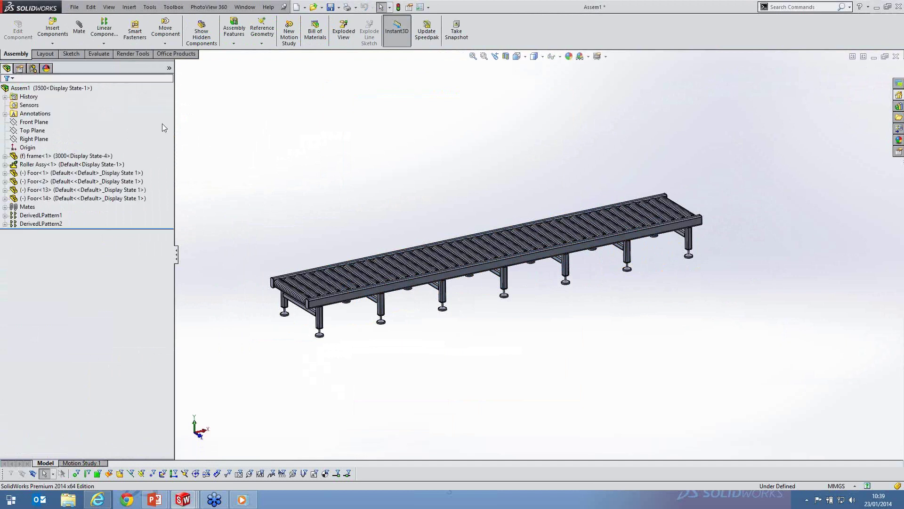
right_click(96, 156)
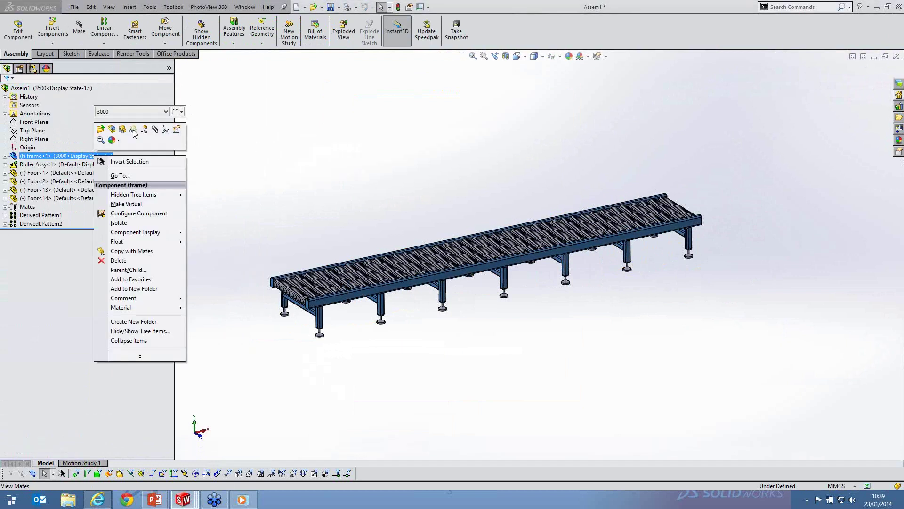
click(166, 111)
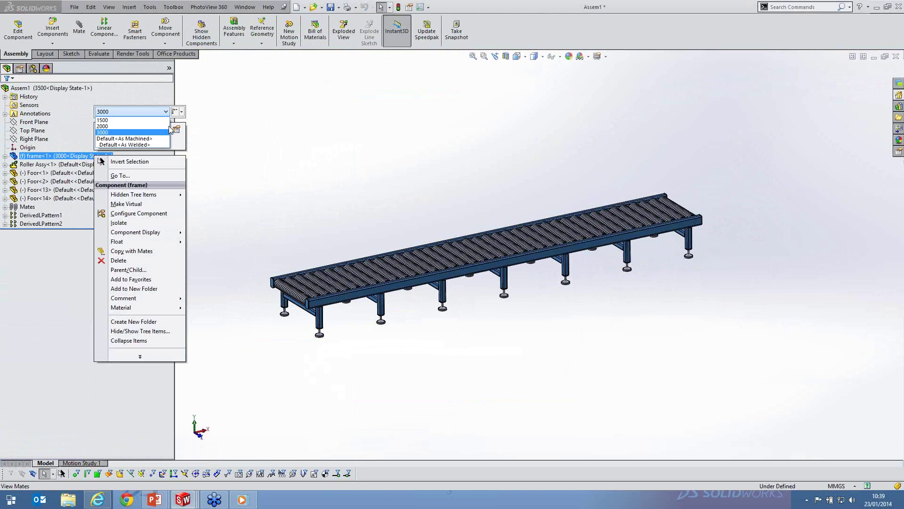
click(124, 138)
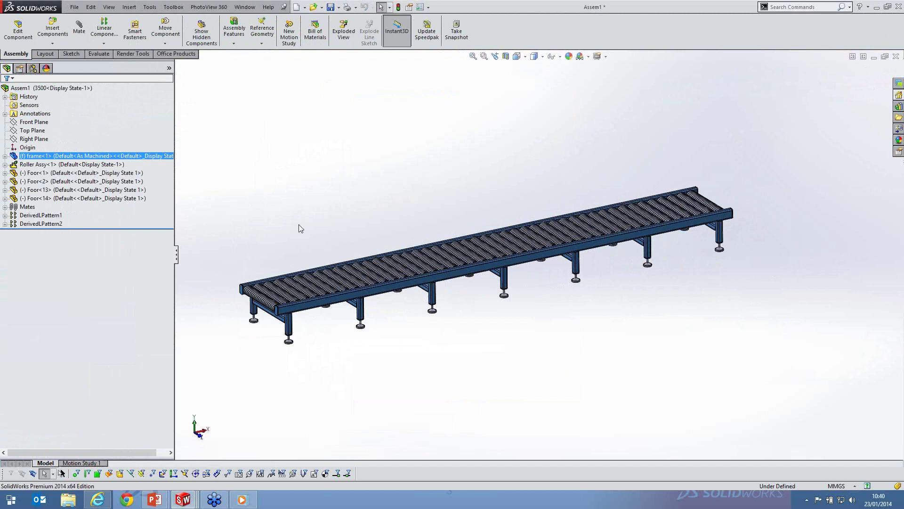
click(337, 344)
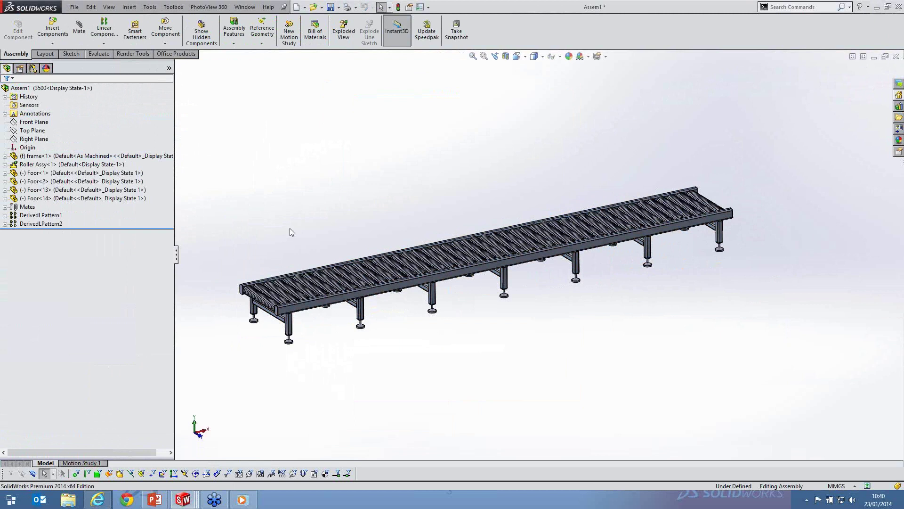
Save the conveyor assembly and switch to the open Packaging_Line assembly
key(ctrl+s)
key(Return)
key(ctrl+Tab)
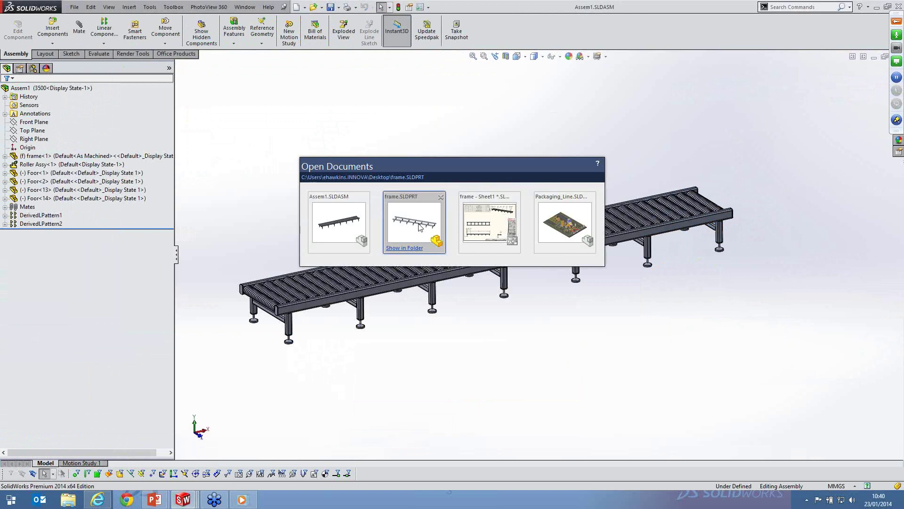
key(ctrl+Tab)
key(ctrl+Tab)
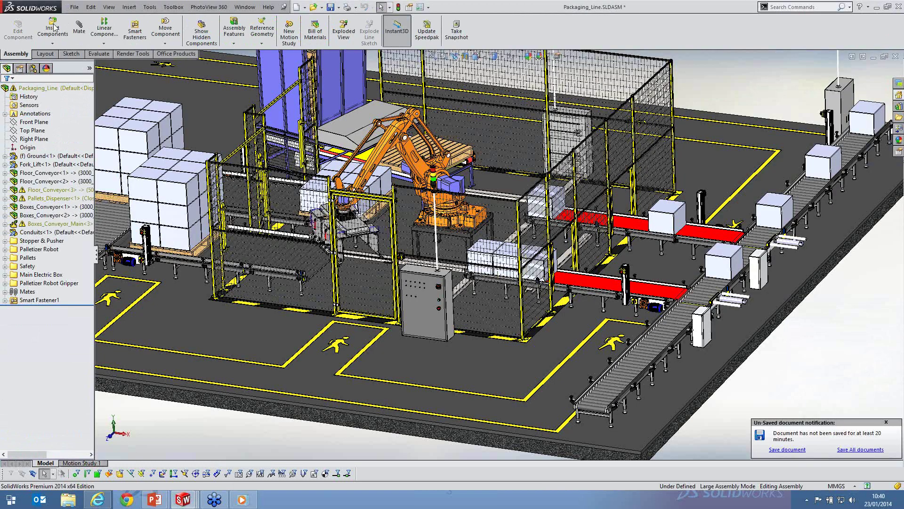
Insert the Assem1 conveyor into the packaging line near the free end of the main boxes conveyor
click(53, 28)
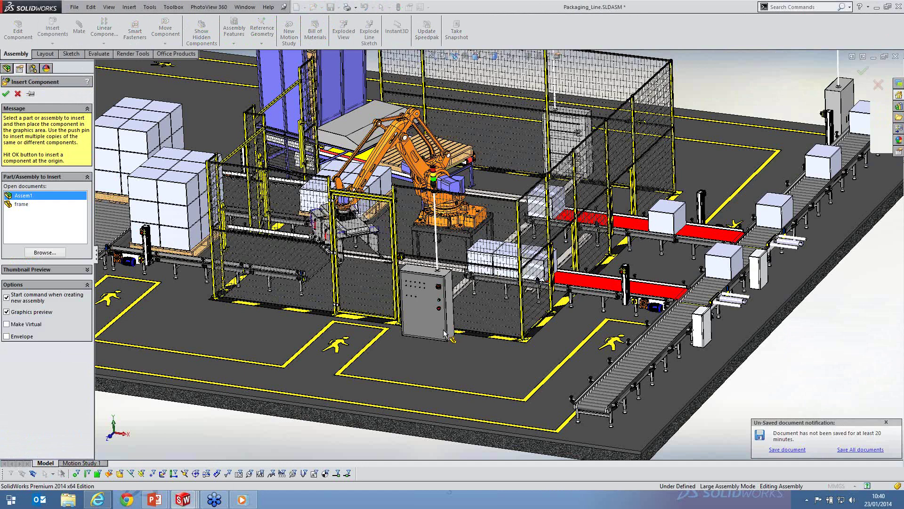
scroll(445, 333, up, 3)
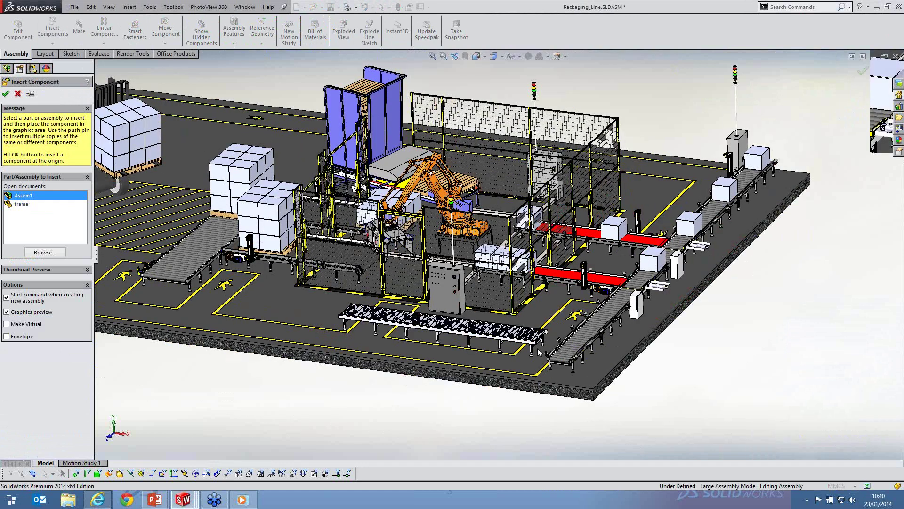
click(540, 352)
Mate the underside face of one of the new conveyor's feet coincident with the ground's top face
scroll(539, 352, down, 5)
scroll(434, 347, down, 10)
right_click(435, 297)
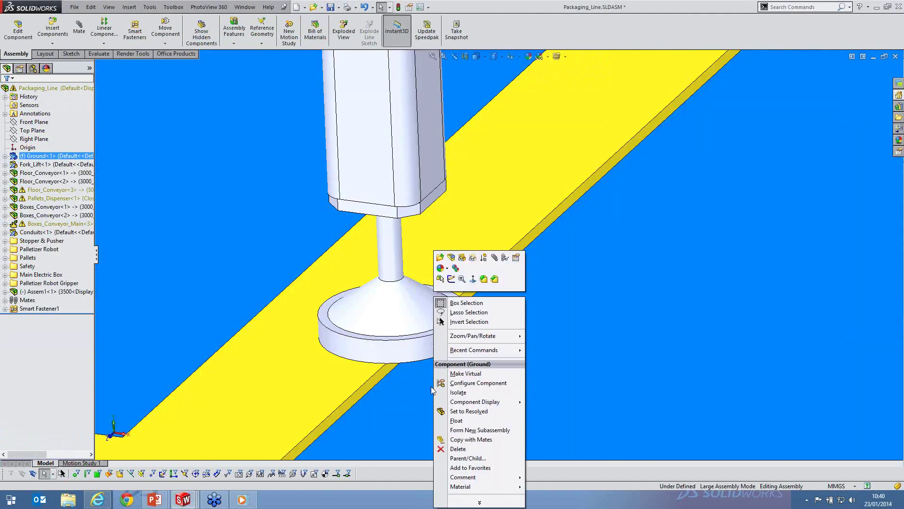
click(495, 257)
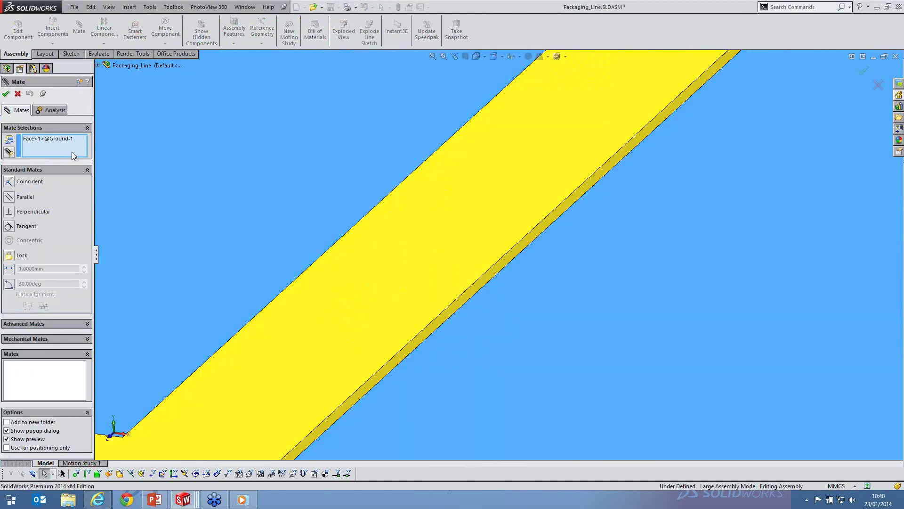
right_click(71, 152)
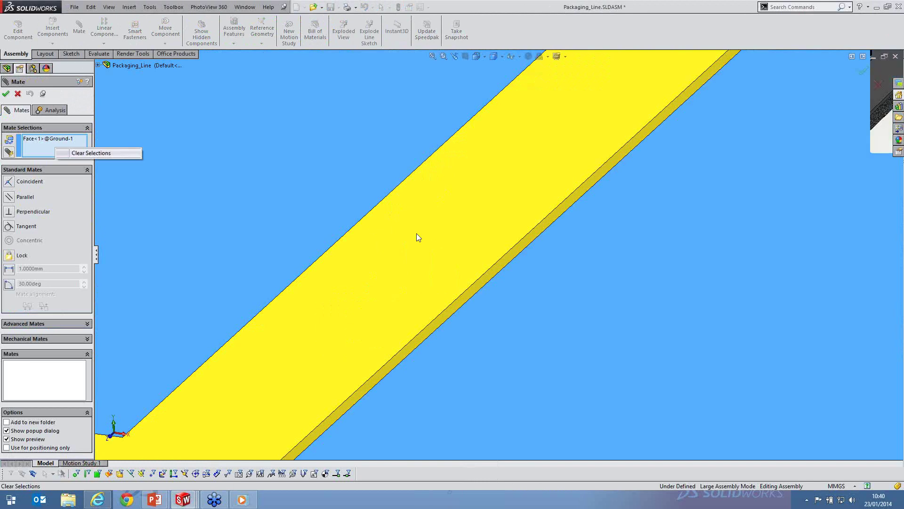
scroll(416, 233, up, 10)
right_click(427, 305)
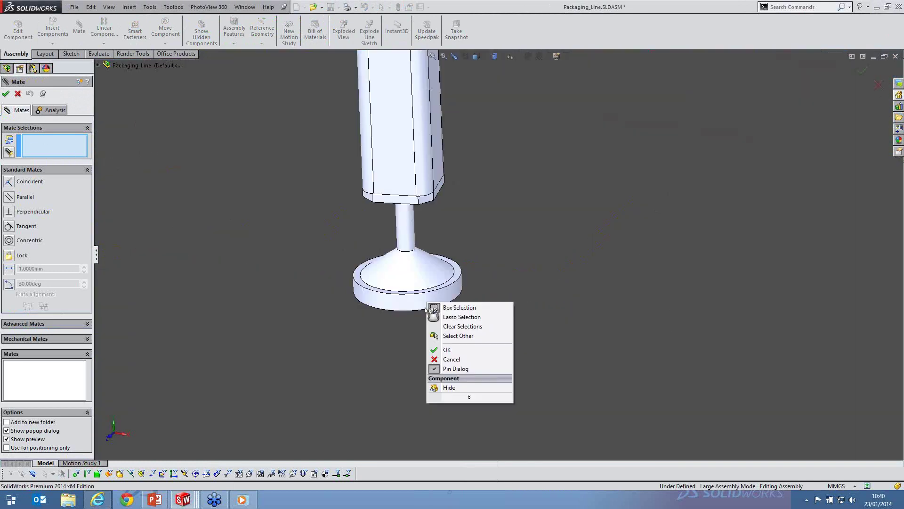
click(458, 335)
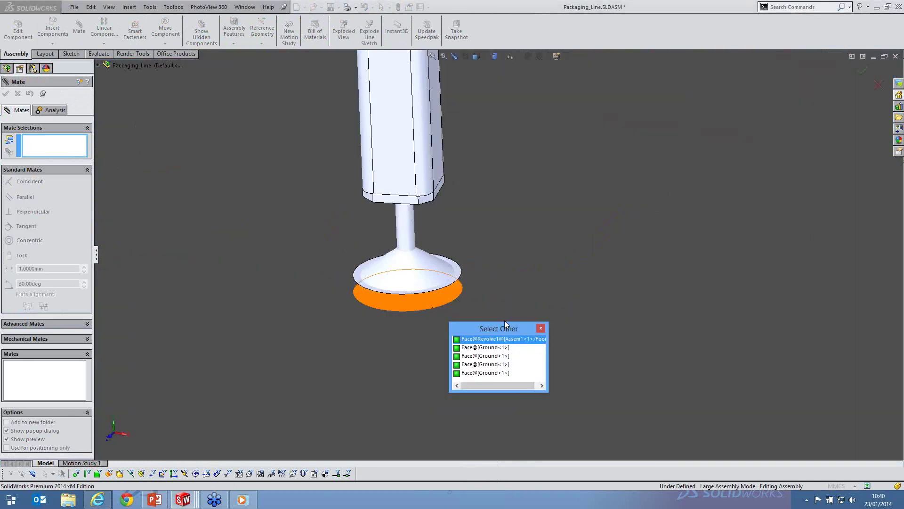
click(503, 338)
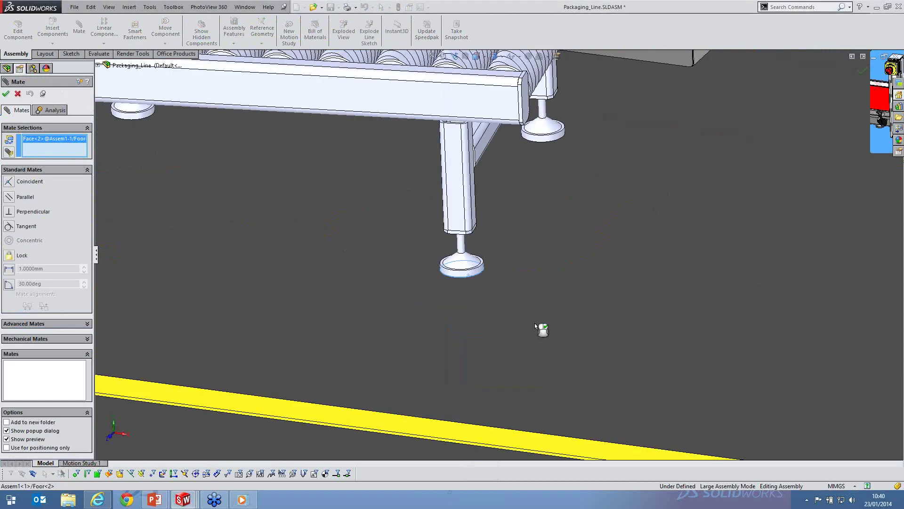
click(589, 351)
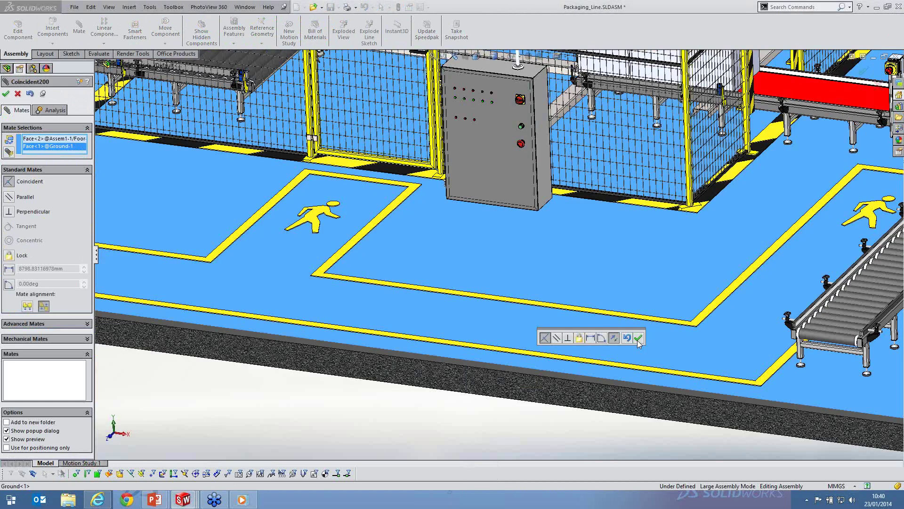
click(638, 337)
scroll(453, 233, up, 9)
middle_drag(455, 322, 473, 391)
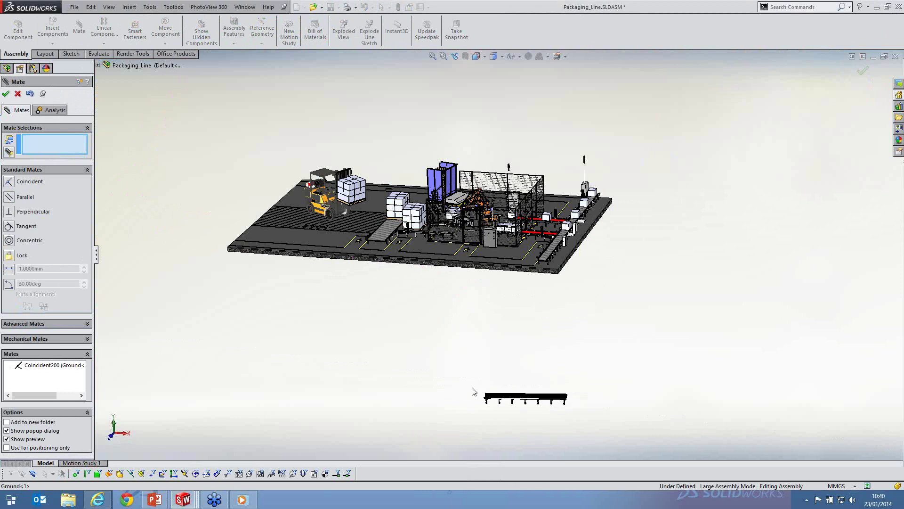
key(Escape)
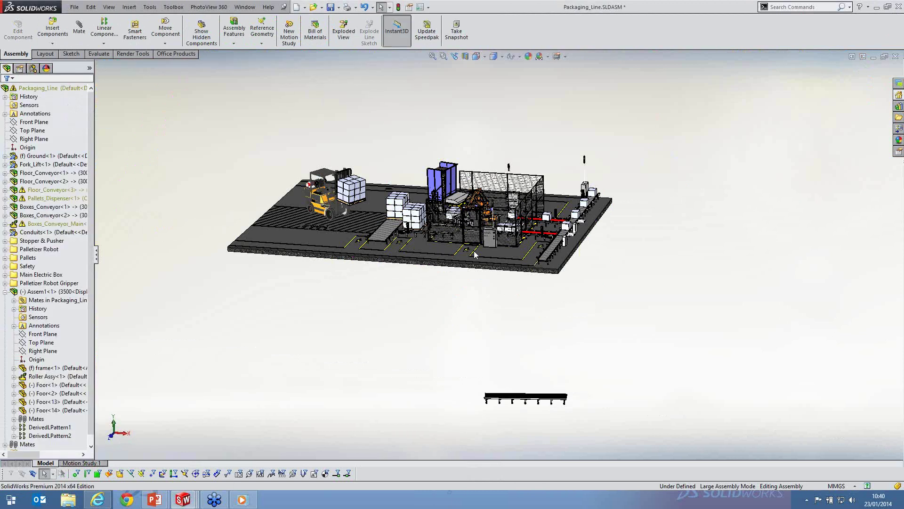
Move the new conveyor across the floor to beside the free end of the main boxes conveyor
drag(474, 251, 487, 253)
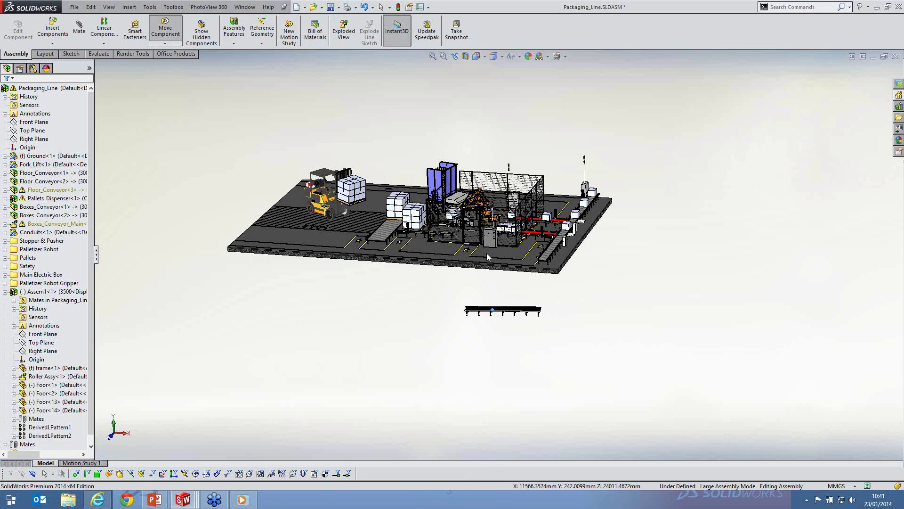
drag(486, 253, 534, 254)
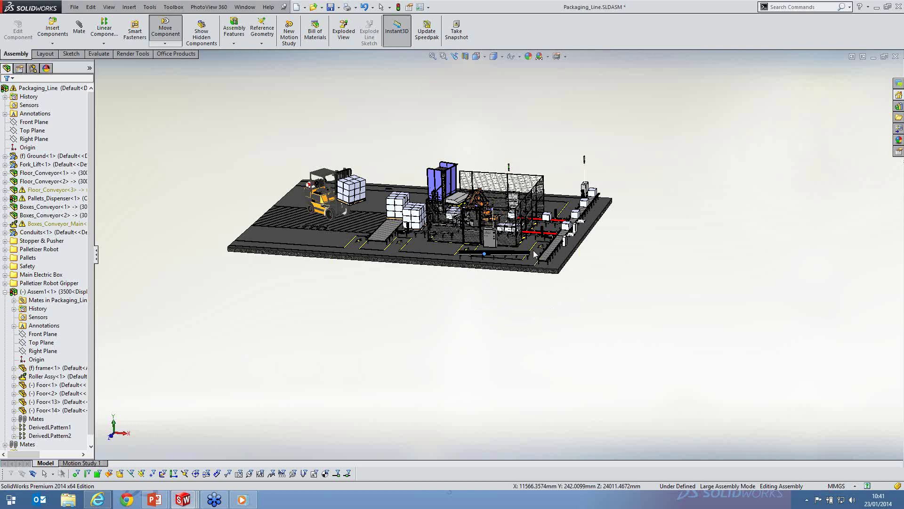
scroll(543, 256, down, 2)
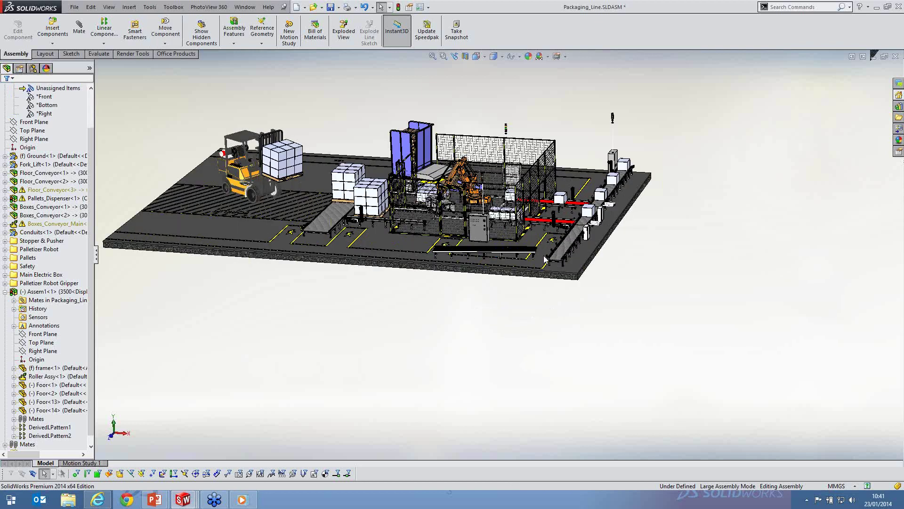
scroll(544, 258, down, 3)
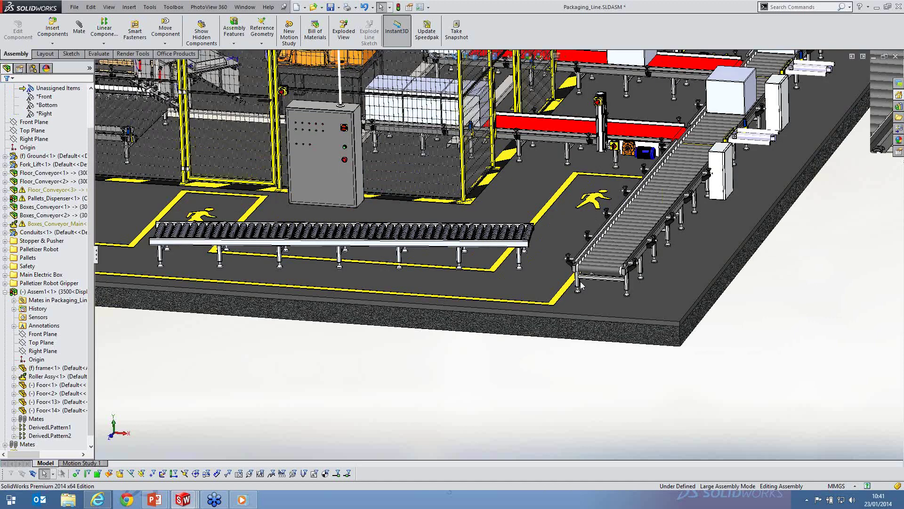
scroll(581, 284, down, 3)
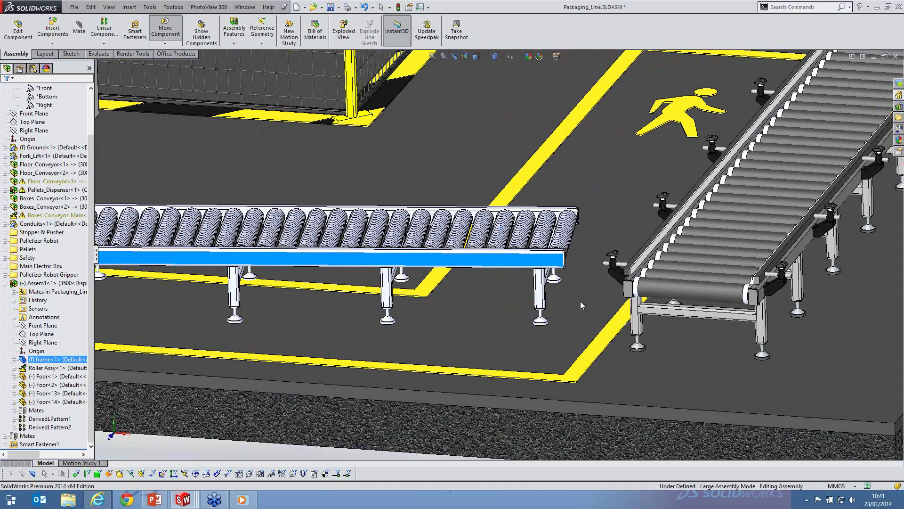
Mate the new conveyor frame's long side face coincident with the end face of the main boxes conveyor's structure
drag(581, 305, 567, 288)
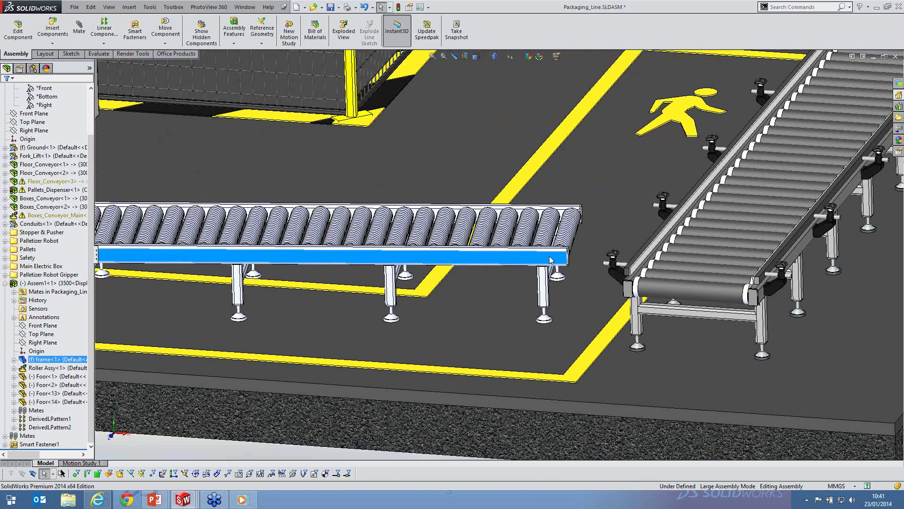
click(629, 291)
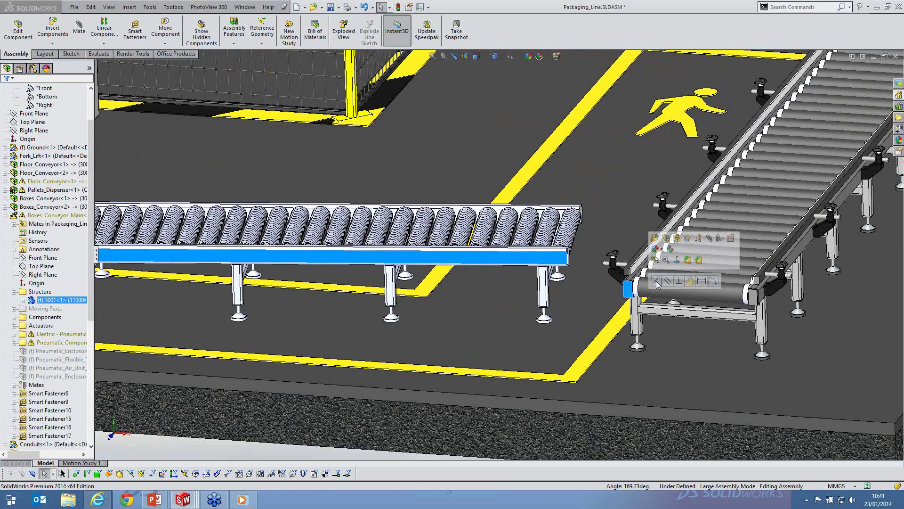
click(656, 281)
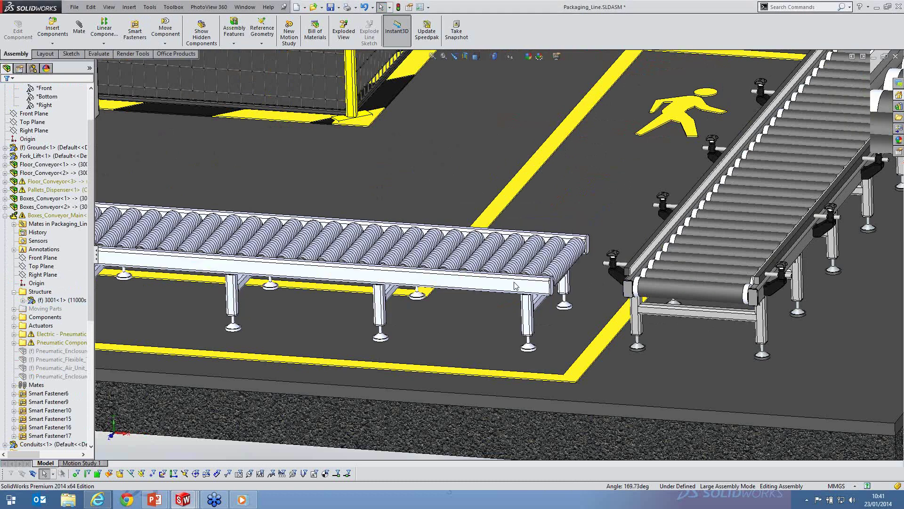
Mate the end face of the new conveyor's frame coincident with the side face of the main boxes conveyor's structure
scroll(575, 287, down, 5)
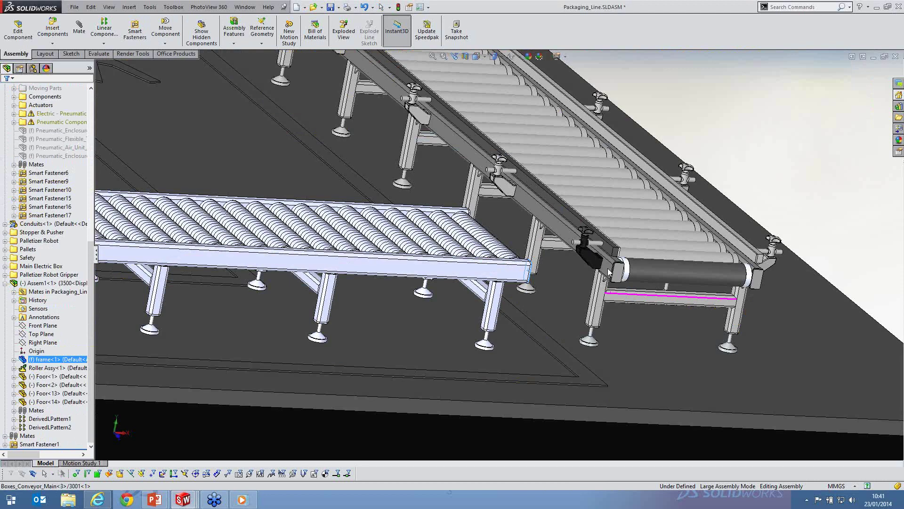
ctrl+click(608, 270)
click(635, 259)
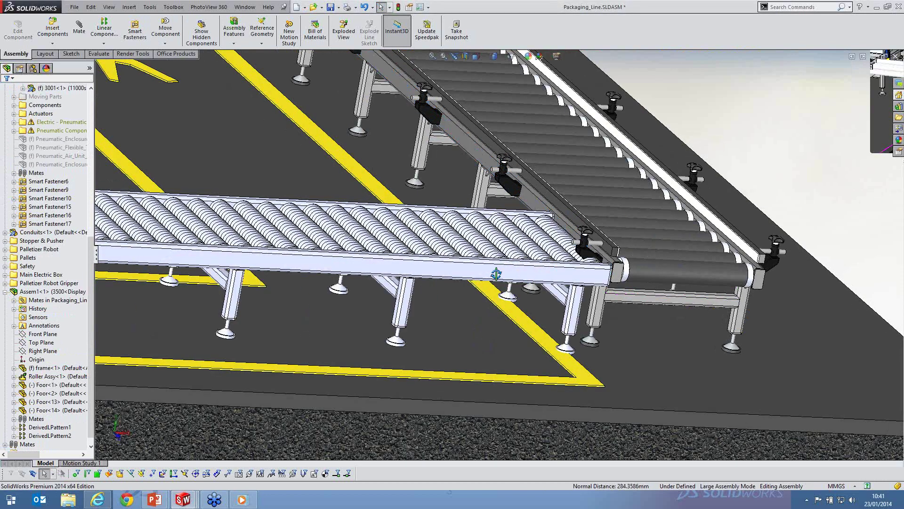
middle_drag(495, 274, 404, 253)
scroll(404, 254, up, 5)
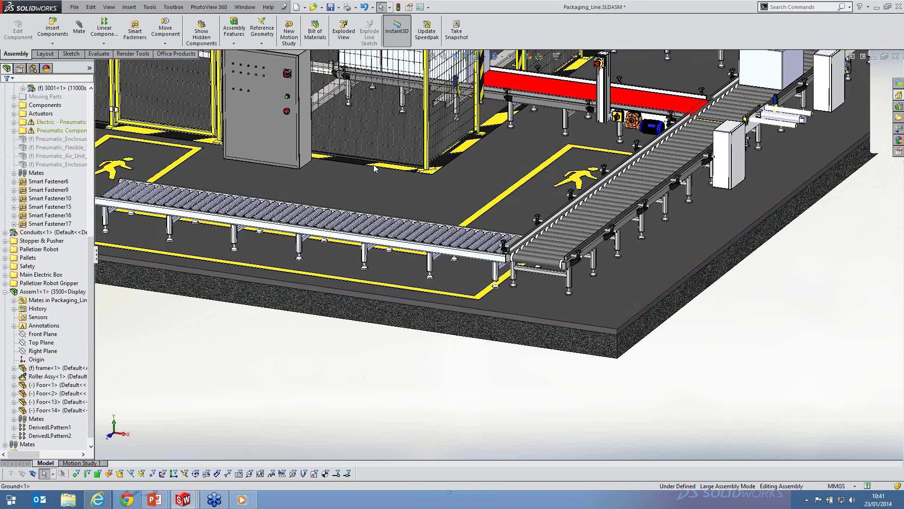
scroll(376, 283, up, 5)
ctrl+middle_drag(376, 280, 470, 360)
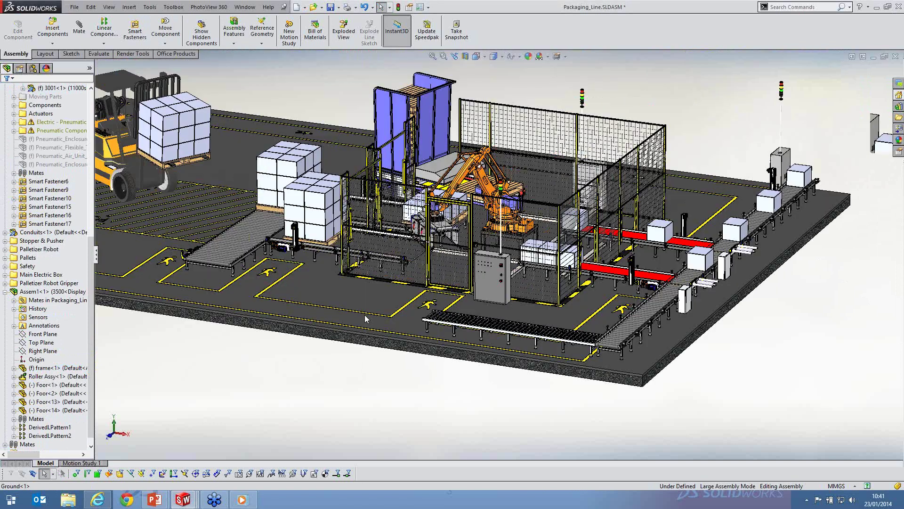
scroll(366, 319, down, 2)
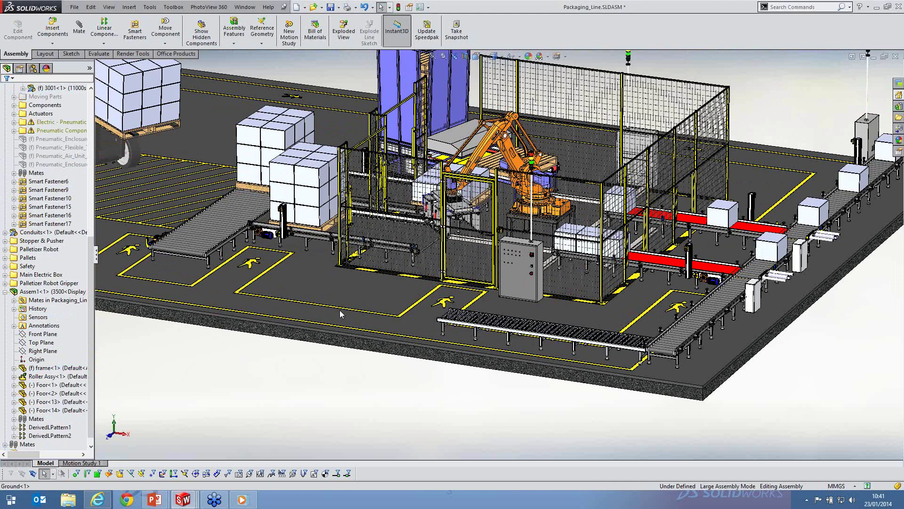
Switch to the media player and play the Intro video of the packaging line
click(246, 505)
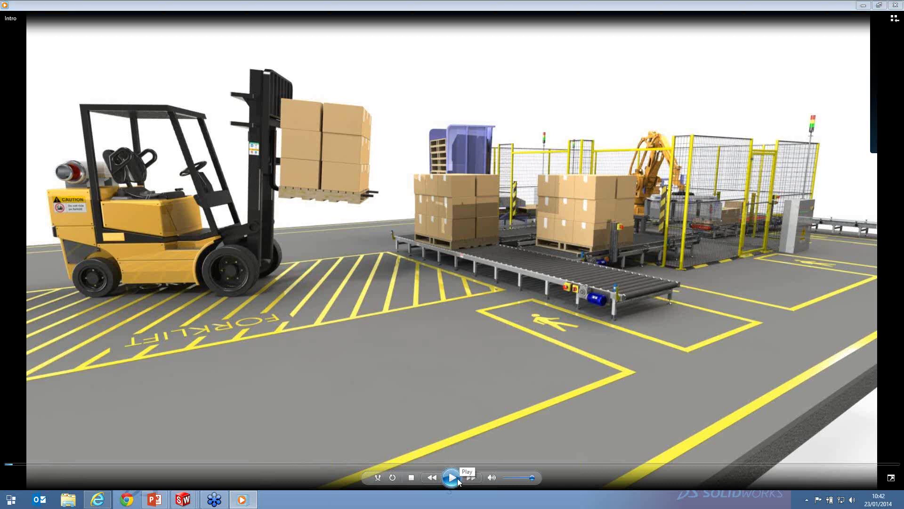
click(452, 477)
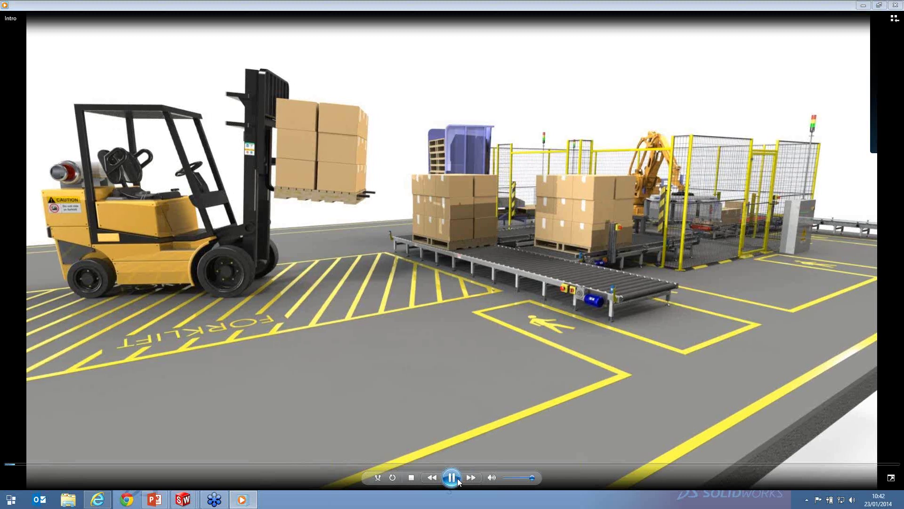